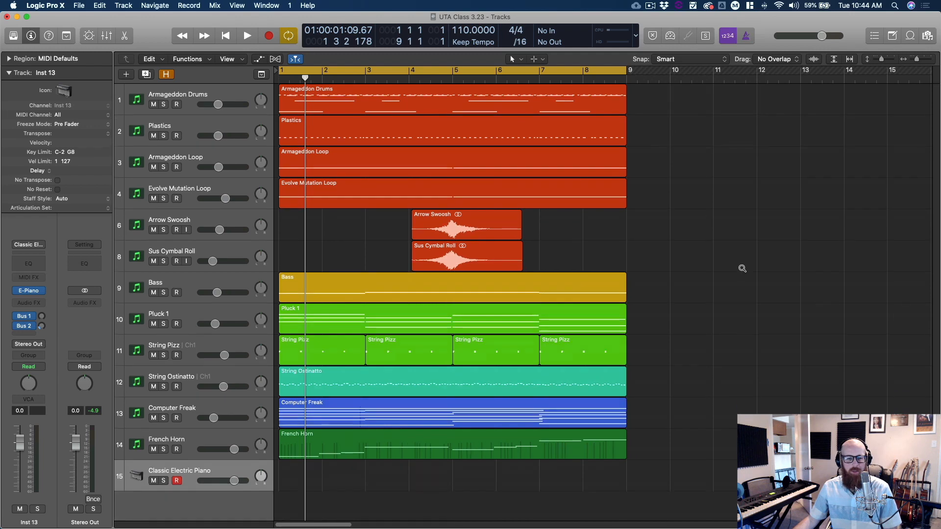
Step: Play the full arrangement from the start of bar 1 with all eight bars filling the track area
{"action": "scroll", "coordinate": [742, 268], "scroll_direction": "down", "scroll_amount": 2}
{"action": "scroll", "coordinate": [742, 269], "scroll_direction": "down", "scroll_amount": 1}
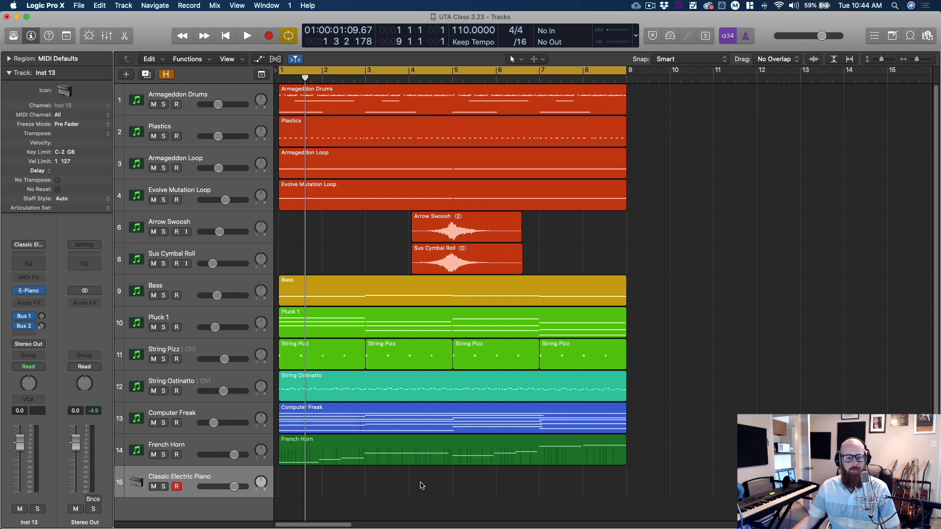
{"action": "key", "text": "Return"}
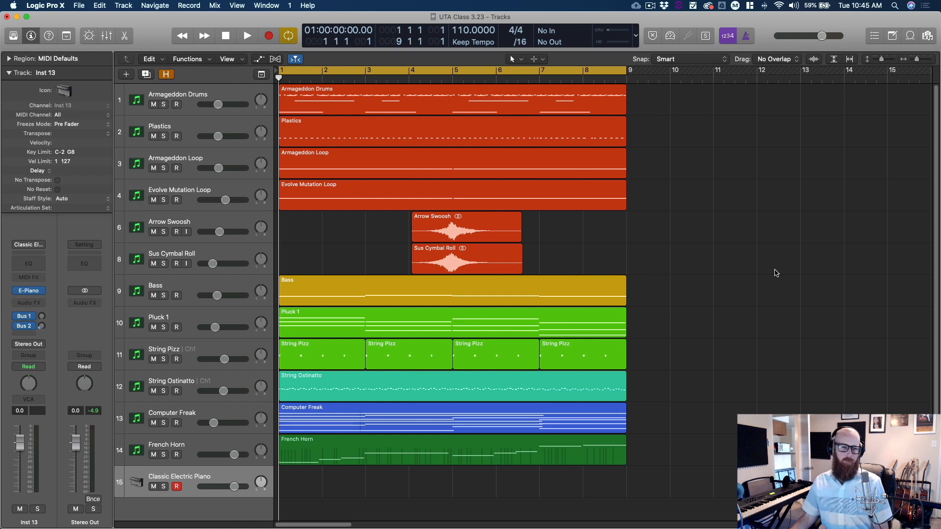
{"action": "key", "text": "z"}
{"action": "key", "text": "z"}
{"action": "scroll", "coordinate": [717, 276], "scroll_direction": "up", "scroll_amount": 2}
{"action": "scroll", "coordinate": [716, 276], "scroll_direction": "down", "scroll_amount": 1}
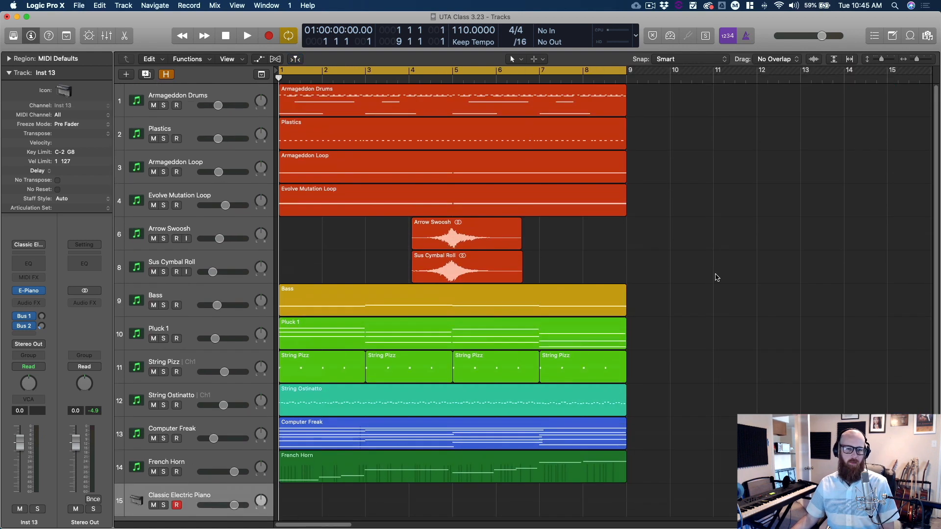
{"action": "scroll", "coordinate": [722, 321], "scroll_direction": "right", "scroll_amount": 2}
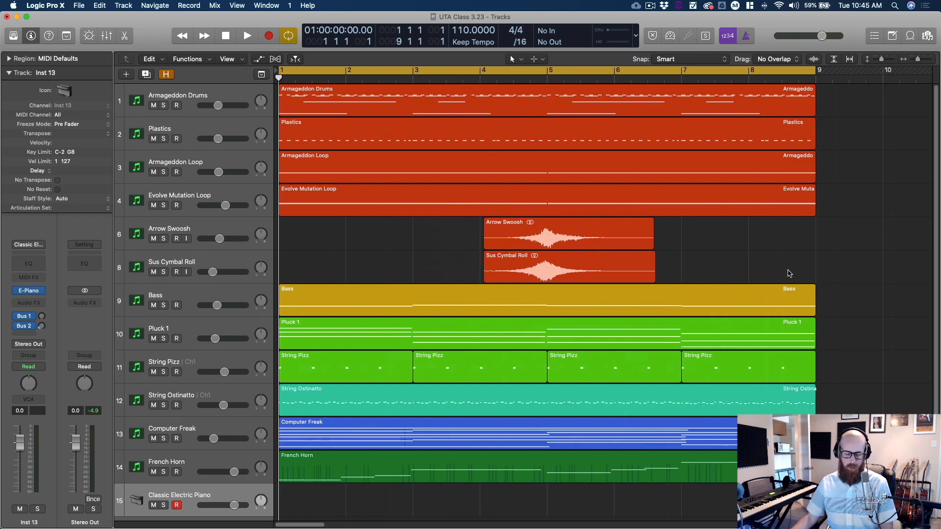
{"action": "key", "text": "y"}
{"action": "key", "text": "y"}
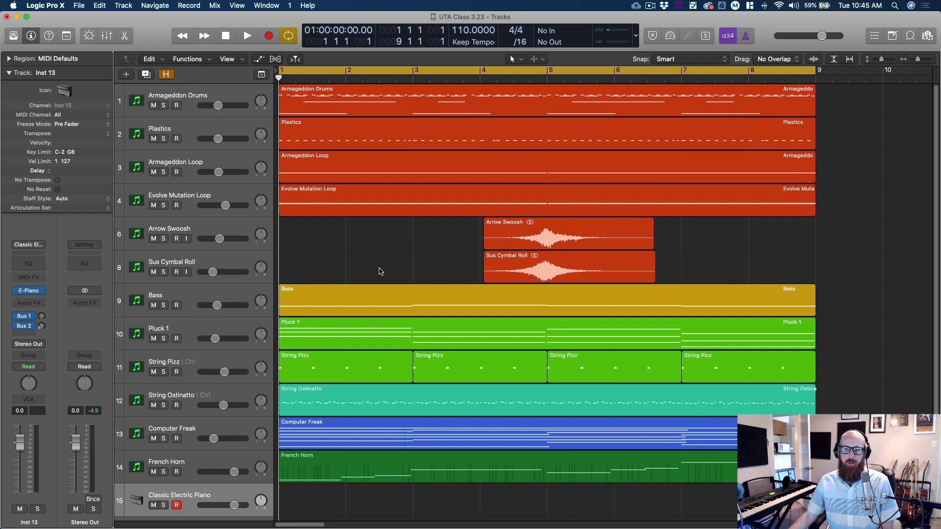
{"action": "key", "text": "space"}
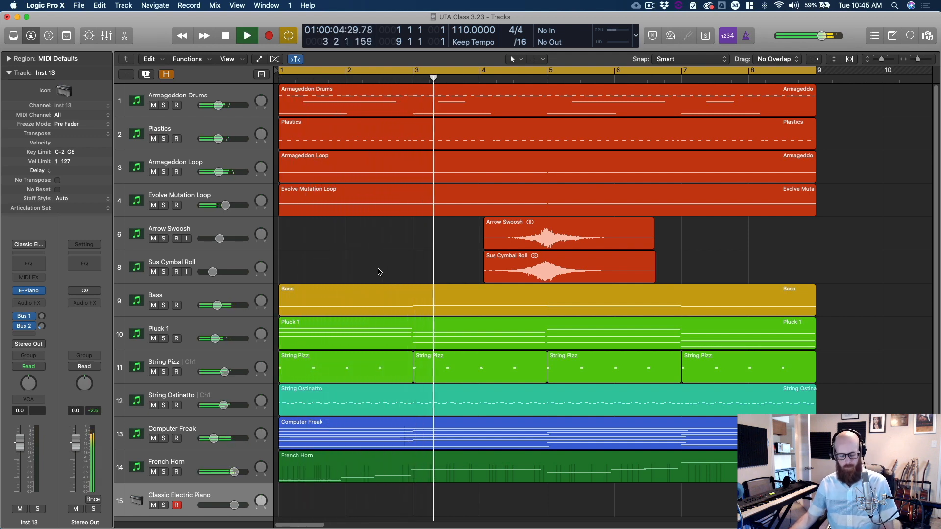
Step: Raise the faders of Armageddon Drums, Plastics, Armageddon Loop and Evolve Mutation Loop together, bringing Armageddon Drums to -7.8 dB, and stop playback
{"action": "key", "text": "x"}
{"action": "left_click", "coordinate": [173, 516]}
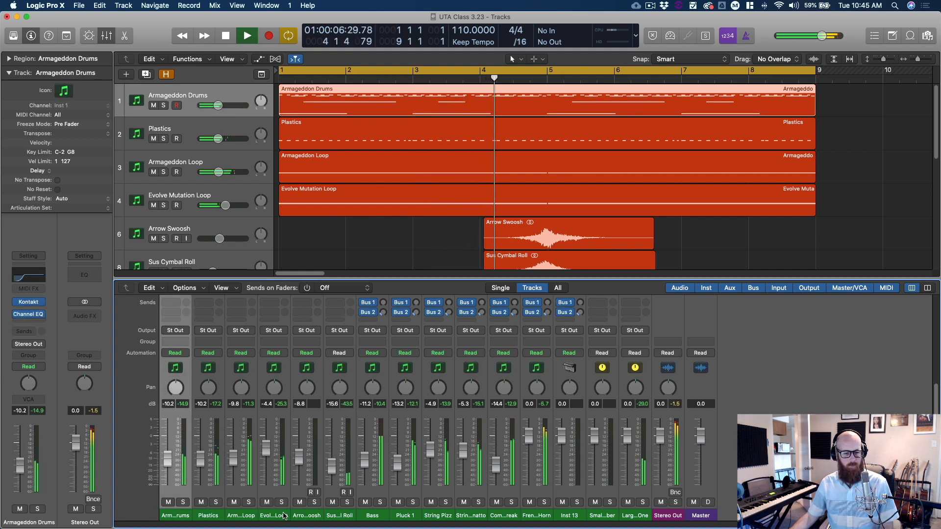
{"action": "left_click", "coordinate": [273, 515], "text": "shift"}
{"action": "left_click_drag", "start_coordinate": [266, 446], "coordinate": [268, 435]}
{"action": "key", "text": "x"}
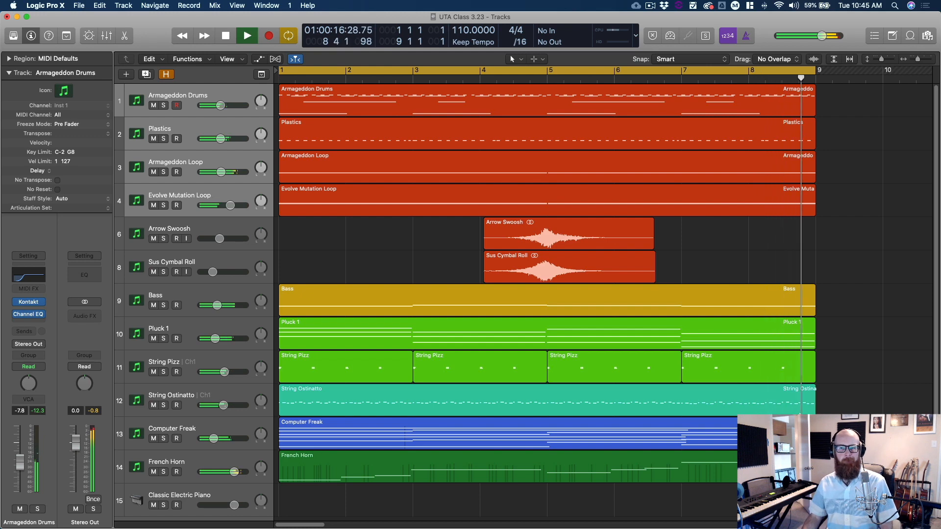
{"action": "key", "text": "space"}
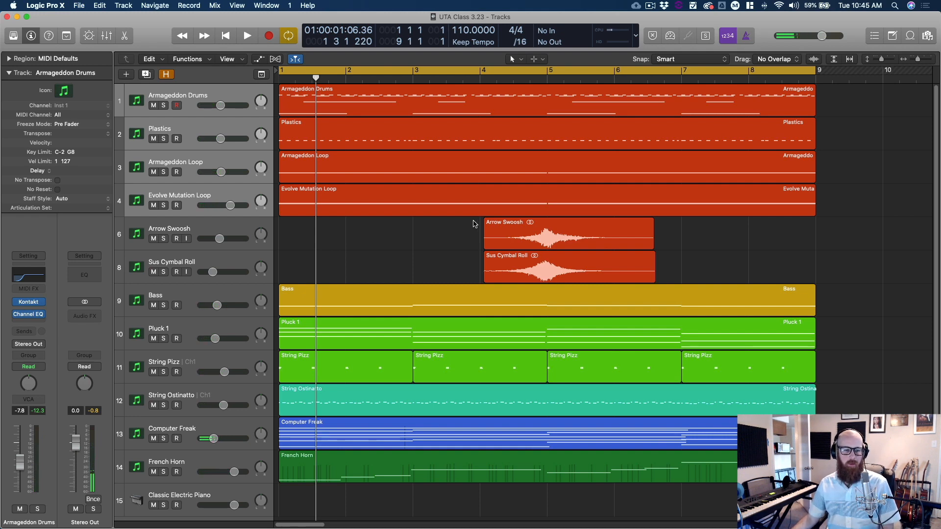
Step: Select the Armageddon Drums track and collapse its track parameters
{"action": "right_click", "coordinate": [390, 249]}
{"action": "left_click", "coordinate": [357, 242]}
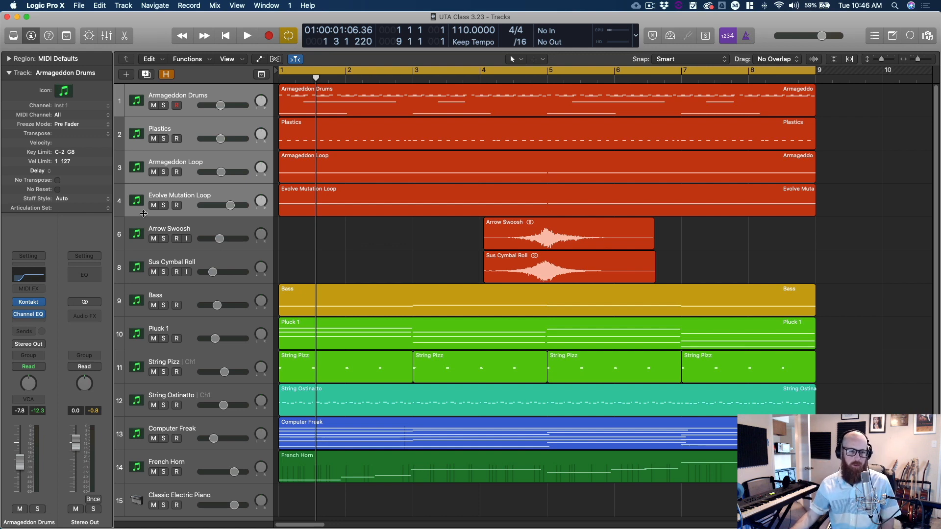
{"action": "left_click", "coordinate": [206, 232]}
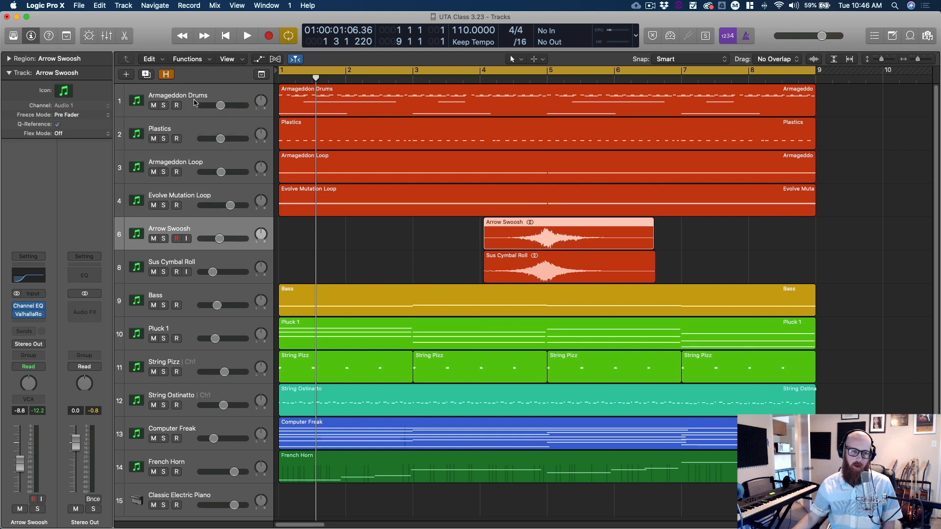
{"action": "left_click", "coordinate": [194, 103]}
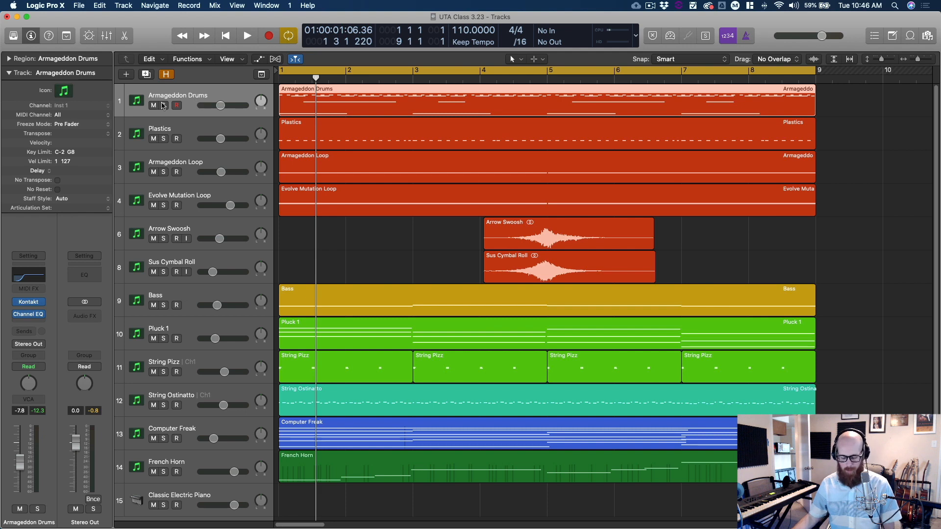
{"action": "left_click", "coordinate": [9, 73]}
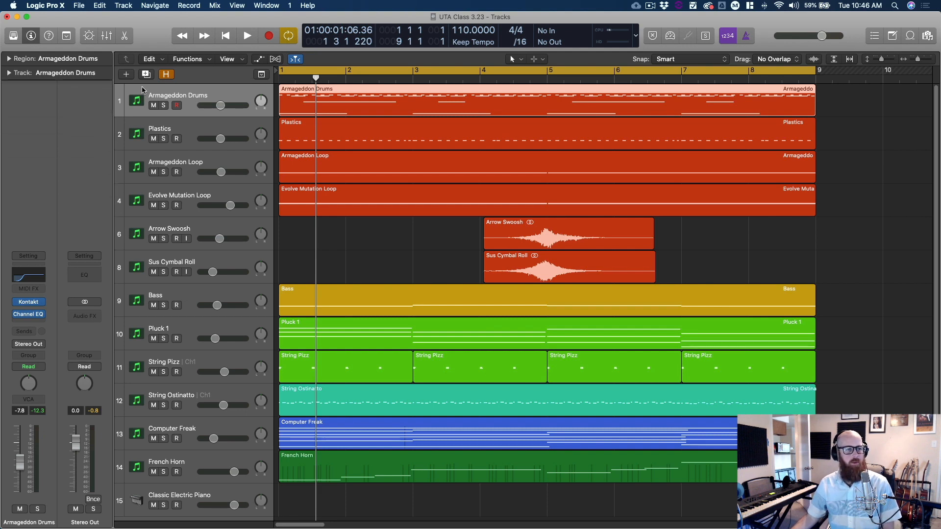
Step: Solo the Armageddon Drums track and audition it with its Kontakt window placed beside the track headers
{"action": "left_click", "coordinate": [163, 106]}
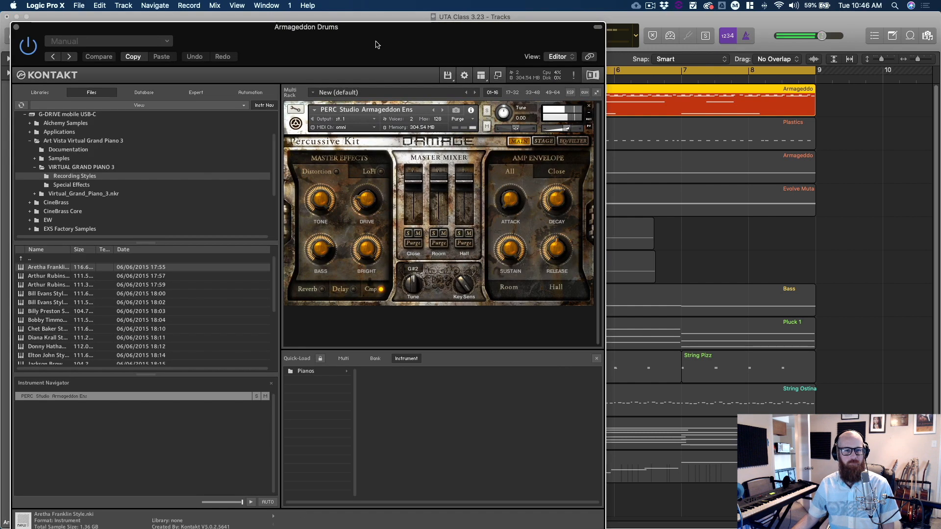
{"action": "left_click_drag", "start_coordinate": [375, 46], "coordinate": [667, 36]}
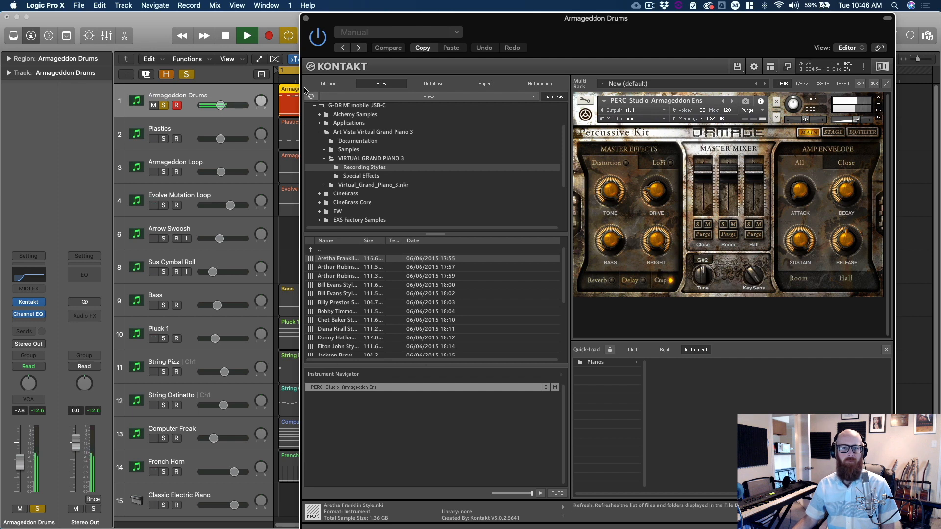
{"action": "key", "text": "space"}
{"action": "left_click_drag", "start_coordinate": [589, 23], "coordinate": [543, 23]}
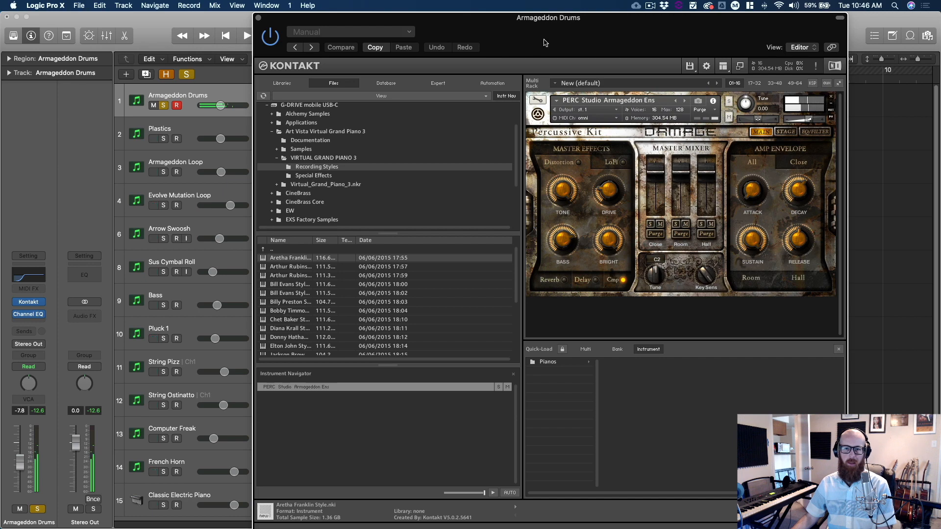
Step: Browse the Kontakt libraries to Damage and go up to its top-level instrument folders
{"action": "left_click", "coordinate": [282, 83]}
{"action": "scroll", "coordinate": [364, 178], "scroll_direction": "down", "scroll_amount": 2}
{"action": "scroll", "coordinate": [364, 178], "scroll_direction": "down", "scroll_amount": 20}
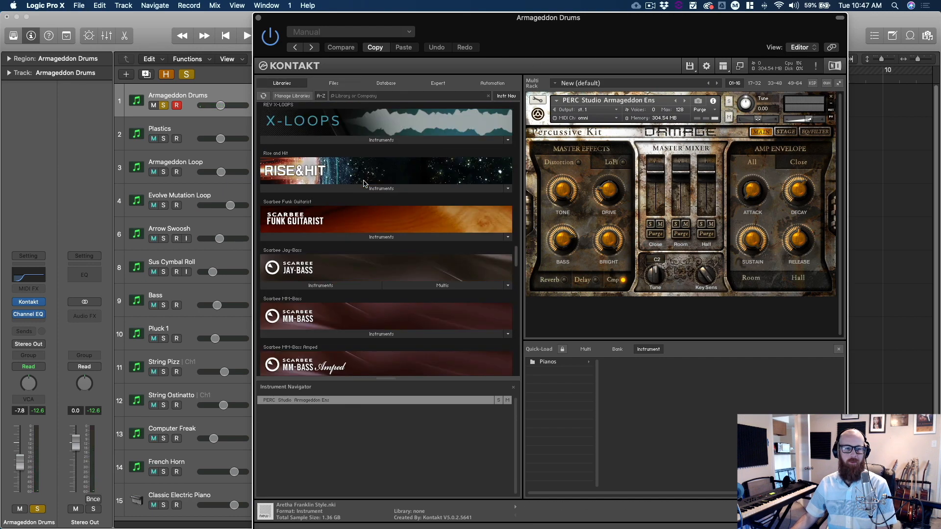
{"action": "scroll", "coordinate": [364, 181], "scroll_direction": "down", "scroll_amount": 3}
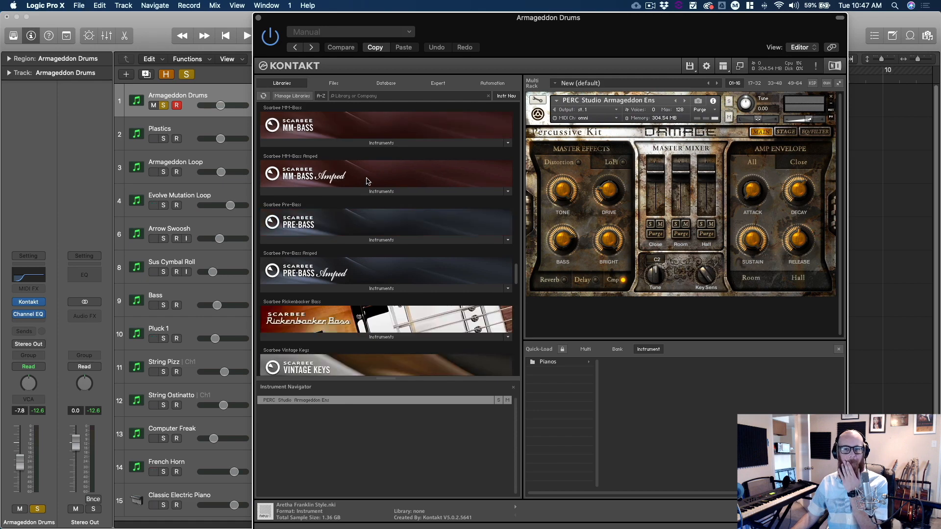
{"action": "scroll", "coordinate": [367, 181], "scroll_direction": "down", "scroll_amount": 15}
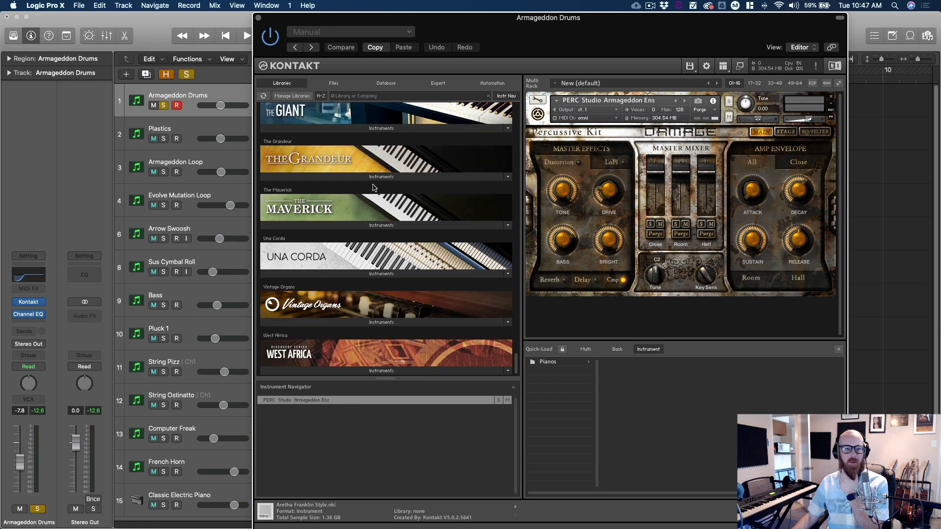
{"action": "scroll", "coordinate": [374, 188], "scroll_direction": "up", "scroll_amount": 20}
{"action": "scroll", "coordinate": [375, 189], "scroll_direction": "down", "scroll_amount": 1}
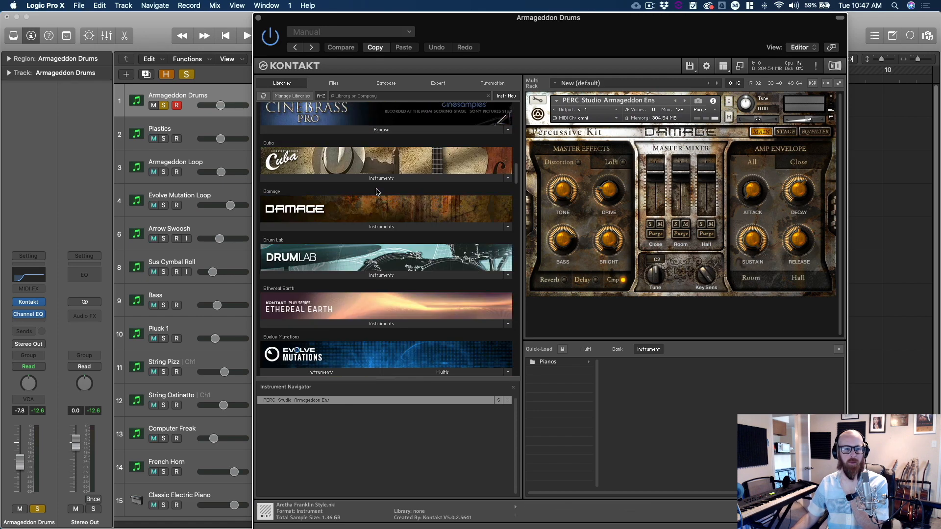
{"action": "left_click", "coordinate": [389, 228]}
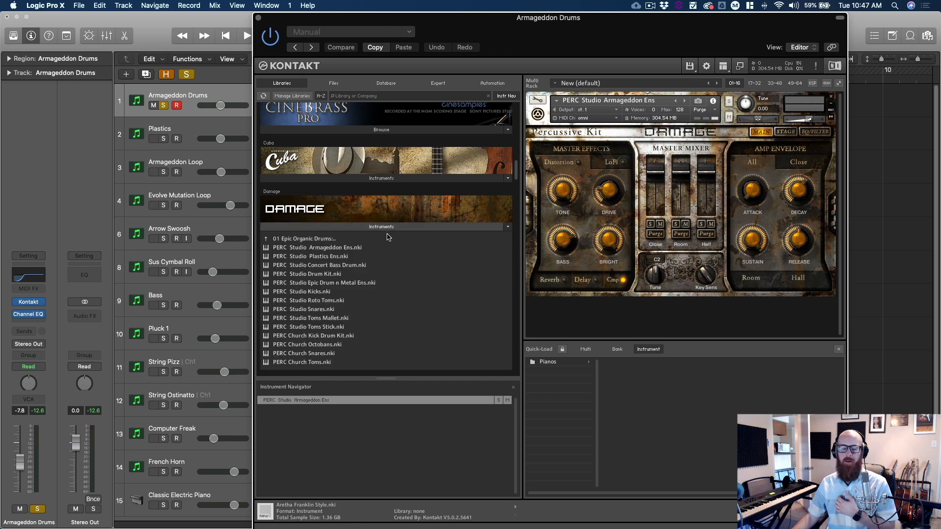
{"action": "left_click", "coordinate": [387, 239]}
{"action": "left_click", "coordinate": [387, 240]}
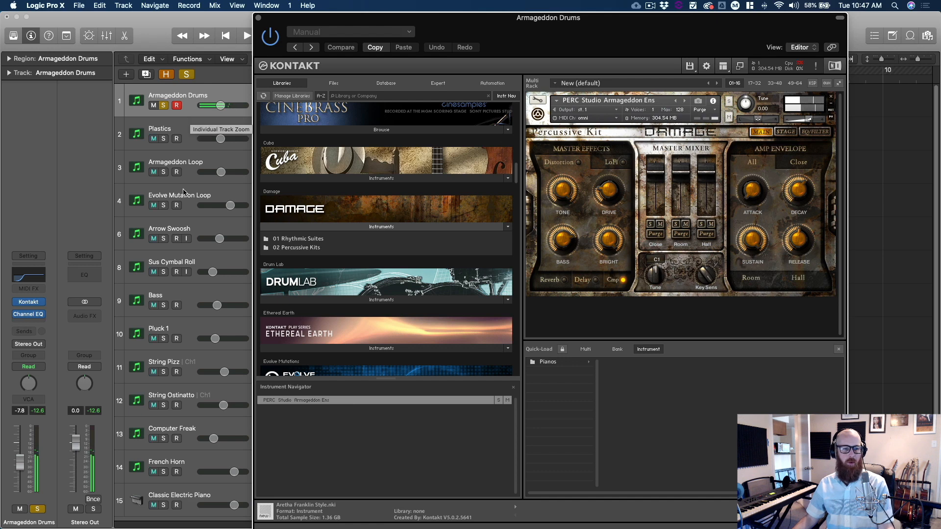
Step: Audition the soloed Armageddon Drums with the low-cut band of its Channel EQ switched off, watching the spectrum analyzer
{"action": "left_click", "coordinate": [31, 317]}
{"action": "left_click_drag", "start_coordinate": [156, 205], "coordinate": [500, 228]}
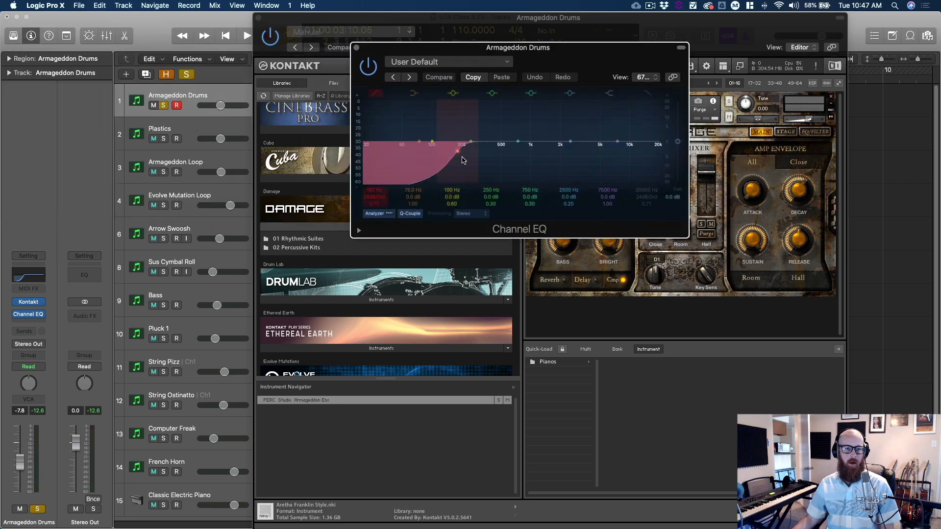
{"action": "left_click", "coordinate": [376, 94]}
{"action": "key", "text": "space"}
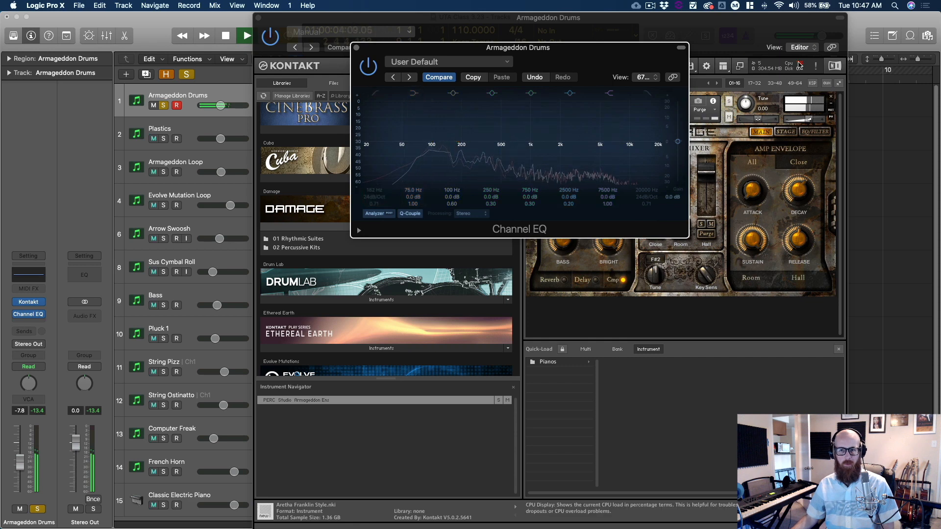
{"action": "left_click", "coordinate": [356, 48]}
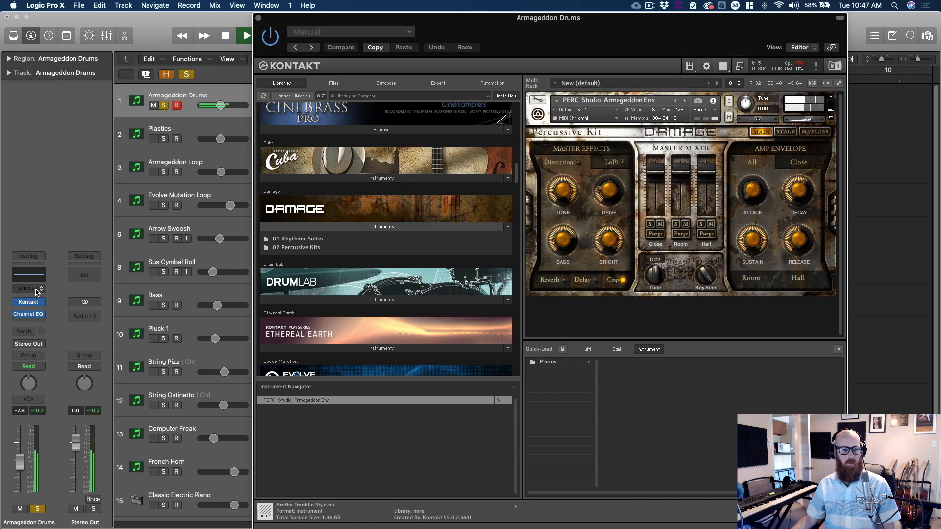
{"action": "left_click", "coordinate": [23, 323]}
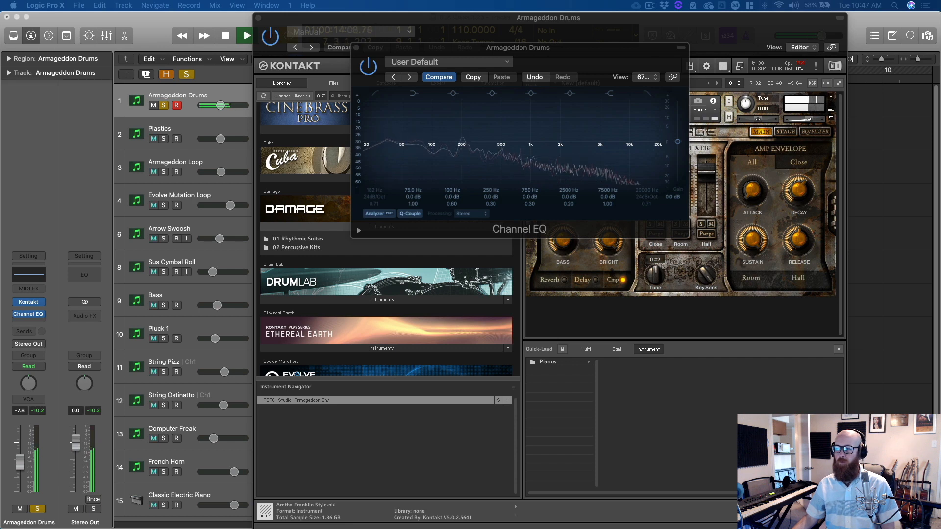
{"action": "left_click", "coordinate": [578, 63]}
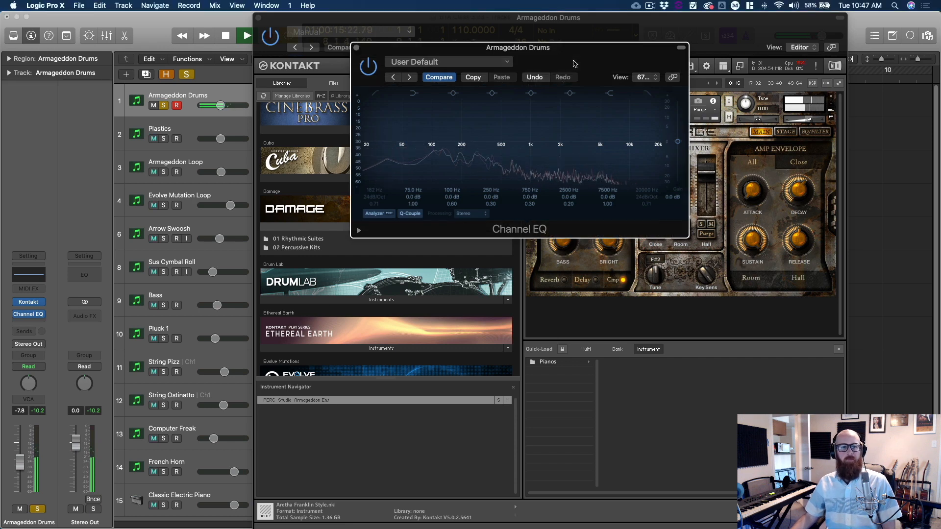
Step: Stop playback, turn the Channel EQ's low-cut band back on, and close the Armageddon Drums plug-in windows
{"action": "left_click", "coordinate": [321, 29]}
{"action": "left_click", "coordinate": [311, 38]}
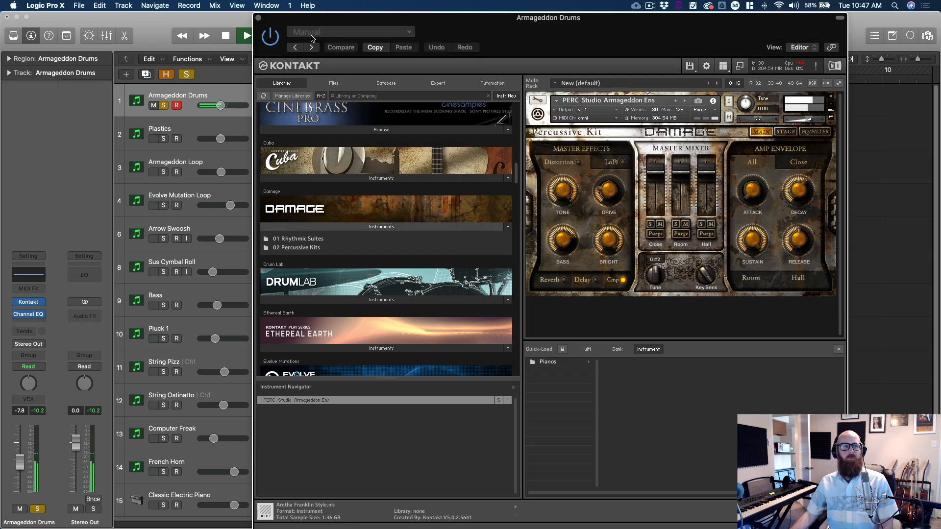
{"action": "left_click", "coordinate": [259, 18]}
{"action": "key", "text": "space"}
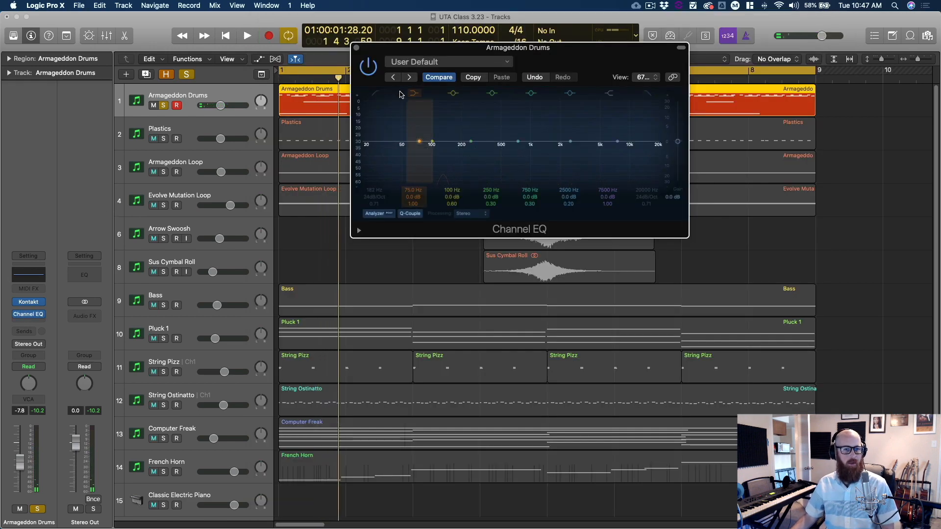
{"action": "left_click", "coordinate": [375, 92]}
{"action": "left_click", "coordinate": [356, 48]}
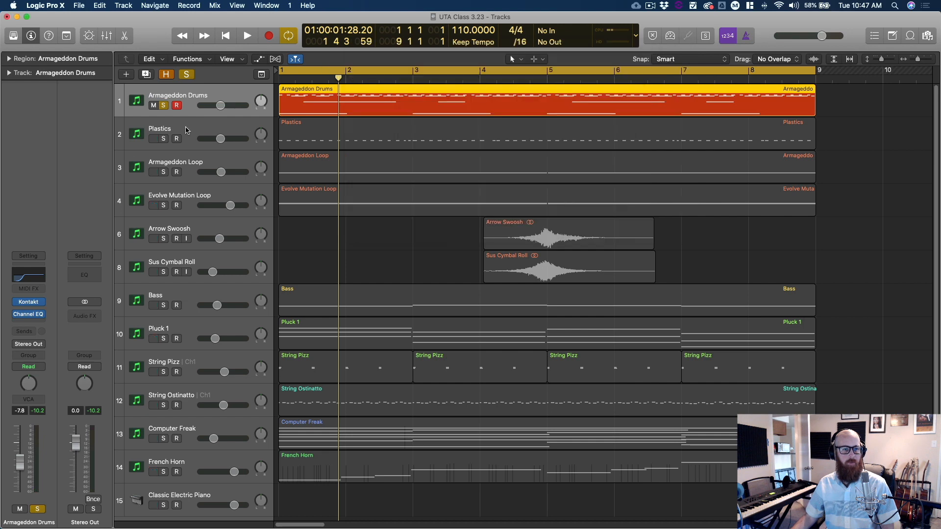
Step: Move the solo from Armageddon Drums to the Plastics track and return the playhead to the project start
{"action": "left_click", "coordinate": [188, 138]}
{"action": "left_click", "coordinate": [164, 106]}
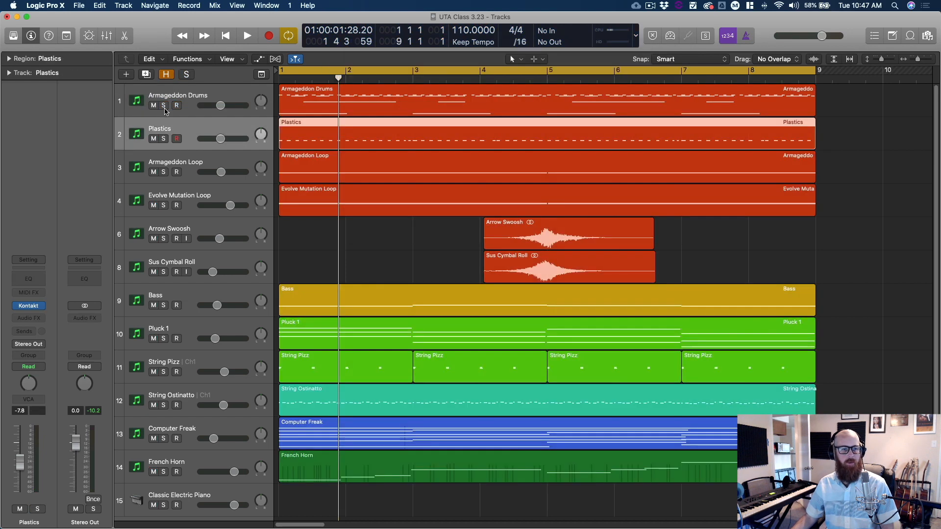
{"action": "left_click", "coordinate": [163, 139]}
{"action": "key", "text": "Return"}
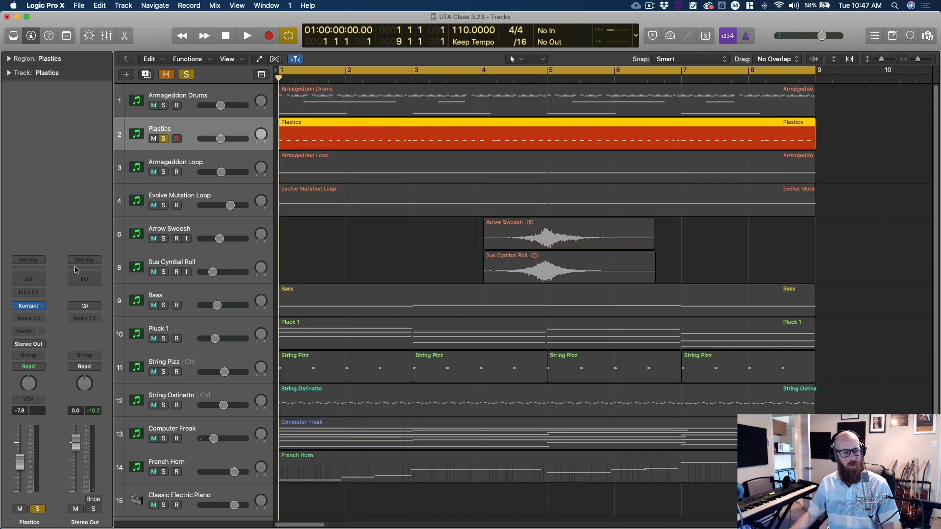
Step: Open the Kontakt instrument on the Plastics track and audition the soloed part with the track headers uncovered
{"action": "left_click", "coordinate": [30, 306]}
{"action": "left_click_drag", "start_coordinate": [358, 34], "coordinate": [591, 14]}
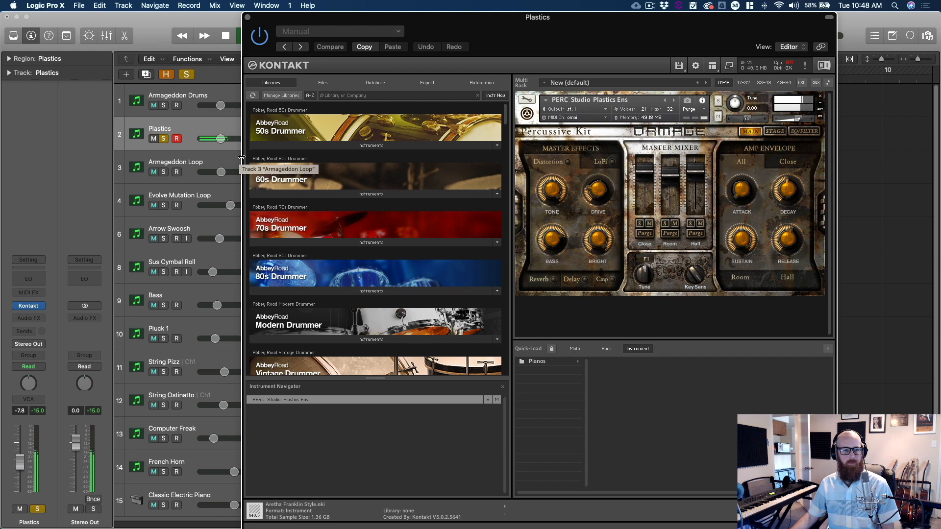
{"action": "left_click_drag", "start_coordinate": [409, 20], "coordinate": [493, 20]}
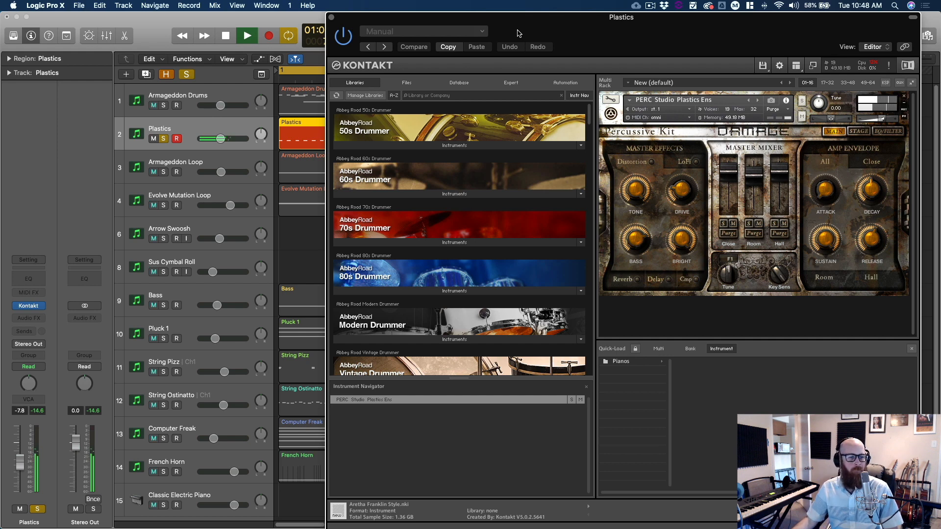
Step: Add a Channel EQ to the Plastics track, enable its low-cut band and raise the cutoff frequency, and close the EQ
{"action": "left_click", "coordinate": [29, 279]}
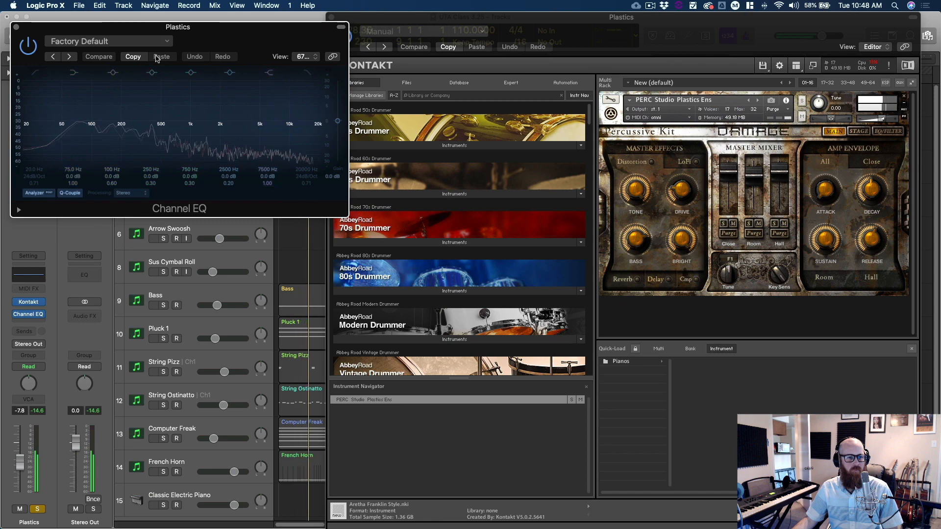
{"action": "left_click_drag", "start_coordinate": [189, 31], "coordinate": [406, 47]}
{"action": "left_click", "coordinate": [251, 90]}
{"action": "left_click_drag", "start_coordinate": [262, 157], "coordinate": [324, 161]}
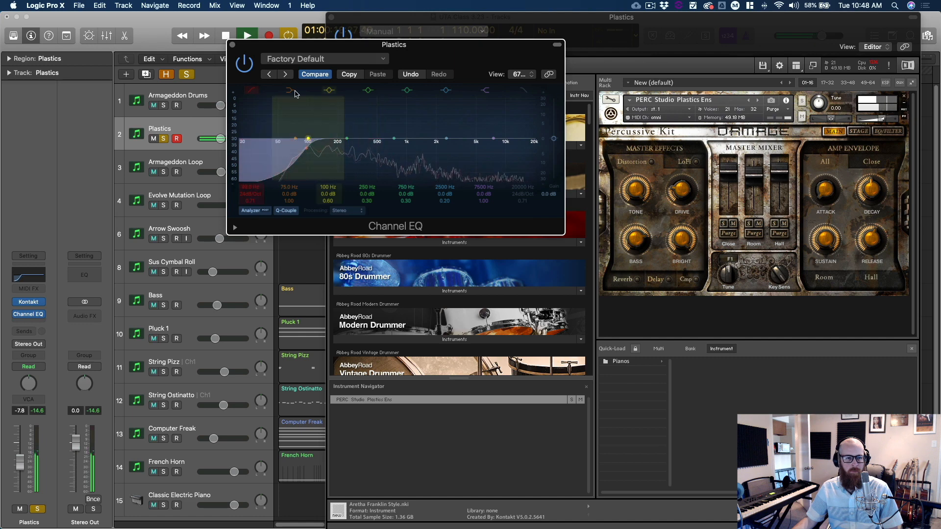
{"action": "left_click", "coordinate": [232, 45]}
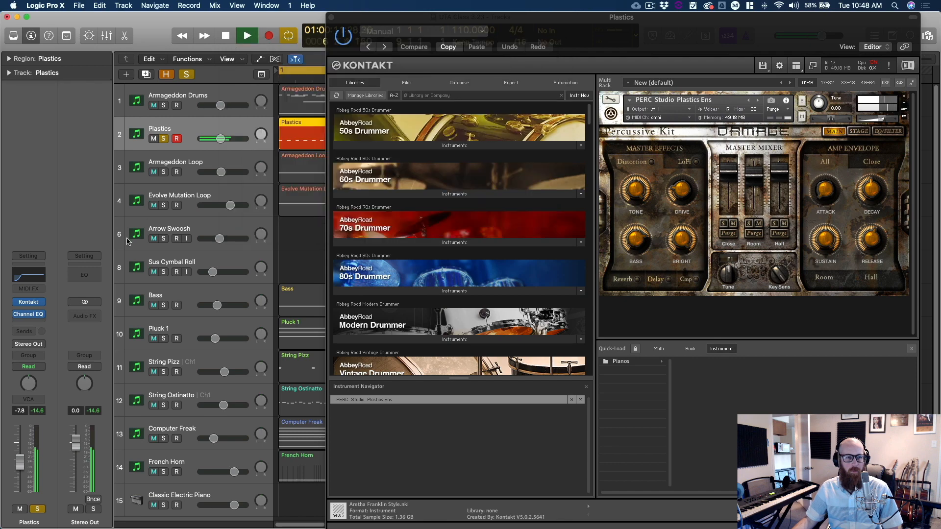
Step: Solo Armageddon Drums and Armageddon Loop alongside Plastics during playback, and close the Plastics Kontakt window
{"action": "left_click", "coordinate": [164, 139]}
{"action": "left_click", "coordinate": [163, 105]}
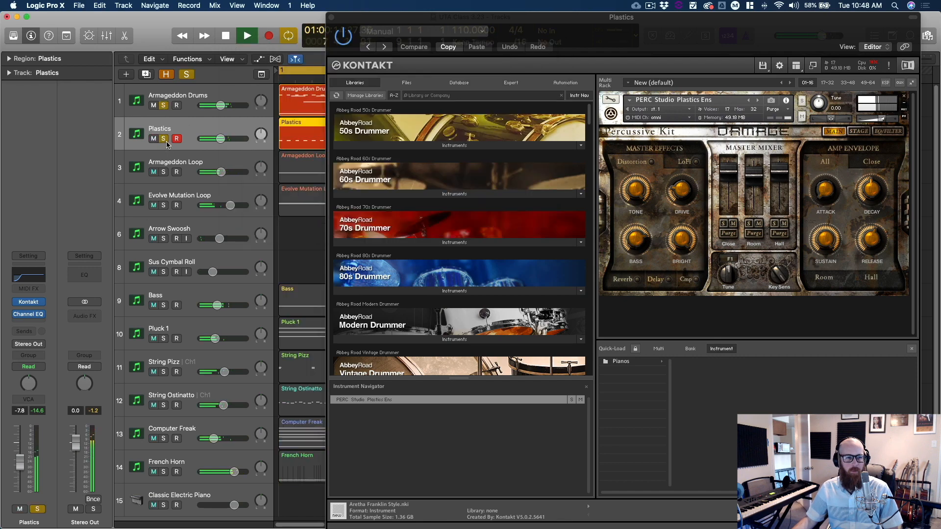
{"action": "left_click", "coordinate": [331, 18]}
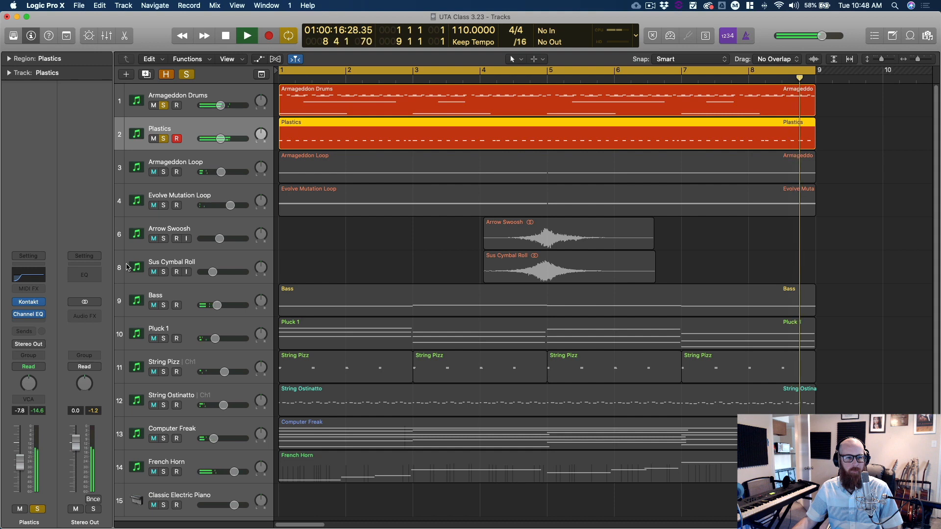
{"action": "left_click", "coordinate": [164, 172]}
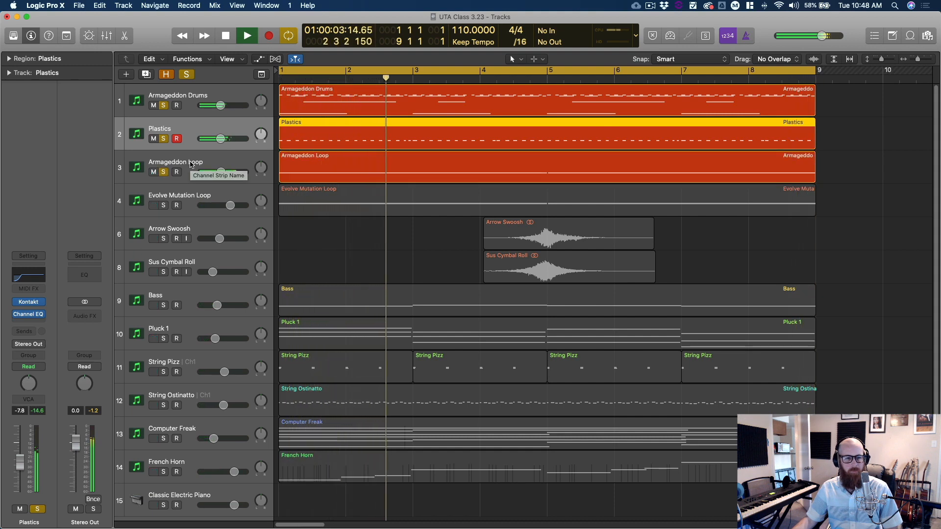
Step: Stop playback and view the Kontakt instrument on the Armageddon Loop track, closing it when done
{"action": "left_click", "coordinate": [190, 164]}
{"action": "key", "text": "space"}
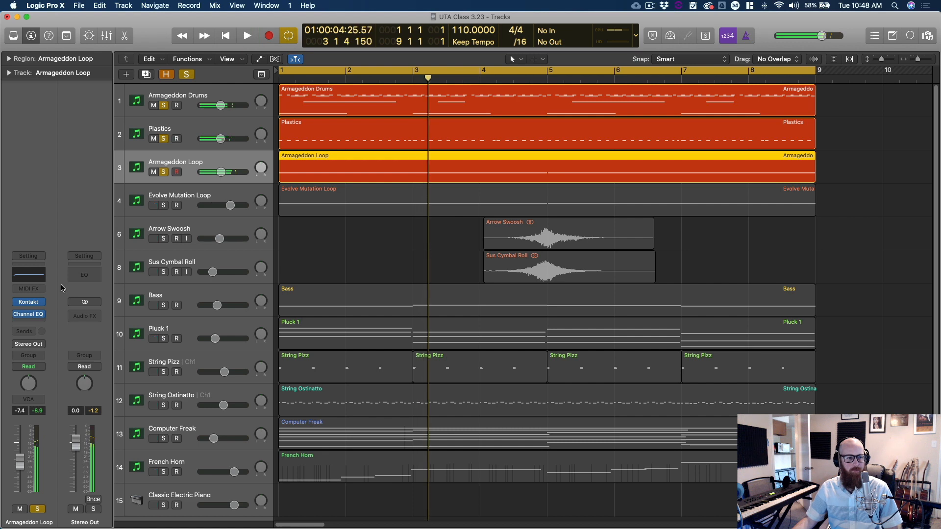
{"action": "left_click", "coordinate": [32, 303]}
{"action": "left_click_drag", "start_coordinate": [340, 23], "coordinate": [606, 28]}
{"action": "left_click", "coordinate": [277, 19]}
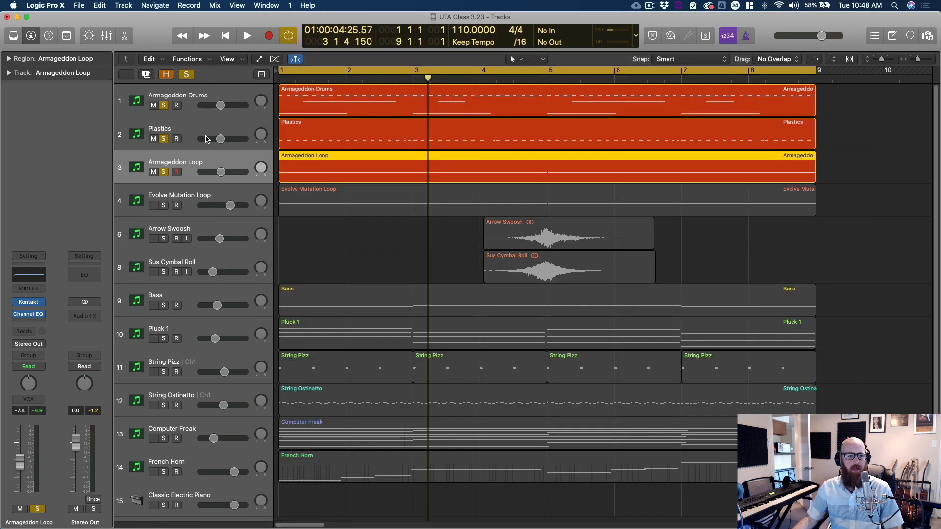
Step: Unsolo Armageddon Drums and Plastics and audition the Armageddon Loop alone from the project start, stopping playback at the end
{"action": "left_click_drag", "start_coordinate": [166, 109], "coordinate": [165, 141]}
{"action": "key", "text": "space"}
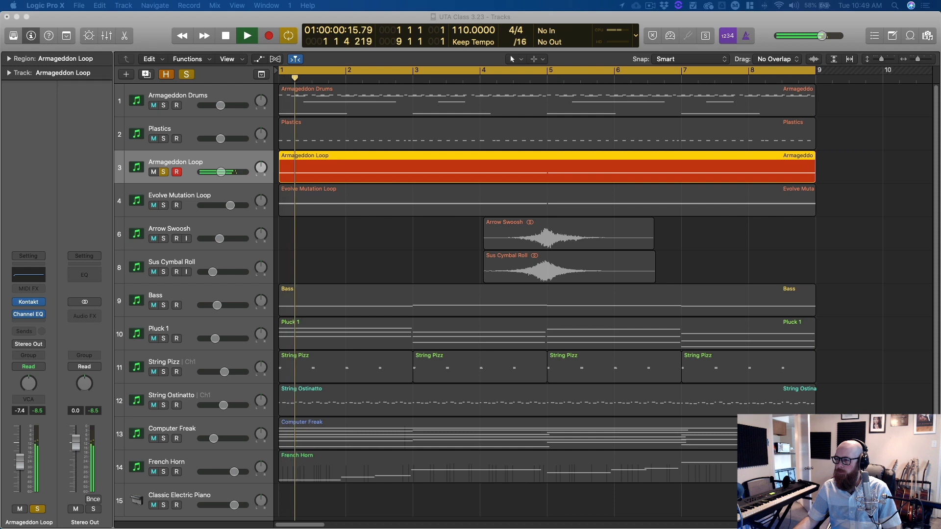
{"action": "left_click", "coordinate": [777, 257]}
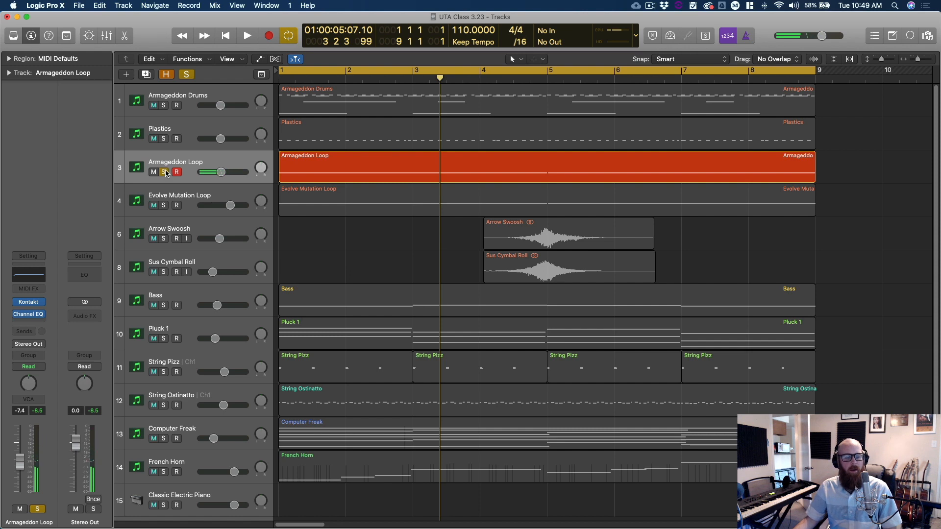
{"action": "key", "text": "space"}
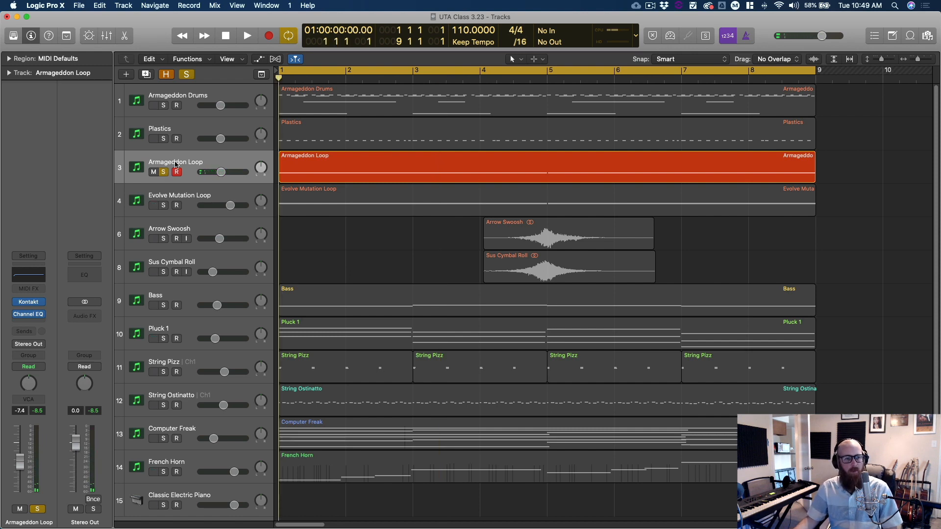
Step: Select Armageddon Drums and check the EQ and plug-in slots of all channel strips in the mixer
{"action": "left_click", "coordinate": [185, 104]}
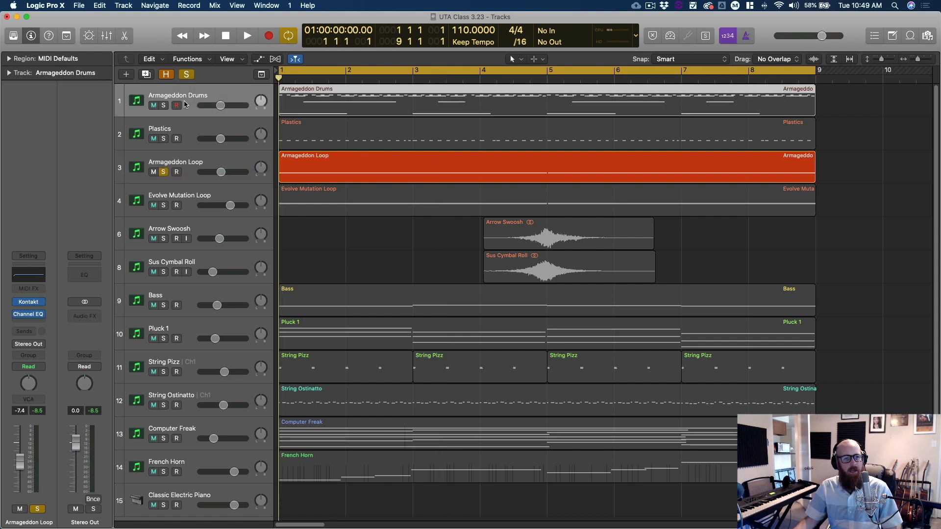
{"action": "key", "text": "x"}
{"action": "scroll", "coordinate": [214, 418], "scroll_direction": "up", "scroll_amount": 5}
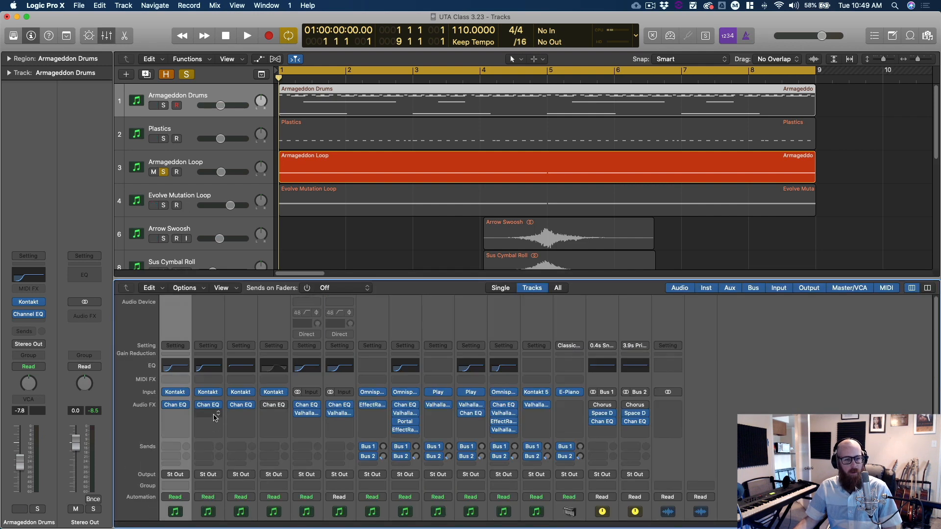
{"action": "key", "text": "x"}
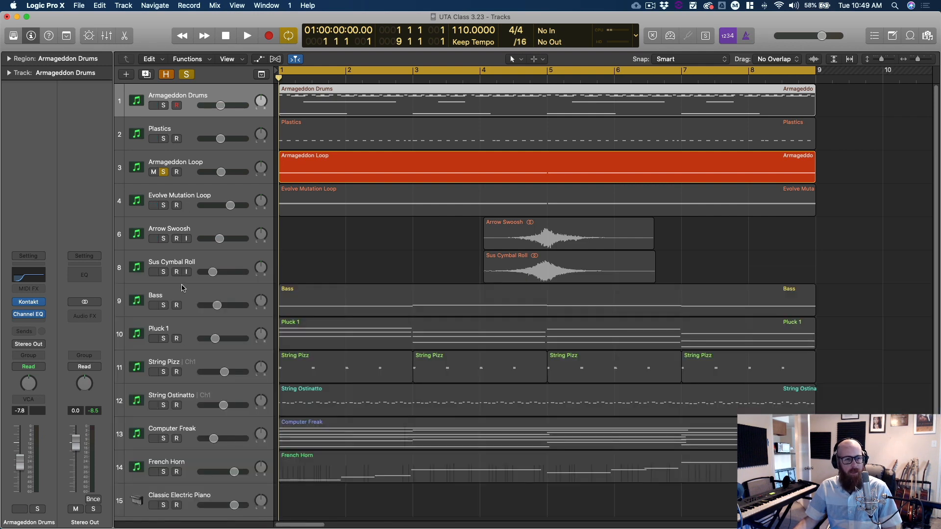
Step: Play the soloed Armageddon Loop with its Channel EQ open and placed clear of the track headers
{"action": "left_click", "coordinate": [186, 164]}
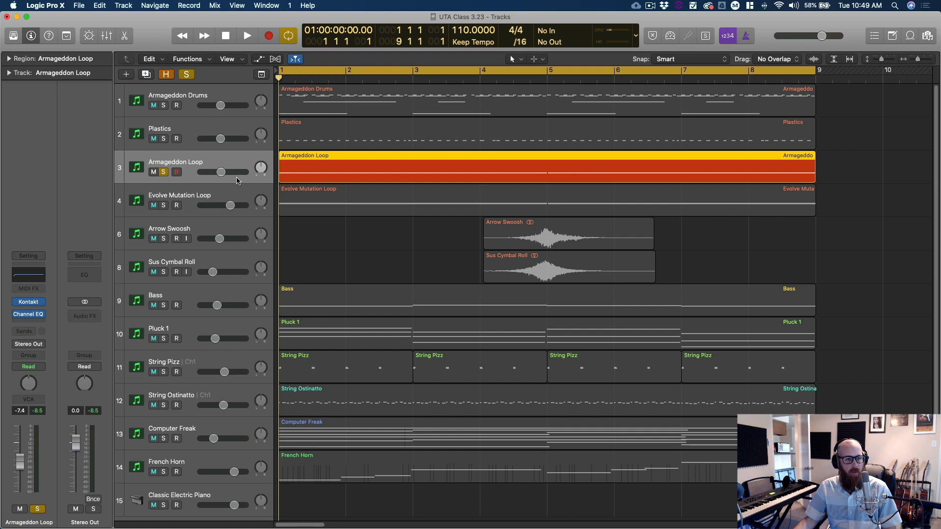
{"action": "key", "text": "space"}
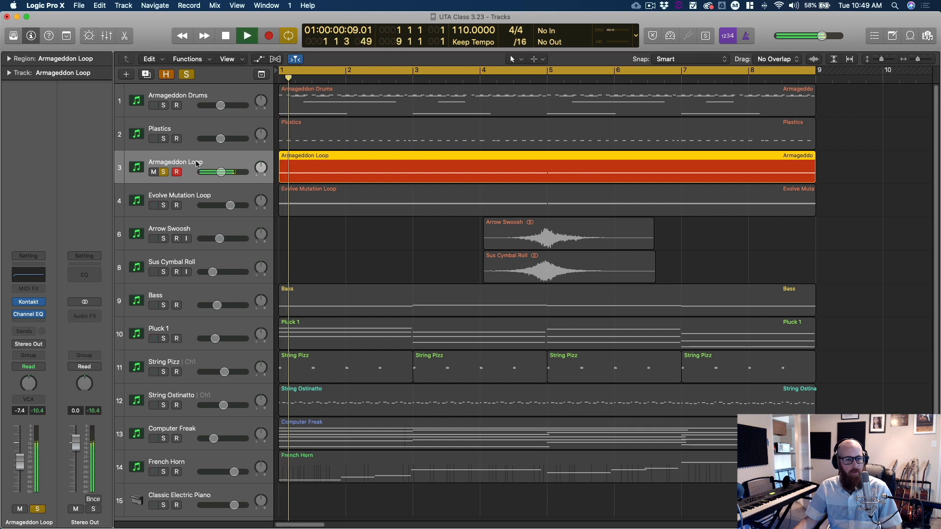
{"action": "left_click", "coordinate": [22, 276]}
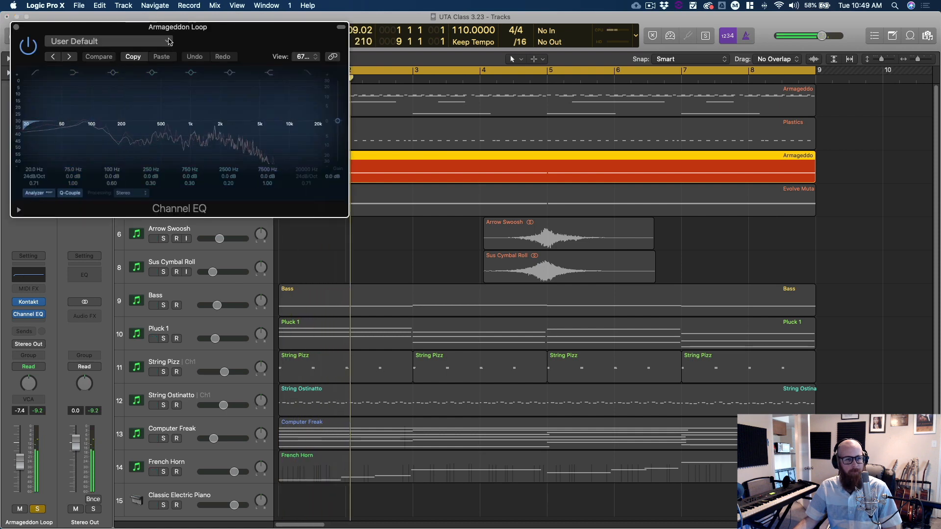
{"action": "left_click_drag", "start_coordinate": [187, 37], "coordinate": [608, 106]}
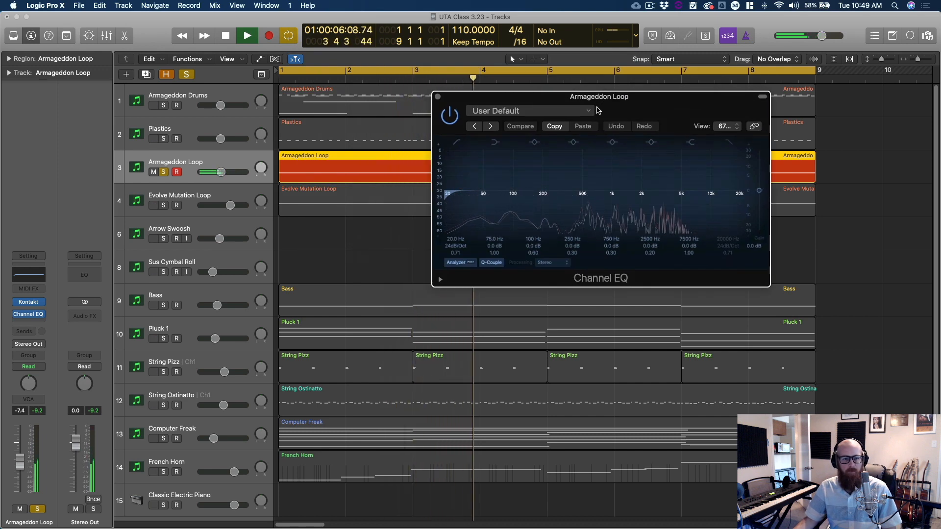
Step: Pause and resume the Armageddon Loop to check its spectrum, and inspect its Kontakt instrument during playback
{"action": "key", "text": "space"}
{"action": "key", "text": "space"}
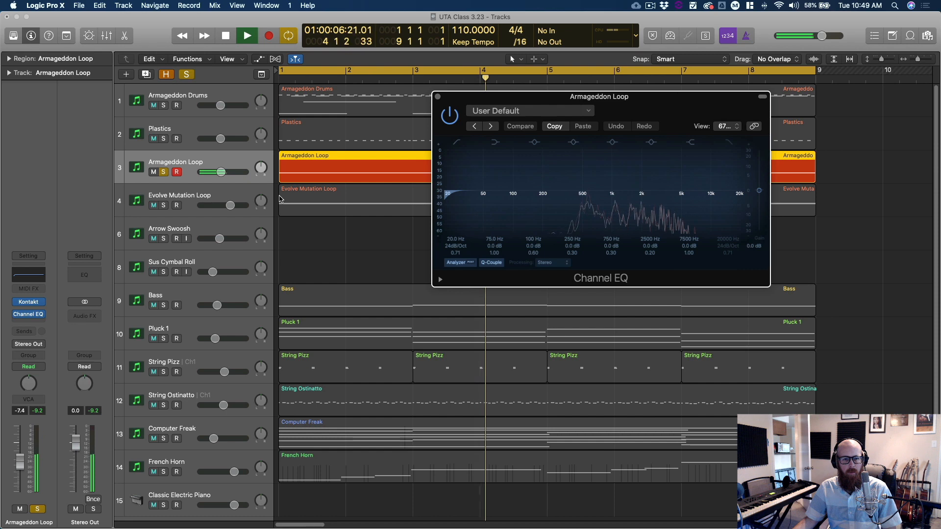
{"action": "left_click", "coordinate": [30, 303]}
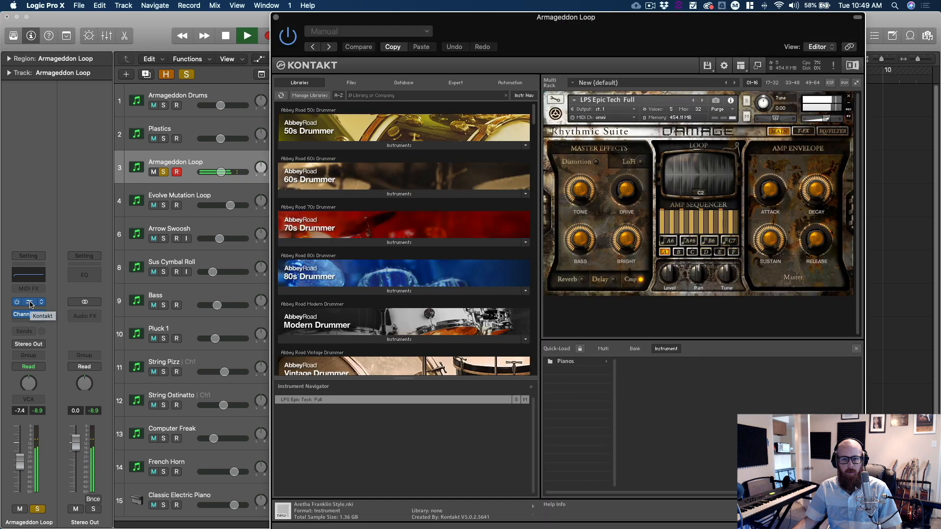
{"action": "left_click", "coordinate": [276, 17]}
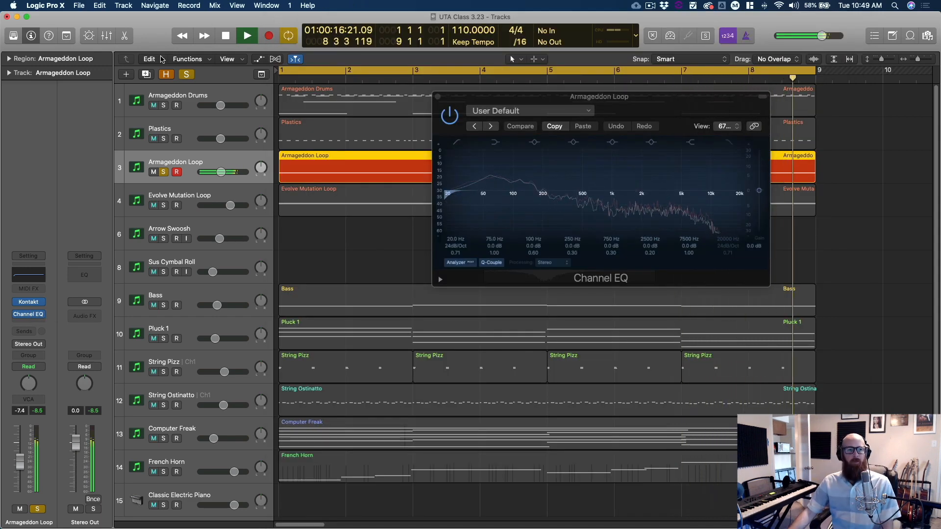
Step: Solo Armageddon Drums together with Armageddon Loop and compare the sound with the Drums track's Channel EQ bypassed and re-enabled
{"action": "left_click", "coordinate": [166, 107]}
{"action": "left_click", "coordinate": [164, 106]}
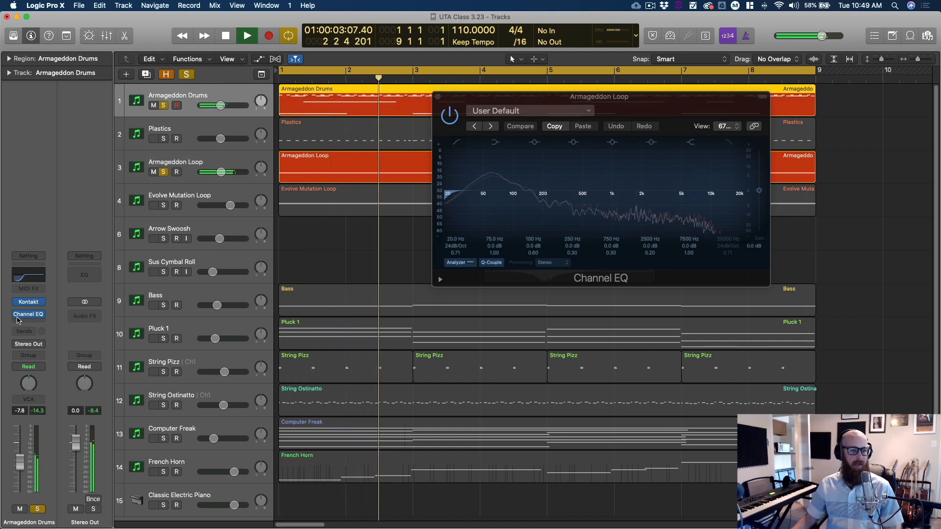
{"action": "left_click", "coordinate": [17, 315]}
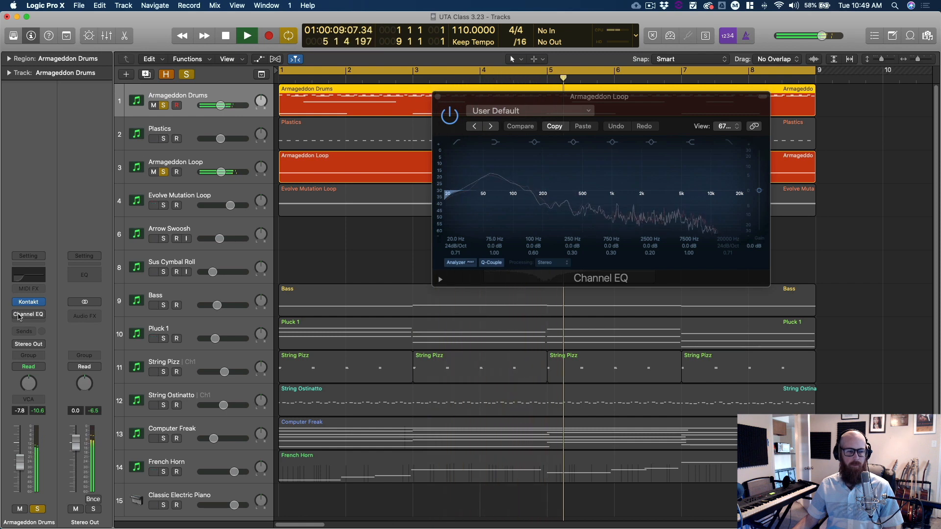
{"action": "left_click", "coordinate": [17, 315]}
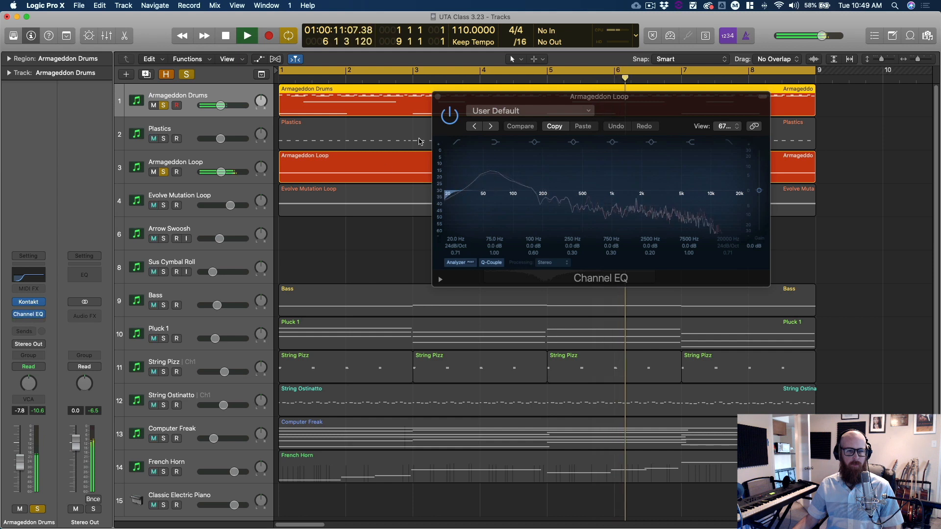
Step: Close the Armageddon Loop's Channel EQ, stop playback, and clear the solo from Armageddon Drums and Armageddon Loop
{"action": "left_click", "coordinate": [437, 97]}
{"action": "key", "text": "space"}
{"action": "left_click", "coordinate": [430, 251]}
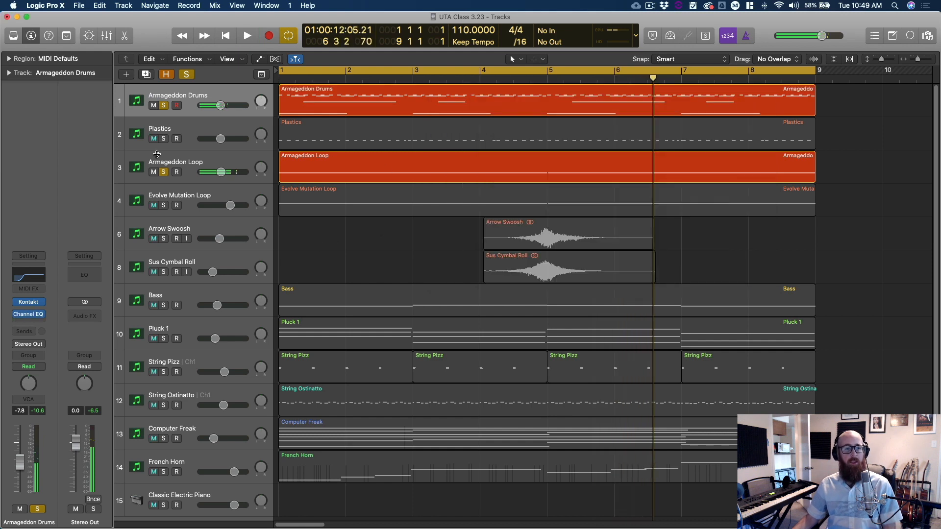
{"action": "left_click", "coordinate": [163, 106]}
{"action": "left_click", "coordinate": [163, 172]}
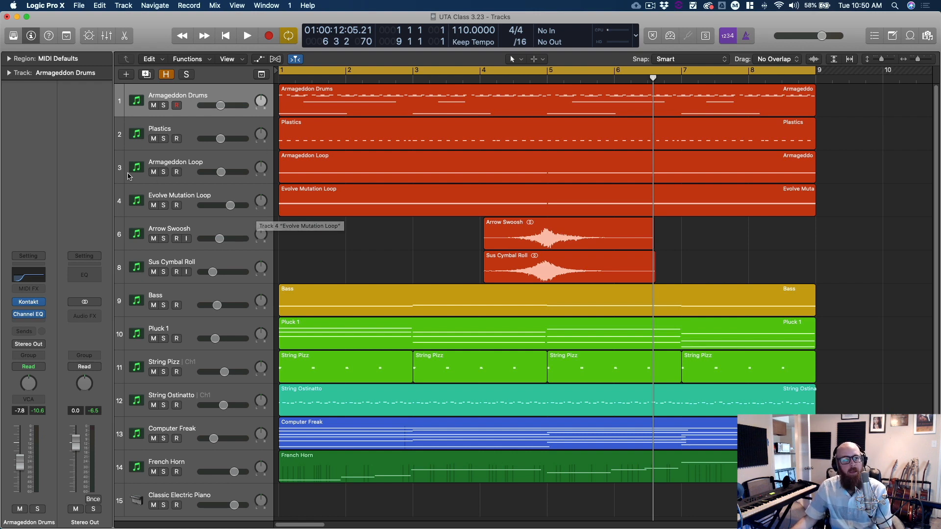
Step: Audition the soloed Armageddon Drums from the project start with its Channel EQ bypassed, and check its Kontakt instrument
{"action": "left_click", "coordinate": [199, 163]}
{"action": "left_click", "coordinate": [187, 99]}
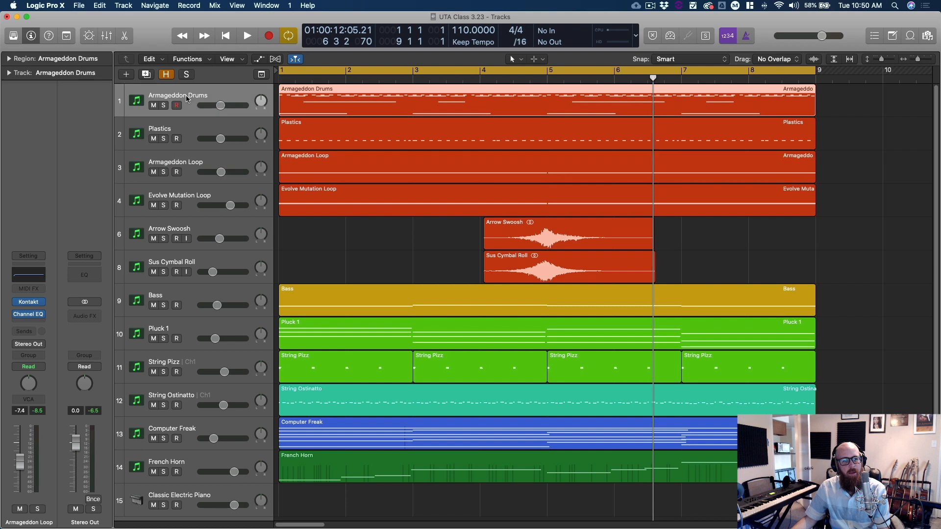
{"action": "left_click", "coordinate": [164, 106]}
{"action": "key", "text": "Return"}
{"action": "key", "text": "space"}
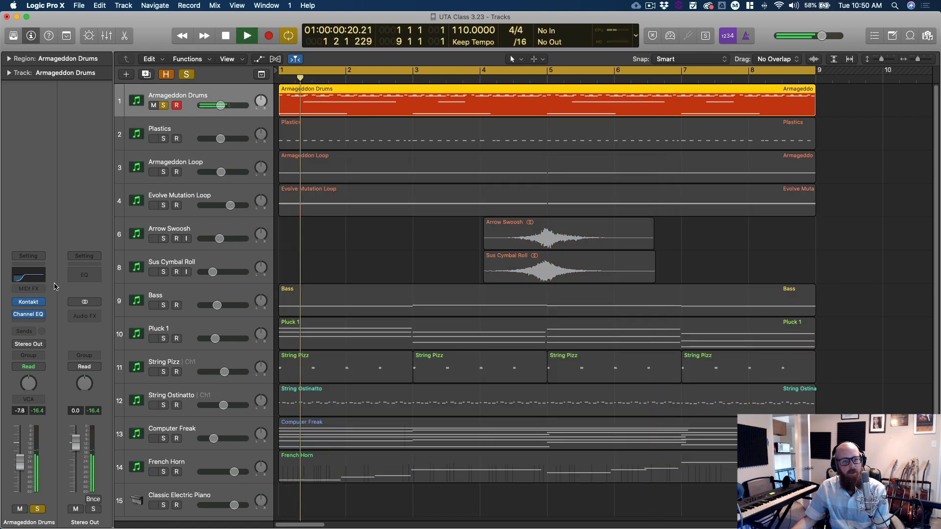
{"action": "mouse_move", "coordinate": [18, 317]}
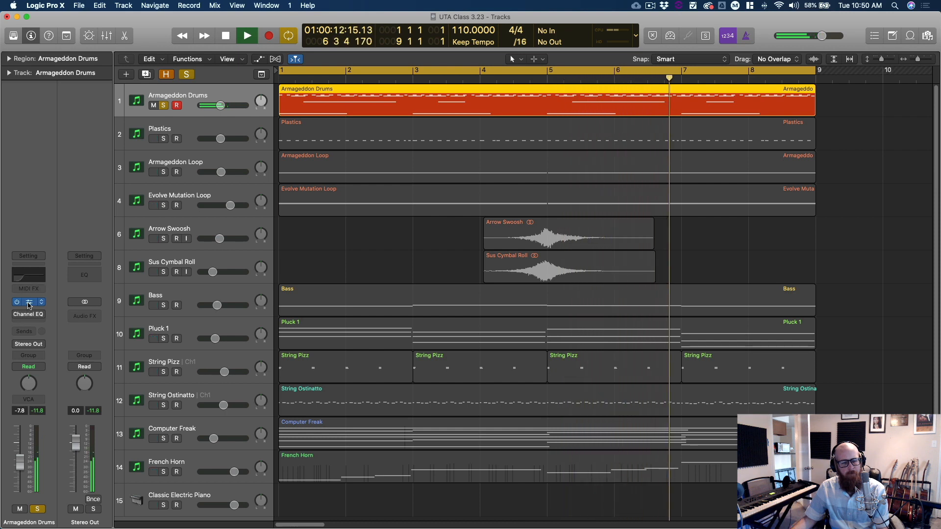
{"action": "left_click", "coordinate": [29, 304]}
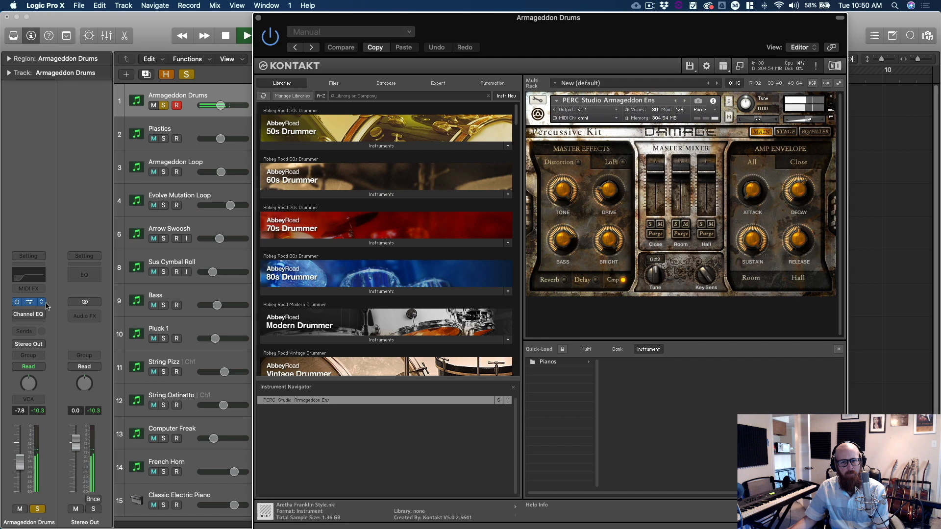
{"action": "left_click", "coordinate": [259, 19]}
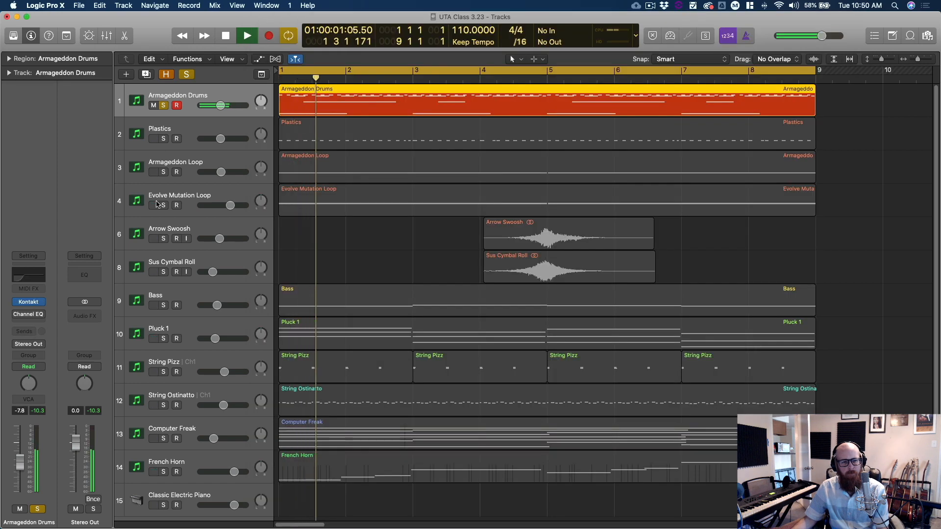
Step: Add Armageddon Loop and Plastics to the solo, audition the three percussion parts together, and stop playback
{"action": "left_click", "coordinate": [163, 172]}
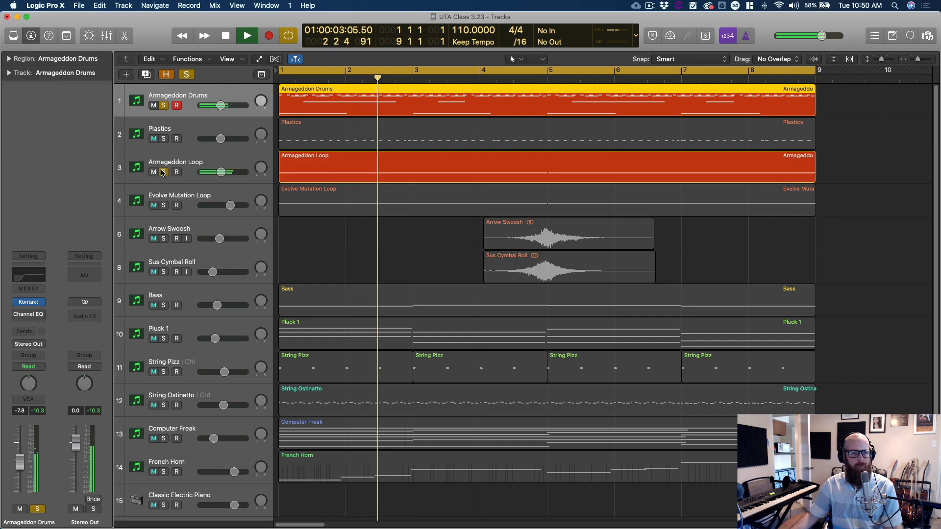
{"action": "left_click", "coordinate": [163, 138]}
{"action": "left_click", "coordinate": [165, 147]}
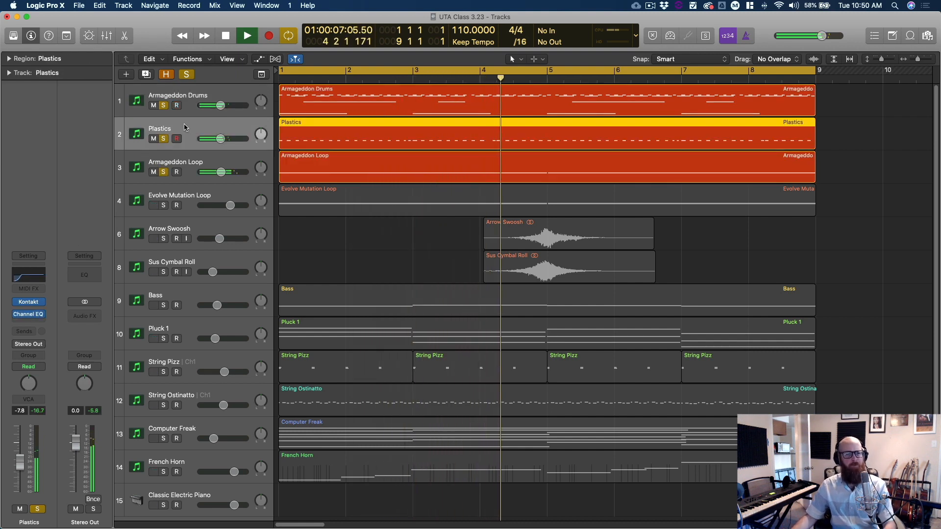
{"action": "key", "text": "space"}
Step: Select the Evolve Mutation Loop track and clear the solos from the other percussion tracks
{"action": "left_click", "coordinate": [170, 192]}
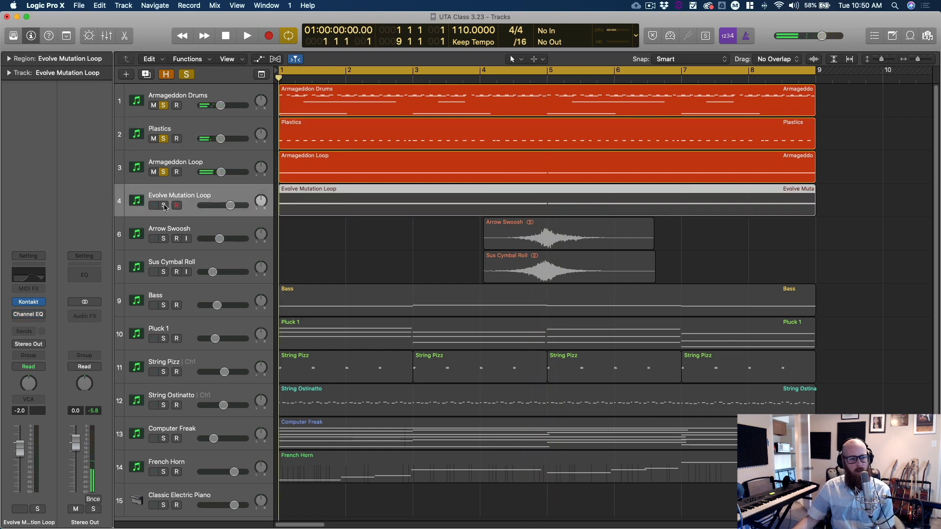
{"action": "left_click", "coordinate": [164, 206]}
{"action": "left_click", "coordinate": [165, 173]}
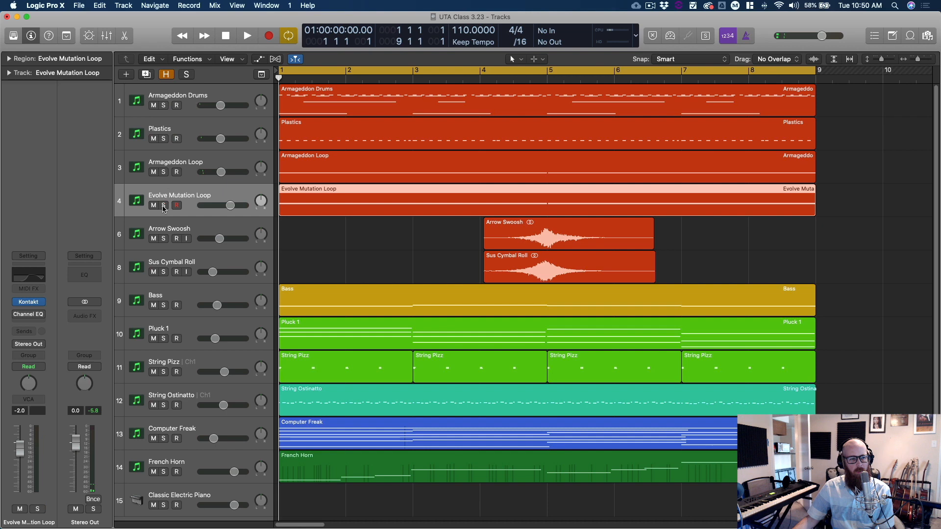
Step: Solo the Evolve Mutation Loop, play it from the project start, and switch its Channel EQ back on
{"action": "left_click", "coordinate": [163, 206]}
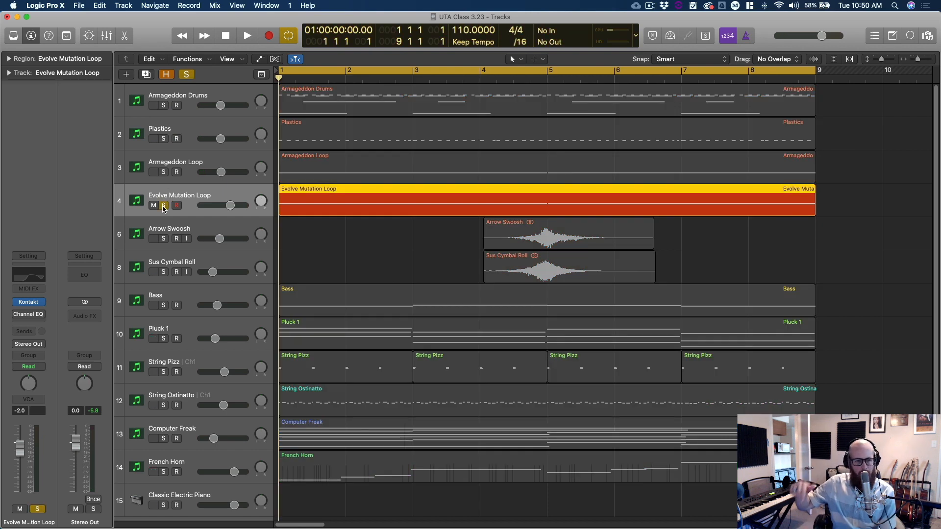
{"action": "key", "text": "space"}
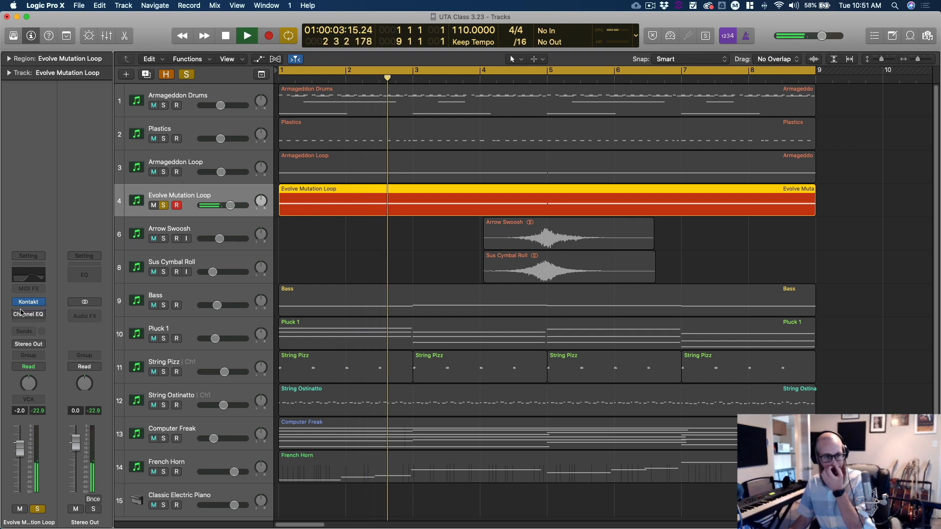
{"action": "left_click", "coordinate": [17, 316]}
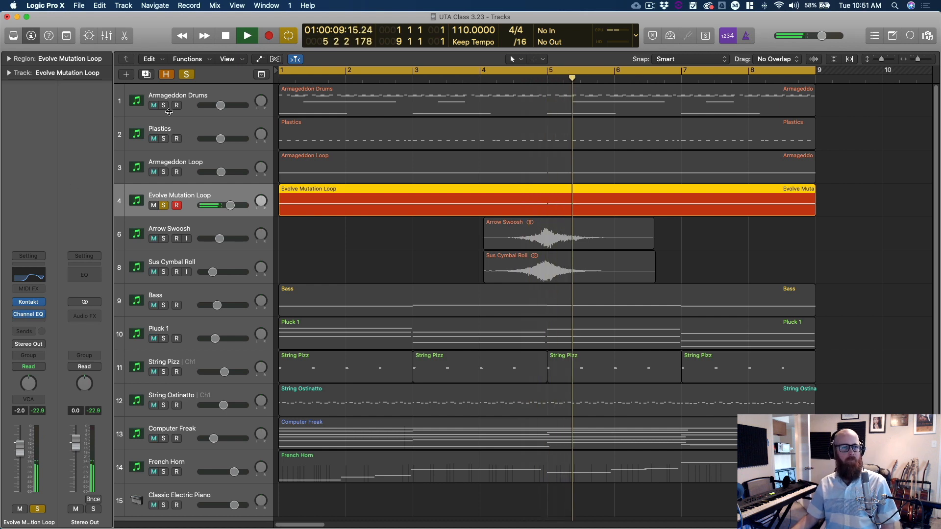
Step: Add Armageddon Drums, Plastics and Armageddon Loop to the solo, compare Evolve Mutation Loop's EQ in context, raise its level to -0.7 dB, and stop playback
{"action": "left_click", "coordinate": [164, 106]}
{"action": "left_click_drag", "start_coordinate": [163, 138], "coordinate": [163, 172]}
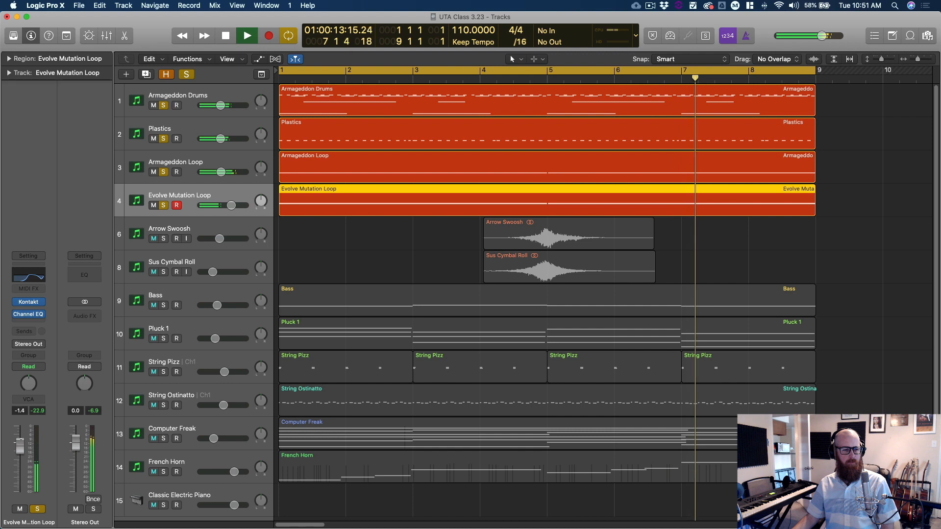
{"action": "left_click", "coordinate": [15, 314]}
{"action": "left_click", "coordinate": [15, 314]}
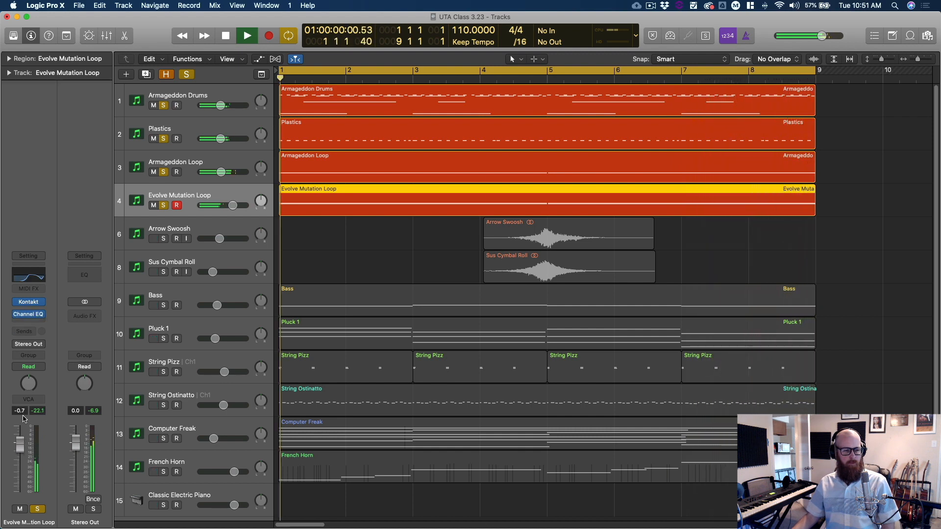
{"action": "key", "text": "space"}
{"action": "left_click", "coordinate": [349, 238]}
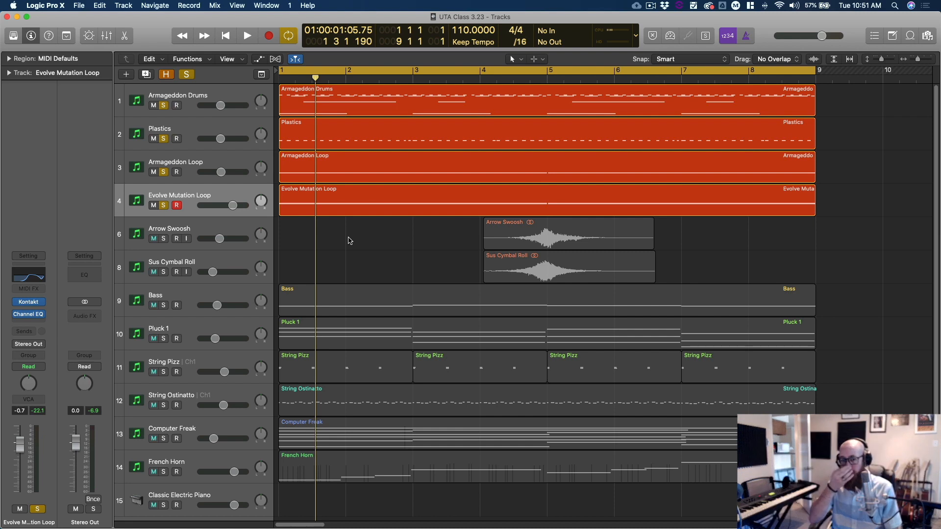
Step: Inspect the Kontakt instrument loaded on the Evolve Mutation Loop track and close its window
{"action": "left_click", "coordinate": [188, 204]}
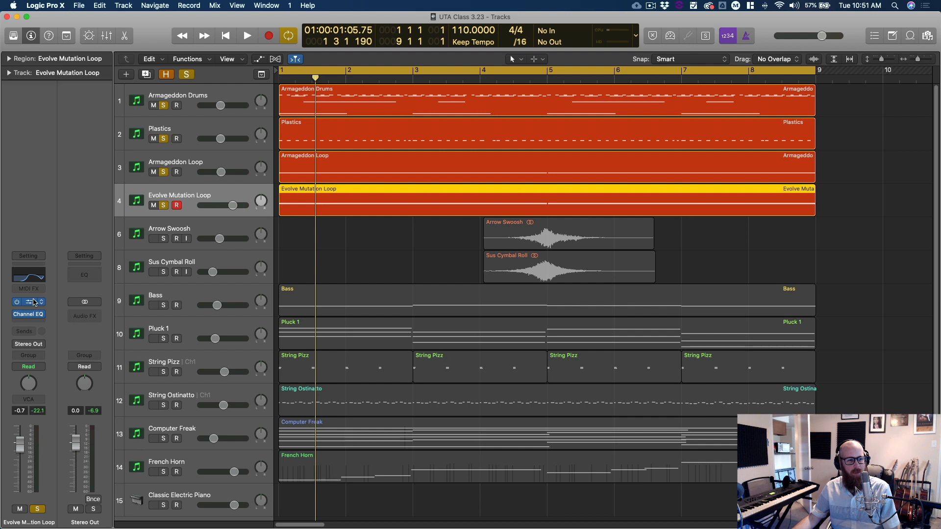
{"action": "left_click", "coordinate": [43, 297]}
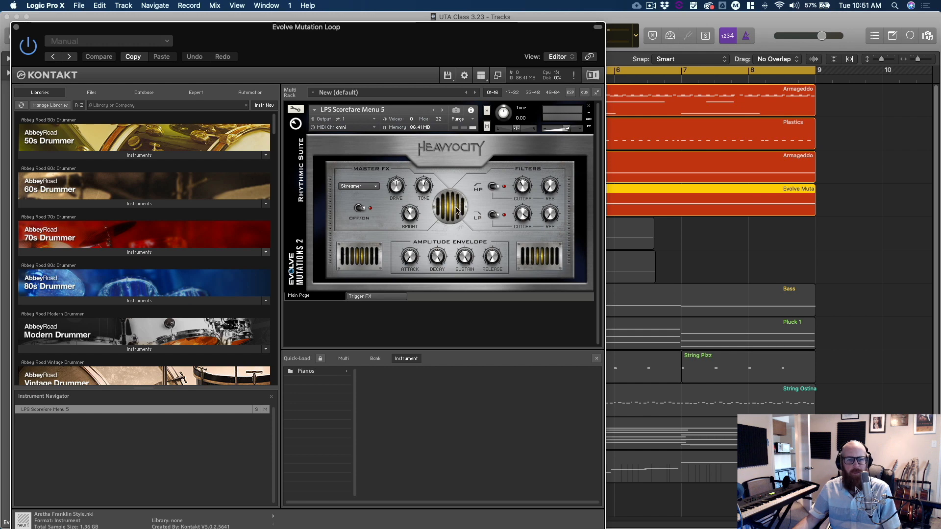
{"action": "left_click", "coordinate": [17, 27]}
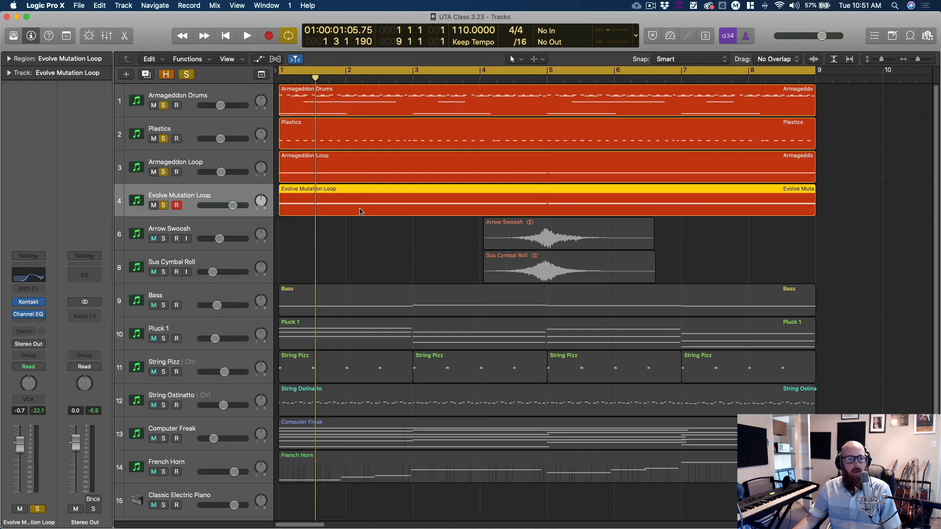
{"action": "left_click", "coordinate": [401, 261]}
Step: Open the Armageddon Drums region in a separate Piano Roll window and enlarge it to show the whole pattern
{"action": "double_click", "coordinate": [337, 102]}
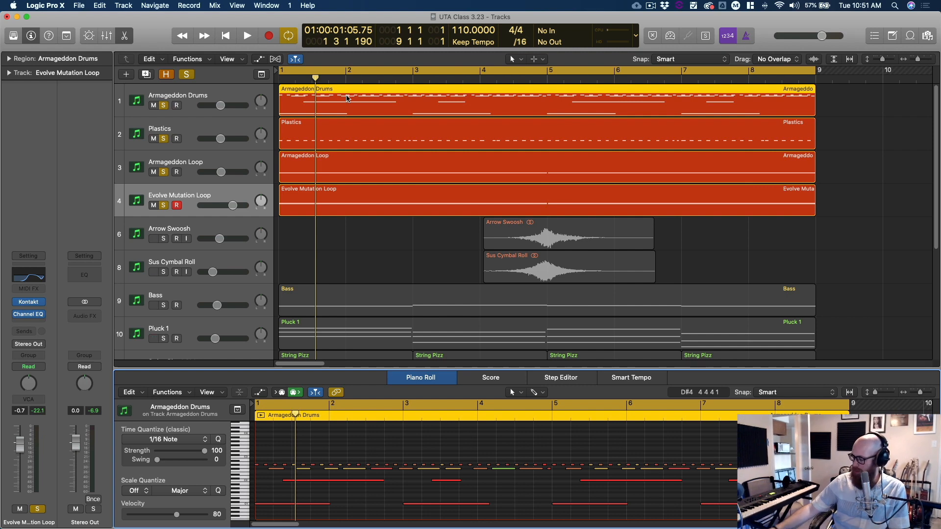
{"action": "left_click", "coordinate": [402, 250]}
{"action": "left_click", "coordinate": [203, 98]}
{"action": "key", "text": "super+4"}
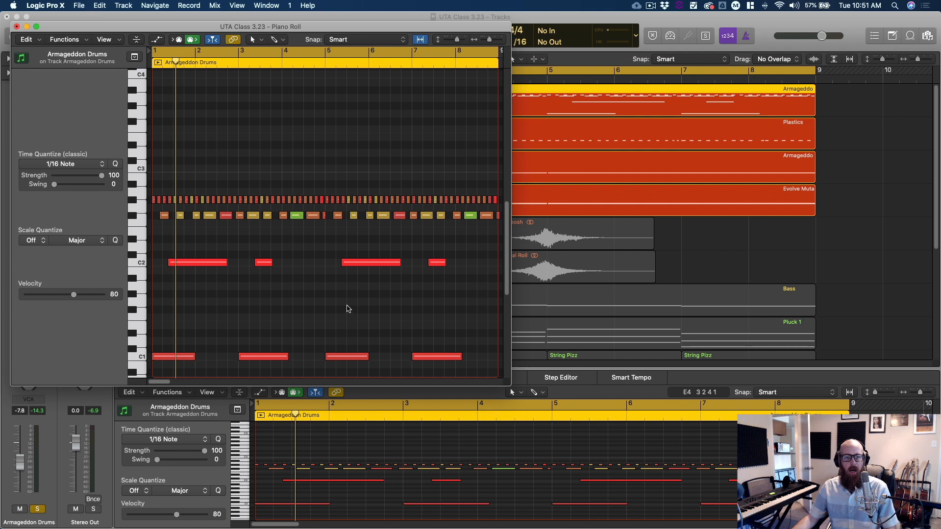
{"action": "left_click_drag", "start_coordinate": [509, 384], "coordinate": [911, 397]}
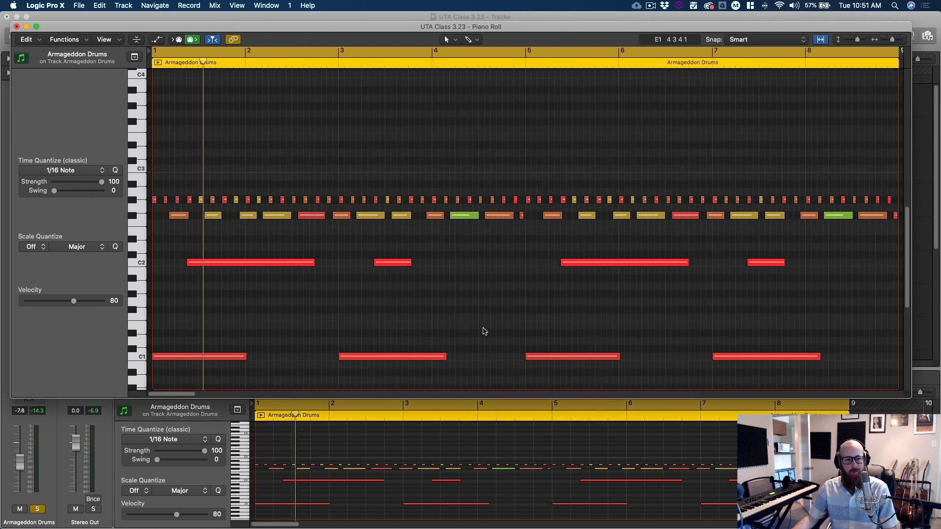
{"action": "scroll", "coordinate": [468, 301], "scroll_direction": "down", "scroll_amount": 2}
Step: Select all Armageddon Drums notes and open MIDI Transform with the Humanize preset
{"action": "key", "text": "super+a"}
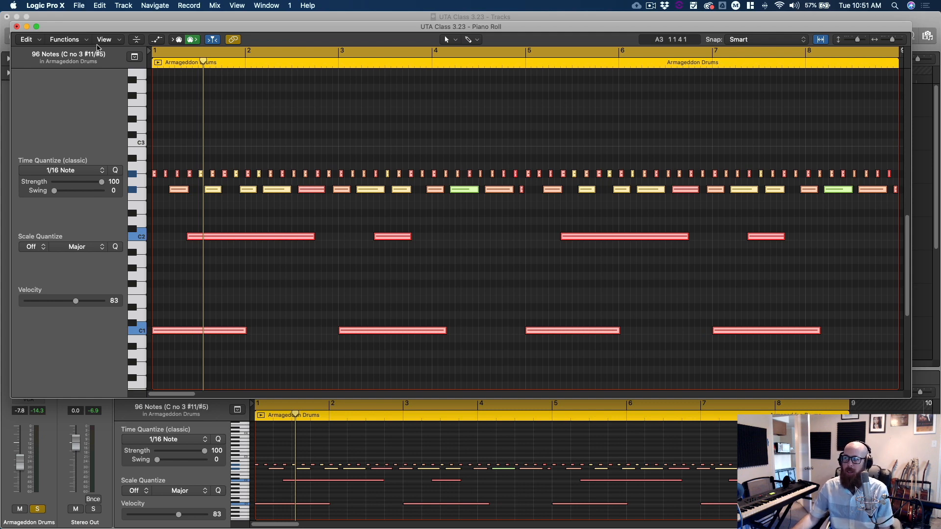
{"action": "left_click", "coordinate": [69, 39]}
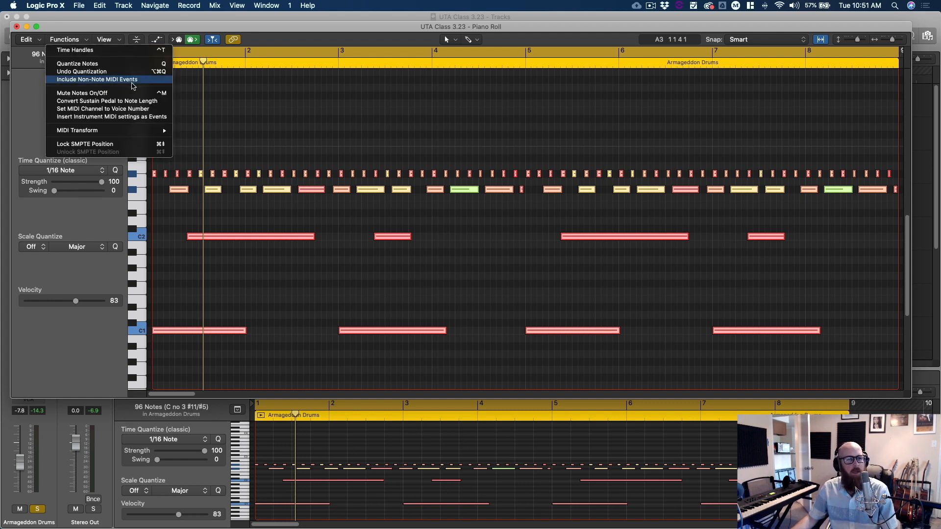
{"action": "mouse_move", "coordinate": [125, 135]}
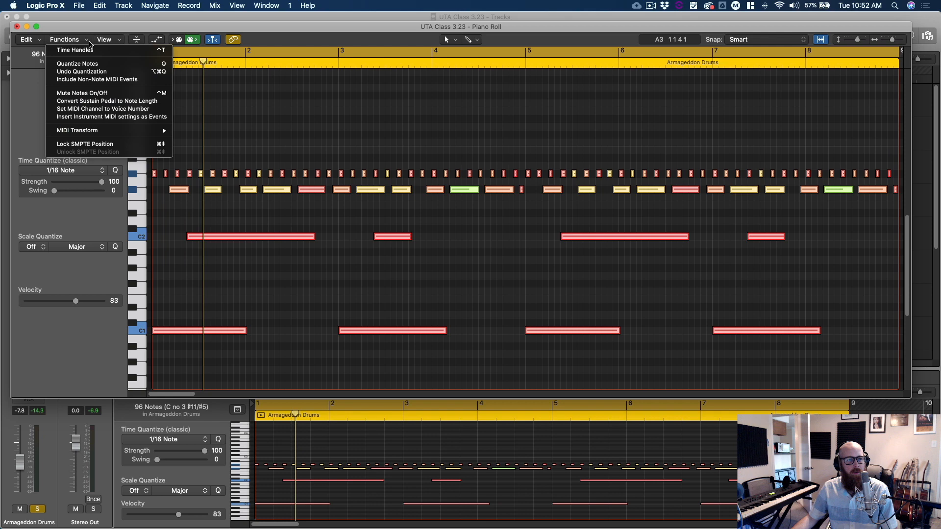
{"action": "left_click", "coordinate": [213, 91]}
{"action": "left_click", "coordinate": [213, 91]}
{"action": "key", "text": "super+a"}
{"action": "left_click", "coordinate": [70, 39]}
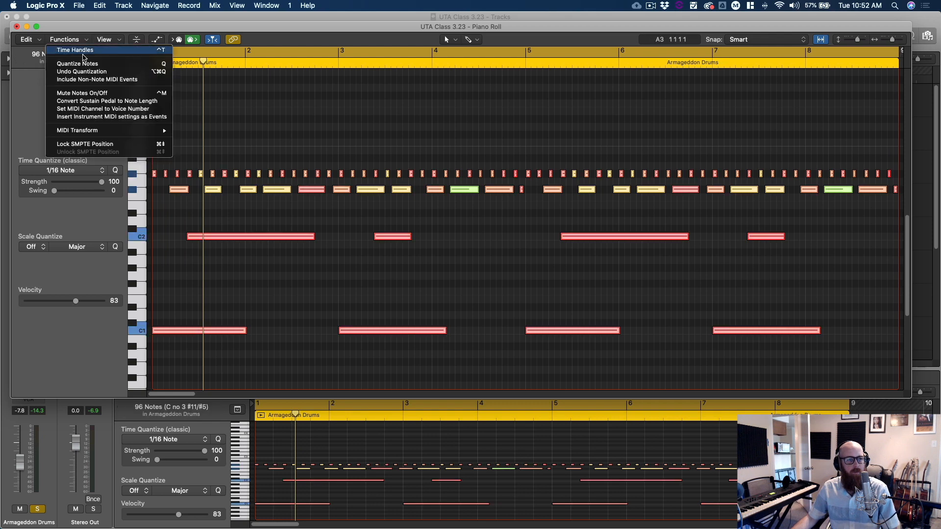
{"action": "mouse_move", "coordinate": [122, 132]}
{"action": "left_click", "coordinate": [233, 201]}
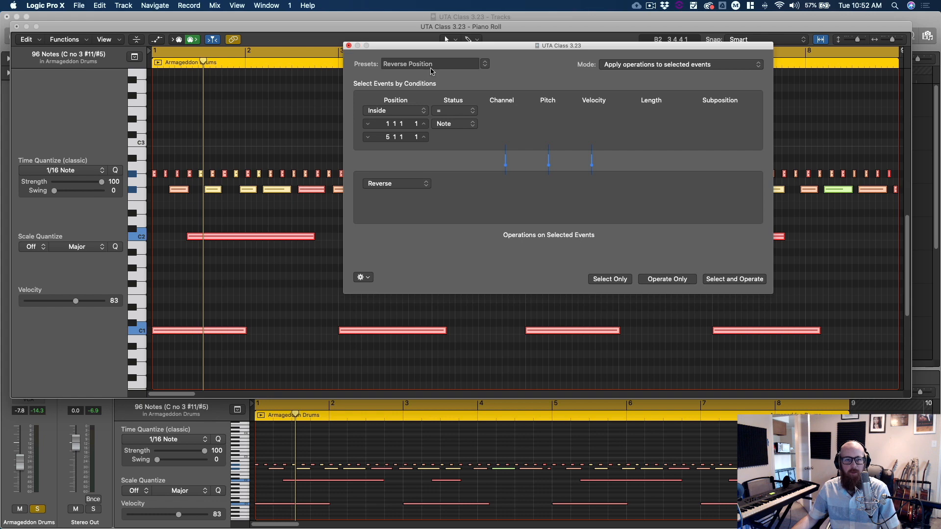
{"action": "left_click", "coordinate": [484, 63]}
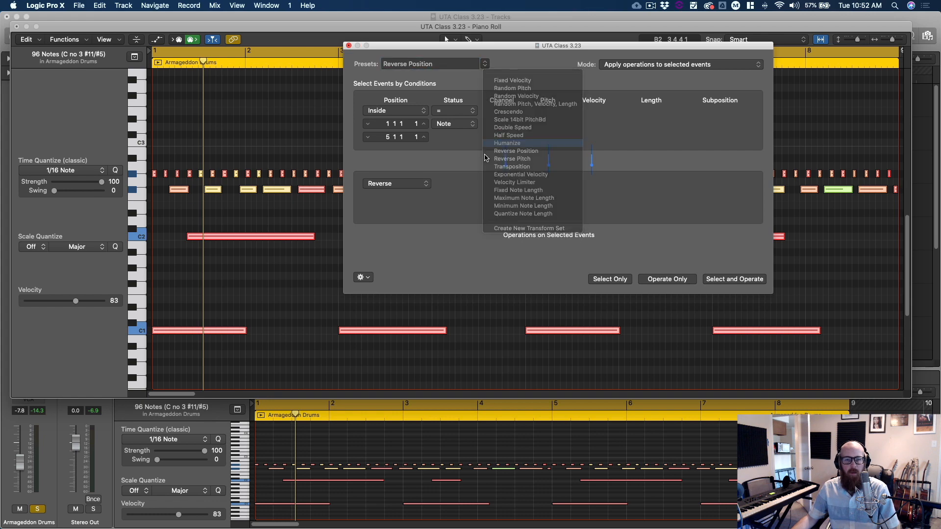
{"action": "left_click", "coordinate": [484, 145]}
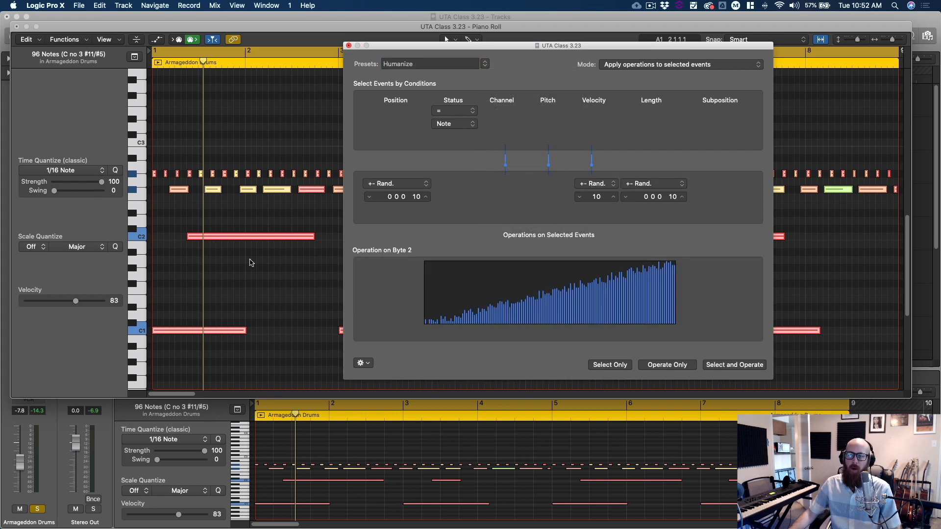
Step: Return the playhead to the project start and slightly shorten the second note of the uppermost drum row
{"action": "key", "text": "super+Right"}
{"action": "key", "text": "super+Right"}
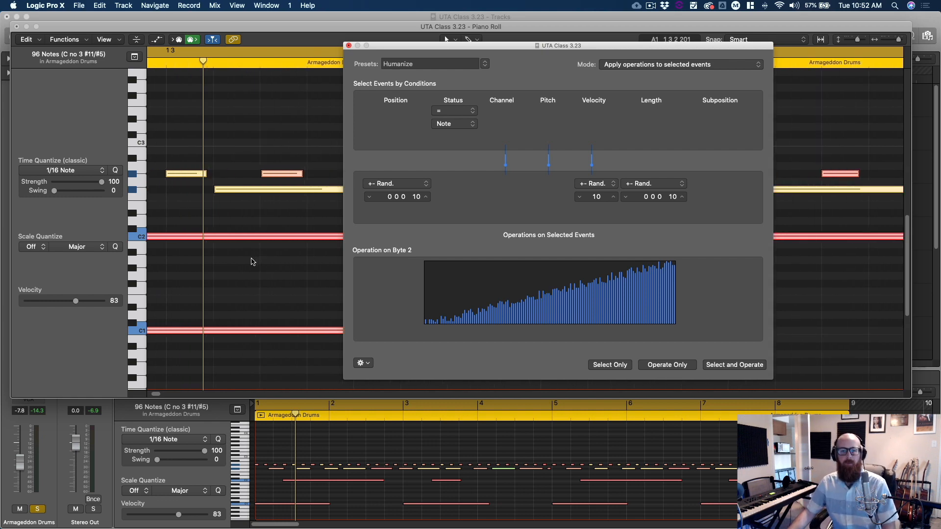
{"action": "key", "text": "super+Left"}
{"action": "key", "text": "super+Left"}
{"action": "key", "text": "super+Left"}
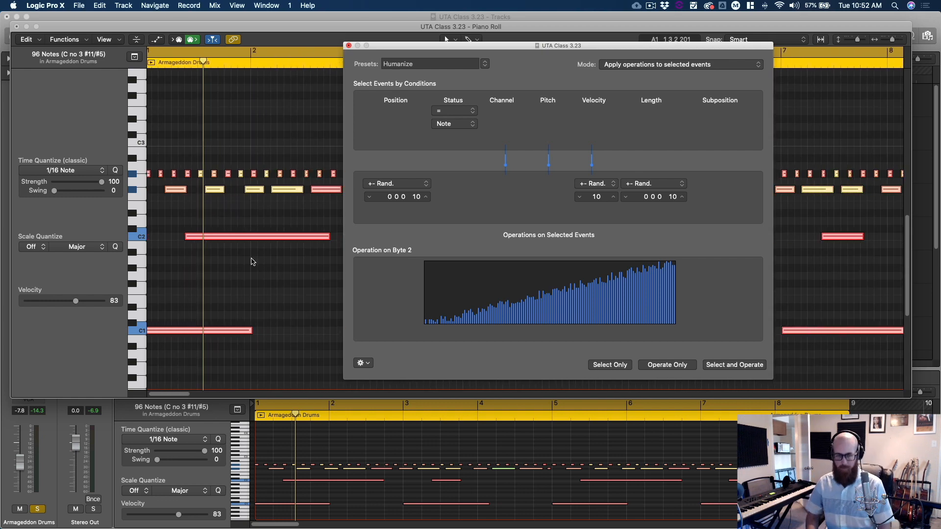
{"action": "key", "text": "Return"}
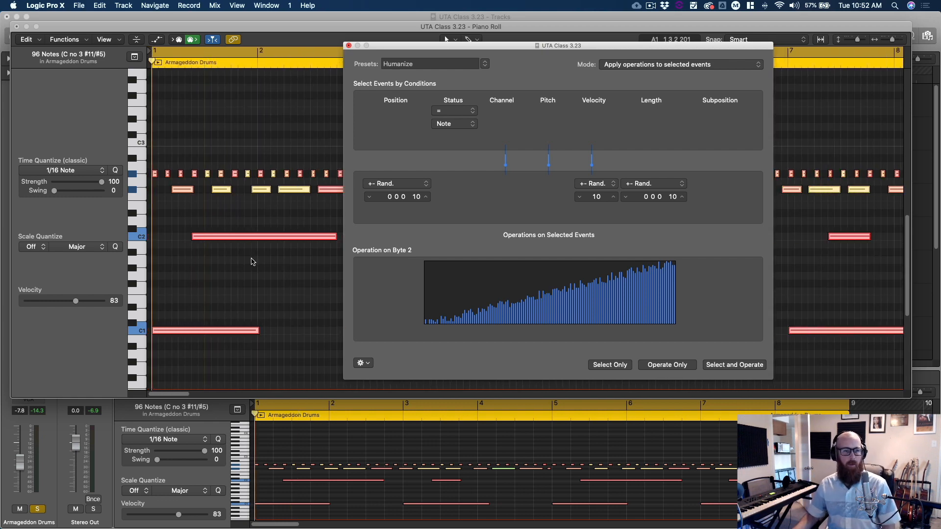
{"action": "left_click", "coordinate": [231, 224]}
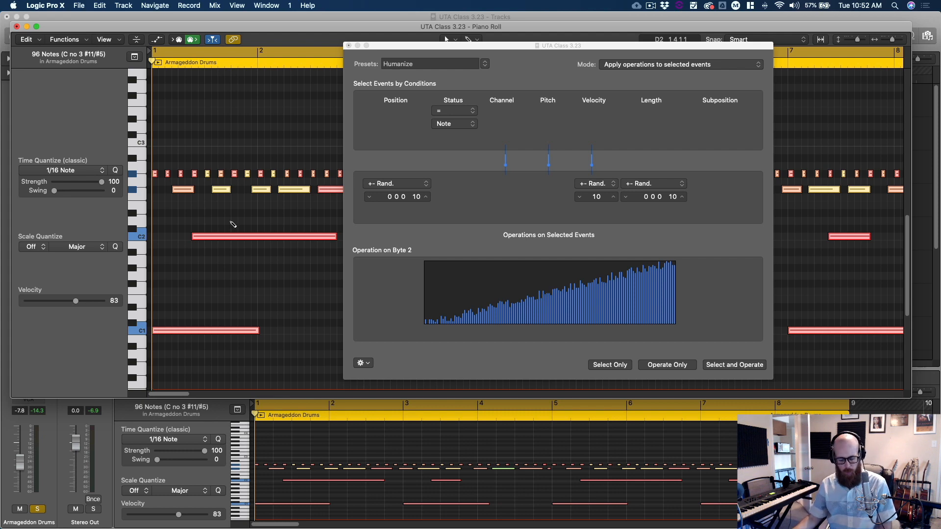
{"action": "left_click", "coordinate": [561, 225]}
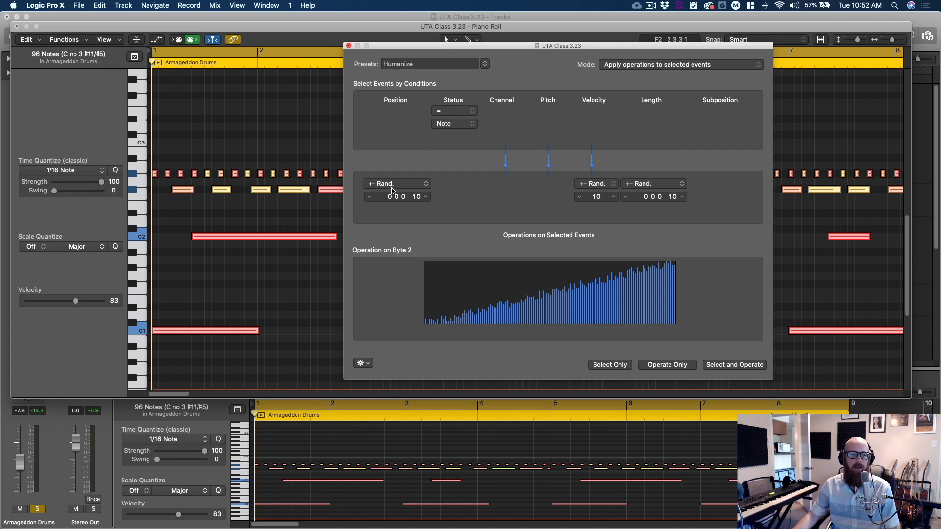
{"action": "scroll", "coordinate": [220, 172], "scroll_direction": "up", "scroll_amount": 3}
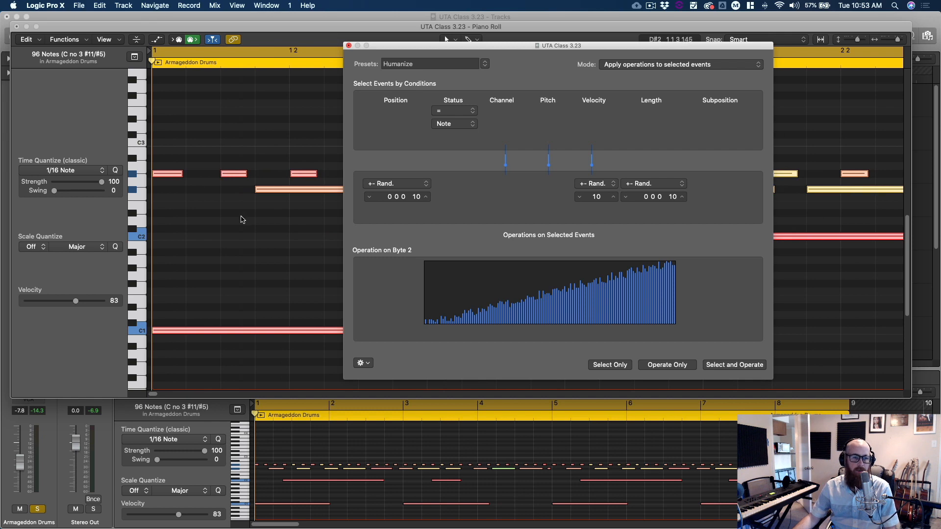
{"action": "left_click", "coordinate": [226, 181]}
{"action": "left_click_drag", "start_coordinate": [246, 175], "coordinate": [244, 175]}
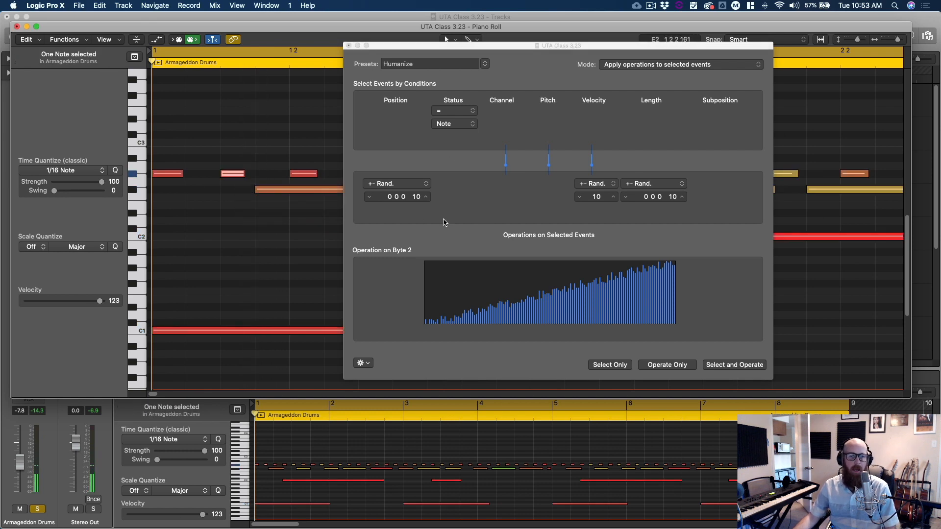
Step: Set the Humanize randomization to 0 for both velocity and note length
{"action": "double_click", "coordinate": [596, 198]}
{"action": "type", "text": "0"}
{"action": "key", "text": "Return"}
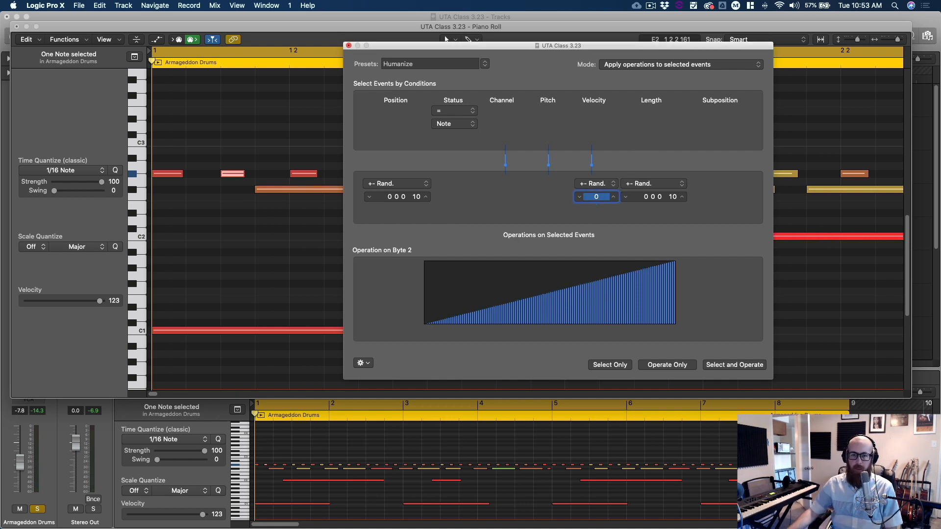
{"action": "double_click", "coordinate": [673, 198]}
{"action": "type", "text": "01"}
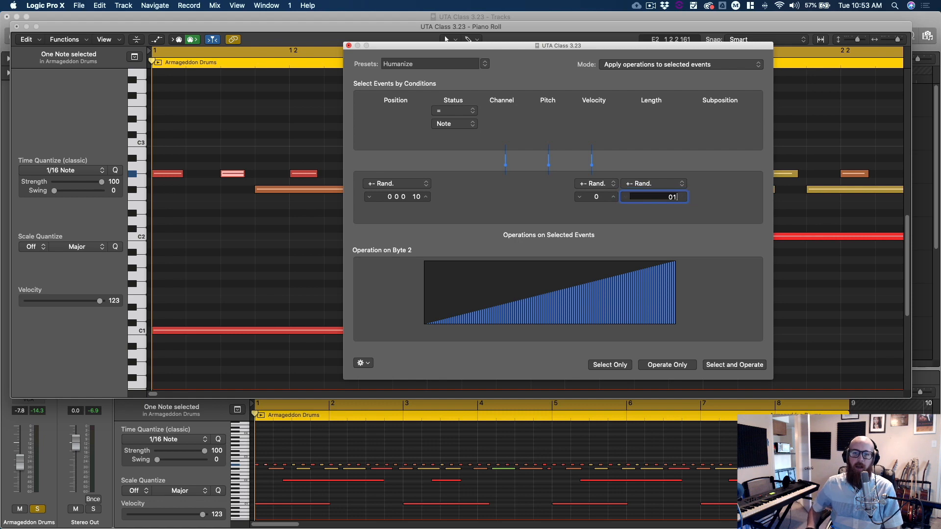
{"action": "key", "text": "Return"}
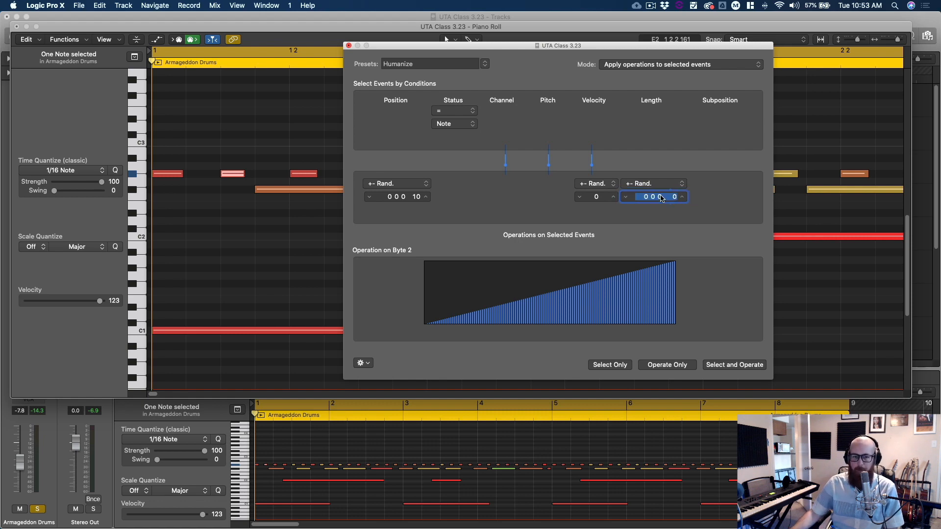
Step: Reselect all Armageddon Drums notes and apply Humanize with position randomization of 10 ticks
{"action": "left_click", "coordinate": [241, 234]}
{"action": "key", "text": "super+a"}
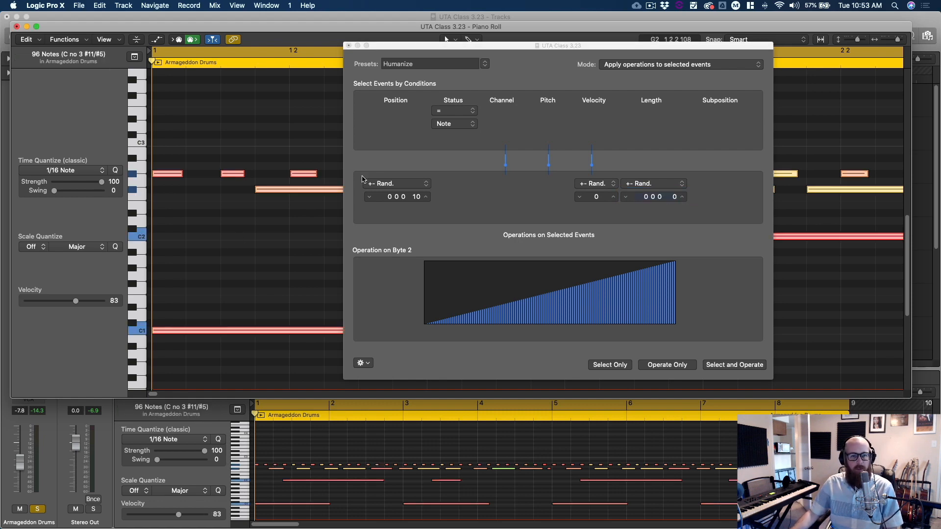
{"action": "left_click", "coordinate": [724, 365]}
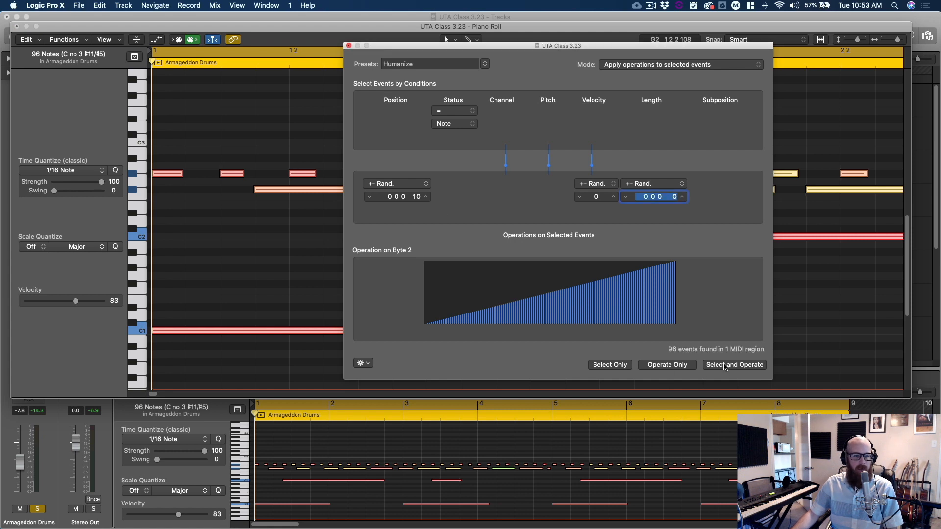
Step: Deselect the notes, audition the humanized drums from the project start, and close the MIDI Transform window
{"action": "key", "text": "super+Left"}
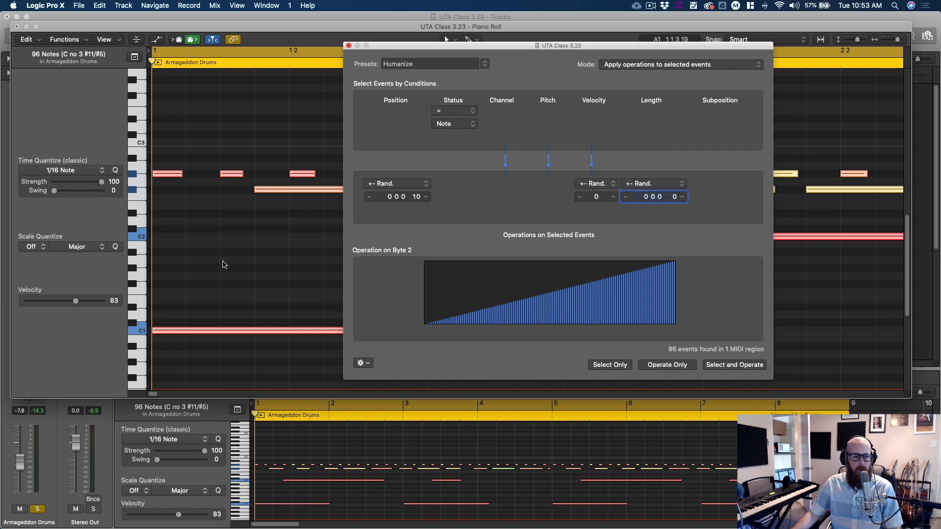
{"action": "left_click", "coordinate": [223, 265]}
{"action": "key", "text": "space"}
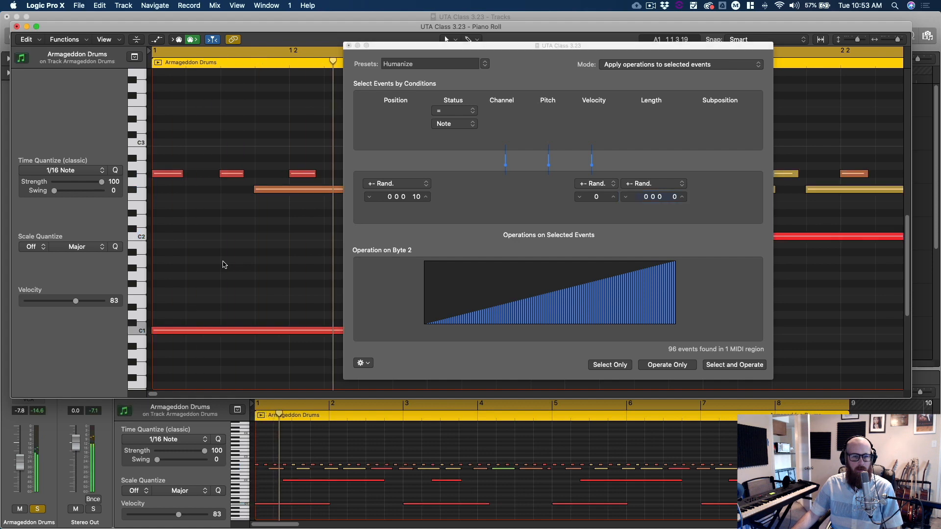
{"action": "left_click", "coordinate": [351, 45]}
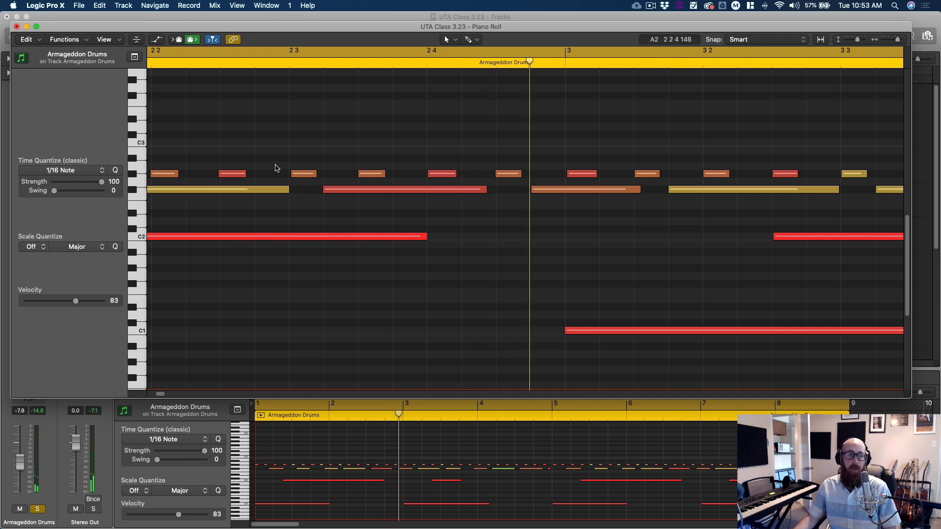
Step: Close the separate Piano Roll window, select the Plastics track, and clear the solos from Armageddon Loop and Evolve Mutation Loop
{"action": "key", "text": "super+w"}
{"action": "left_click", "coordinate": [183, 129]}
{"action": "left_click_drag", "start_coordinate": [163, 173], "coordinate": [166, 204]}
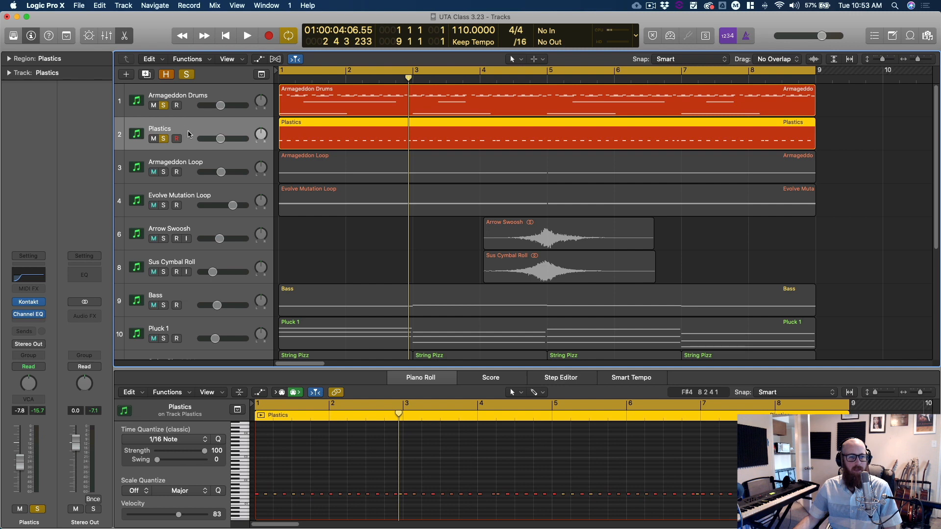
Step: Play Armageddon Drums and Plastics together, viewing each region's notes in the Piano Roll
{"action": "key", "text": "space"}
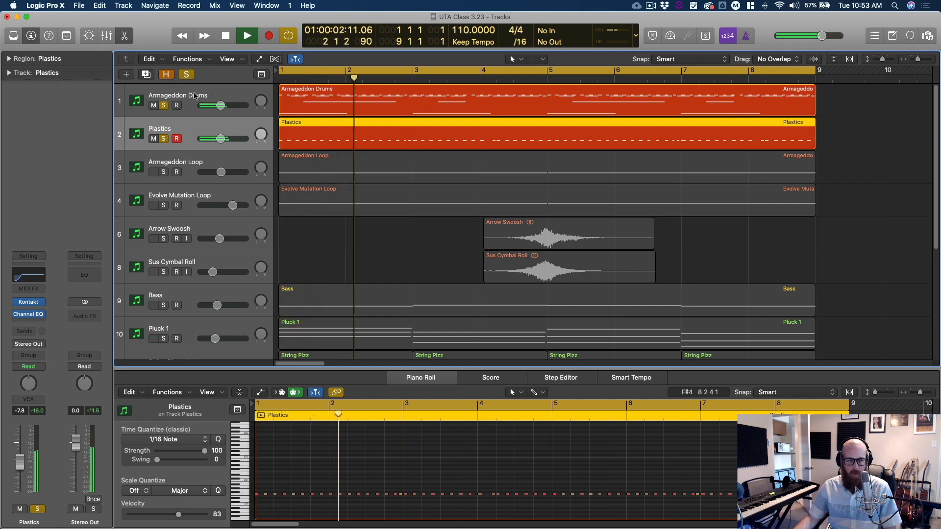
{"action": "left_click", "coordinate": [196, 96]}
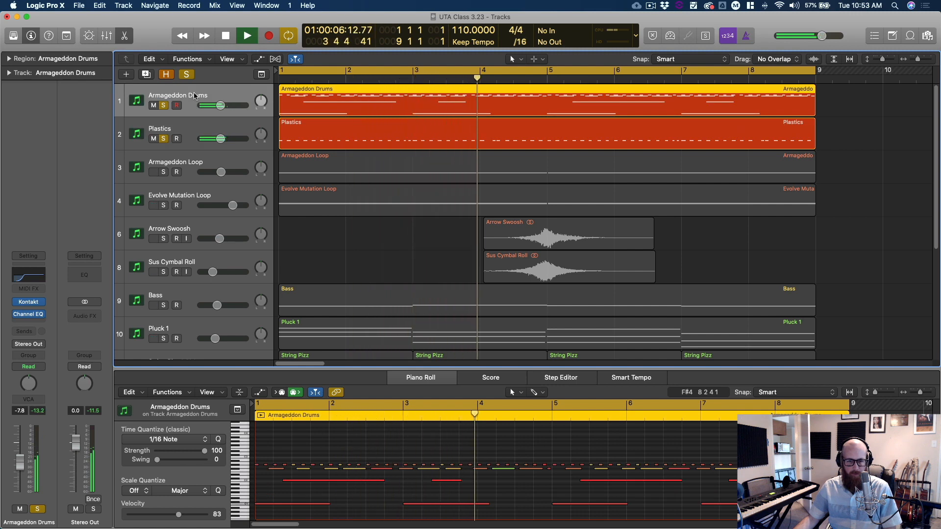
{"action": "double_click", "coordinate": [326, 141]}
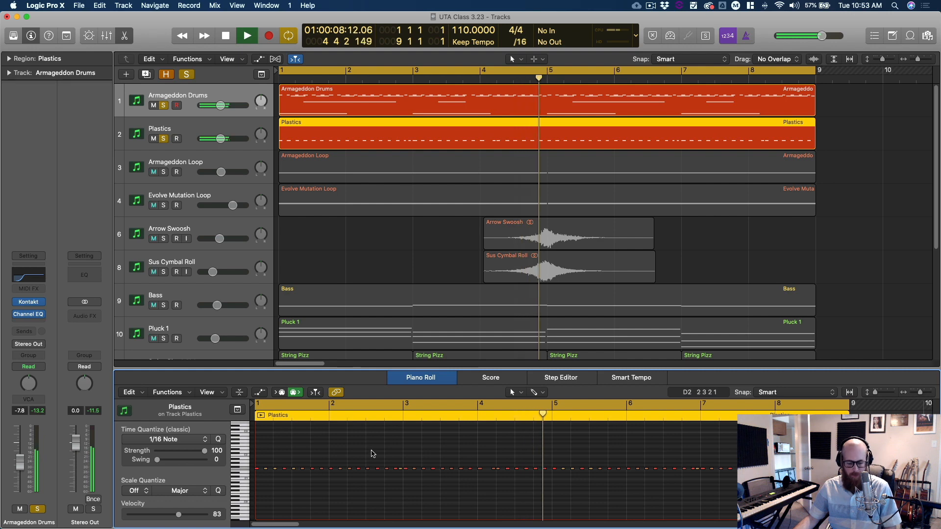
Step: Select all Plastics notes, view the full eight bars in a separate Piano Roll window, close it, and deselect the region
{"action": "key", "text": "super+a"}
{"action": "key", "text": "super+4"}
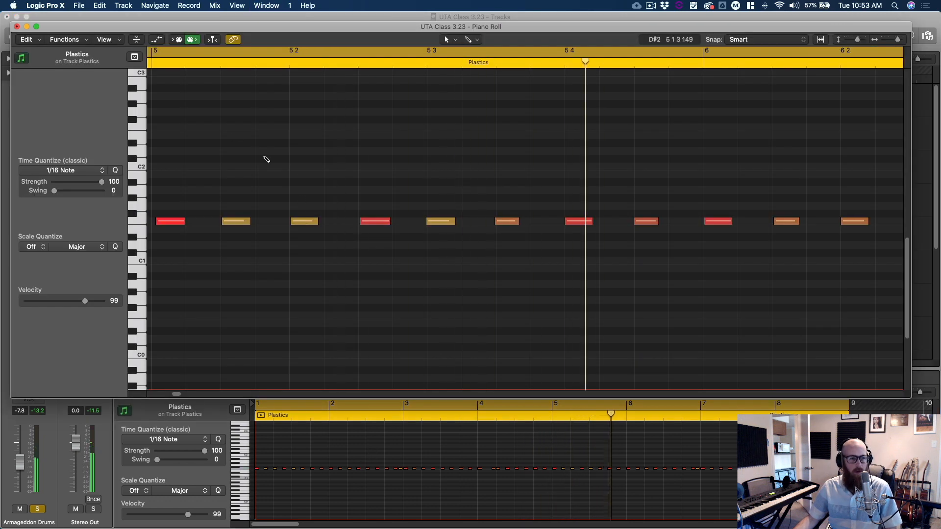
{"action": "key", "text": "super+Left"}
{"action": "key", "text": "super+Left"}
{"action": "key", "text": "super+Left"}
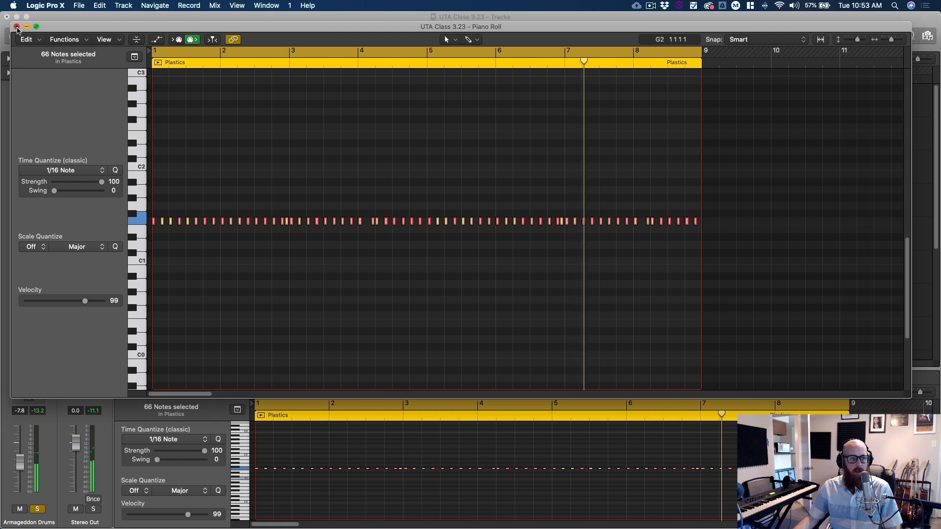
{"action": "left_click", "coordinate": [16, 27]}
{"action": "left_click", "coordinate": [414, 257]}
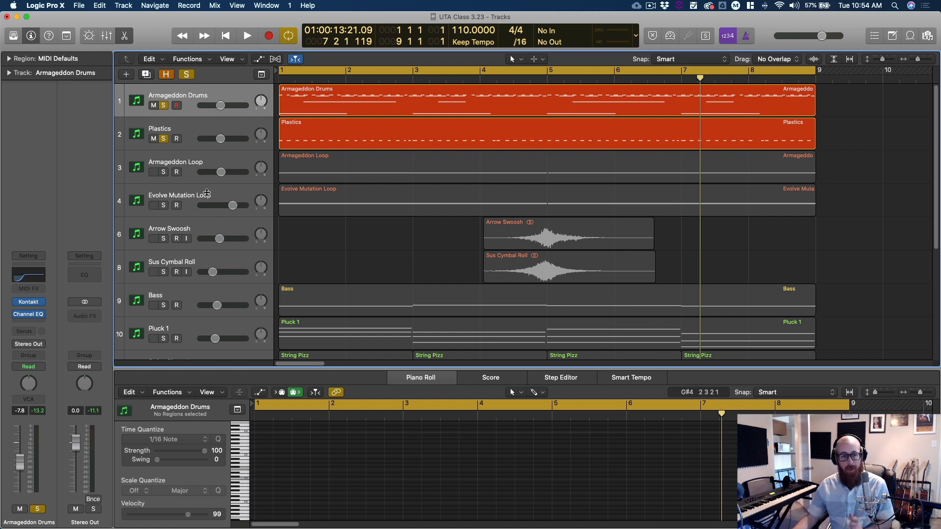
Step: Solo Armageddon Loop and Evolve Mutation Loop, and show the Armageddon Loop region in the Piano Roll
{"action": "left_click", "coordinate": [185, 164]}
{"action": "left_click_drag", "start_coordinate": [163, 173], "coordinate": [164, 202]}
{"action": "left_click", "coordinate": [330, 192]}
{"action": "left_click", "coordinate": [343, 176]}
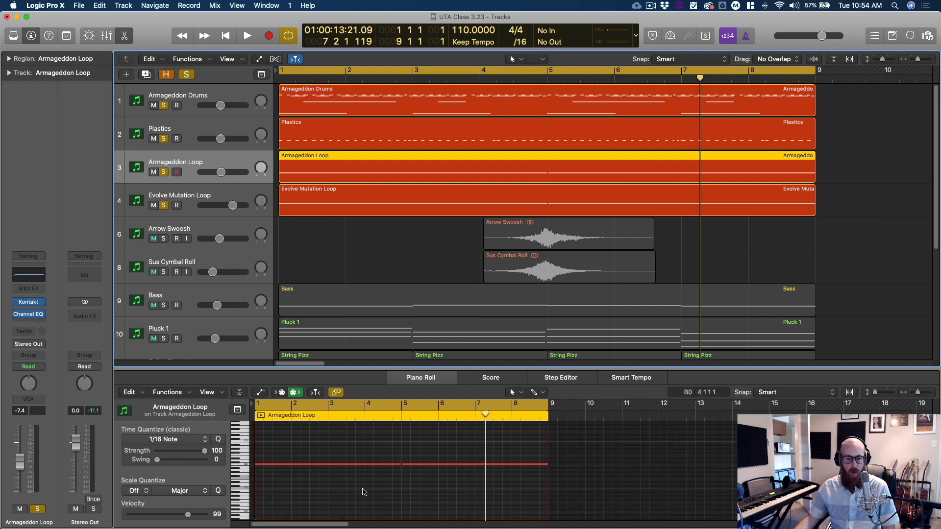
Step: Return the playhead to the project start and examine the beginning of the Armageddon Loop note up close
{"action": "scroll", "coordinate": [388, 457], "scroll_direction": "down", "scroll_amount": 1}
{"action": "scroll", "coordinate": [349, 476], "scroll_direction": "up", "scroll_amount": 8}
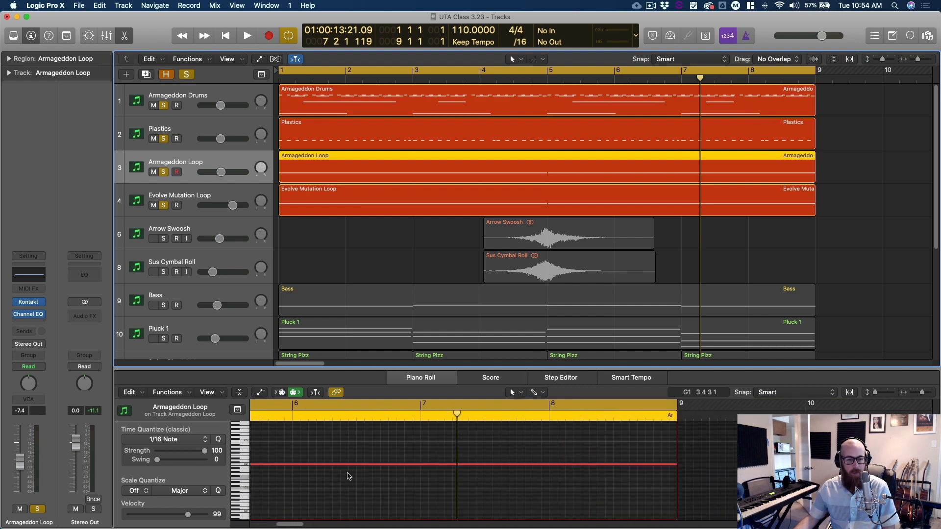
{"action": "key", "text": "Return"}
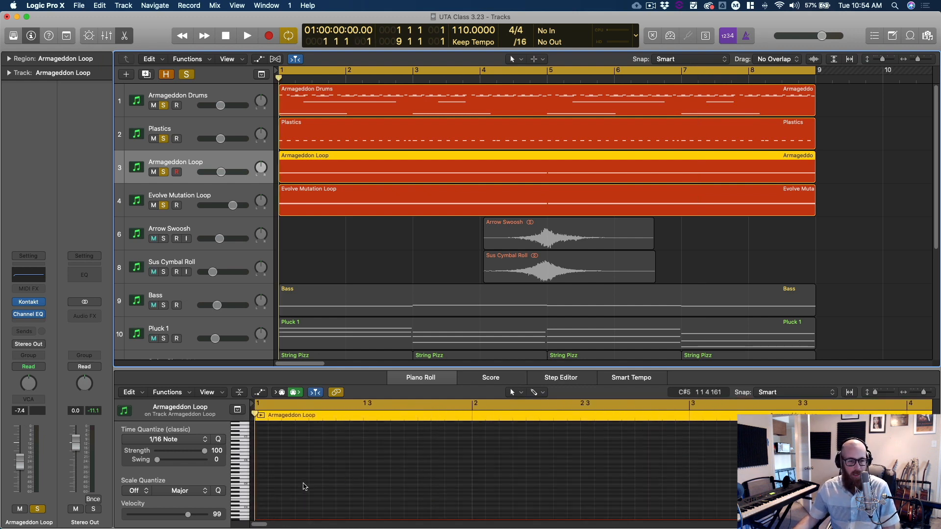
{"action": "scroll", "coordinate": [288, 466], "scroll_direction": "down", "scroll_amount": 3}
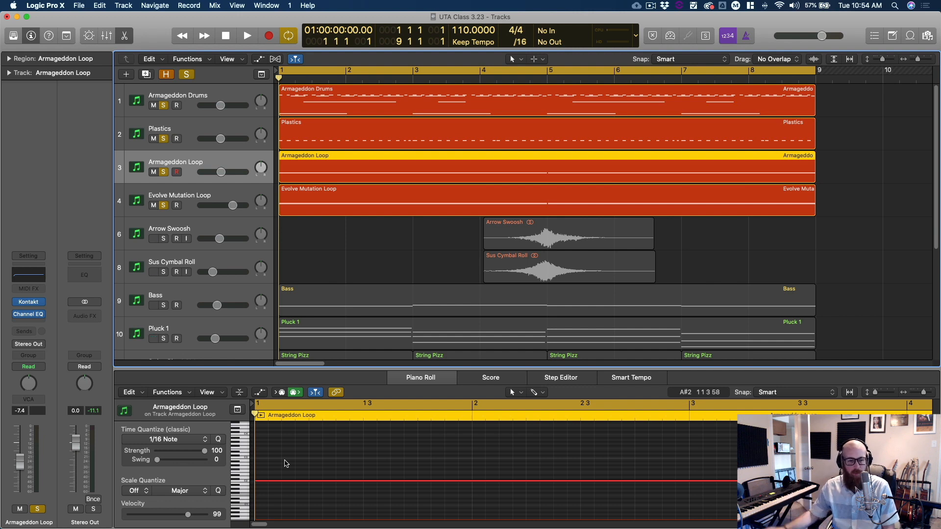
{"action": "scroll", "coordinate": [276, 475], "scroll_direction": "up", "scroll_amount": 10}
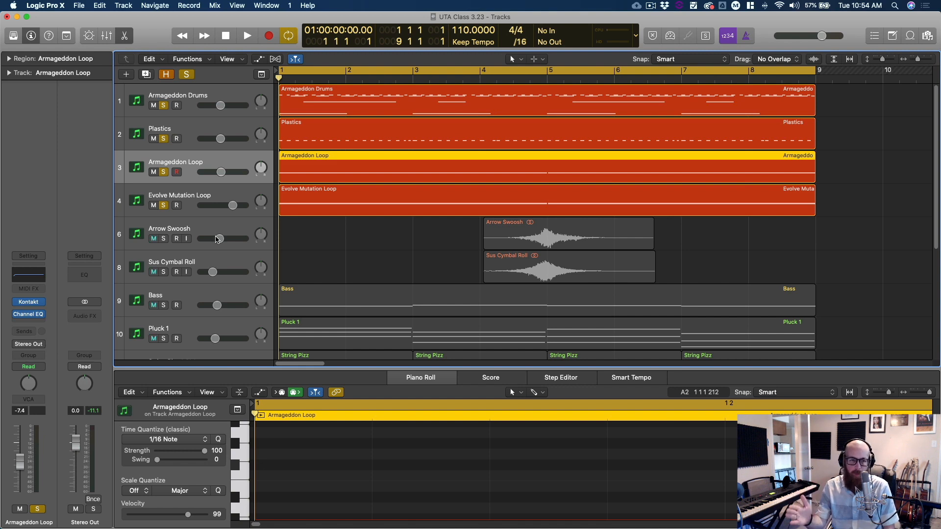
Step: Select the Evolve Mutation Loop track, audition the four soloed percussion tracks together, and deselect its region
{"action": "left_click", "coordinate": [181, 192]}
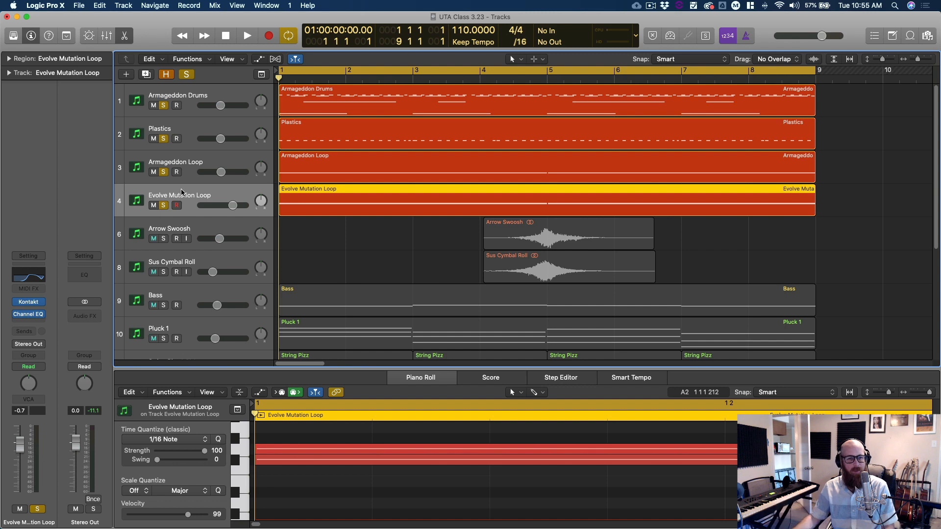
{"action": "key", "text": "space"}
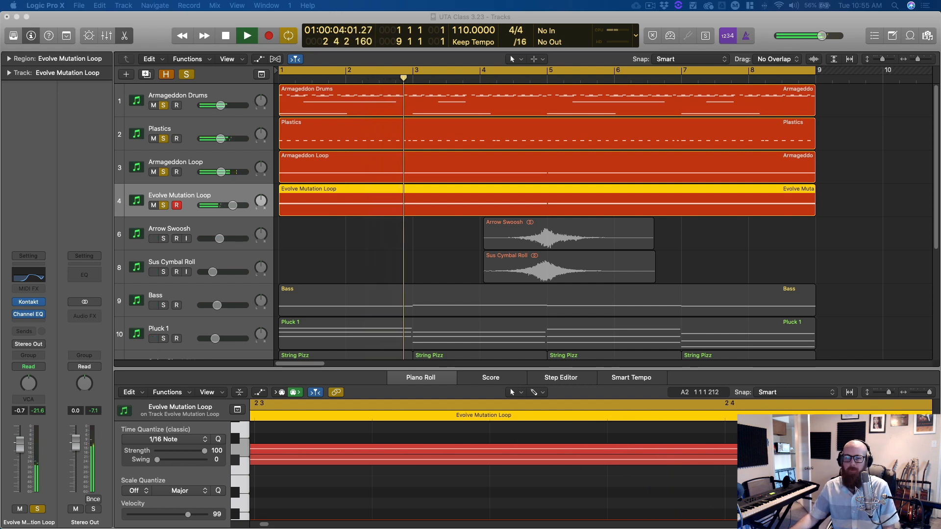
{"action": "left_click", "coordinate": [848, 253]}
{"action": "key", "text": "space"}
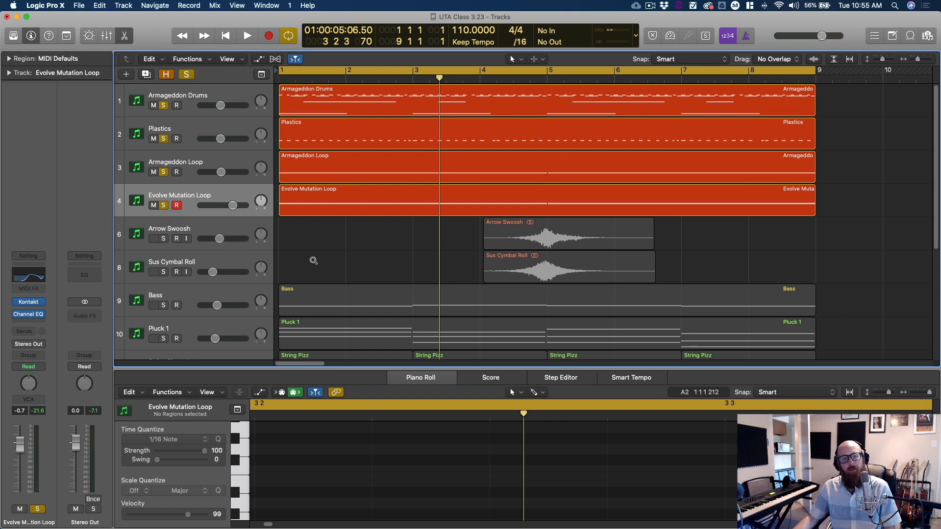
Step: Solo the Arrow Swoosh and Sus Cymbal Roll tracks, leaving Arrow Swoosh as the selected track
{"action": "scroll", "coordinate": [313, 260], "scroll_direction": "up", "scroll_amount": 2}
{"action": "scroll", "coordinate": [328, 280], "scroll_direction": "up", "scroll_amount": 2}
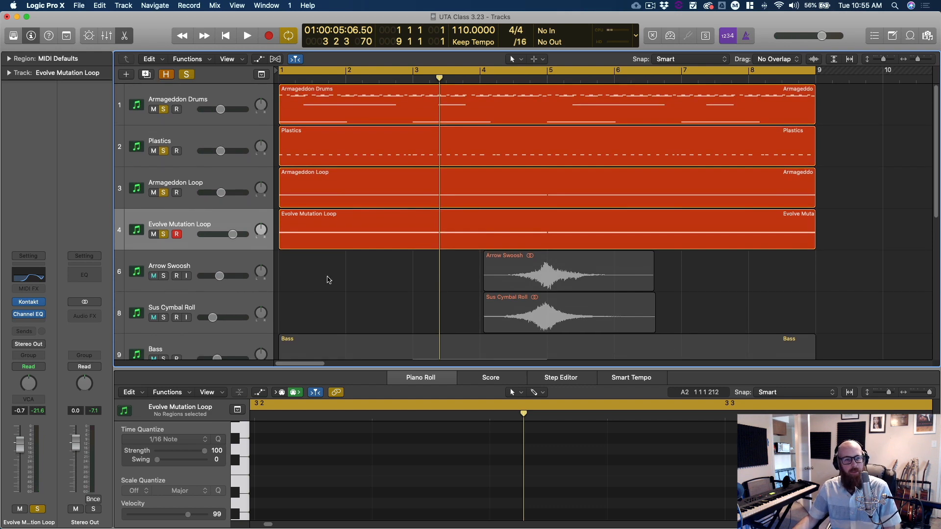
{"action": "left_click", "coordinate": [200, 264]}
{"action": "scroll", "coordinate": [202, 267], "scroll_direction": "up", "scroll_amount": 1}
{"action": "key", "text": "super+Left"}
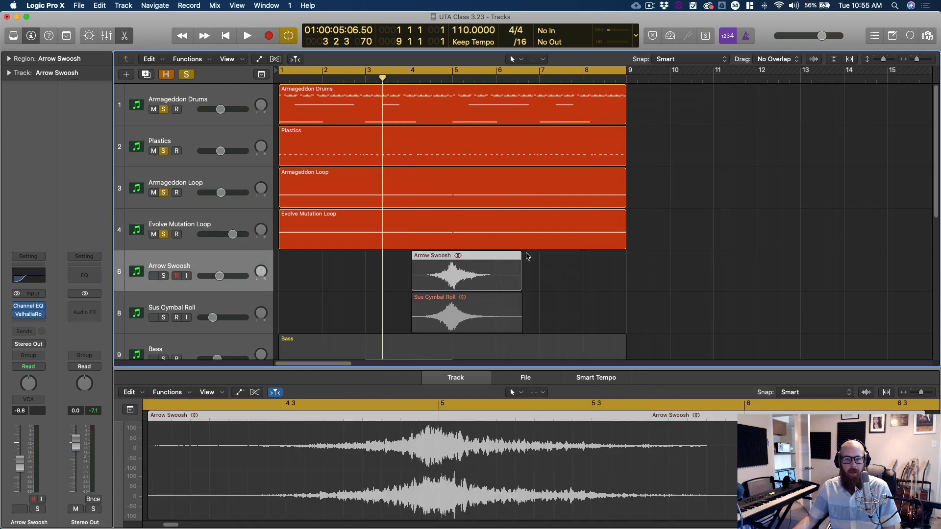
{"action": "key", "text": "super+Up"}
{"action": "key", "text": "super+Down"}
{"action": "key", "text": "super+Down"}
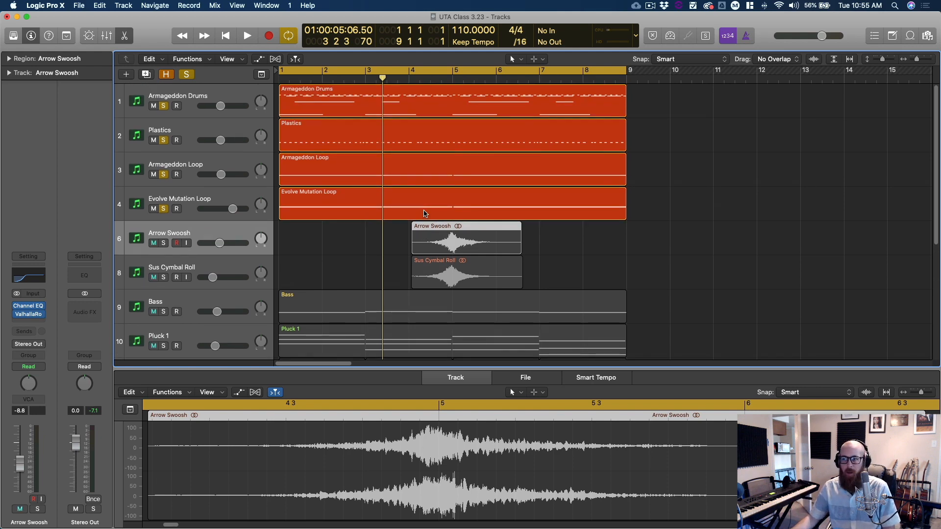
{"action": "left_click_drag", "start_coordinate": [164, 243], "coordinate": [169, 287]}
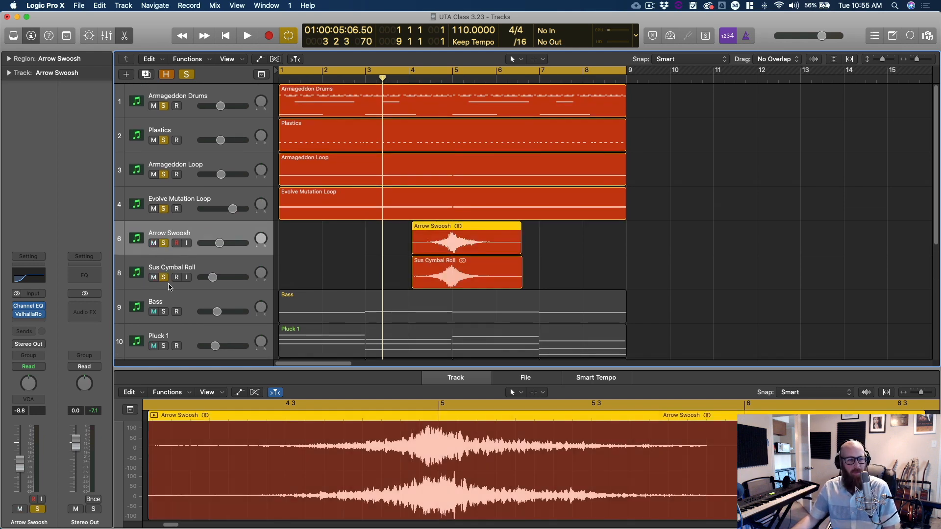
{"action": "left_click", "coordinate": [180, 269]}
{"action": "left_click", "coordinate": [190, 228]}
Step: Clear the solos from Armageddon Drums, Plastics, Armageddon Loop and Evolve Mutation Loop, and deselect their regions
{"action": "left_click_drag", "start_coordinate": [713, 218], "coordinate": [277, 93]}
{"action": "left_click_drag", "start_coordinate": [164, 107], "coordinate": [170, 201]}
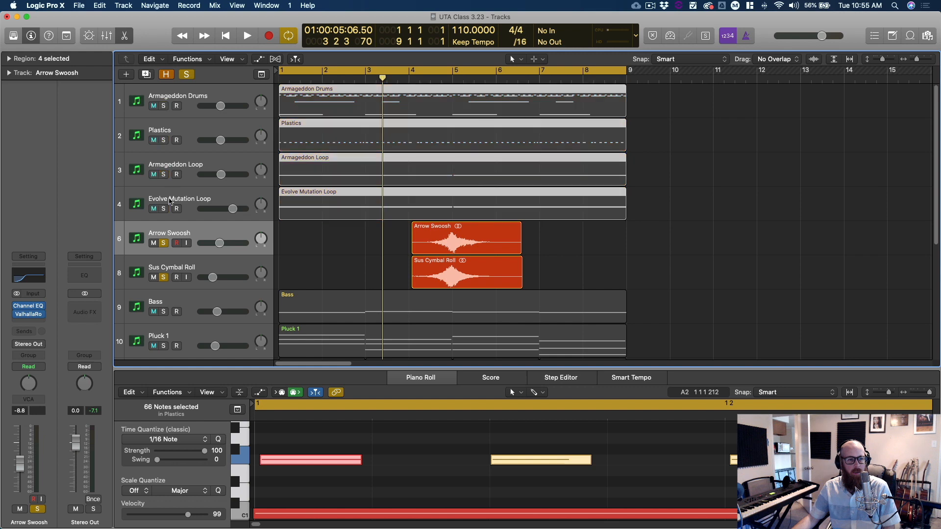
{"action": "left_click", "coordinate": [328, 257]}
Step: Reveal the hidden tracks and inspect the Arrow Swoosh instrument track's Inst 5 region against its bounced audio
{"action": "key", "text": "h"}
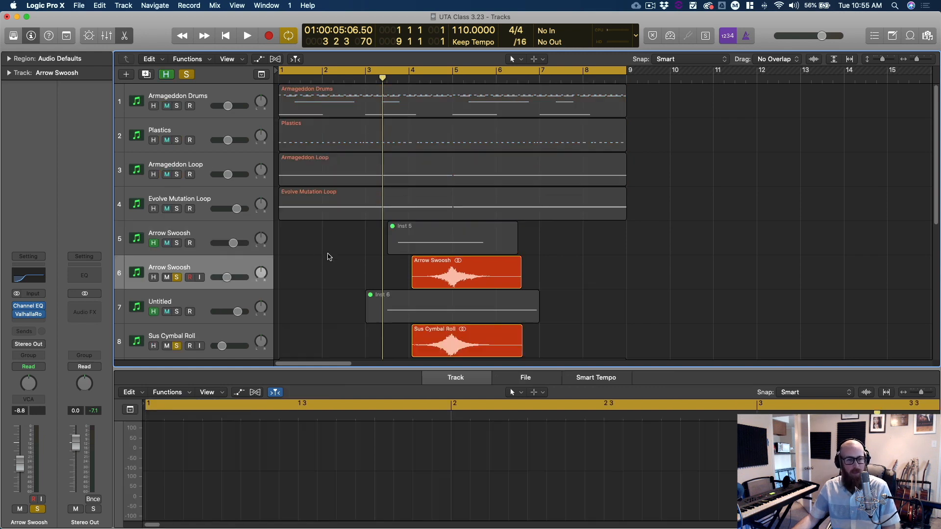
{"action": "left_click", "coordinate": [195, 225]}
{"action": "key", "text": "h"}
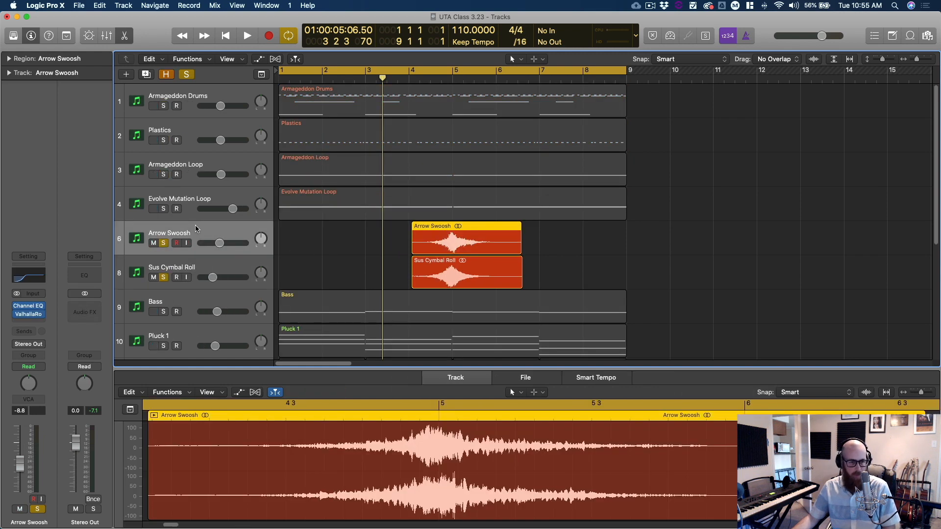
{"action": "key", "text": "h"}
{"action": "left_click", "coordinate": [196, 228]}
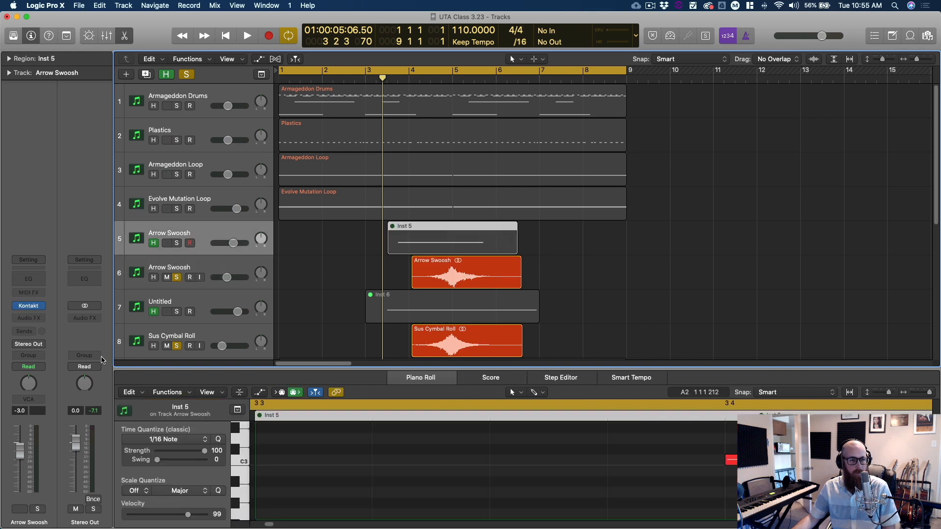
{"action": "key", "text": "super+Down"}
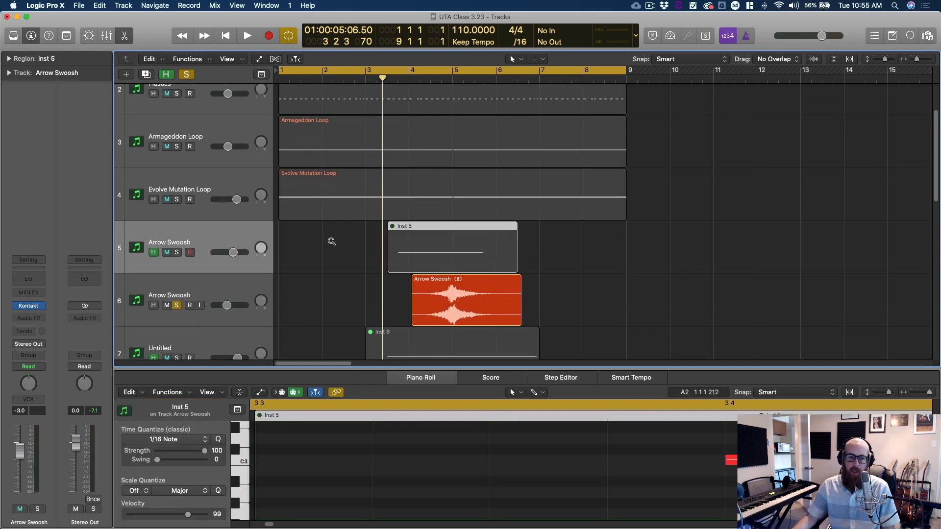
{"action": "key", "text": "super+Right"}
{"action": "key", "text": "super+Right"}
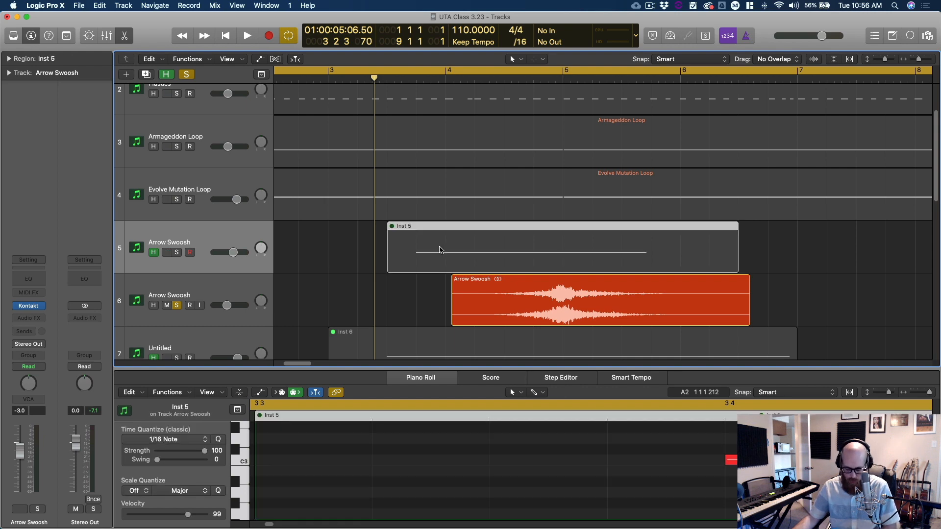
Step: View the Bounce Regions In Place options for the Inst 5 region, cancel them, and conceal the hidden tracks again
{"action": "key", "text": "ctrl+b"}
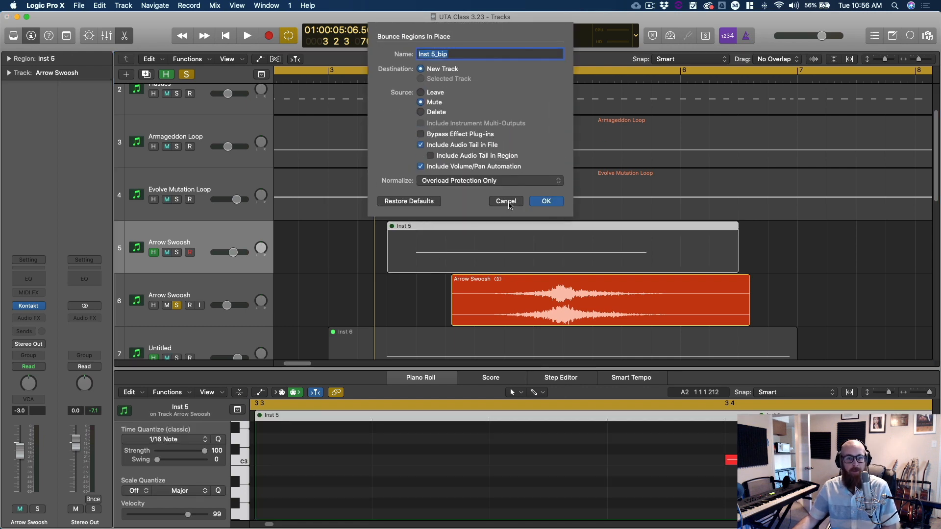
{"action": "left_click", "coordinate": [506, 201]}
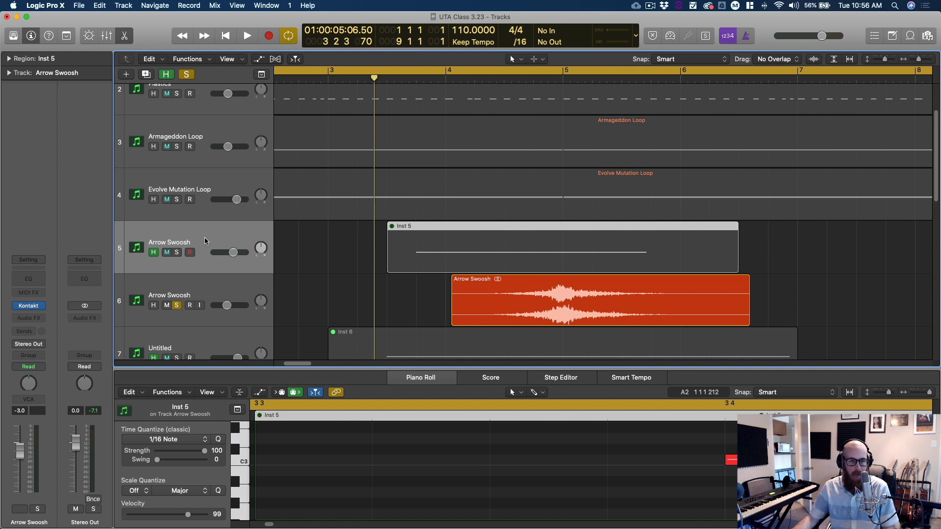
{"action": "key", "text": "ctrl+h"}
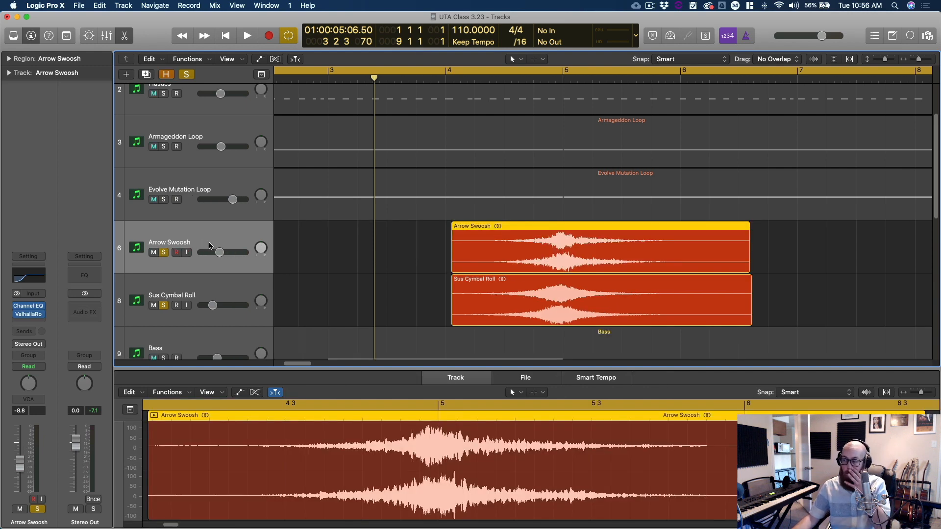
Step: Place the playhead at bar 5 and examine how the Arrow Swoosh and Sus Cymbal Roll waveform peaks line up with it
{"action": "left_click", "coordinate": [561, 76]}
{"action": "key", "text": "super+Right"}
{"action": "key", "text": "super+Right"}
{"action": "key", "text": "super+Right"}
{"action": "key", "text": "super+Right"}
{"action": "key", "text": "super+Right"}
{"action": "key", "text": "super+Right"}
{"action": "key", "text": "super+Right"}
{"action": "key", "text": "super+Right"}
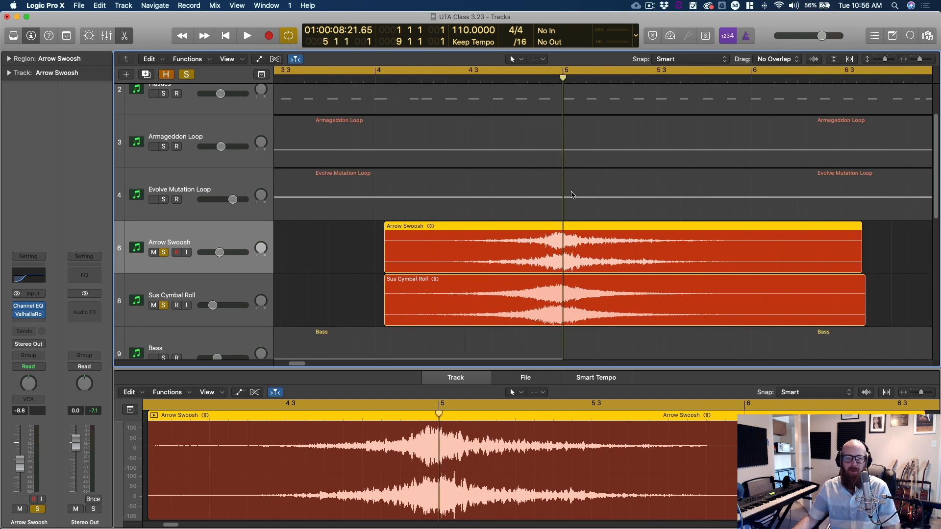
{"action": "key", "text": "super+Left"}
{"action": "key", "text": "super+Left"}
{"action": "key", "text": "super+Left"}
{"action": "key", "text": "super+Left"}
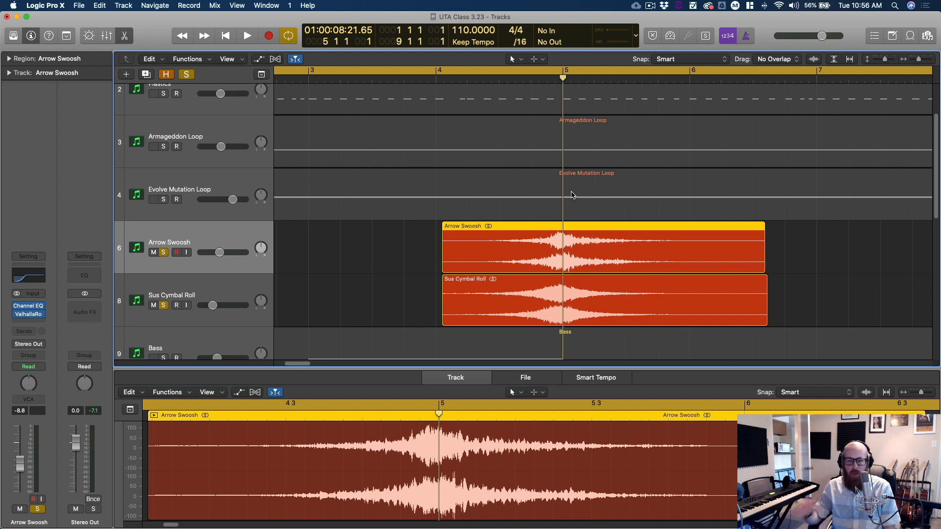
{"action": "key", "text": "super+Right"}
{"action": "key", "text": "super+Right"}
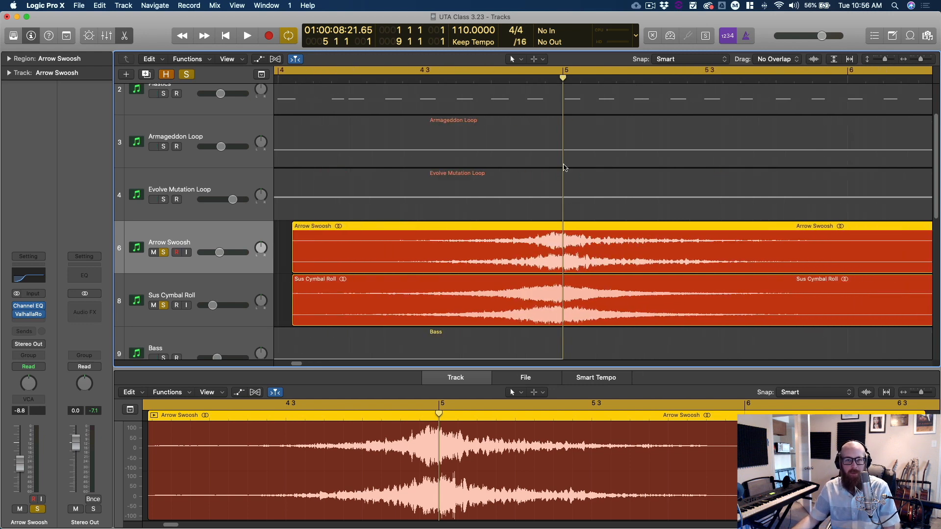
{"action": "key", "text": "super+Down"}
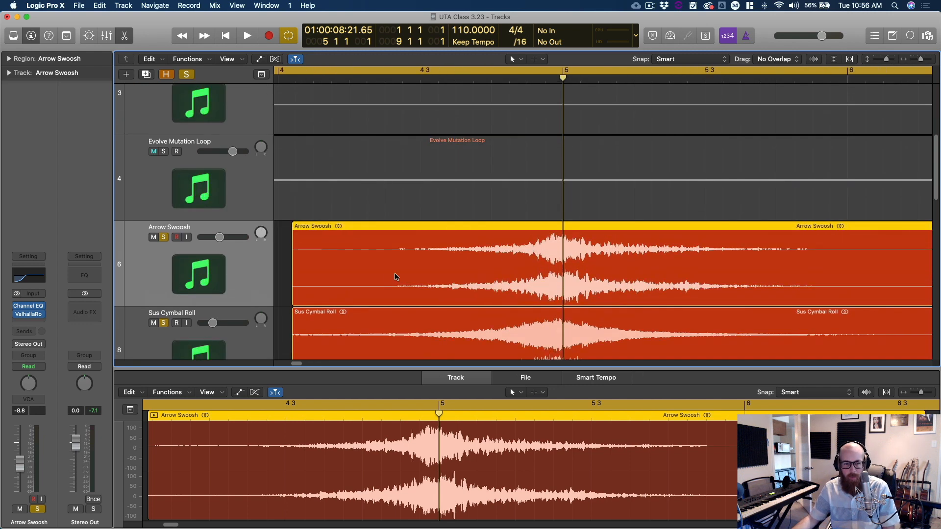
Step: Shift the Arrow Swoosh and Sus Cymbal Roll regions together slightly later, to start at 4 1 2 72
{"action": "left_click_drag", "start_coordinate": [288, 270], "coordinate": [529, 273]}
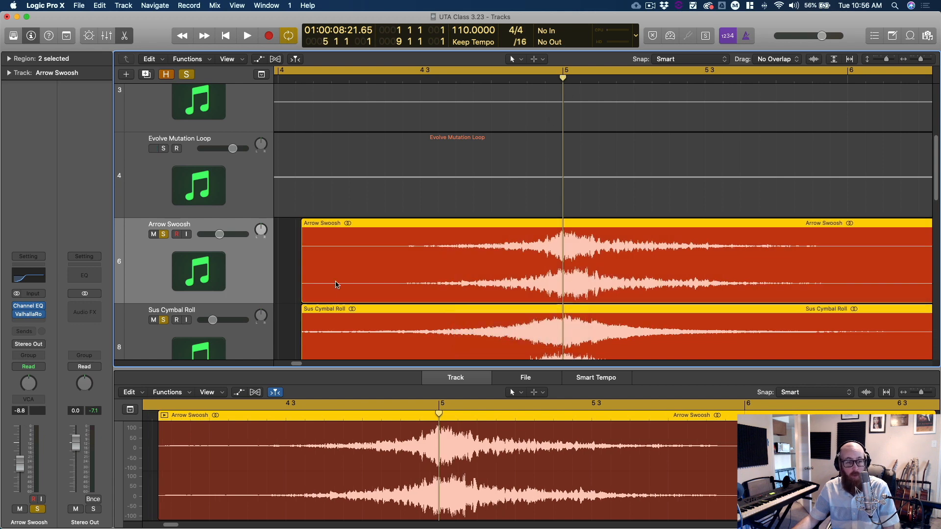
{"action": "left_click", "coordinate": [291, 243]}
Step: Set the cycle range to the Arrow Swoosh region and audition the two soloed swells over bar 5
{"action": "left_click", "coordinate": [368, 255]}
{"action": "key", "text": "super+u"}
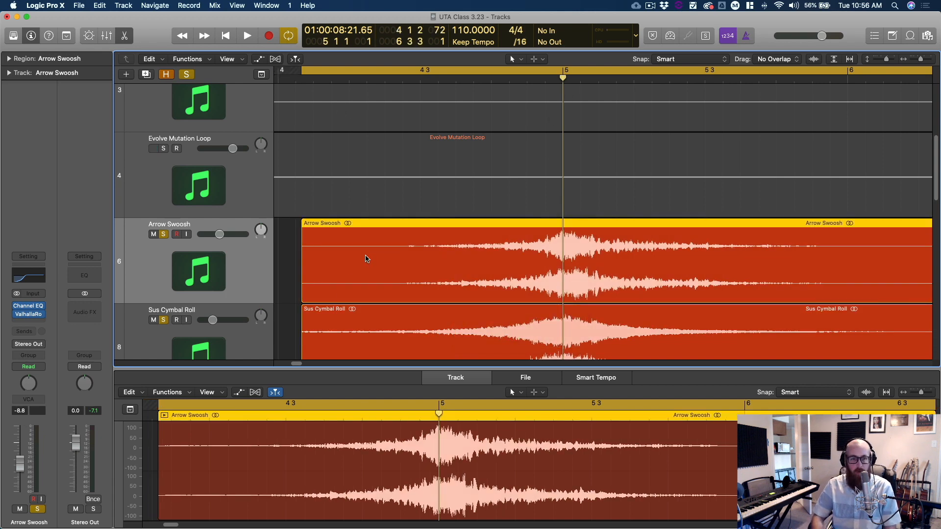
{"action": "key", "text": "space"}
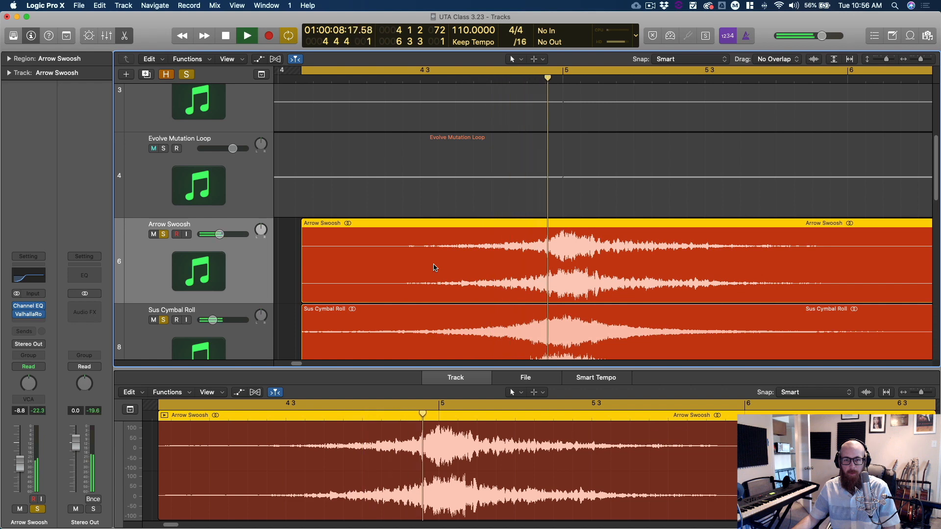
{"action": "key", "text": "space"}
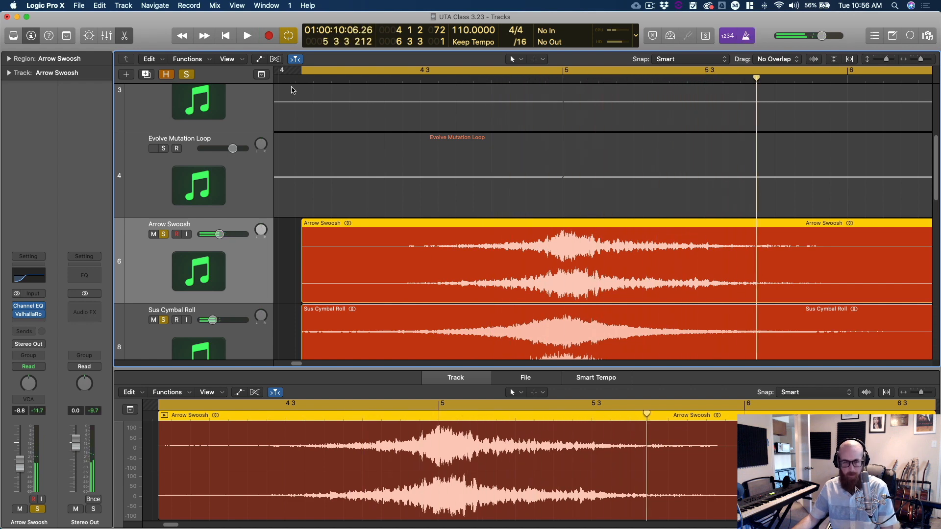
Step: Replay the two soloed swells, place the playhead at bar 5 and check their waveform peaks against the downbeat
{"action": "key", "text": "space"}
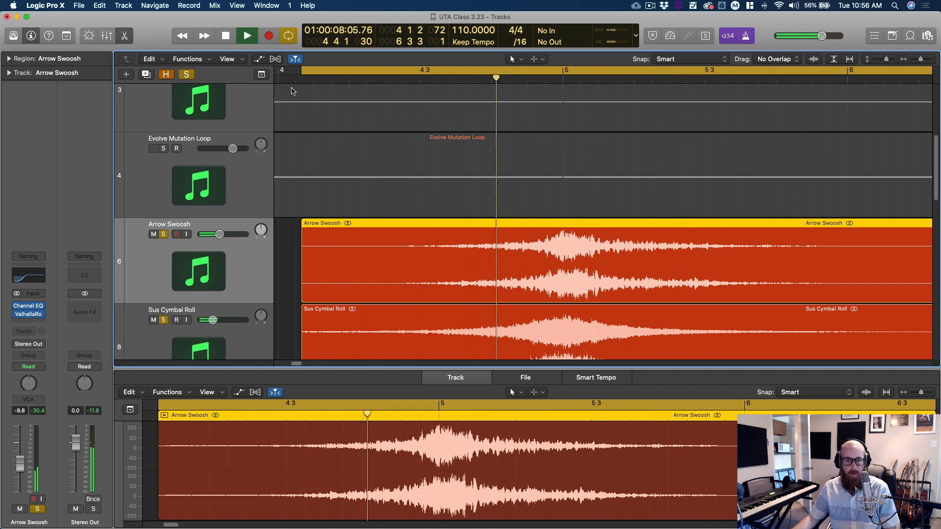
{"action": "key", "text": "space"}
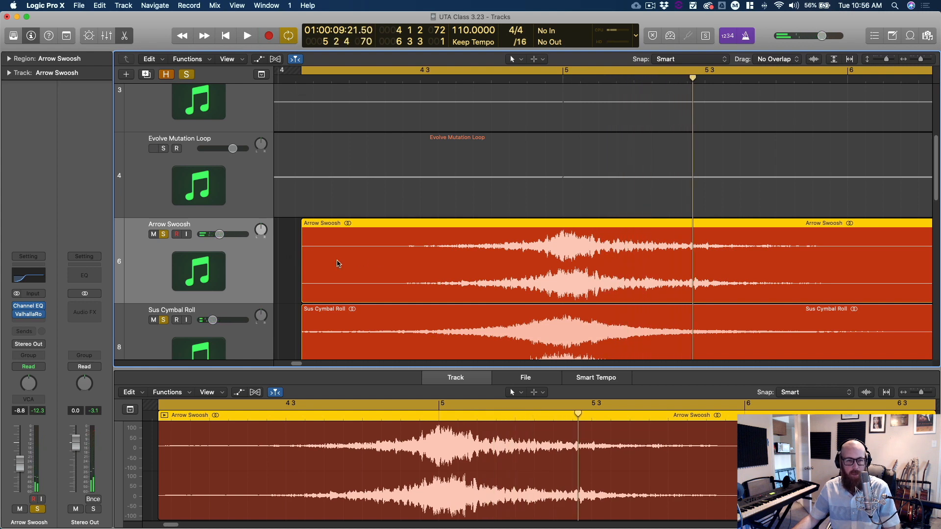
{"action": "left_click", "coordinate": [562, 79]}
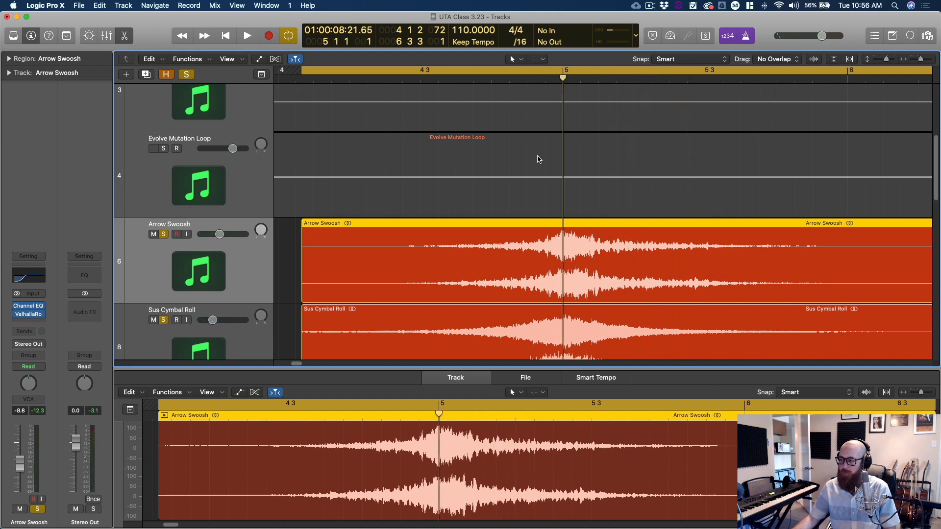
{"action": "scroll", "coordinate": [539, 182], "scroll_direction": "down", "scroll_amount": 5}
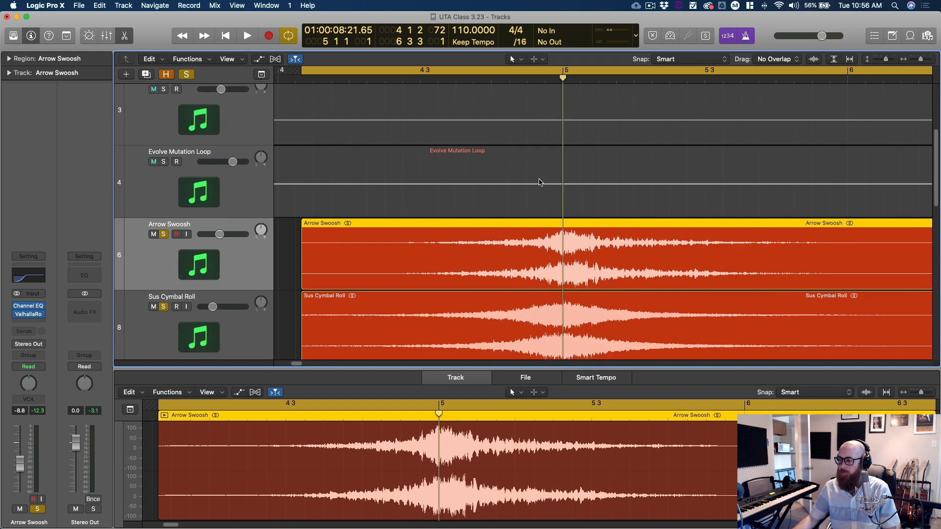
{"action": "scroll", "coordinate": [539, 183], "scroll_direction": "down", "scroll_amount": 2}
{"action": "scroll", "coordinate": [539, 183], "scroll_direction": "down", "scroll_amount": 5}
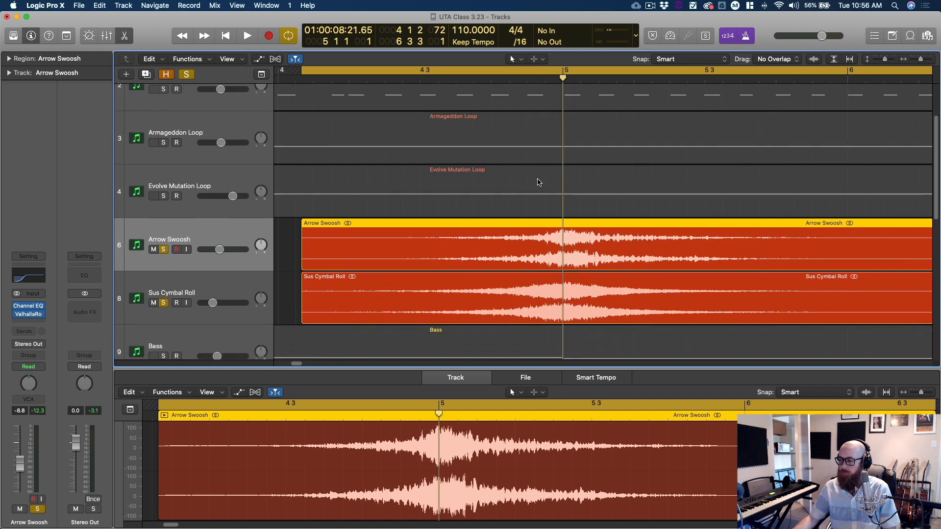
{"action": "scroll", "coordinate": [479, 202], "scroll_direction": "down", "scroll_amount": 2}
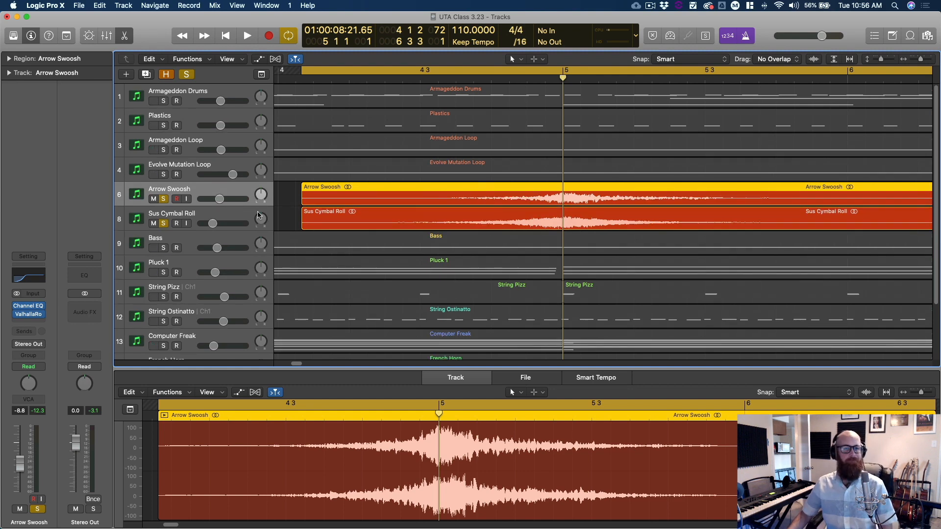
{"action": "key", "text": "super+Left"}
{"action": "key", "text": "super+Left"}
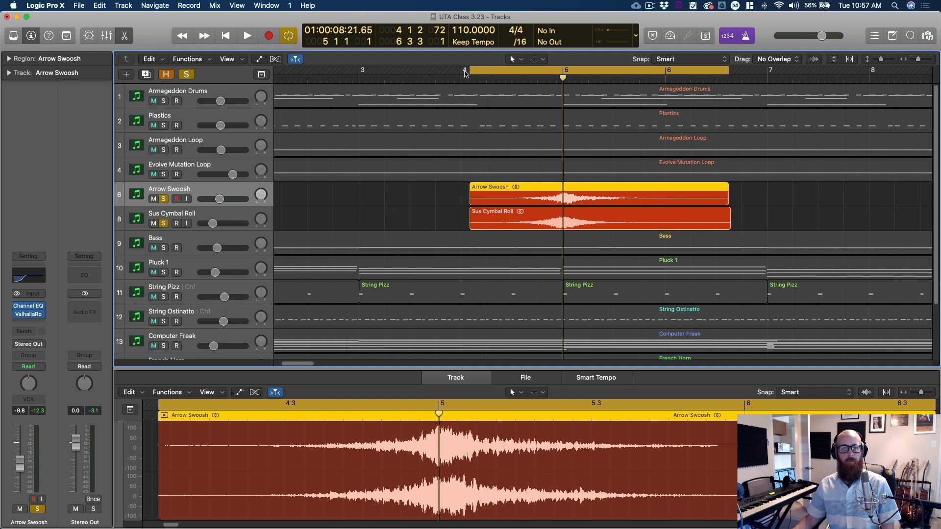
Step: Open the Channel EQ on the Arrow Swoosh track and audition the swell with the Sus Cymbal Roll solo off
{"action": "left_click", "coordinate": [411, 224]}
{"action": "key", "text": "super+Down"}
{"action": "key", "text": "super+Down"}
{"action": "key", "text": "super+Down"}
{"action": "key", "text": "super+Right"}
{"action": "key", "text": "super+Right"}
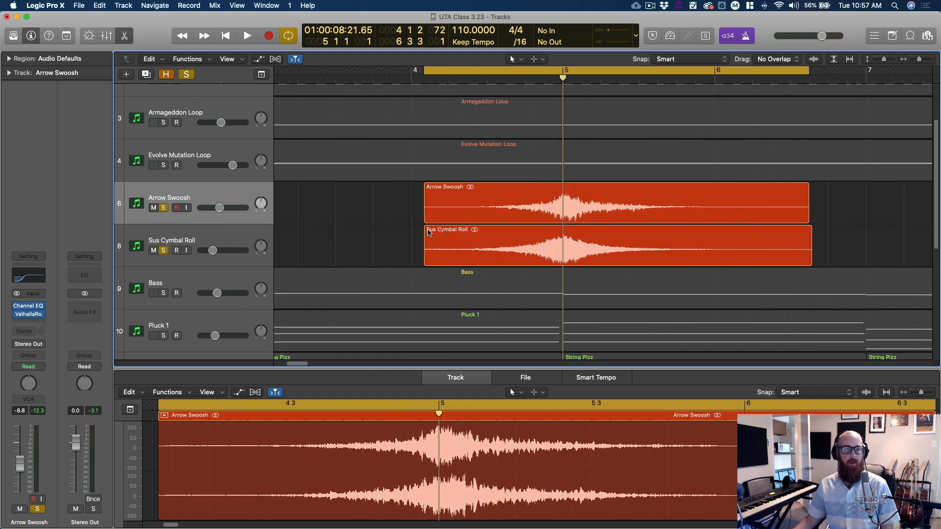
{"action": "left_click", "coordinate": [213, 237]}
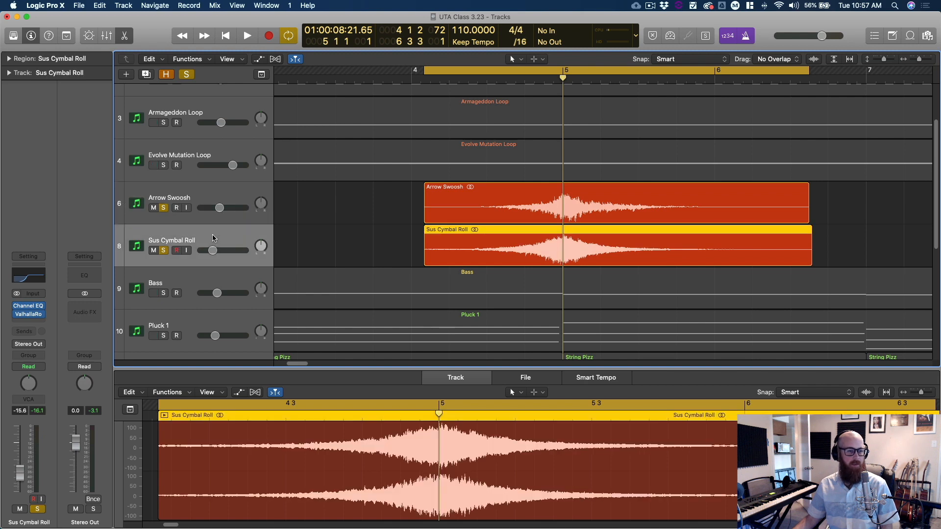
{"action": "left_click", "coordinate": [208, 196]}
{"action": "left_click", "coordinate": [30, 273]}
{"action": "key", "text": "space"}
{"action": "left_click_drag", "start_coordinate": [218, 34], "coordinate": [590, 67]}
{"action": "left_click", "coordinate": [163, 251]}
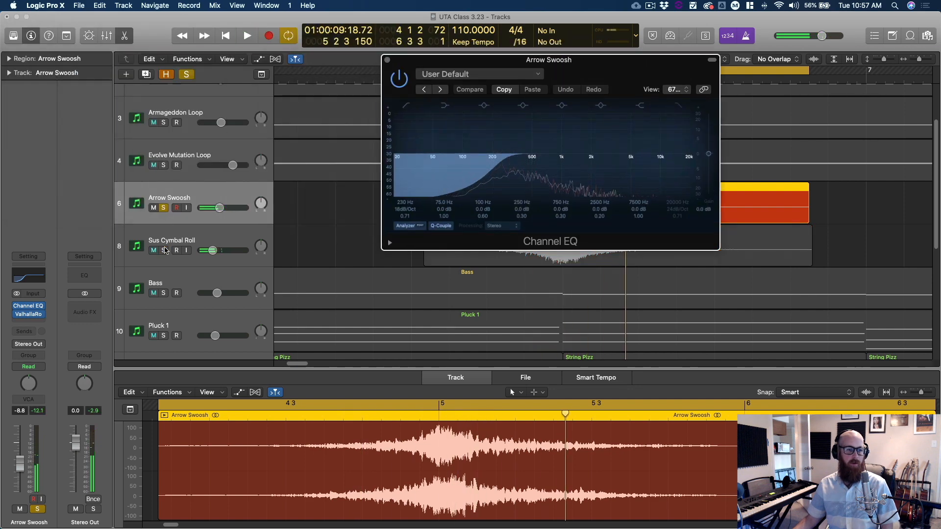
Step: Compare Arrow Swoosh during playback with its Channel EQ low-cut band switched off and back on
{"action": "left_click", "coordinate": [403, 109]}
{"action": "key", "text": "space"}
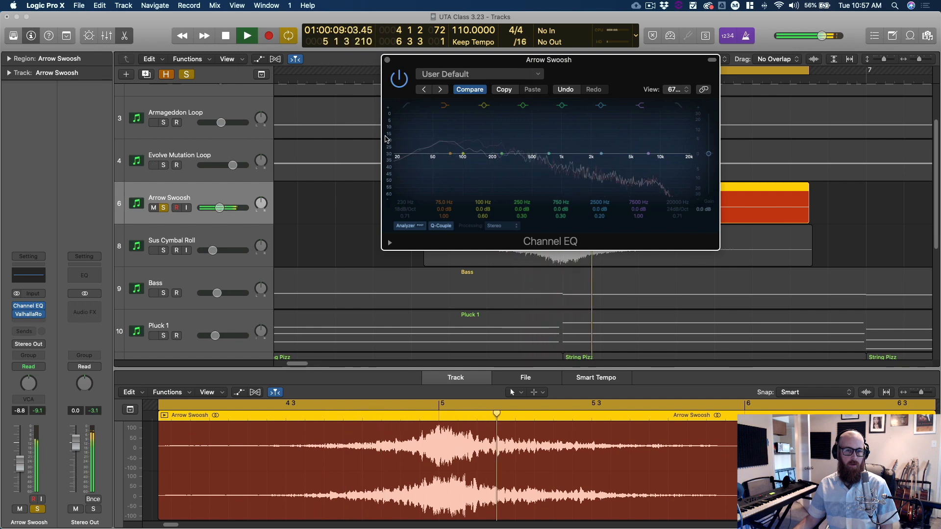
{"action": "left_click", "coordinate": [405, 106]}
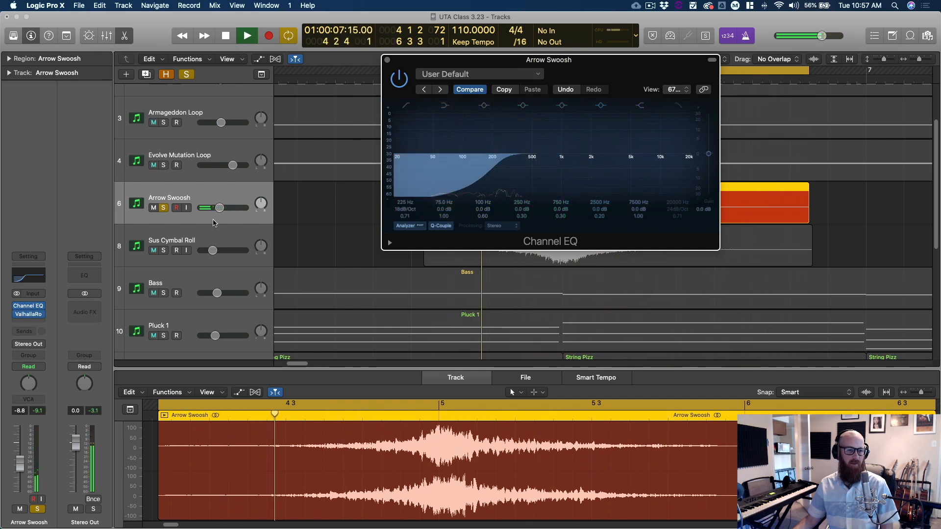
Step: Solo Sus Cymbal Roll again alongside Arrow Swoosh, close the Channel EQ window and stop playback
{"action": "left_click", "coordinate": [164, 250]}
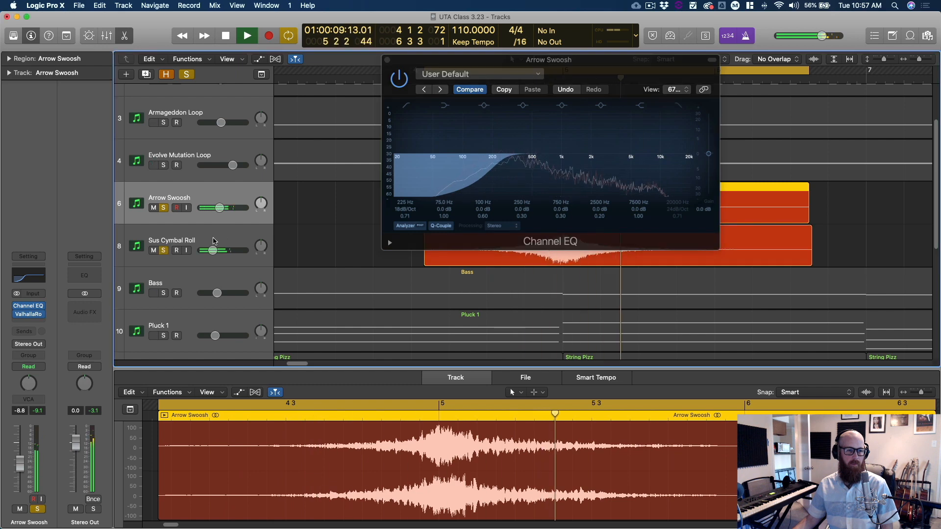
{"action": "left_click", "coordinate": [186, 259]}
{"action": "left_click", "coordinate": [387, 60]}
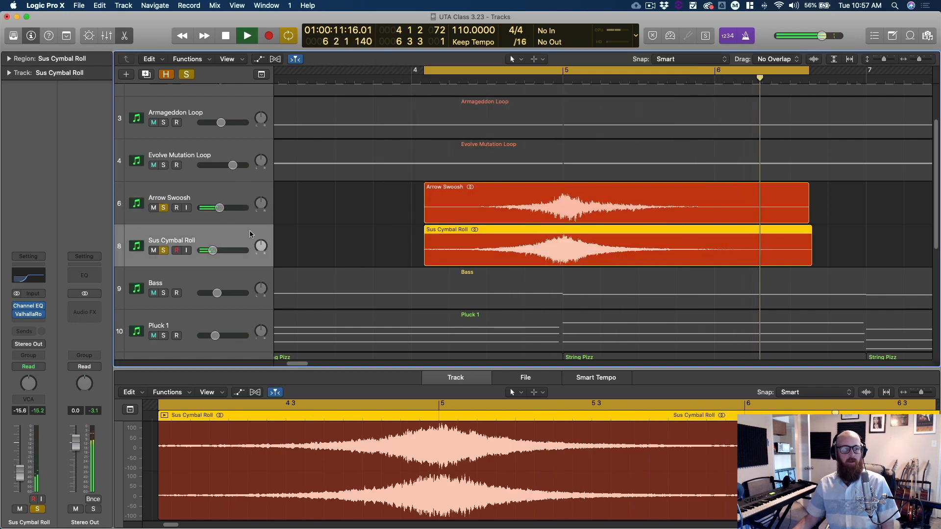
{"action": "key", "text": "space"}
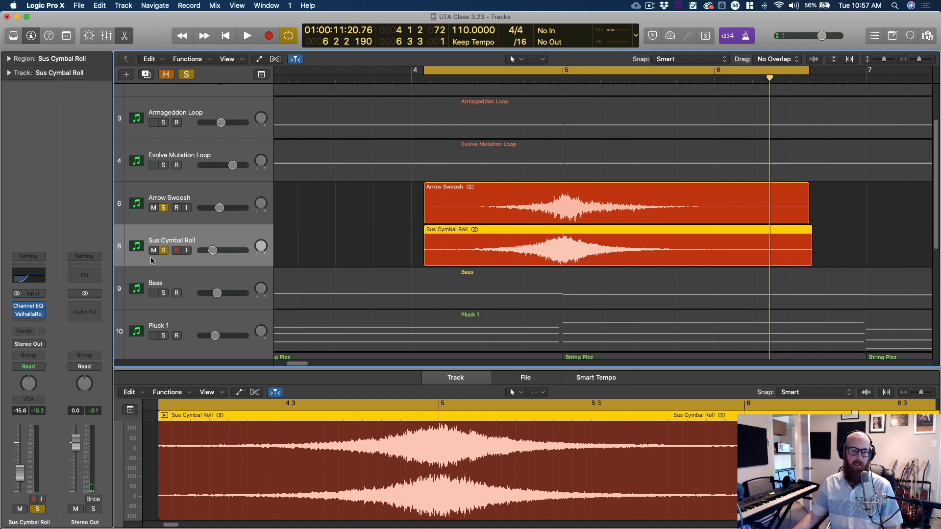
Step: Set the Sus Cymbal Roll volume to -16.0 dB while both swells play, and save the project
{"action": "key", "text": "space"}
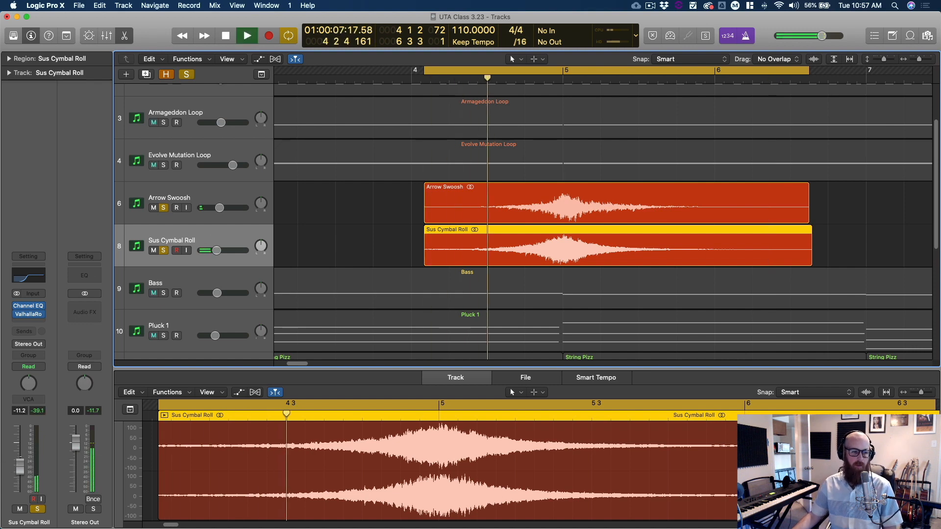
{"action": "left_click_drag", "start_coordinate": [20, 454], "coordinate": [21, 473]}
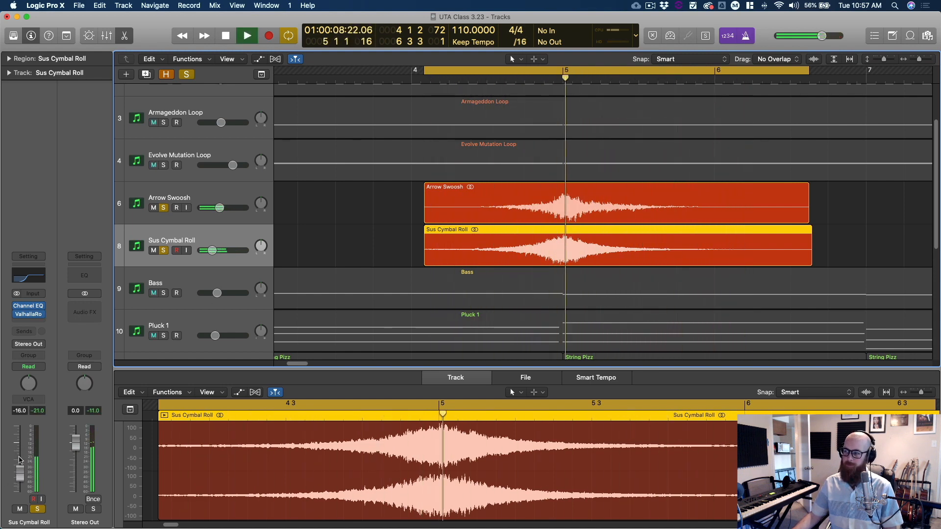
{"action": "left_click", "coordinate": [308, 275]}
{"action": "key", "text": "super+s"}
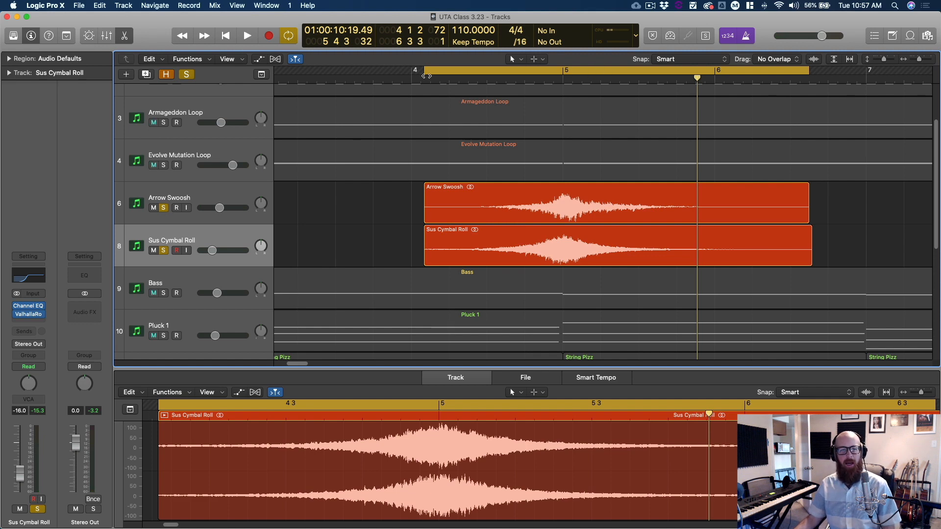
Step: Shift the cycle range earlier to start at 4 1 1 13 and turn cycle mode off
{"action": "left_click_drag", "start_coordinate": [426, 72], "coordinate": [414, 72]}
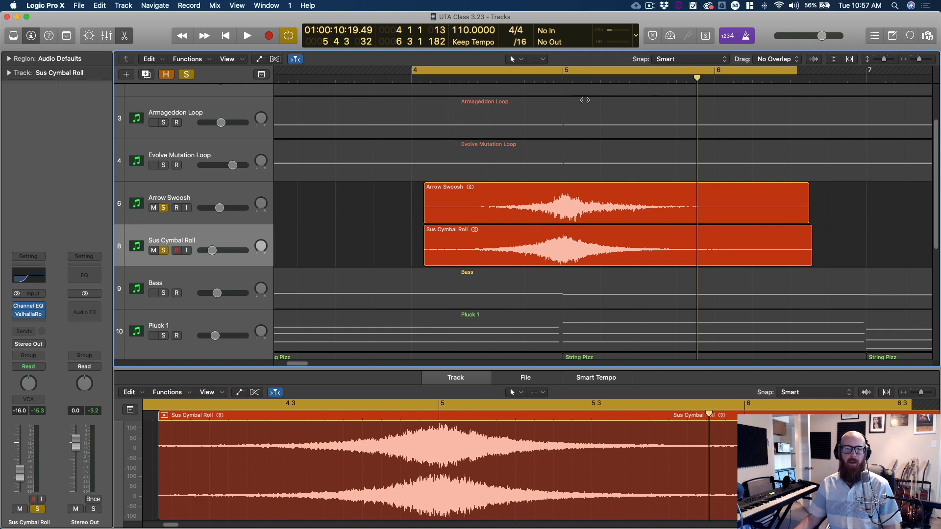
{"action": "key", "text": "super+Right"}
{"action": "key", "text": "super+Right"}
{"action": "key", "text": "super+Right"}
{"action": "scroll", "coordinate": [583, 150], "scroll_direction": "left", "scroll_amount": 9}
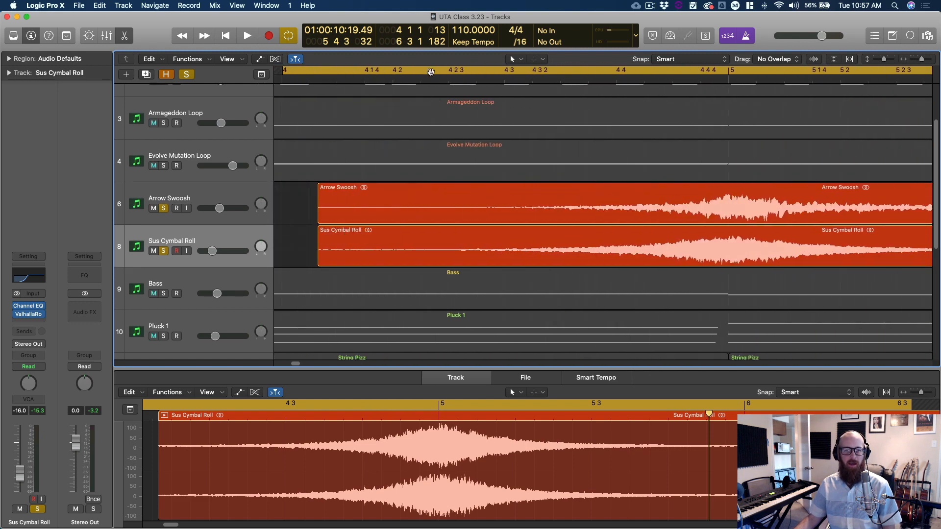
{"action": "left_click", "coordinate": [430, 70]}
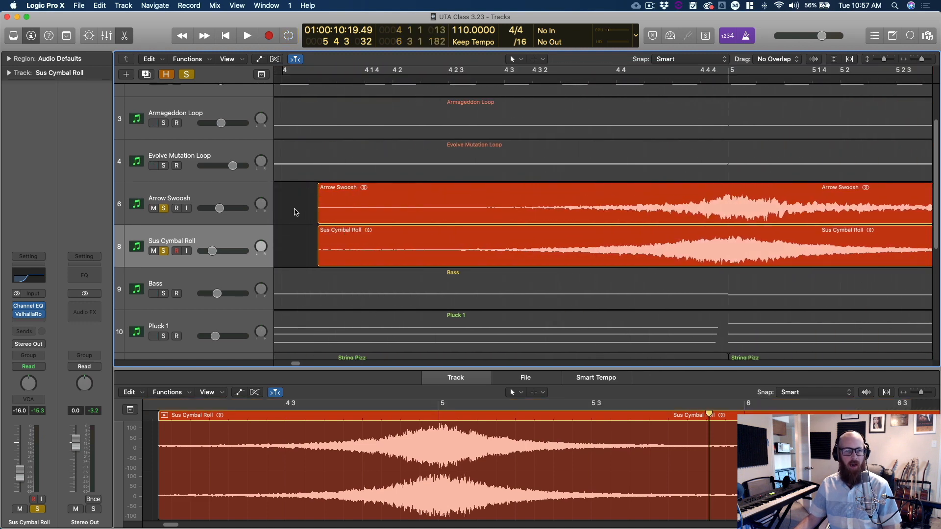
Step: Clear the solo from the Arrow Swoosh and Sus Cymbal Roll tracks
{"action": "key", "text": "super+Left"}
{"action": "key", "text": "super+Left"}
{"action": "key", "text": "super+Left"}
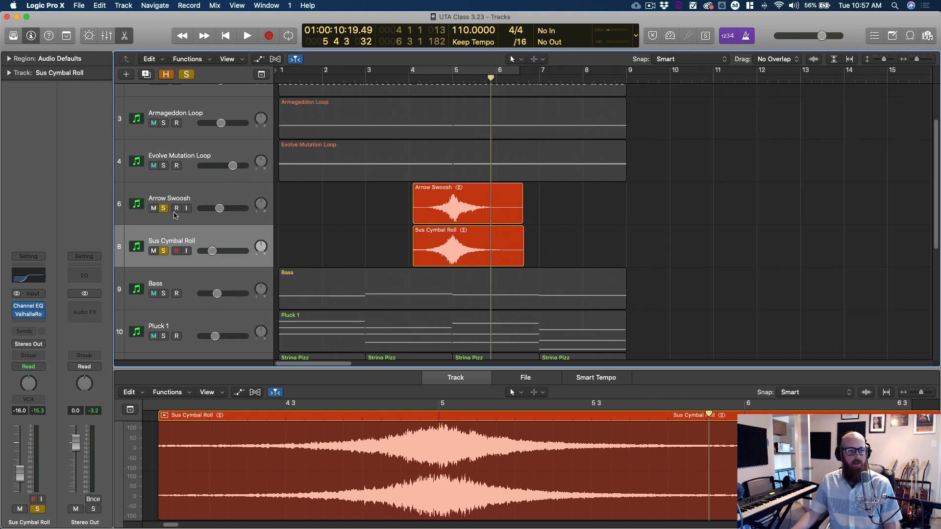
{"action": "left_click", "coordinate": [164, 210]}
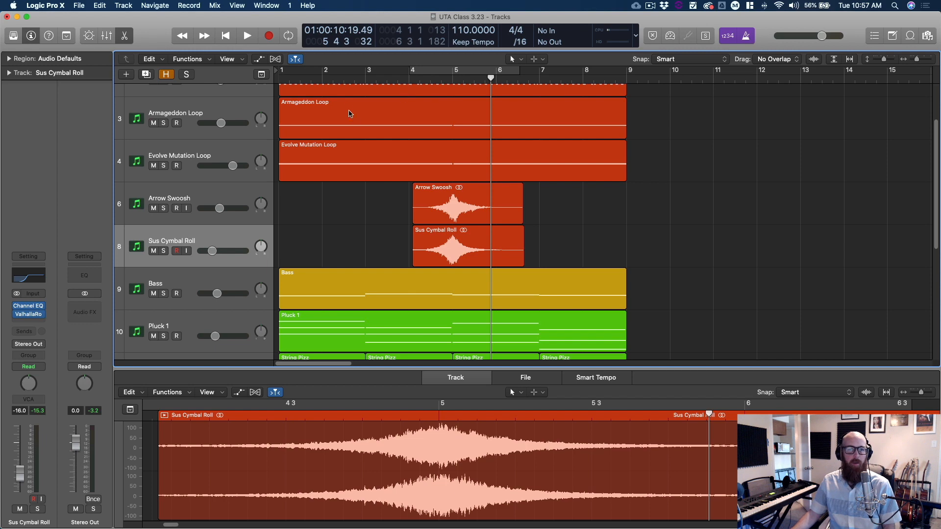
Step: Play the full arrangement from the beginning past bar 5, with all tracks in view, to hear the swells in context
{"action": "left_click", "coordinate": [455, 79]}
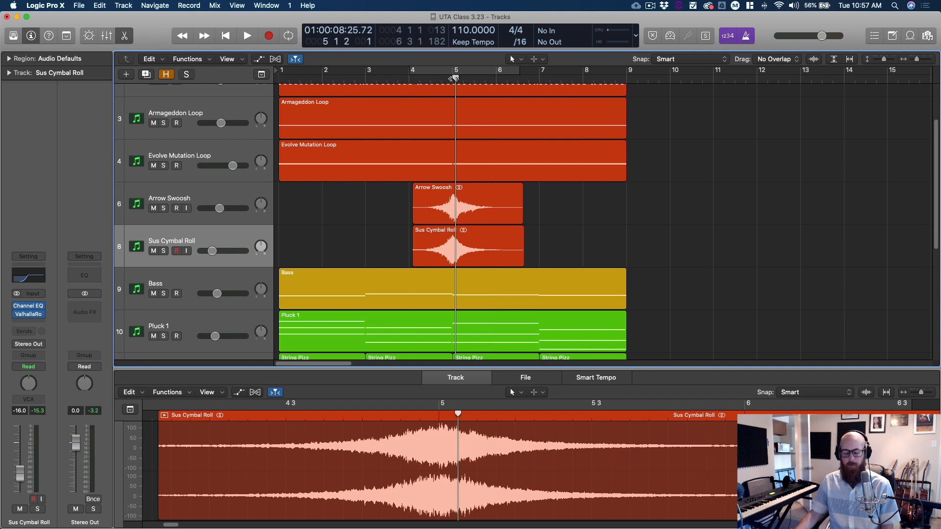
{"action": "key", "text": "Return"}
{"action": "key", "text": "space"}
{"action": "key", "text": "z"}
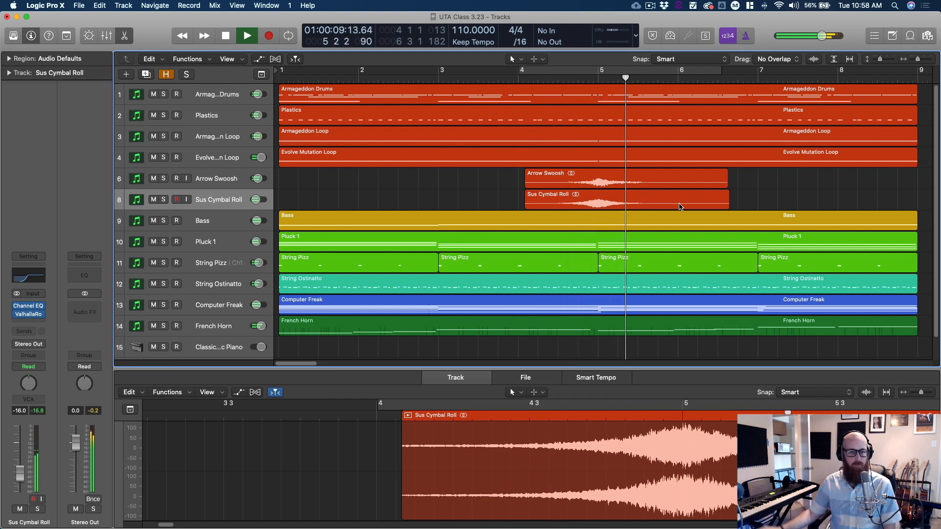
{"action": "key", "text": "space"}
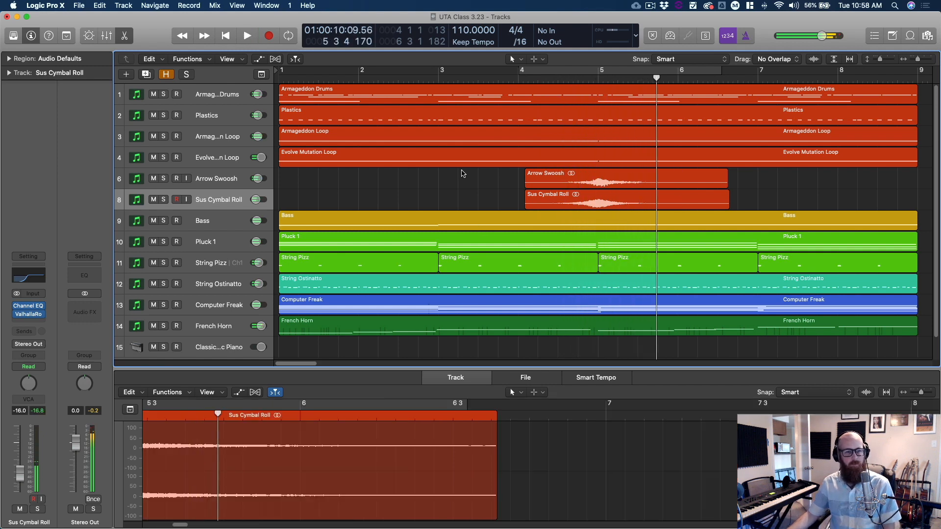
Step: Select both swell tracks and raise their mixer faders together, Arrow Swoosh to -4.6 dB and Sus Cymbal Roll to -11.8 dB
{"action": "left_click", "coordinate": [226, 177], "text": "shift"}
{"action": "key", "text": "x"}
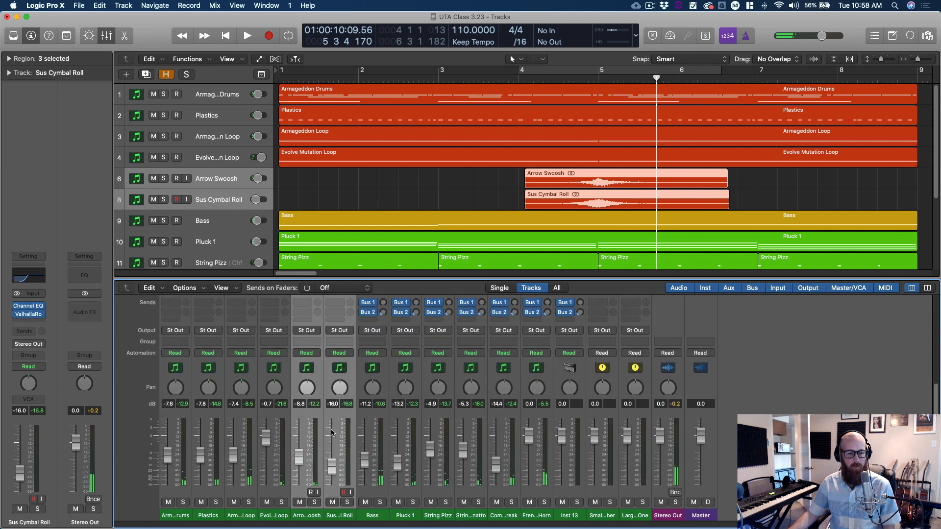
{"action": "left_click_drag", "start_coordinate": [331, 470], "coordinate": [332, 460]}
Step: Play the arrangement from bar 1 while watching the mixer levels, close the mixer and return the playhead to the start
{"action": "key", "text": "space"}
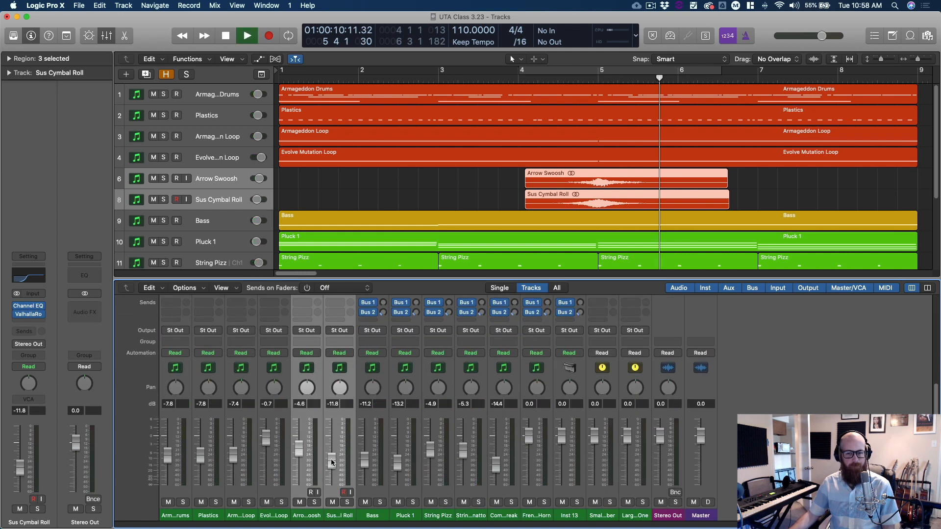
{"action": "key", "text": "Return"}
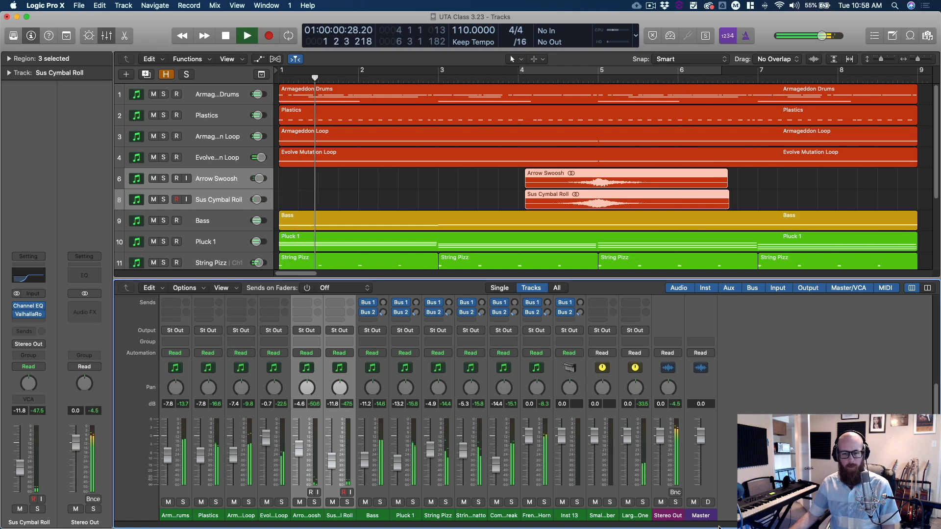
{"action": "scroll", "coordinate": [337, 462], "scroll_direction": "up", "scroll_amount": 5}
{"action": "scroll", "coordinate": [337, 462], "scroll_direction": "down", "scroll_amount": 5}
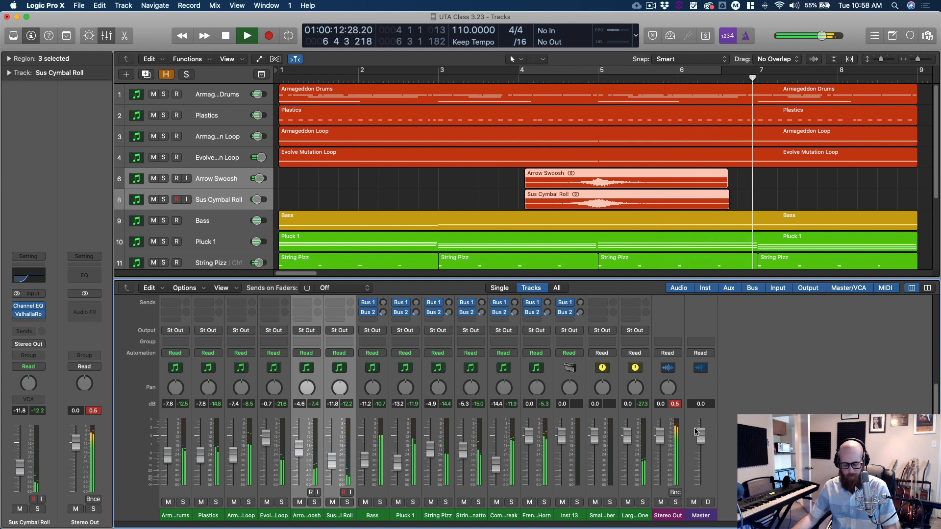
{"action": "key", "text": "x"}
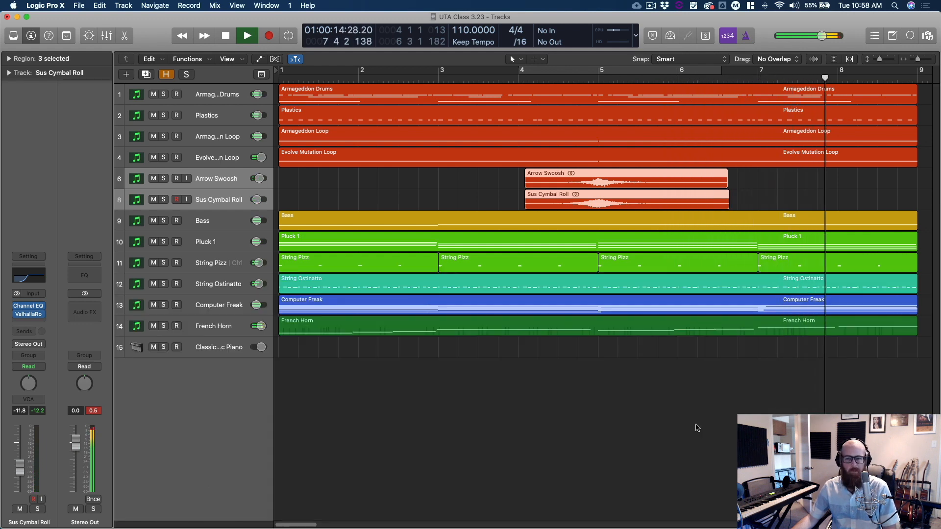
{"action": "left_click", "coordinate": [698, 427]}
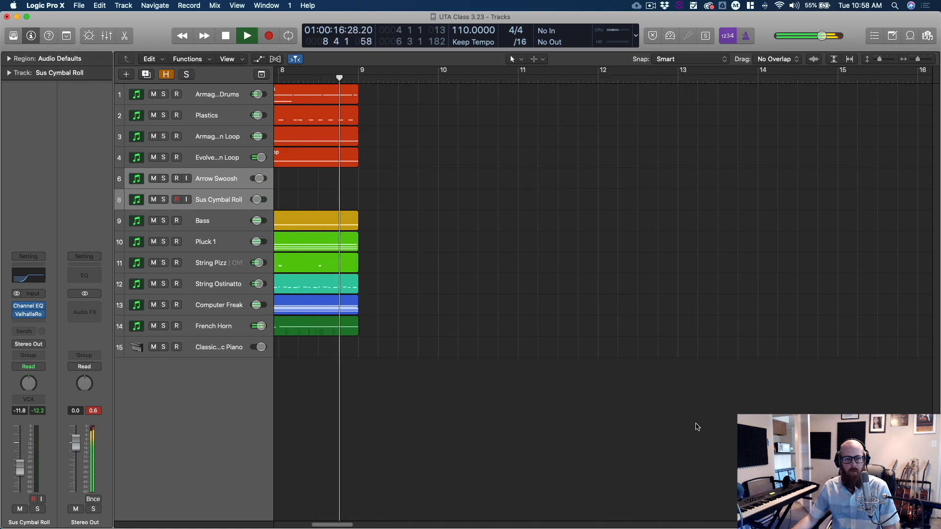
{"action": "key", "text": "space"}
{"action": "key", "text": "Return"}
Step: Set the cycle range from bar 1 to bar 9, reopen the mixer and reset the Stereo Out peak level display
{"action": "key", "text": "super+Left"}
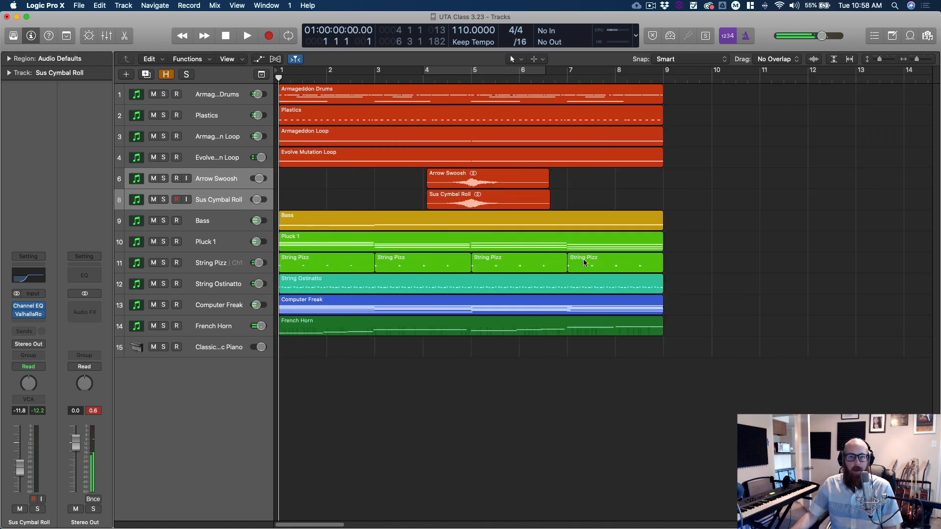
{"action": "left_click_drag", "start_coordinate": [473, 76], "coordinate": [663, 75]}
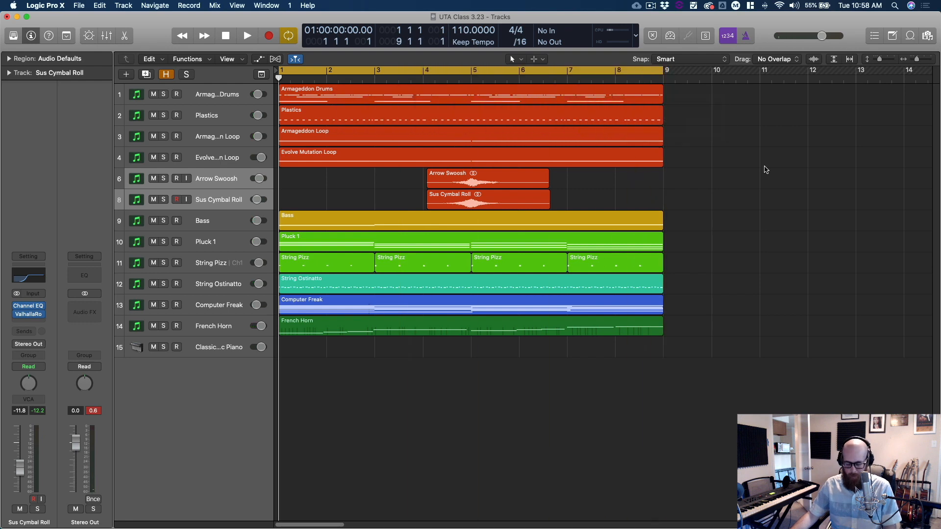
{"action": "key", "text": "x"}
{"action": "left_click", "coordinate": [676, 404]}
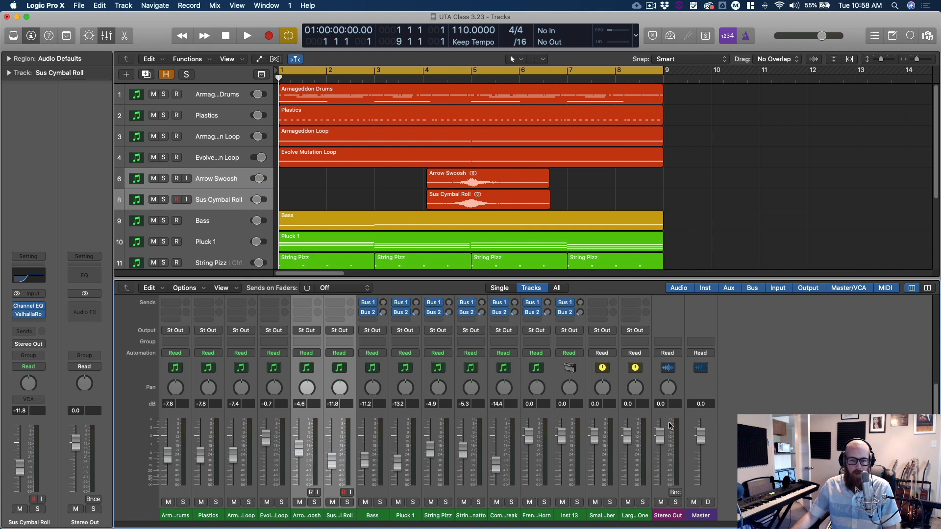
Step: Play the cycle from bar 1 while checking the Stereo Out level, fit the arrangement to the window and stop after the loop restarts
{"action": "key", "text": "space"}
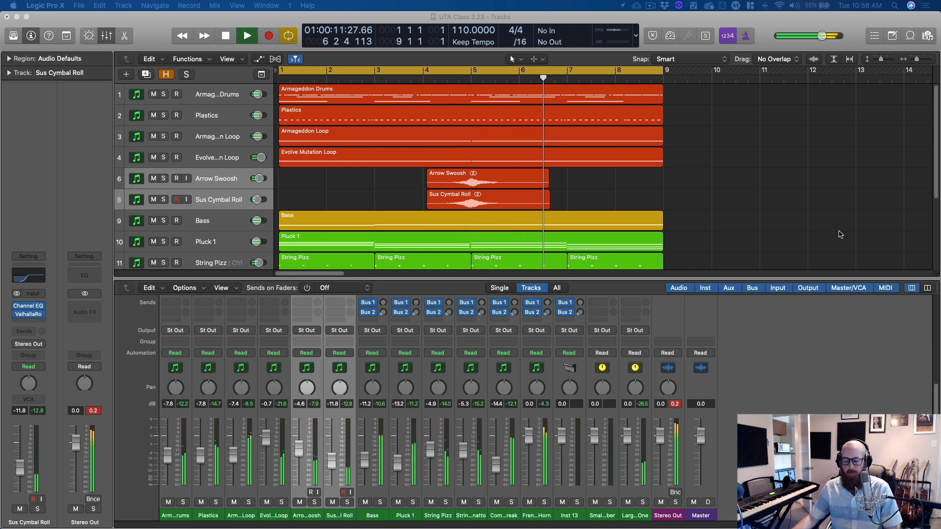
{"action": "key", "text": "x"}
{"action": "key", "text": "x"}
{"action": "key", "text": "x"}
{"action": "key", "text": "z"}
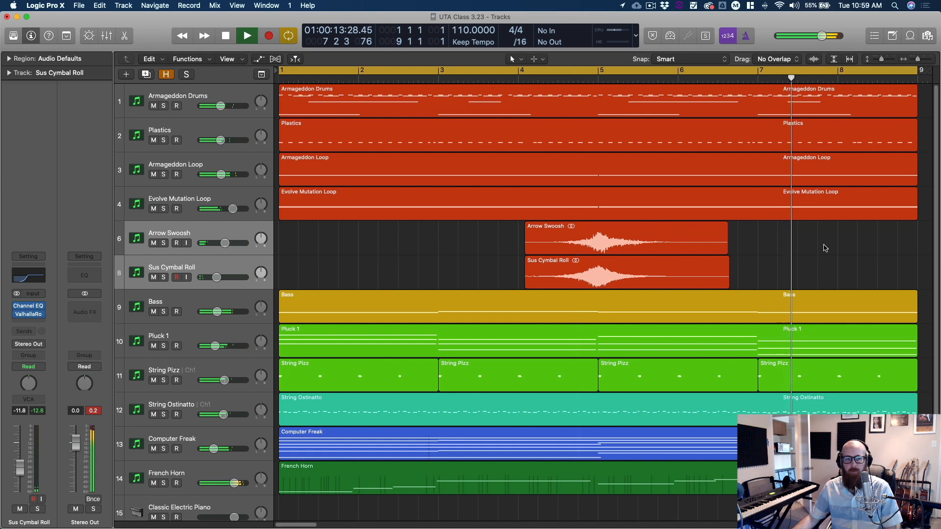
{"action": "key", "text": "x"}
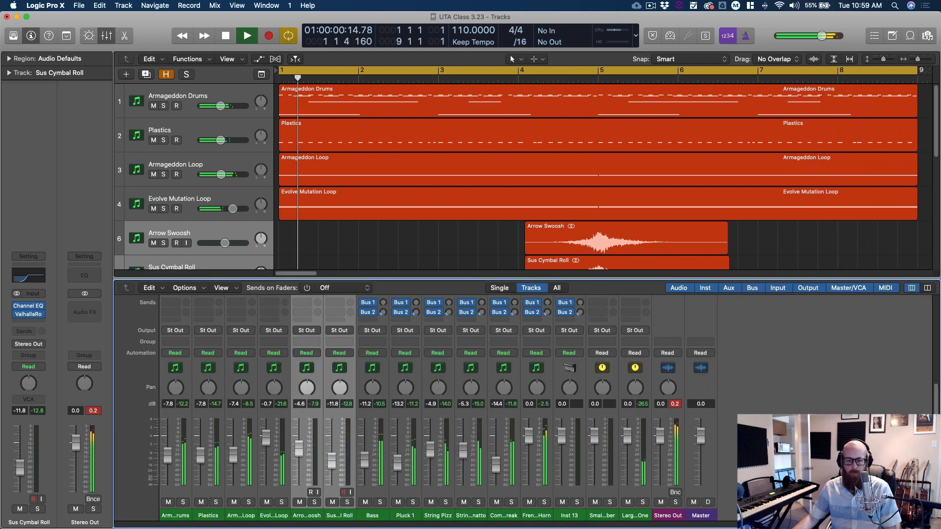
{"action": "key", "text": "space"}
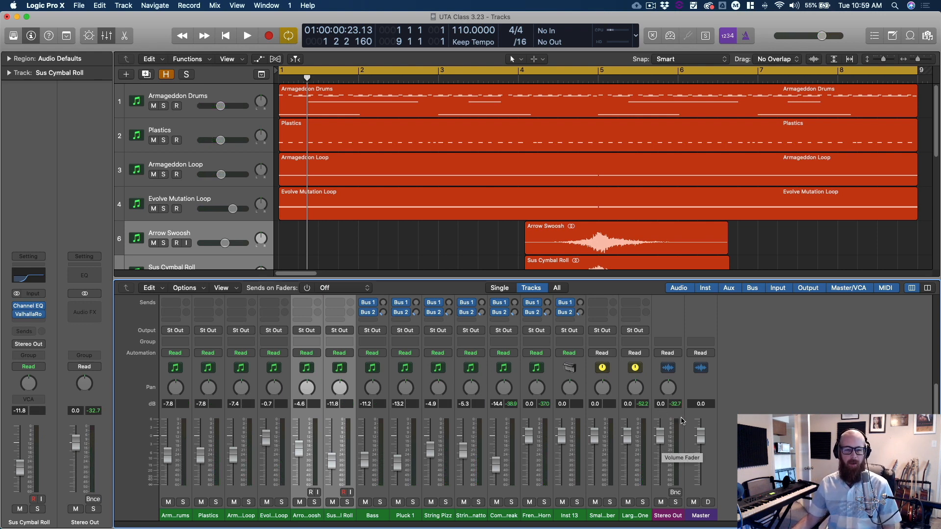
{"action": "key", "text": "x"}
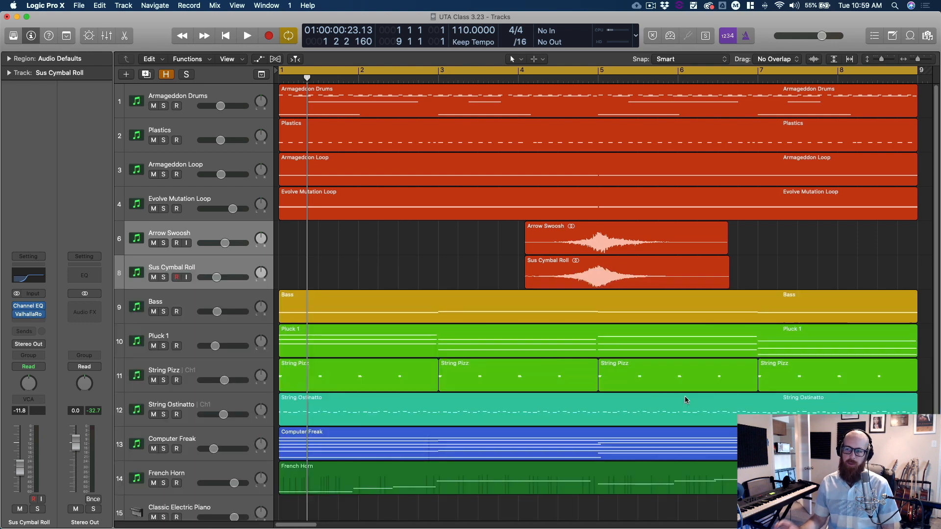
{"action": "key", "text": "x"}
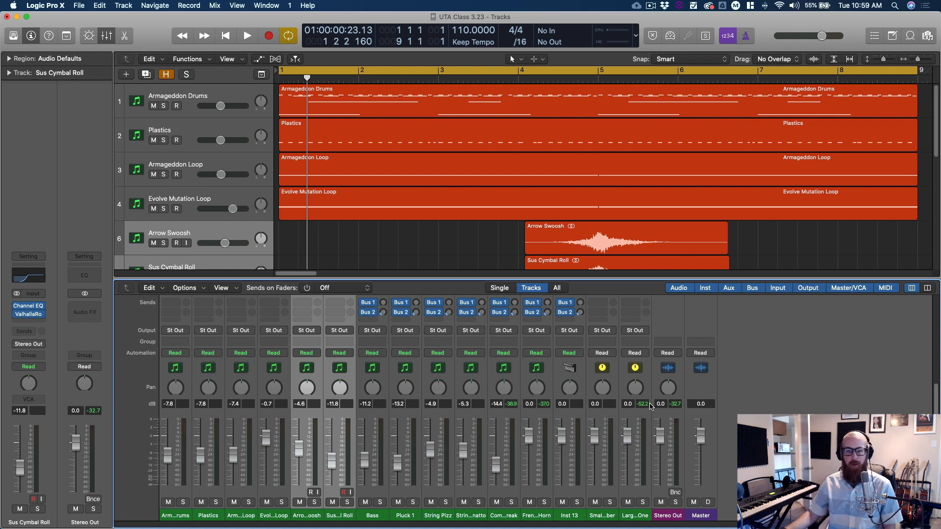
Step: Select all channel strips from Armageddon Drums to French Horn, raise their faders together until French Horn is at 6.0 dB, and play briefly
{"action": "left_click", "coordinate": [185, 516]}
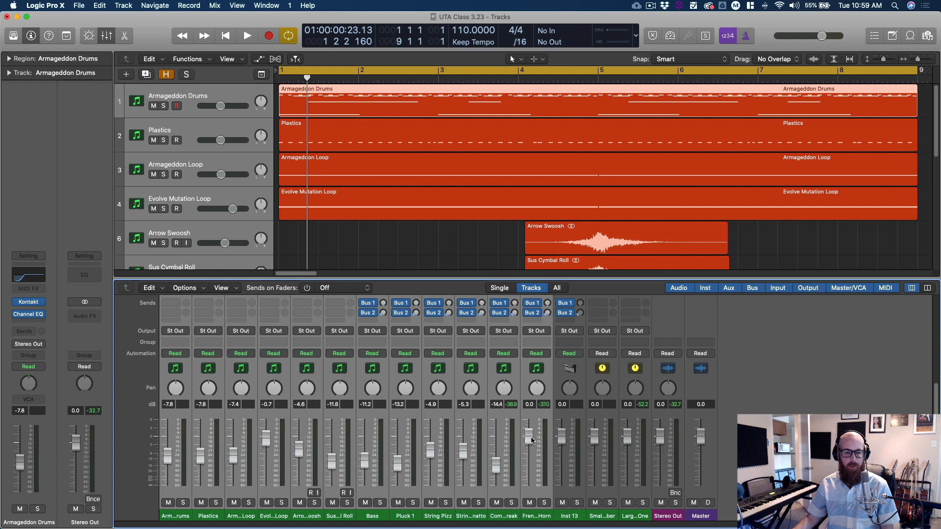
{"action": "left_click_drag", "start_coordinate": [531, 440], "coordinate": [529, 420]}
{"action": "key", "text": "space"}
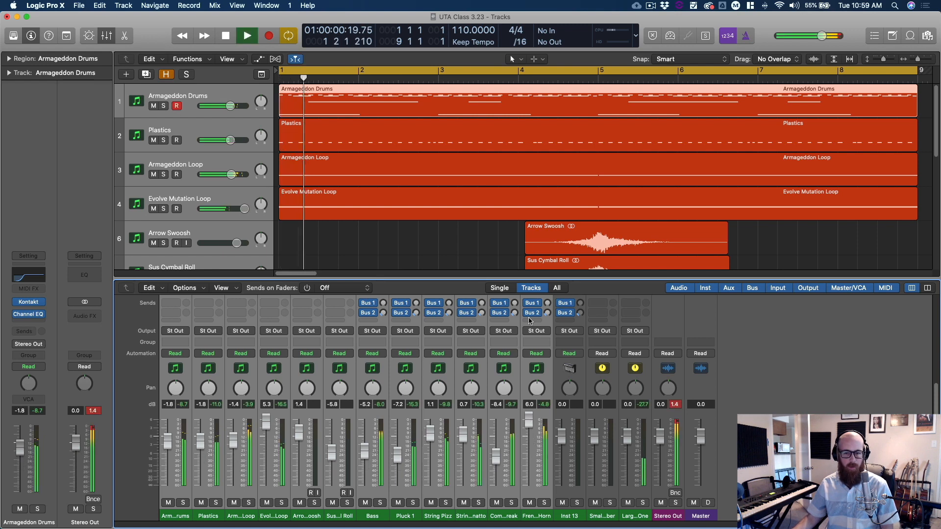
{"action": "key", "text": "space"}
Step: Lower the selected faders together until French Horn is at -0.5 dB, reset the Stereo Out peak display and select only the Inst 13 strip
{"action": "left_click_drag", "start_coordinate": [530, 421], "coordinate": [529, 456]}
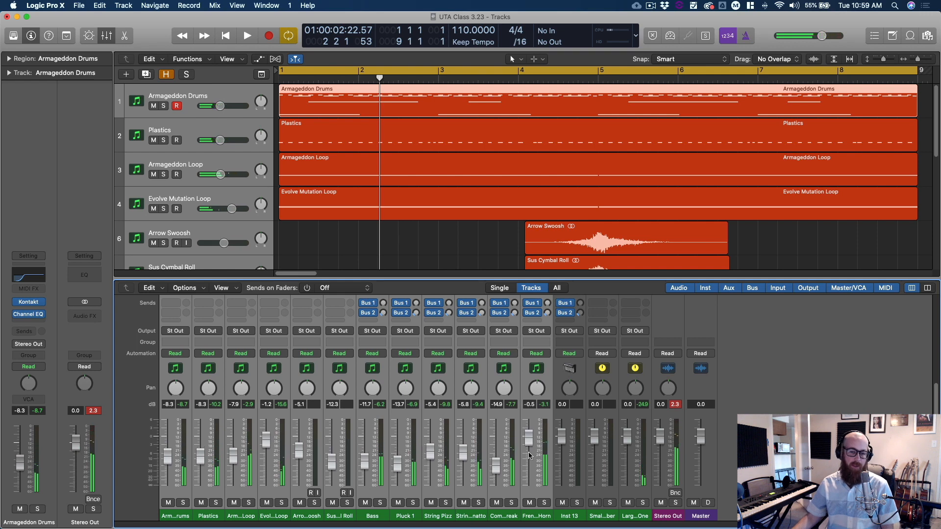
{"action": "left_click", "coordinate": [675, 405]}
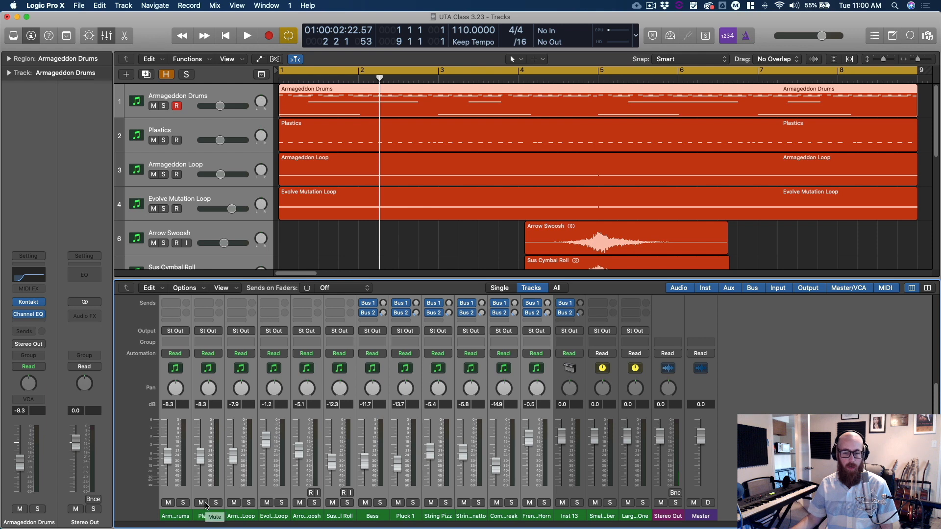
{"action": "left_click", "coordinate": [564, 517]}
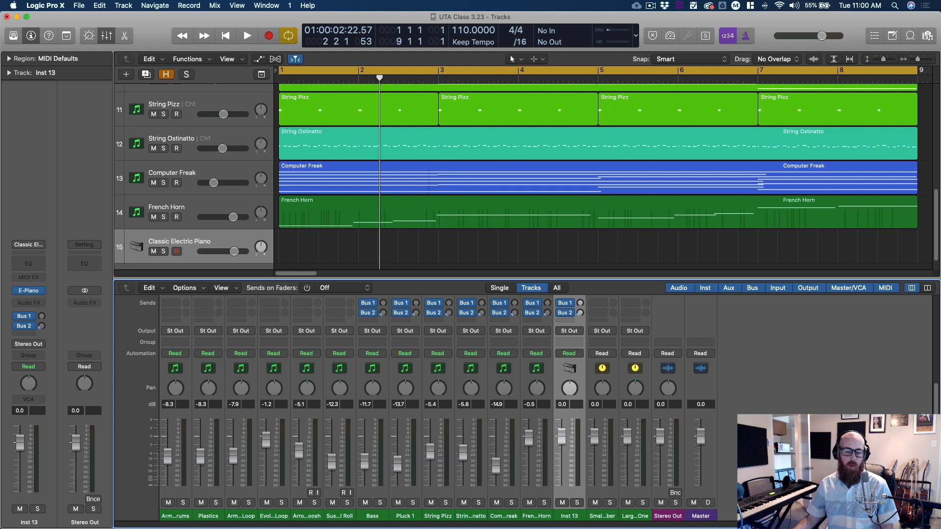
{"action": "left_click", "coordinate": [765, 441]}
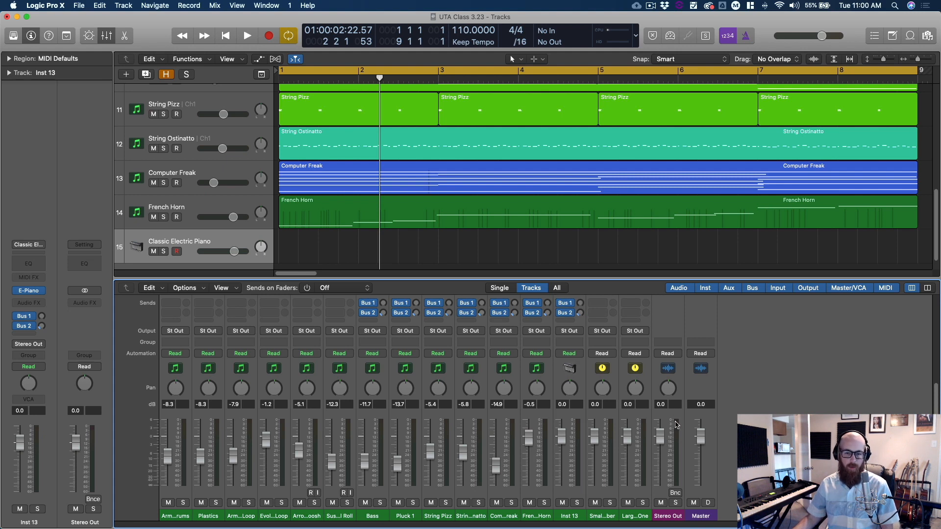
{"action": "left_click", "coordinate": [673, 423]}
{"action": "left_click", "coordinate": [669, 439]}
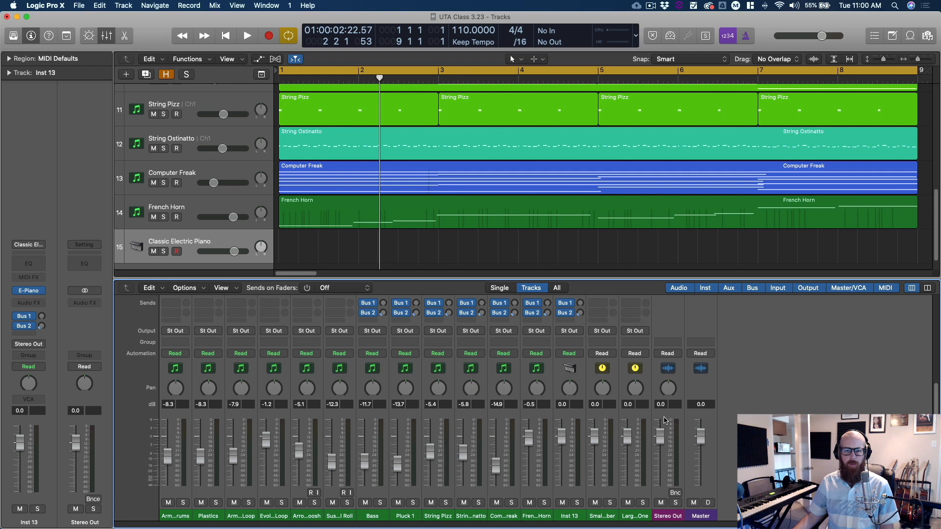
Step: Play the cycle with the lowered faders to check the Stereo Out peak in the mixer, stopping just after the loop restarts
{"action": "key", "text": "x"}
{"action": "key", "text": "x"}
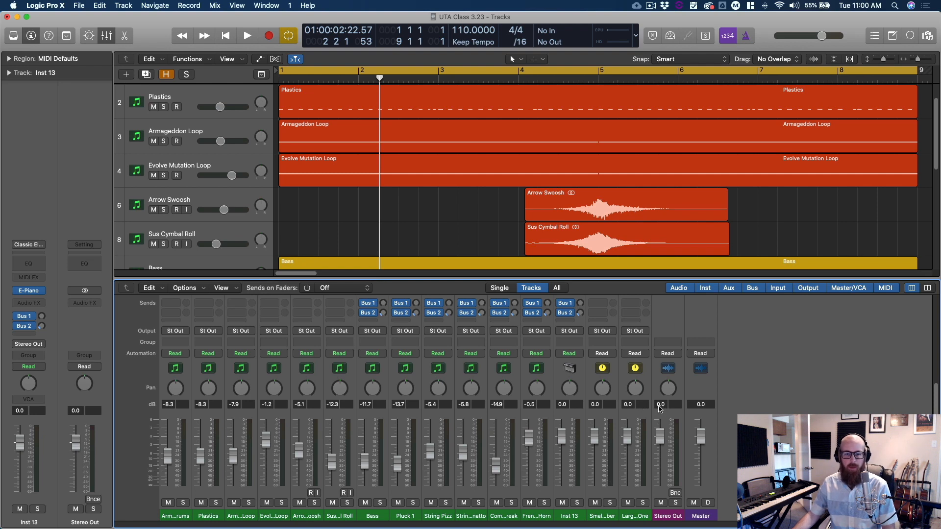
{"action": "key", "text": "space"}
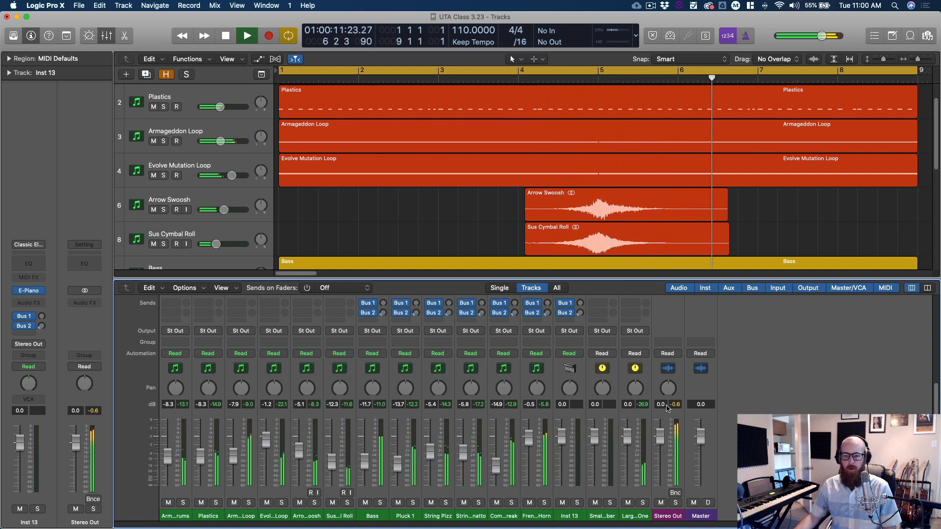
{"action": "key", "text": "x"}
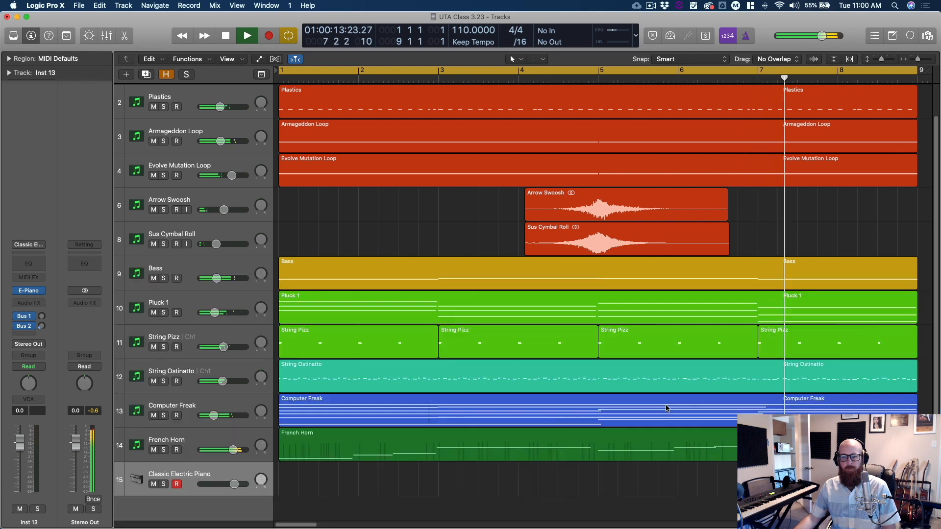
{"action": "key", "text": "x"}
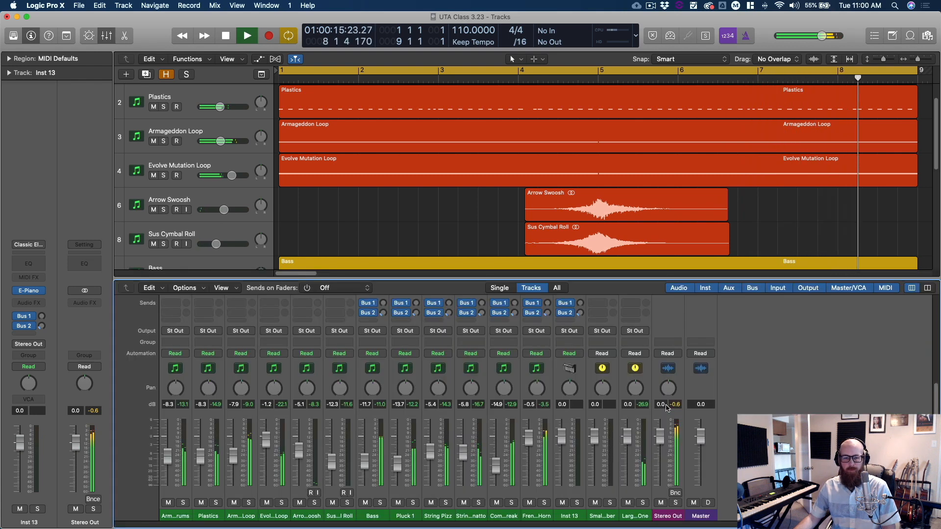
{"action": "key", "text": "space"}
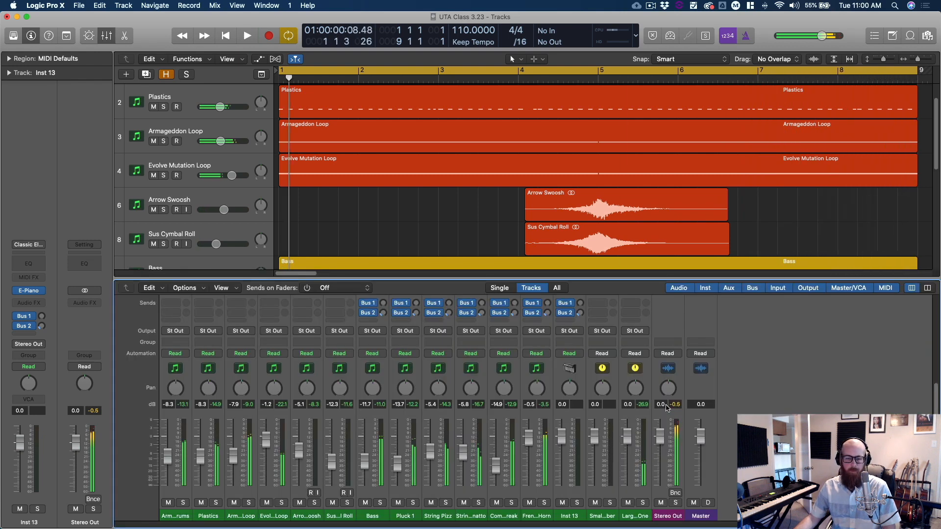
Step: Look over the mixer's plug-in and send slots, show and hide the track automation lanes, and close the mixer
{"action": "scroll", "coordinate": [748, 409], "scroll_direction": "up", "scroll_amount": 5}
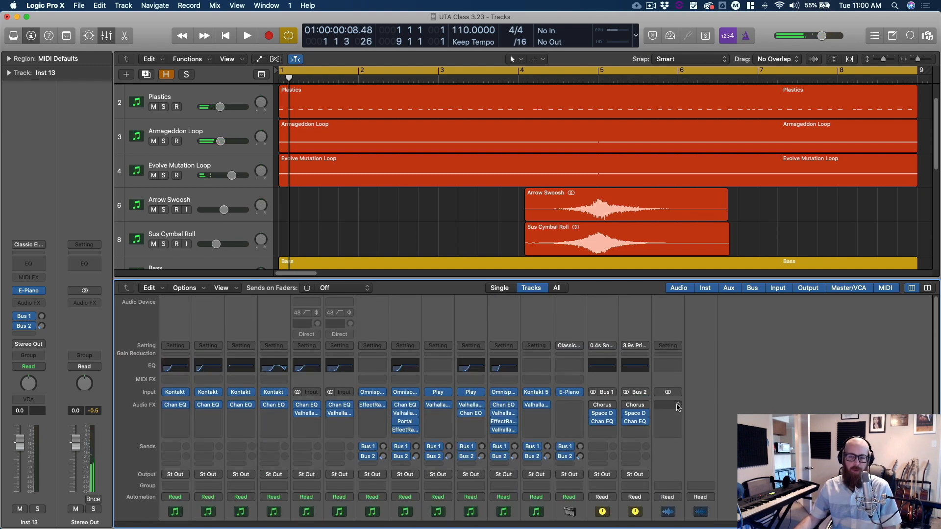
{"action": "scroll", "coordinate": [748, 409], "scroll_direction": "down", "scroll_amount": 5}
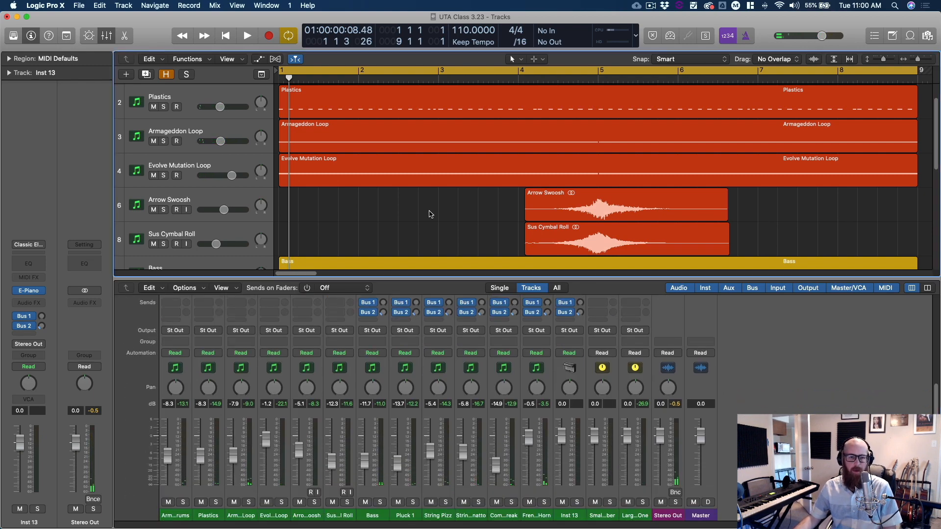
{"action": "key", "text": "x"}
{"action": "key", "text": "a"}
{"action": "scroll", "coordinate": [491, 284], "scroll_direction": "up", "scroll_amount": 3}
{"action": "key", "text": "x"}
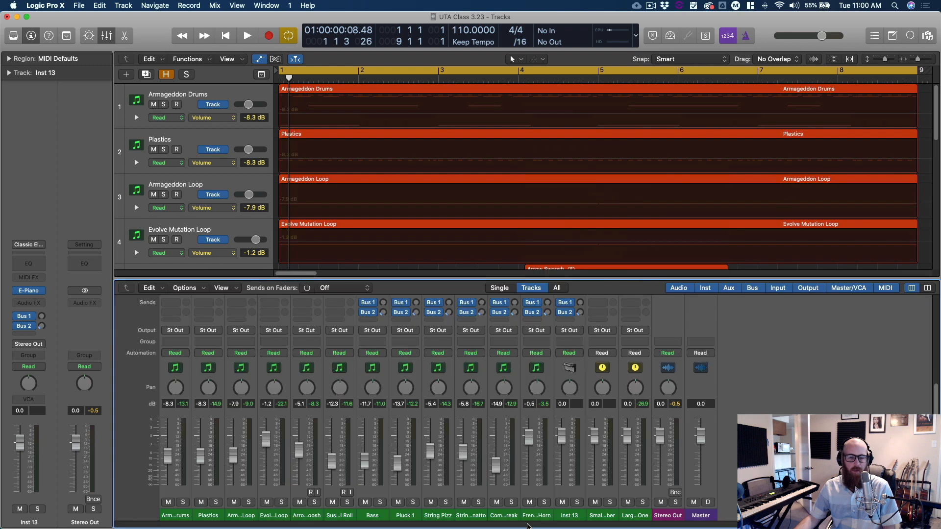
{"action": "scroll", "coordinate": [661, 412], "scroll_direction": "up", "scroll_amount": 6}
{"action": "key", "text": "x"}
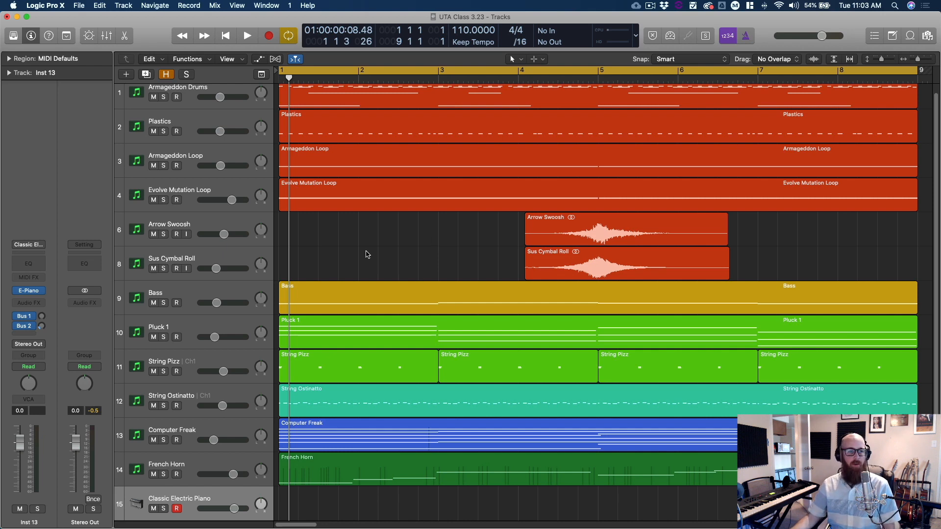
Step: Solo and select the Bass track, play it through the cycle from bar 1, and return the stopped playhead to the start
{"action": "scroll", "coordinate": [234, 305], "scroll_direction": "up", "scroll_amount": 1}
{"action": "left_click", "coordinate": [164, 312]}
{"action": "key", "text": "Return"}
{"action": "key", "text": "space"}
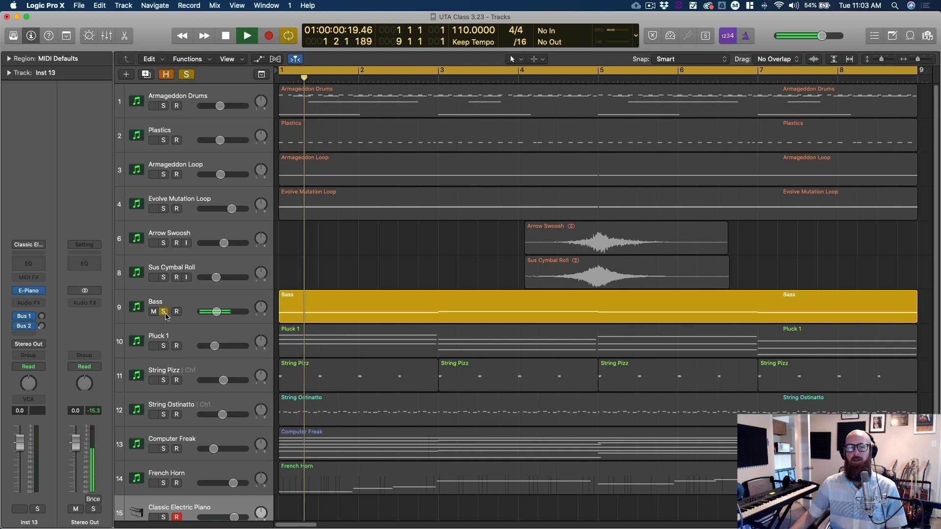
{"action": "left_click", "coordinate": [180, 296]}
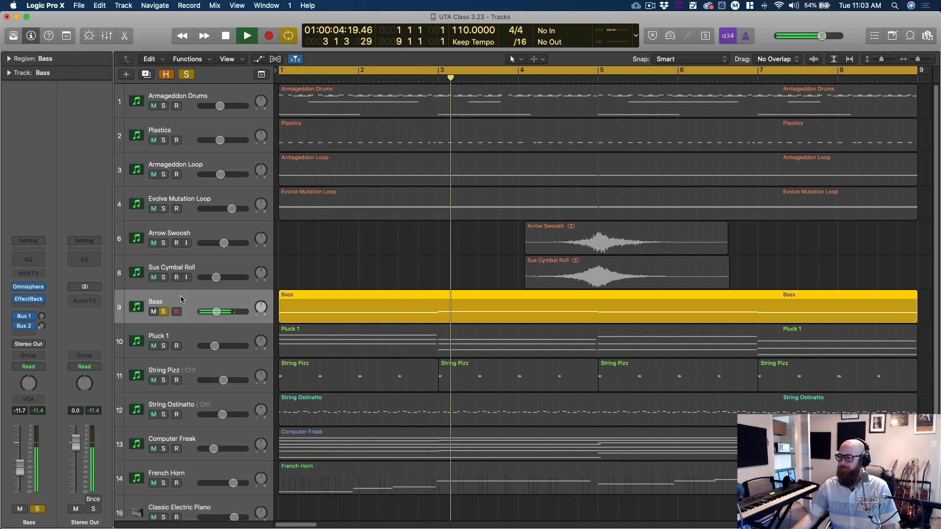
{"action": "scroll", "coordinate": [433, 345], "scroll_direction": "down", "scroll_amount": 3}
{"action": "scroll", "coordinate": [433, 345], "scroll_direction": "up", "scroll_amount": 3}
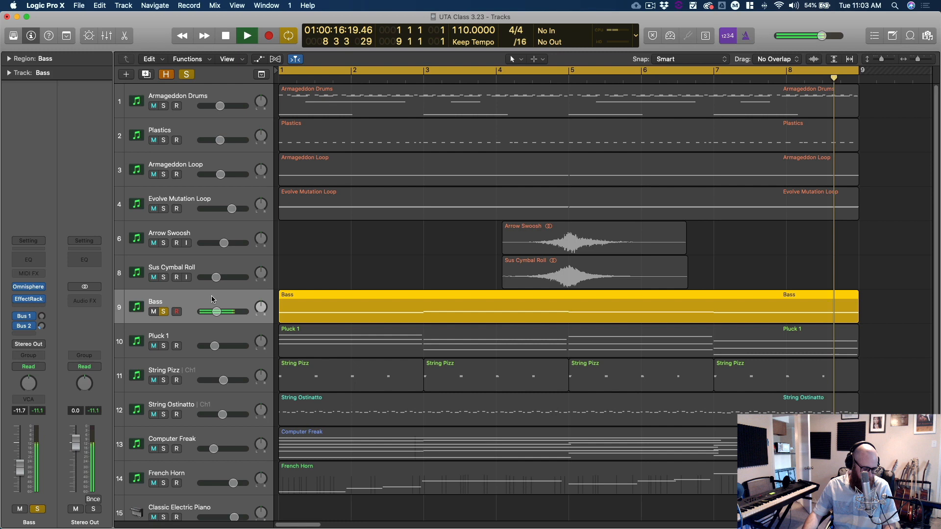
{"action": "left_click", "coordinate": [368, 270]}
{"action": "key", "text": "space"}
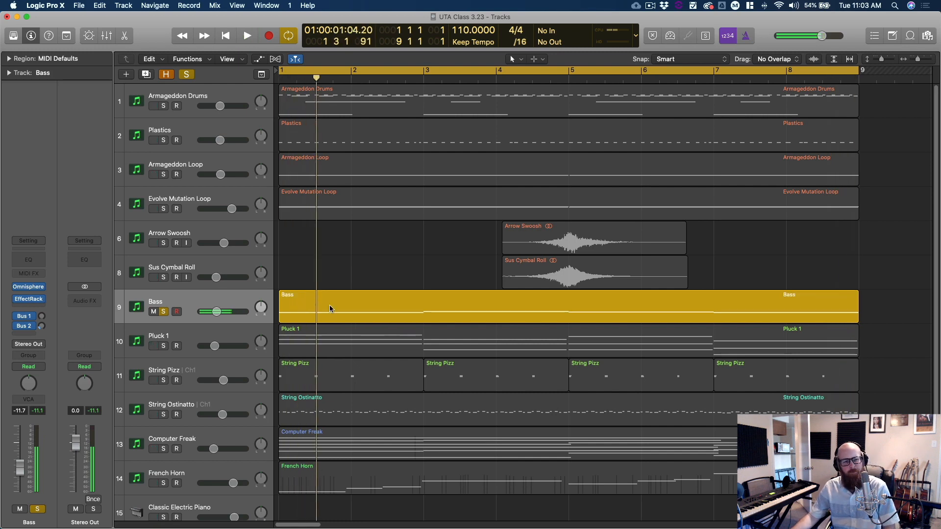
{"action": "key", "text": "Return"}
{"action": "left_click", "coordinate": [220, 303]}
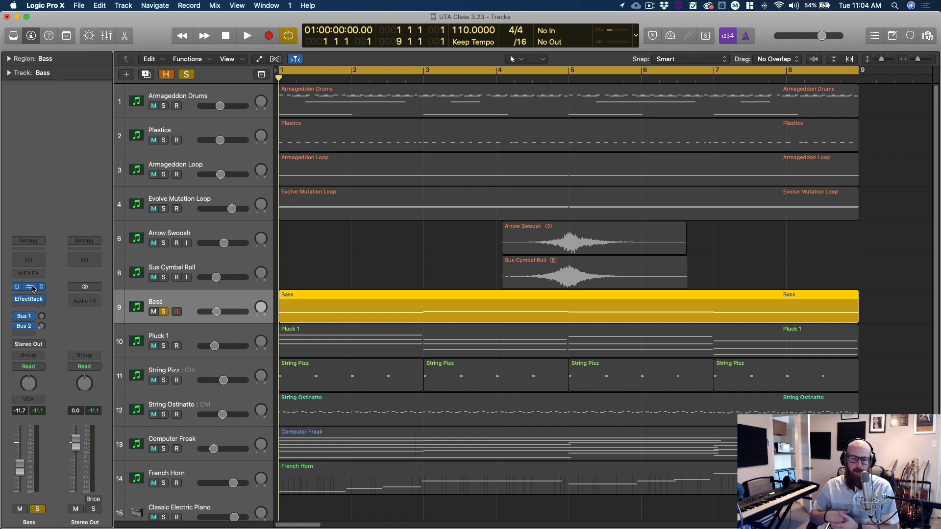
Step: Open the Bass track's Omnisphere arpeggiator, compare the sound with it off and on during playback, and close the plug-in
{"action": "left_click", "coordinate": [31, 287]}
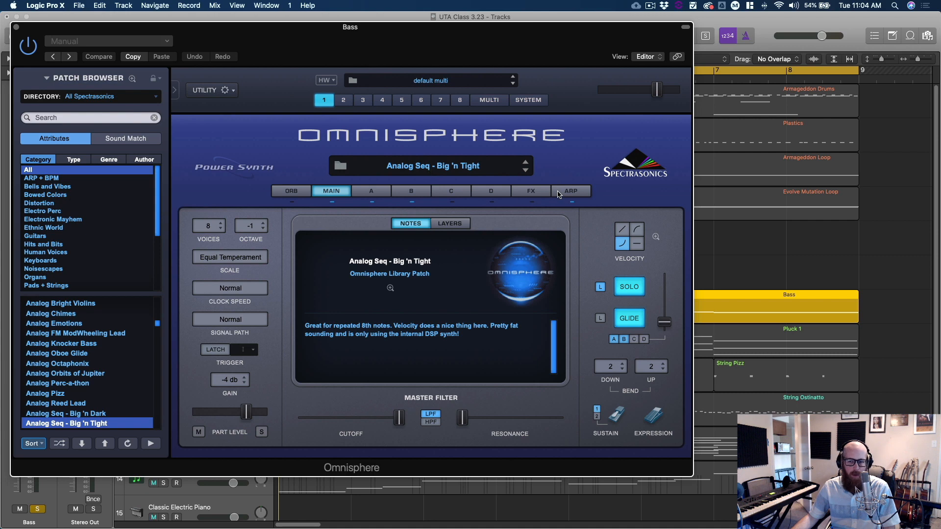
{"action": "left_click", "coordinate": [569, 191]}
{"action": "left_click", "coordinate": [373, 226]}
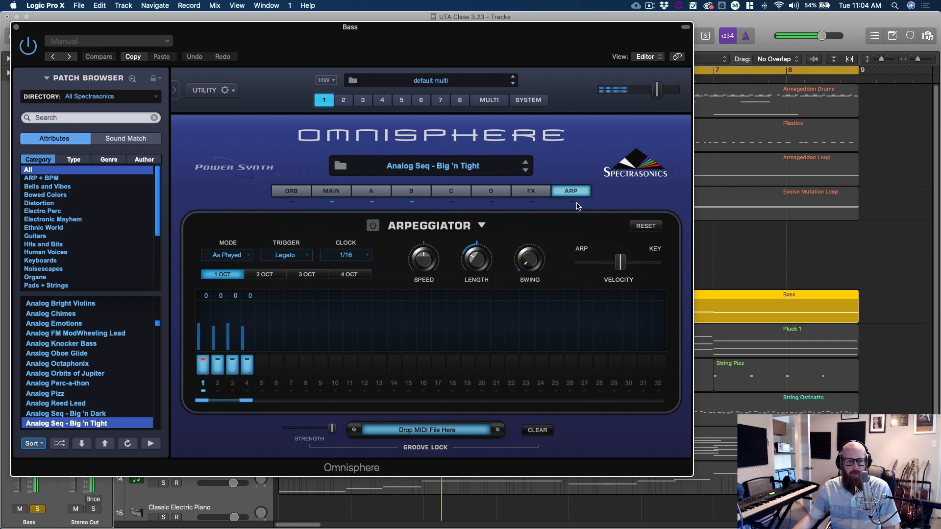
{"action": "left_click", "coordinate": [372, 225]}
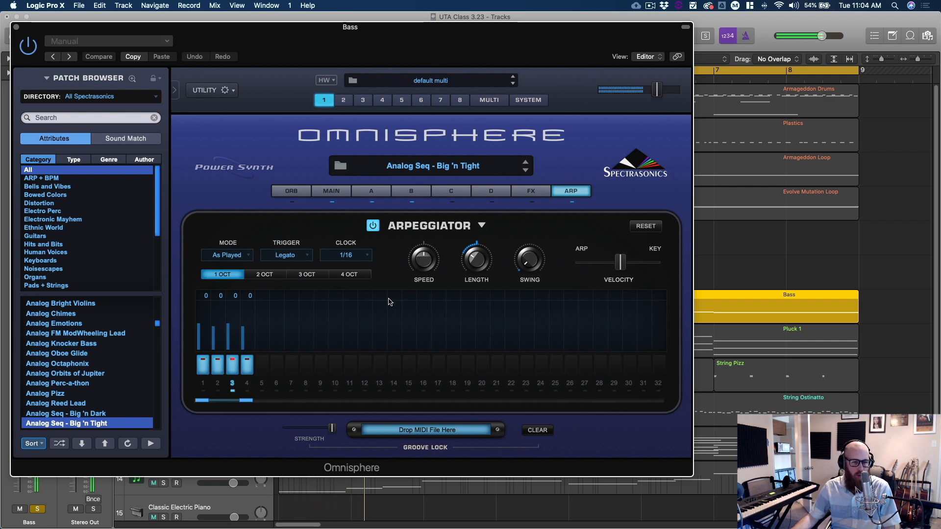
{"action": "mouse_move", "coordinate": [478, 269]}
{"action": "left_mouse_down"}
{"action": "mouse_move", "coordinate": [484, 179]}
{"action": "mouse_move", "coordinate": [487, 262]}
{"action": "left_mouse_up"}
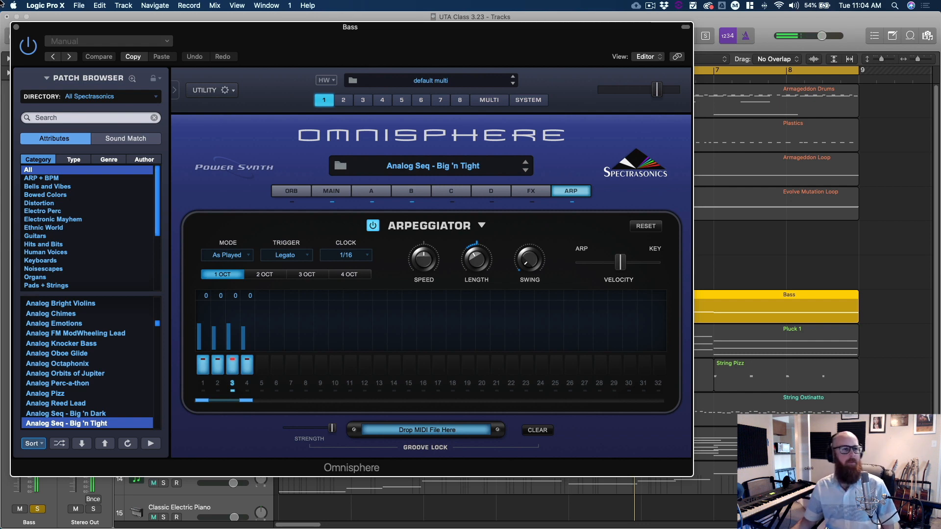
{"action": "left_click", "coordinate": [16, 28]}
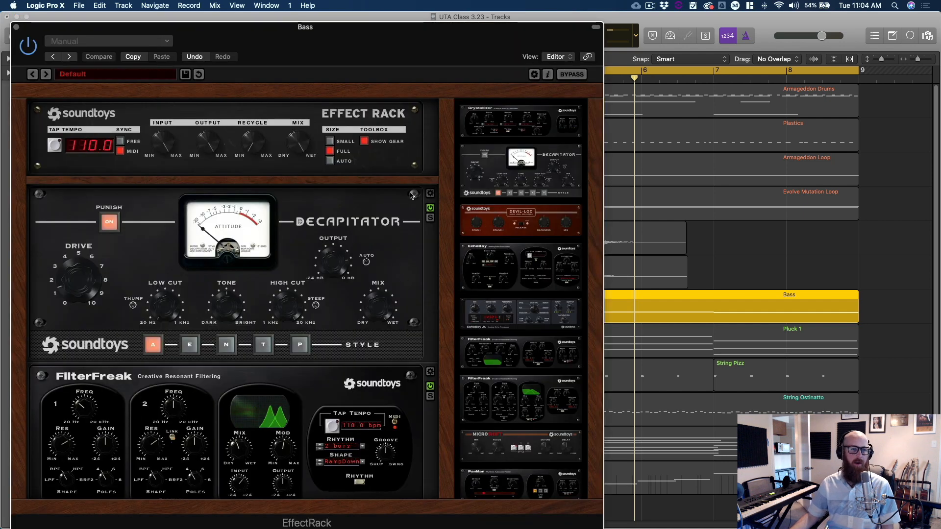
Step: Switch off the Decapitator and FilterFreak modules in the Bass track's EffectRack and look over the rack
{"action": "left_click", "coordinate": [430, 207]}
{"action": "left_click", "coordinate": [430, 386]}
{"action": "scroll", "coordinate": [391, 340], "scroll_direction": "down", "scroll_amount": 3}
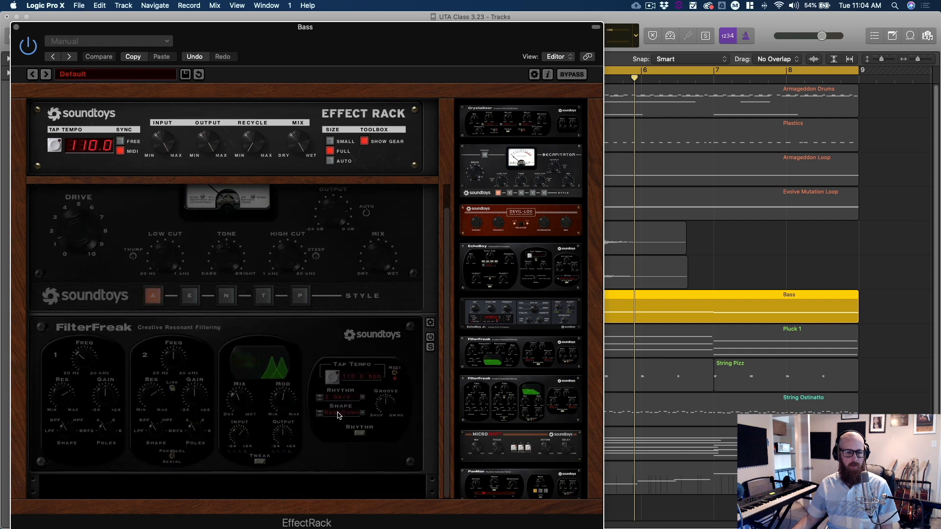
{"action": "scroll", "coordinate": [391, 339], "scroll_direction": "up", "scroll_amount": 1}
{"action": "scroll", "coordinate": [420, 241], "scroll_direction": "up", "scroll_amount": 2}
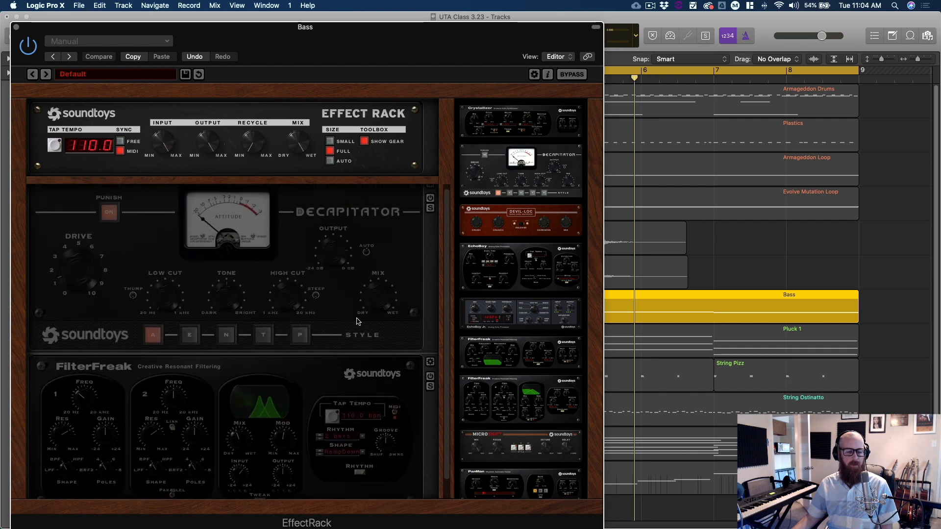
{"action": "scroll", "coordinate": [358, 321], "scroll_direction": "up", "scroll_amount": 1}
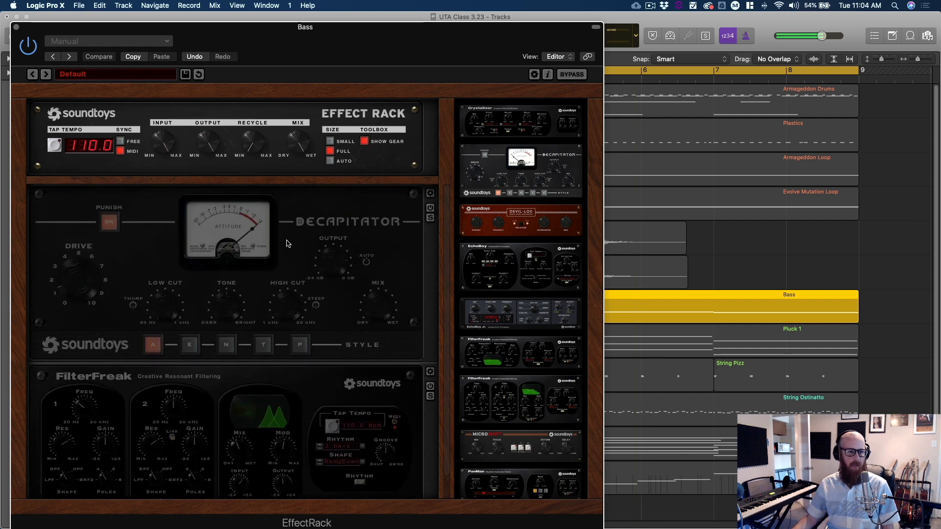
Step: Switch the Decapitator module back on in the Bass track's EffectRack and play the Bass through it
{"action": "left_click", "coordinate": [430, 208]}
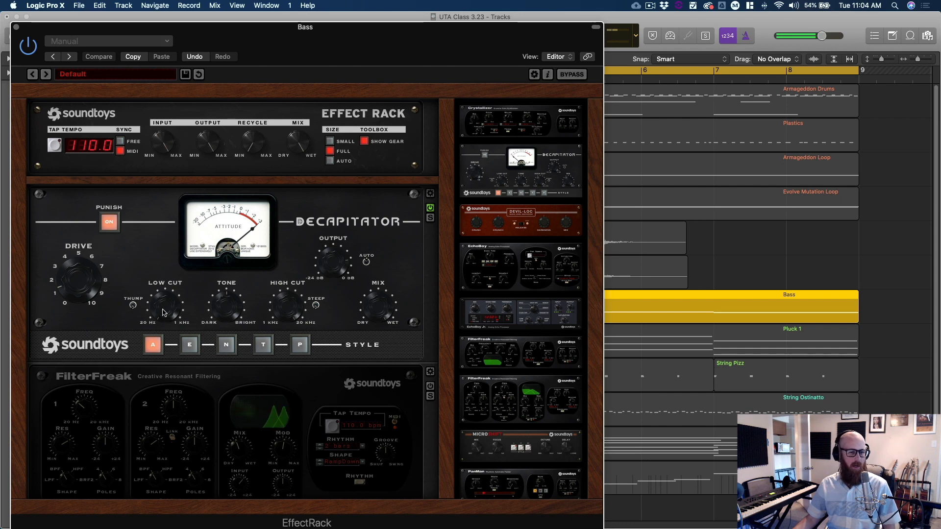
{"action": "key", "text": "space"}
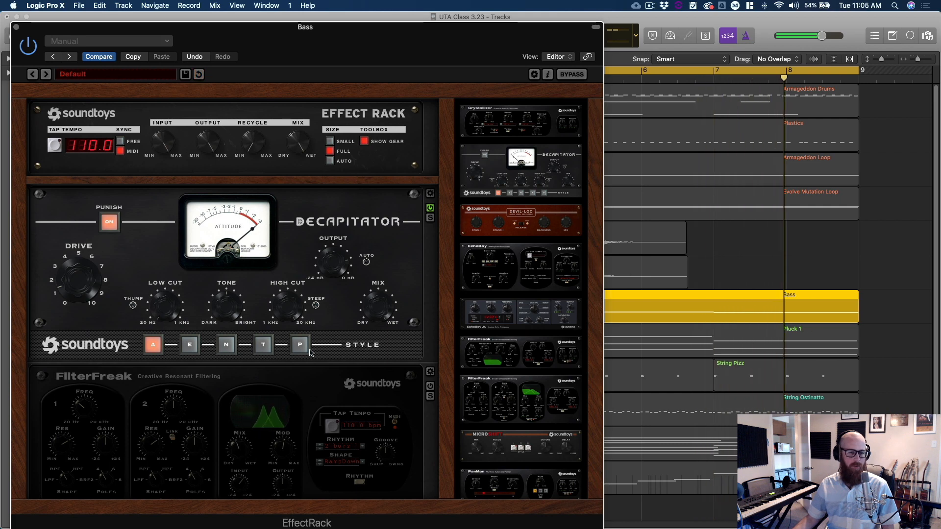
{"action": "scroll", "coordinate": [294, 384], "scroll_direction": "down", "scroll_amount": 1}
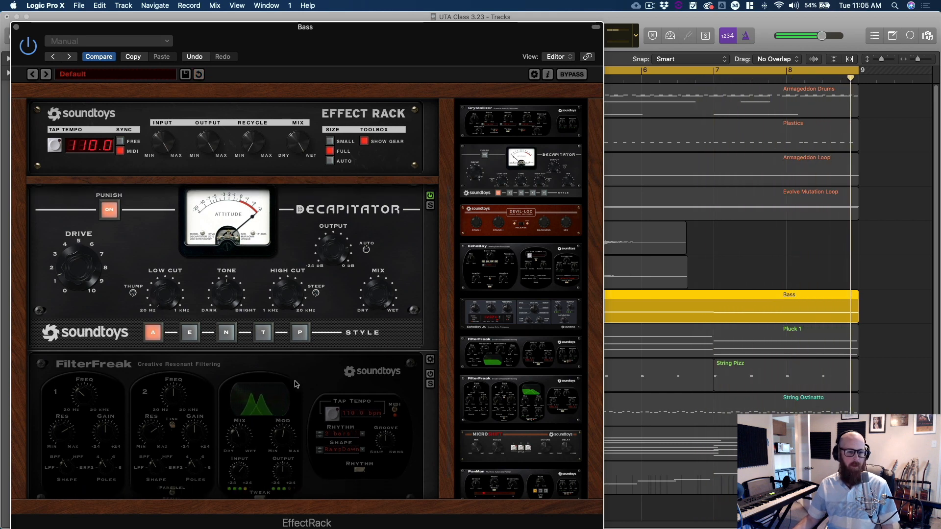
{"action": "scroll", "coordinate": [349, 413], "scroll_direction": "down", "scroll_amount": 3}
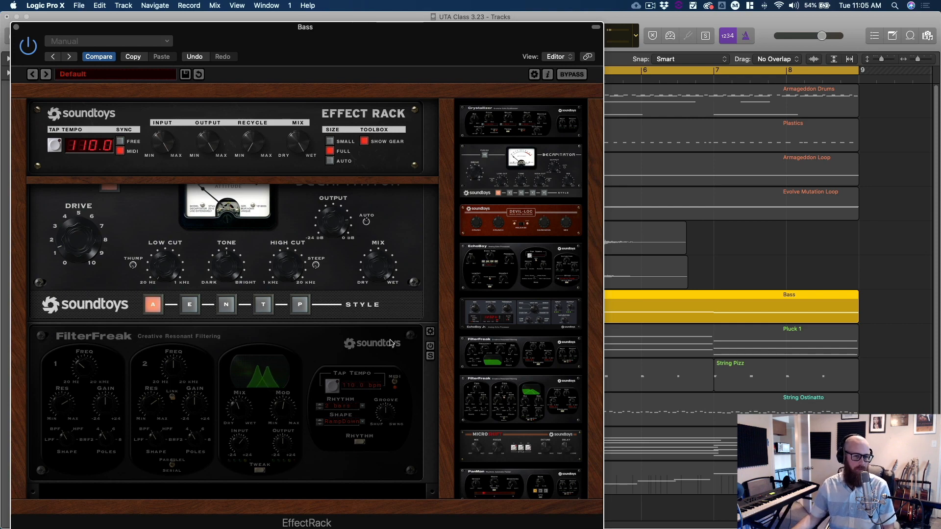
Step: Compare FilterFreak on and off during playback, leave it on, and sweep its Mix knob up and back down
{"action": "left_click", "coordinate": [430, 346]}
{"action": "left_click", "coordinate": [431, 346]}
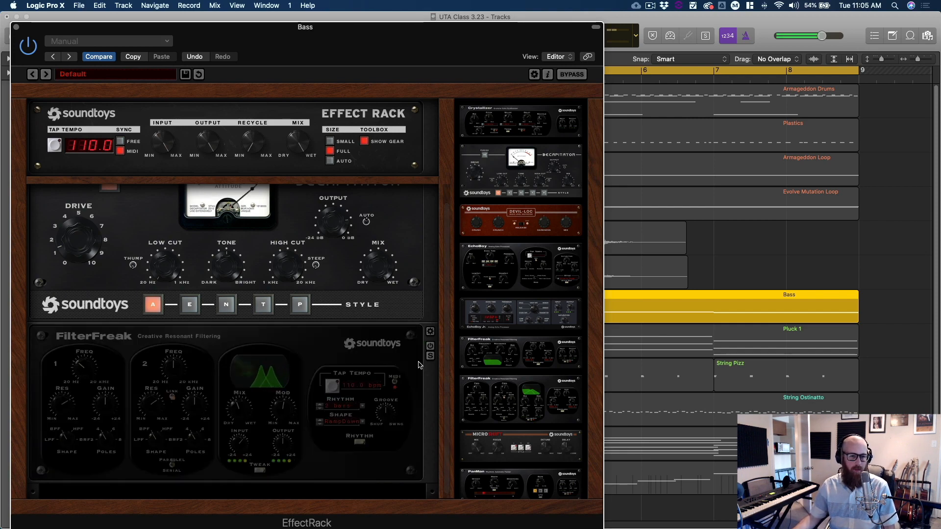
{"action": "left_click", "coordinate": [431, 347]}
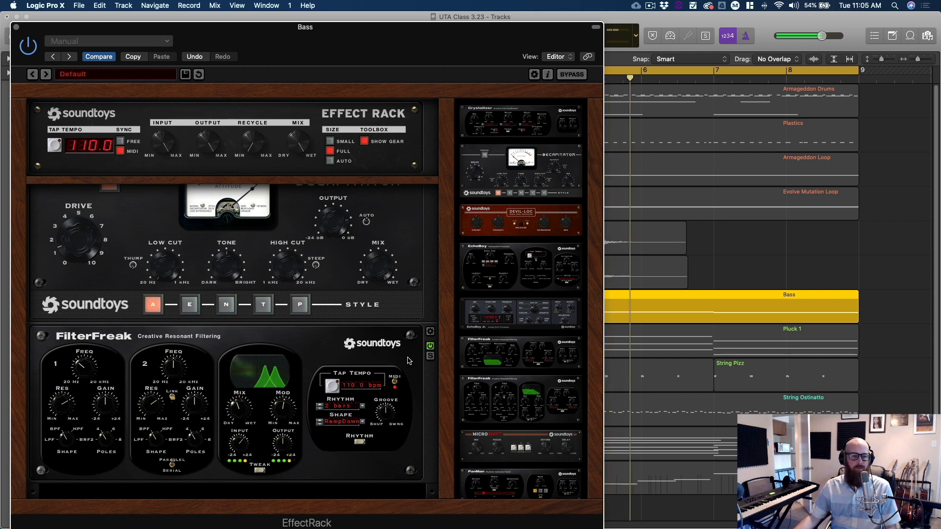
{"action": "left_click_drag", "start_coordinate": [237, 410], "coordinate": [239, 312]}
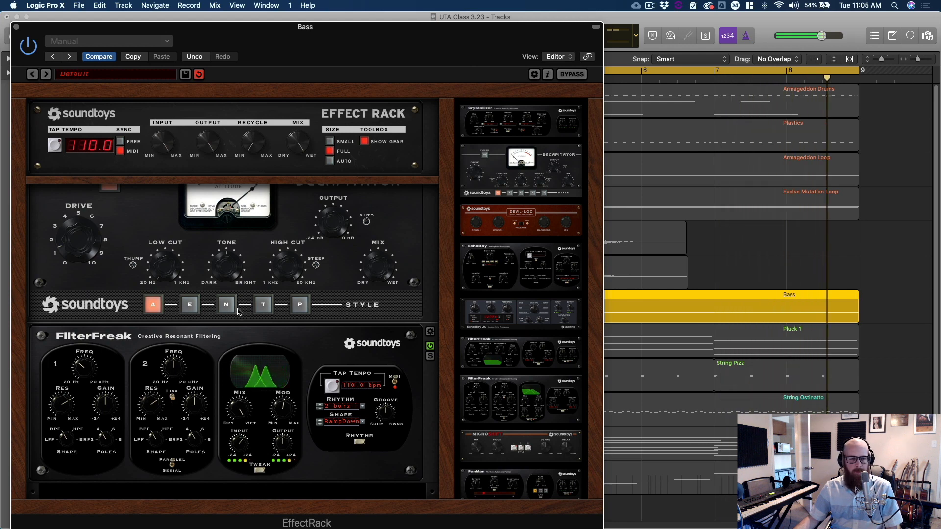
{"action": "left_click_drag", "start_coordinate": [239, 310], "coordinate": [246, 385]}
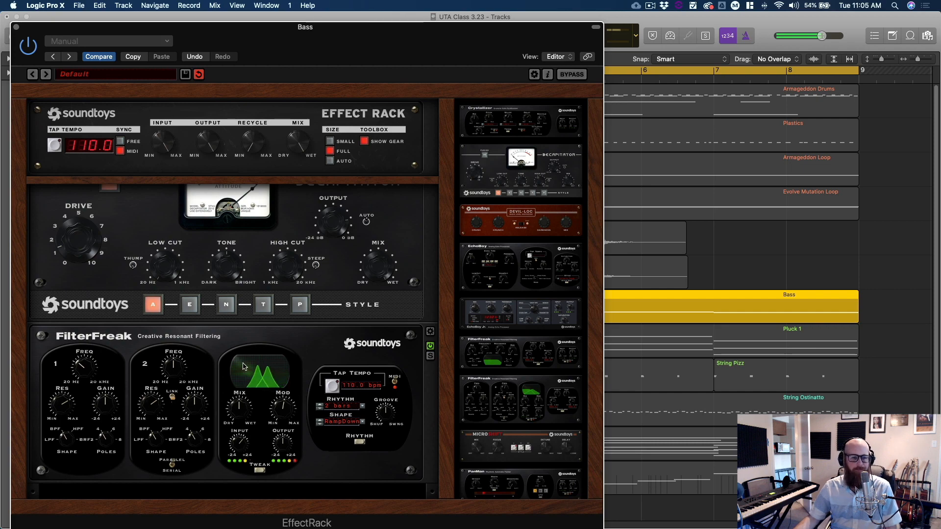
Step: Take the Bass track out of solo, listen to its effects within the full arrangement, and stop playback
{"action": "left_click_drag", "start_coordinate": [52, 33], "coordinate": [337, 30]}
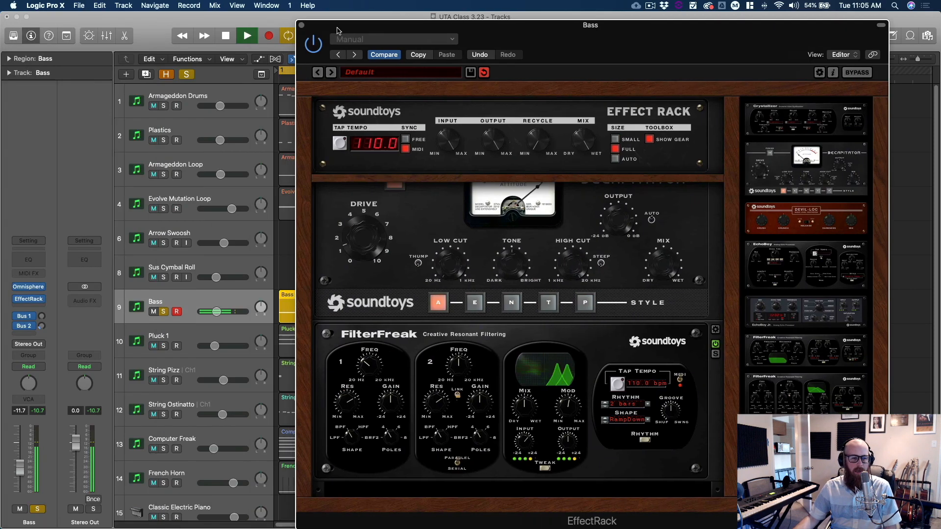
{"action": "left_click", "coordinate": [164, 313]}
{"action": "left_click_drag", "start_coordinate": [584, 47], "coordinate": [570, 34]}
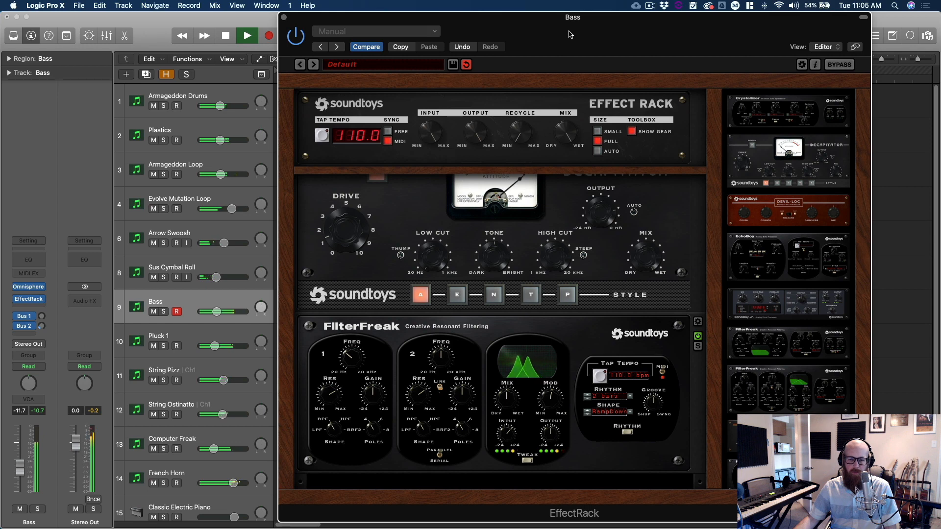
{"action": "key", "text": "space"}
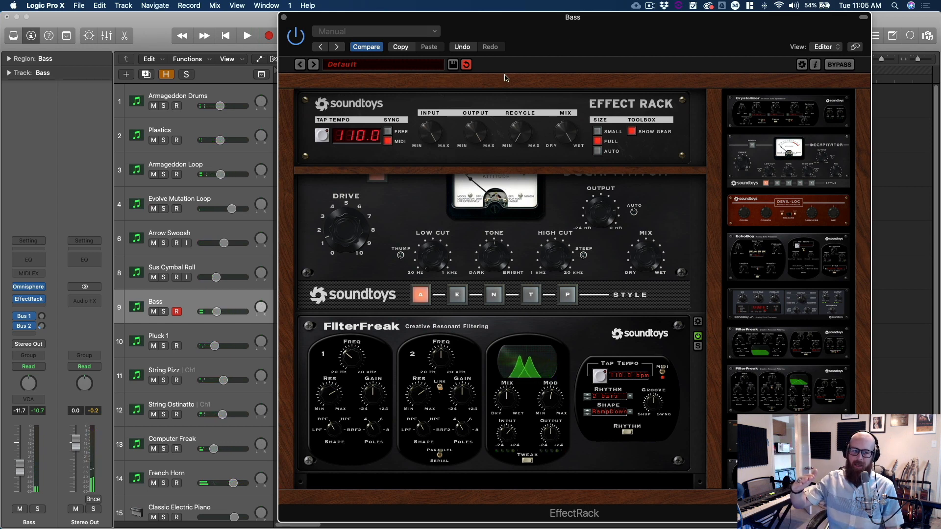
Step: Replay the Bass in solo, take it out of solo with playback stopped, and close its EffectRack
{"action": "key", "text": "space"}
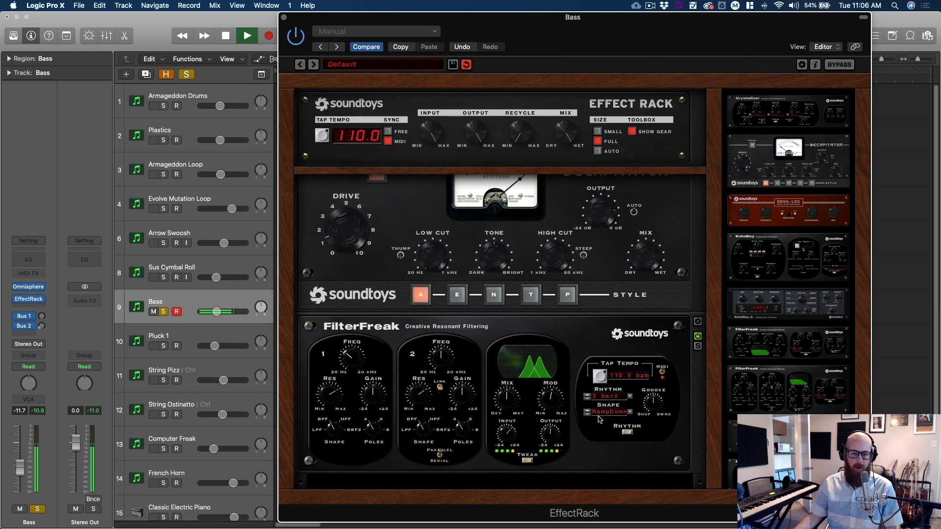
{"action": "key", "text": "space"}
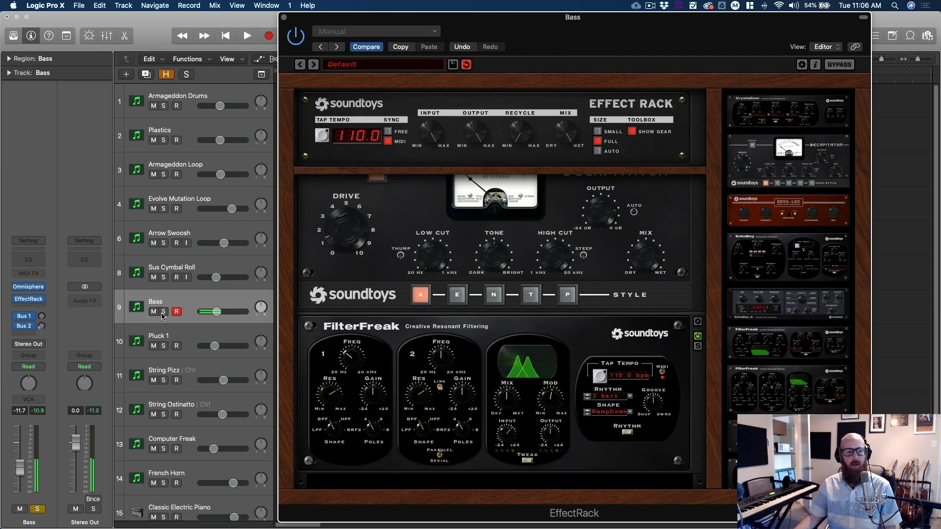
{"action": "left_click", "coordinate": [163, 313]}
{"action": "left_click", "coordinate": [283, 19]}
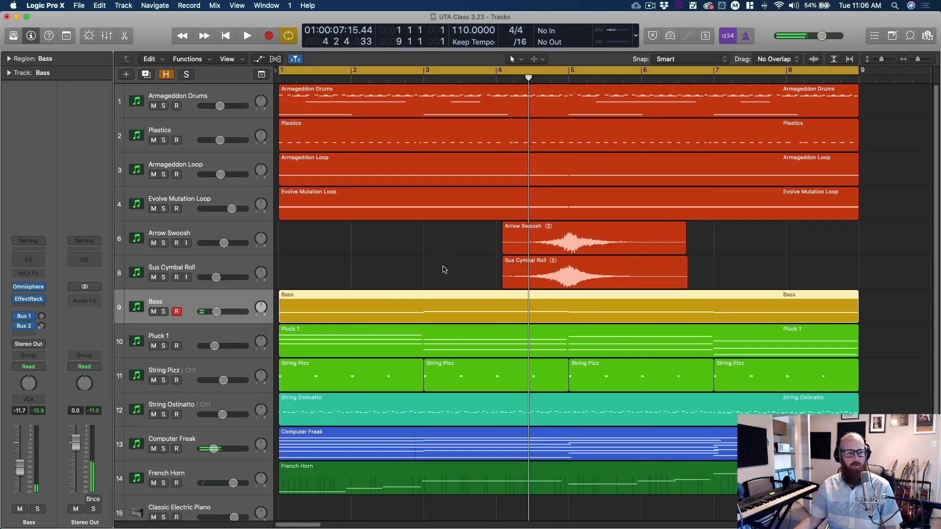
Step: Add a Channel EQ to the Bass track and boost 67 Hz by 2.5 dB while it plays in solo from bar 1
{"action": "key", "text": "Return"}
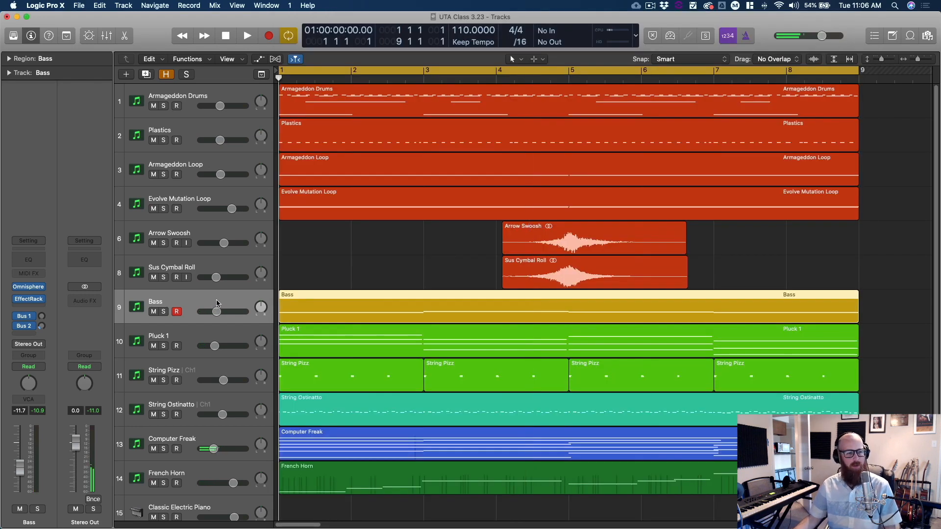
{"action": "key", "text": "space"}
{"action": "left_click", "coordinate": [163, 311]}
{"action": "double_click", "coordinate": [35, 263]}
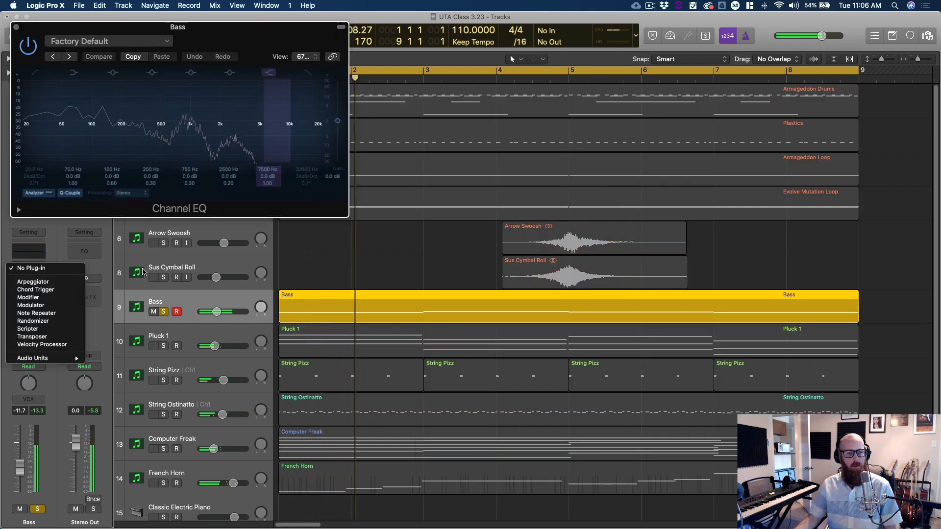
{"action": "left_click_drag", "start_coordinate": [212, 28], "coordinate": [511, 100]}
{"action": "mouse_move", "coordinate": [389, 198]}
{"action": "left_mouse_down"}
{"action": "mouse_move", "coordinate": [361, 185]}
{"action": "mouse_move", "coordinate": [359, 169]}
{"action": "mouse_move", "coordinate": [378, 195]}
{"action": "mouse_move", "coordinate": [370, 196]}
{"action": "left_mouse_up"}
Step: Open the Armageddon Loop track's Channel EQ, stop playback, and arrange it side by side with the Bass Channel EQ
{"action": "left_click", "coordinate": [182, 166]}
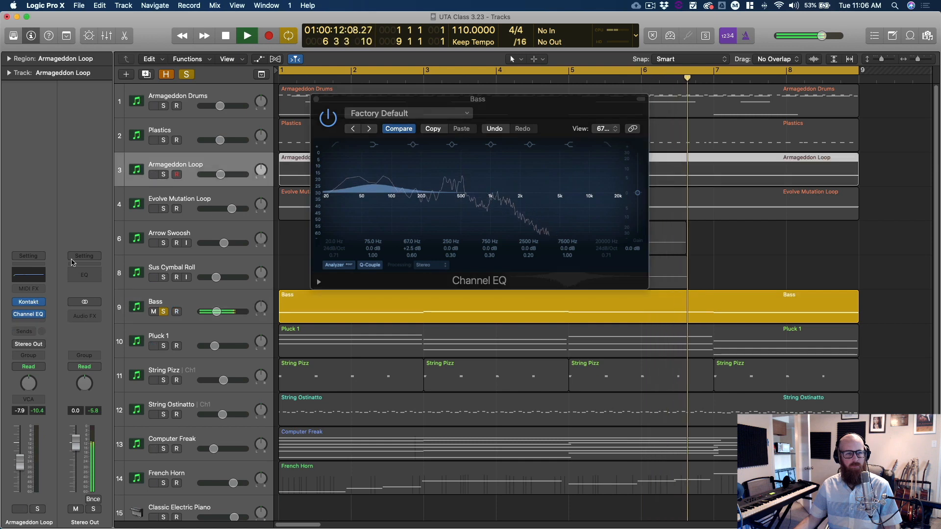
{"action": "left_click", "coordinate": [28, 274]}
{"action": "left_click_drag", "start_coordinate": [493, 97], "coordinate": [523, 95]}
{"action": "left_click_drag", "start_coordinate": [422, 100], "coordinate": [170, 108]}
{"action": "key", "text": "space"}
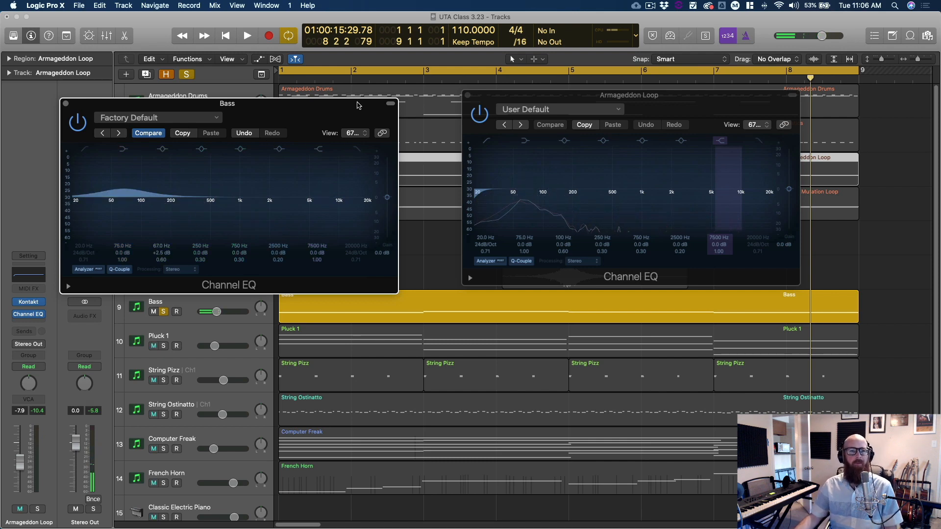
{"action": "left_click_drag", "start_coordinate": [354, 101], "coordinate": [387, 96]}
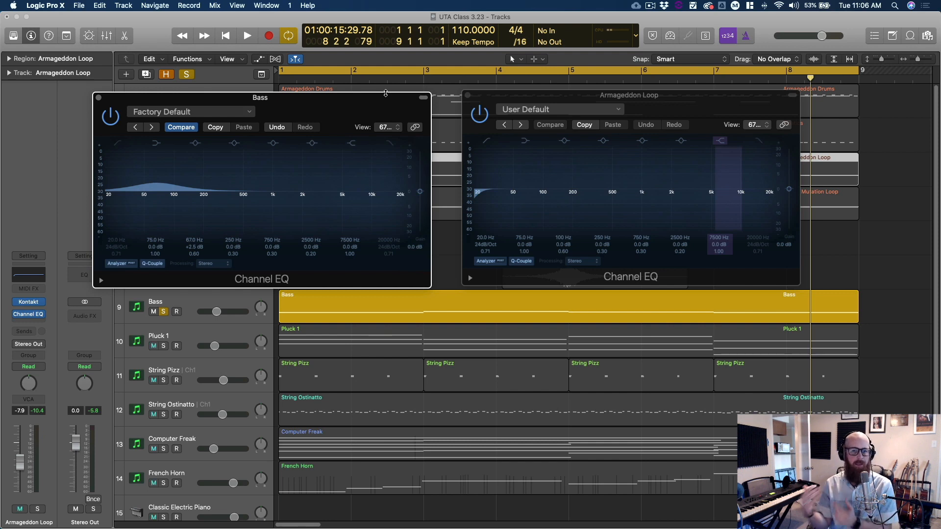
{"action": "left_click_drag", "start_coordinate": [328, 106], "coordinate": [359, 101]}
Step: Solo the Armageddon Loop together with the Bass and boost its EQ by 4.5 dB at 56 Hz with a Q of 2.30
{"action": "key", "text": "s"}
{"action": "key", "text": "Return"}
{"action": "key", "text": "space"}
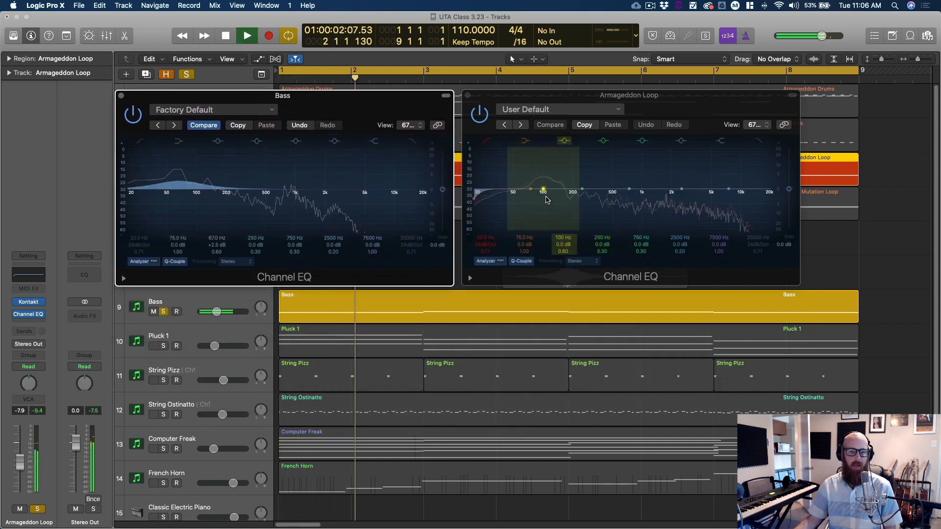
{"action": "left_click_drag", "start_coordinate": [549, 197], "coordinate": [537, 193]}
{"action": "key", "text": "space"}
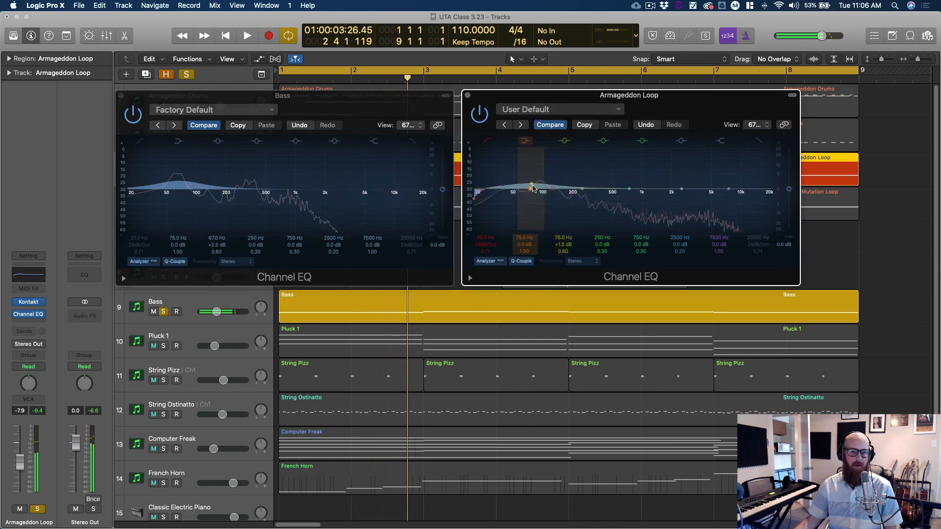
{"action": "key", "text": "space"}
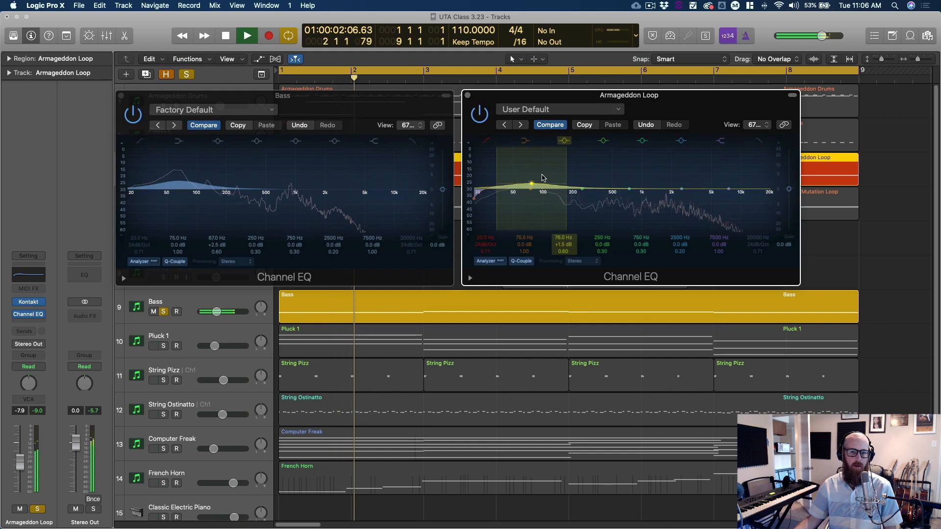
{"action": "left_click_drag", "start_coordinate": [538, 190], "coordinate": [524, 188]}
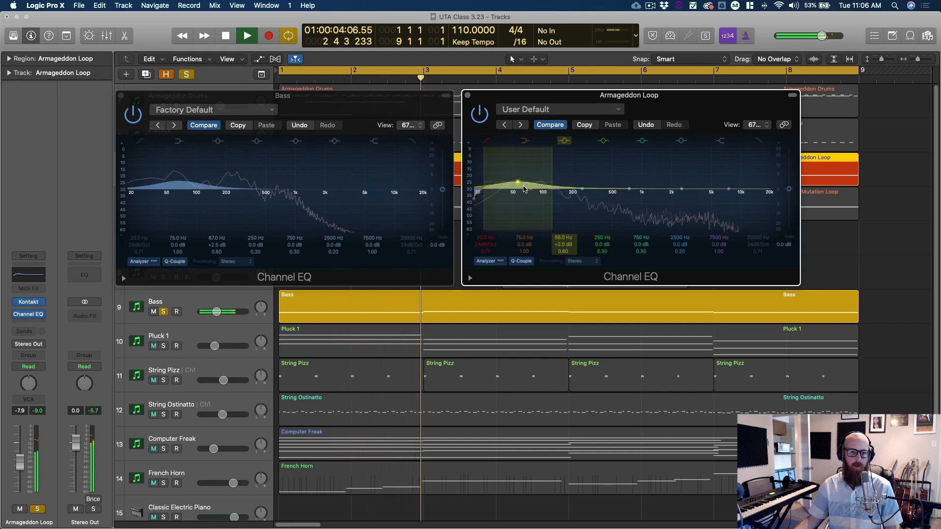
{"action": "mouse_move", "coordinate": [552, 208]}
{"action": "left_mouse_down"}
{"action": "mouse_move", "coordinate": [540, 207]}
{"action": "mouse_move", "coordinate": [529, 159]}
{"action": "left_mouse_up"}
{"action": "key", "text": "space"}
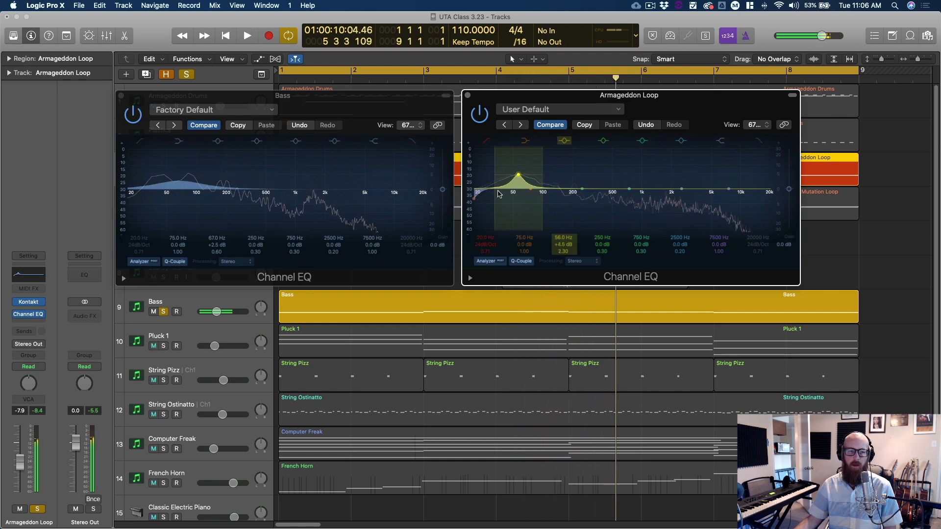
Step: Cut the Bass EQ by 3.0 dB at 62 Hz with a Q of 1.50 and play both soloed tracks
{"action": "left_click", "coordinate": [183, 168]}
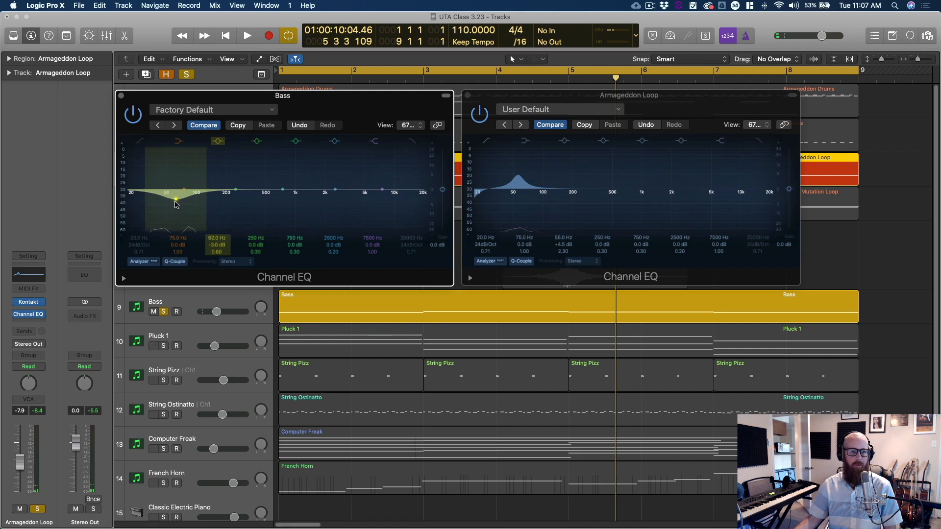
{"action": "left_click_drag", "start_coordinate": [201, 211], "coordinate": [186, 211]}
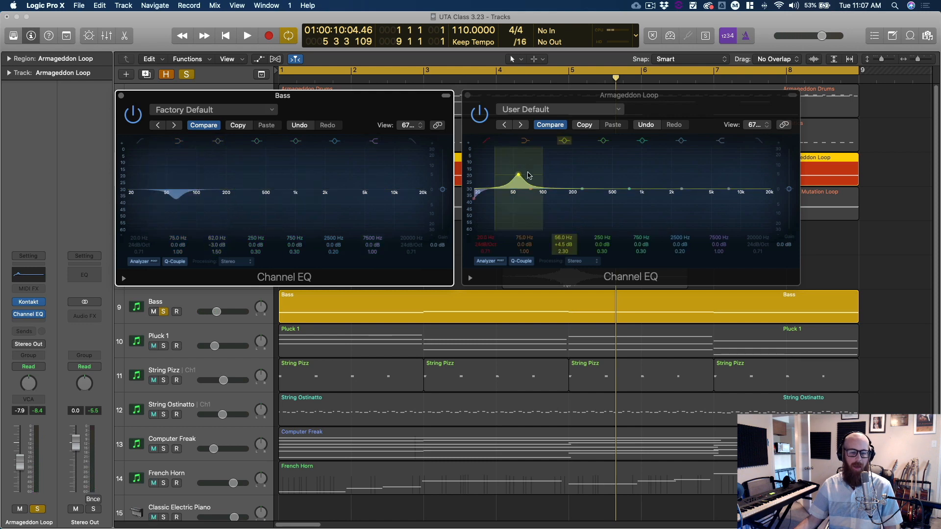
{"action": "key", "text": "space"}
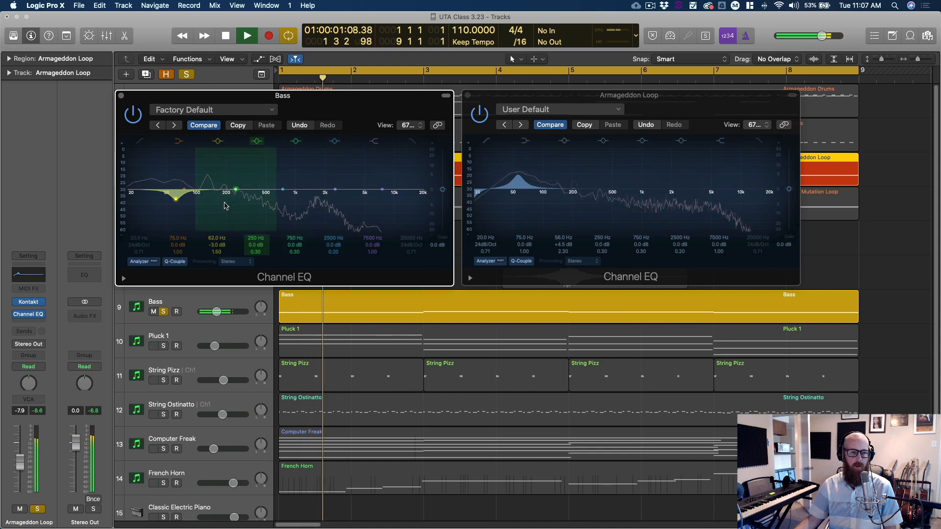
{"action": "key", "text": "space"}
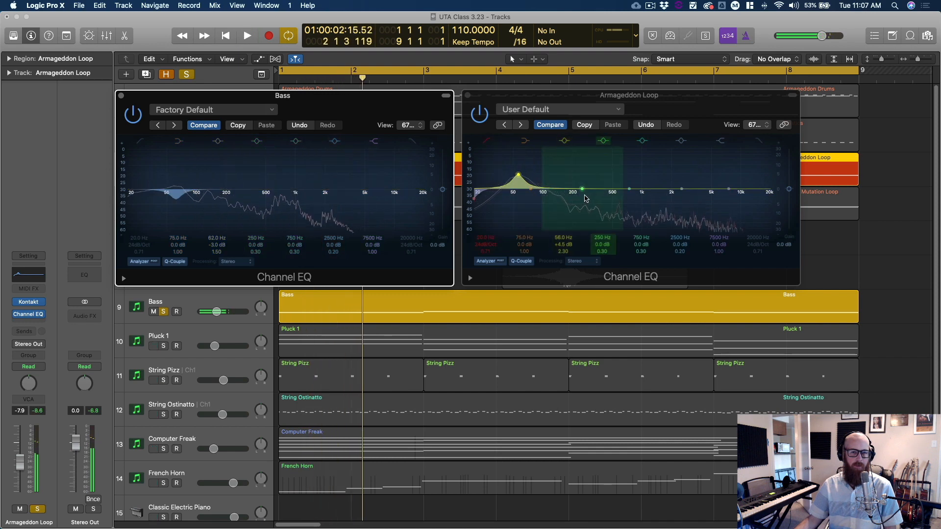
Step: Cut the Armageddon Loop 3.5 dB at 118 Hz with Q 2.30, boost the Bass 2.5 dB at 138 Hz with Q 2.80, and resume playback
{"action": "left_click_drag", "start_coordinate": [602, 190], "coordinate": [560, 202]}
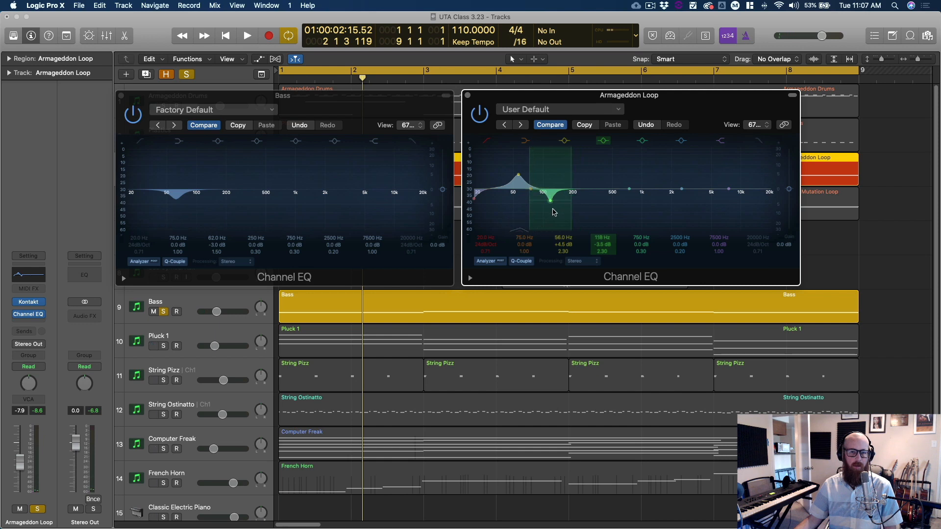
{"action": "left_click_drag", "start_coordinate": [230, 195], "coordinate": [228, 195]}
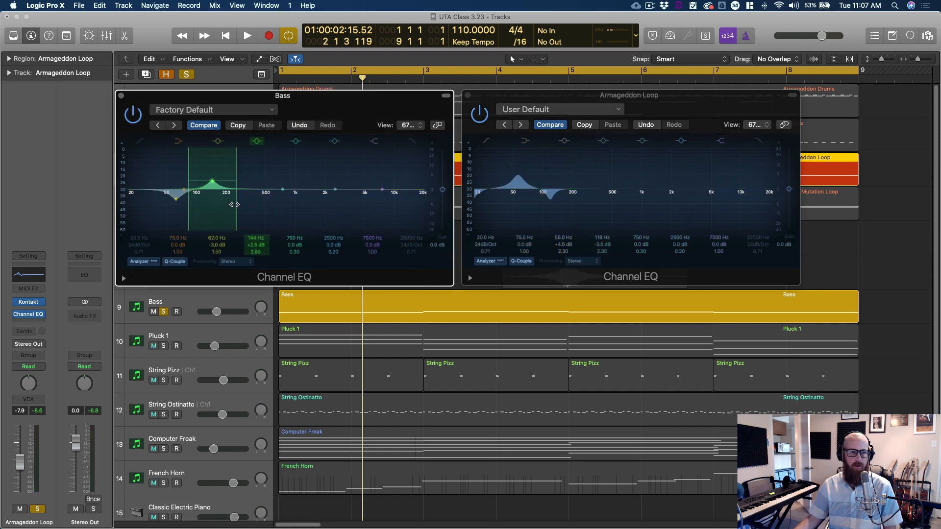
{"action": "left_click_drag", "start_coordinate": [234, 205], "coordinate": [231, 204]}
{"action": "key", "text": "space"}
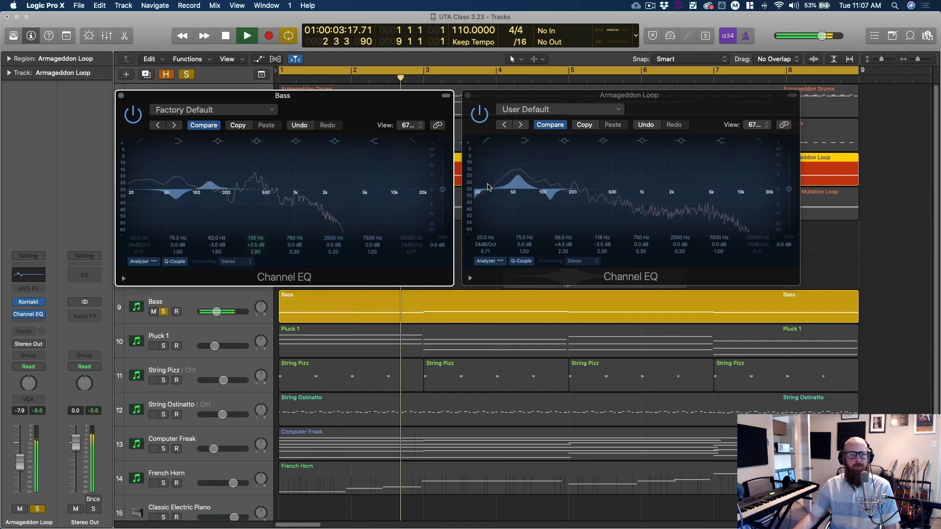
Step: Set the Bass EQ's low shelf to +10.5 dB and its 134 Hz boost to +5.5 dB, and the Armageddon Loop's peak to +6.0 dB at 58 Hz
{"action": "left_click_drag", "start_coordinate": [518, 186], "coordinate": [522, 186]}
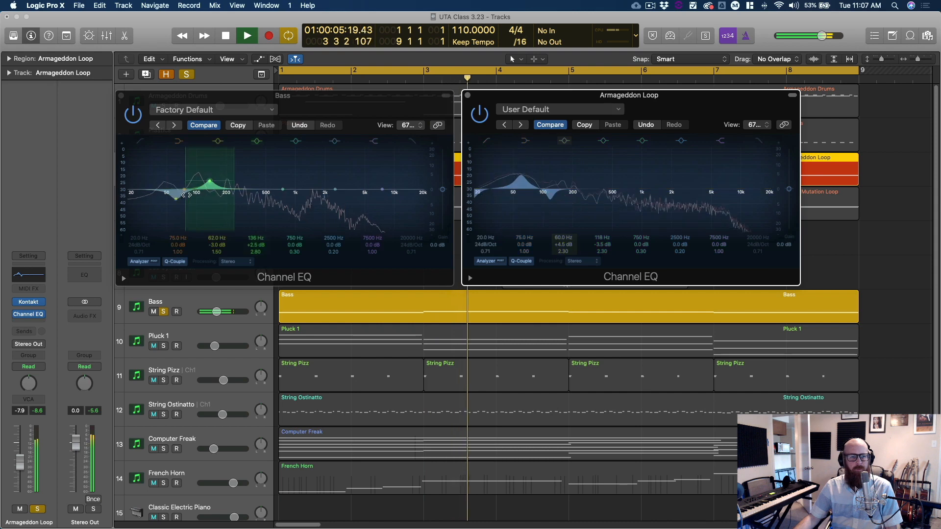
{"action": "left_click_drag", "start_coordinate": [215, 182], "coordinate": [142, 164]}
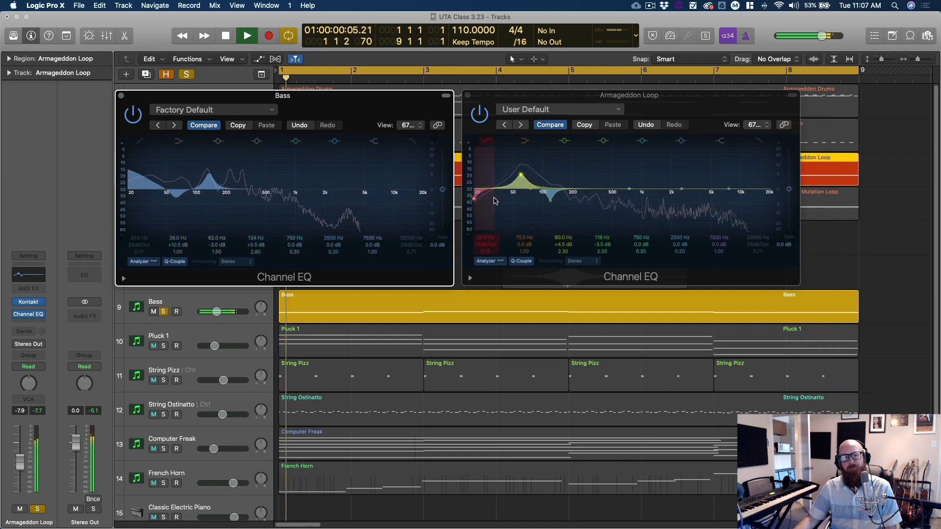
{"action": "mouse_move", "coordinate": [524, 197]}
{"action": "left_mouse_down"}
{"action": "mouse_move", "coordinate": [485, 191]}
{"action": "mouse_move", "coordinate": [531, 197]}
{"action": "left_mouse_up"}
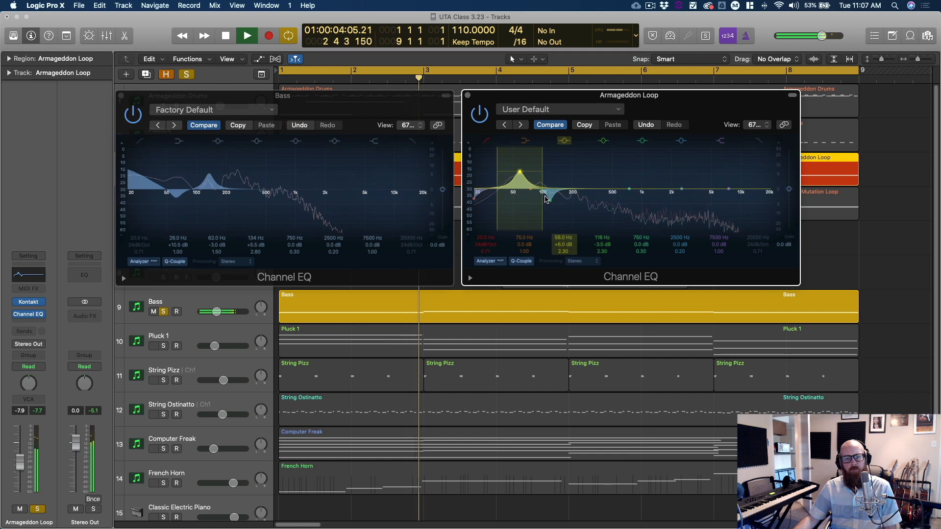
{"action": "left_click_drag", "start_coordinate": [532, 188], "coordinate": [459, 177]}
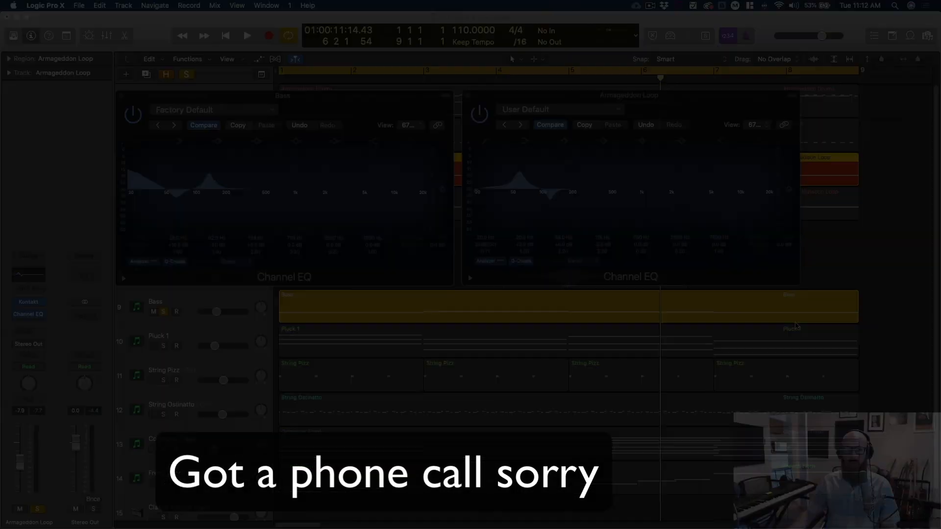
Step: Play the soloed Bass and Armageddon Loop together, moving the Bass EQ window clear of the track headers
{"action": "key", "text": "space"}
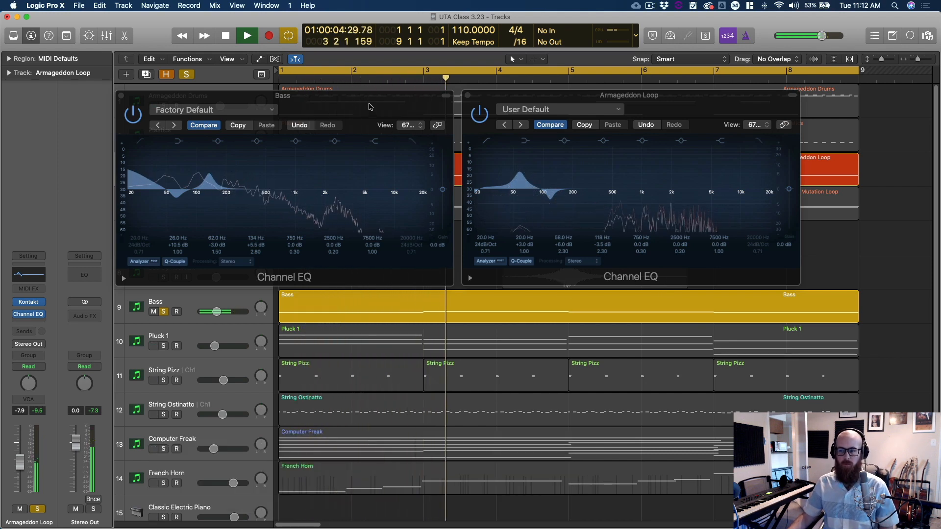
{"action": "key", "text": "space"}
{"action": "key", "text": "space"}
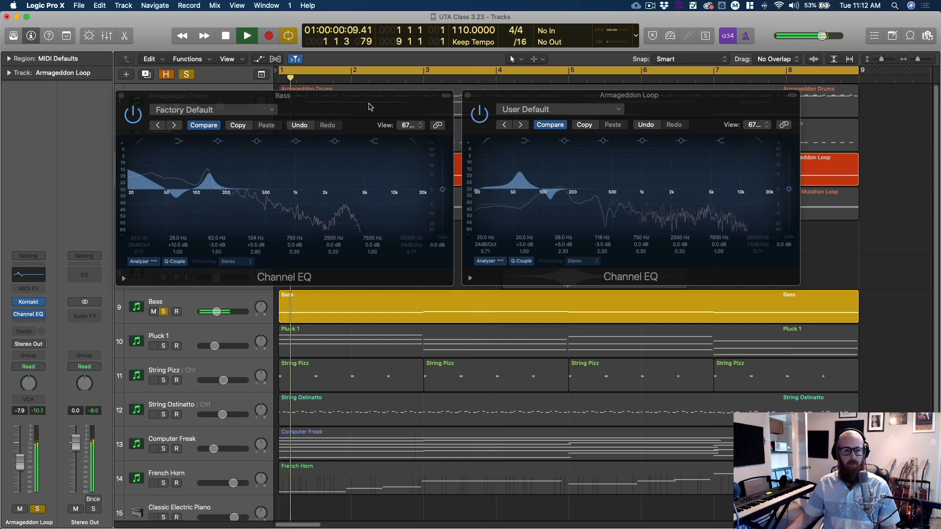
{"action": "left_click_drag", "start_coordinate": [369, 106], "coordinate": [416, 307]}
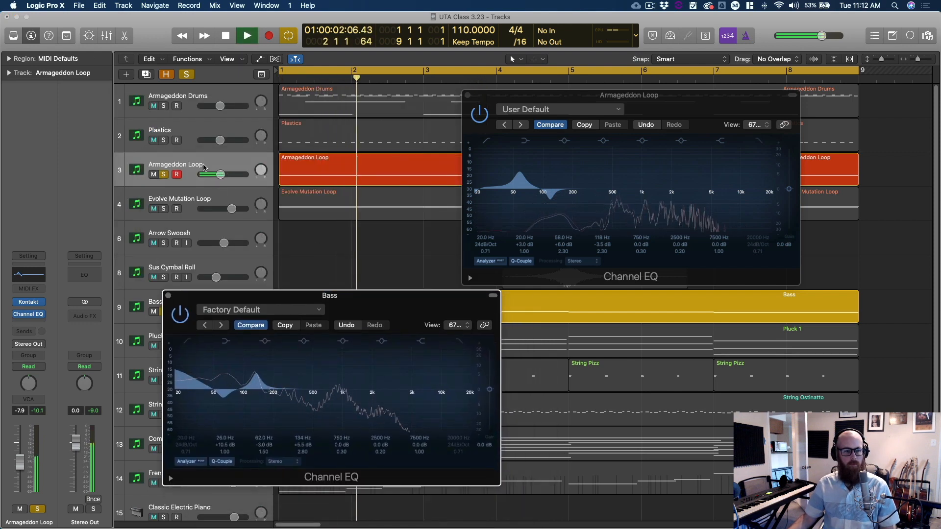
{"action": "left_click_drag", "start_coordinate": [356, 308], "coordinate": [527, 143]}
{"action": "key", "text": "space"}
{"action": "key", "text": "space"}
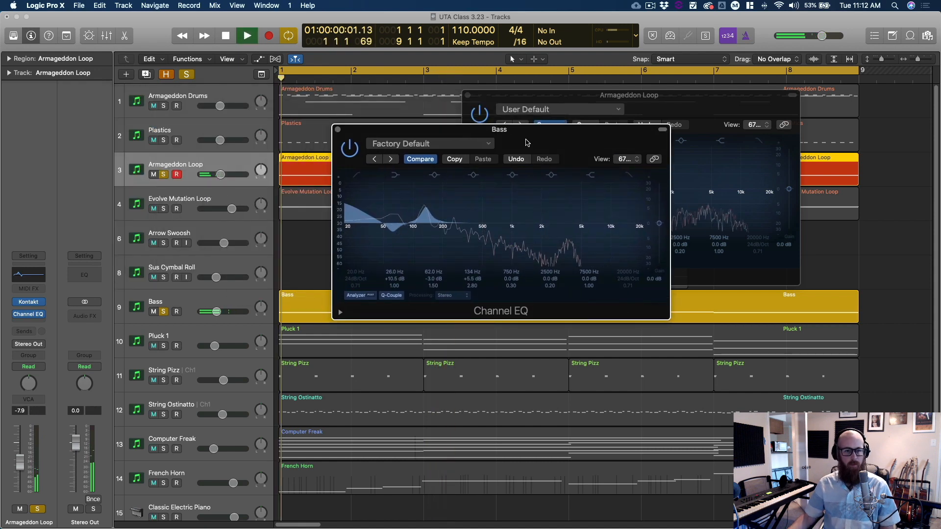
Step: Clear the solos to play the full arrangement, and solo only the Armageddon Loop
{"action": "left_click", "coordinate": [165, 175]}
{"action": "key", "text": "space"}
{"action": "key", "text": "space"}
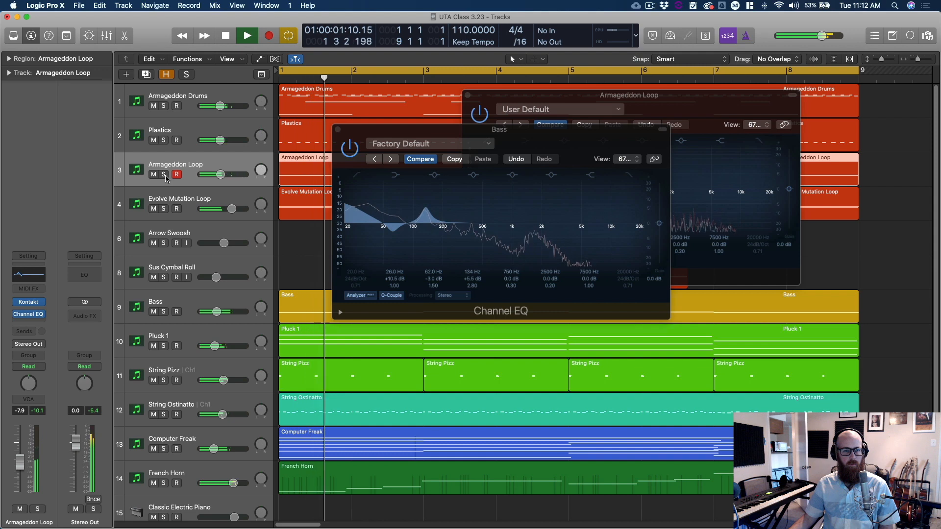
{"action": "left_click", "coordinate": [164, 175]}
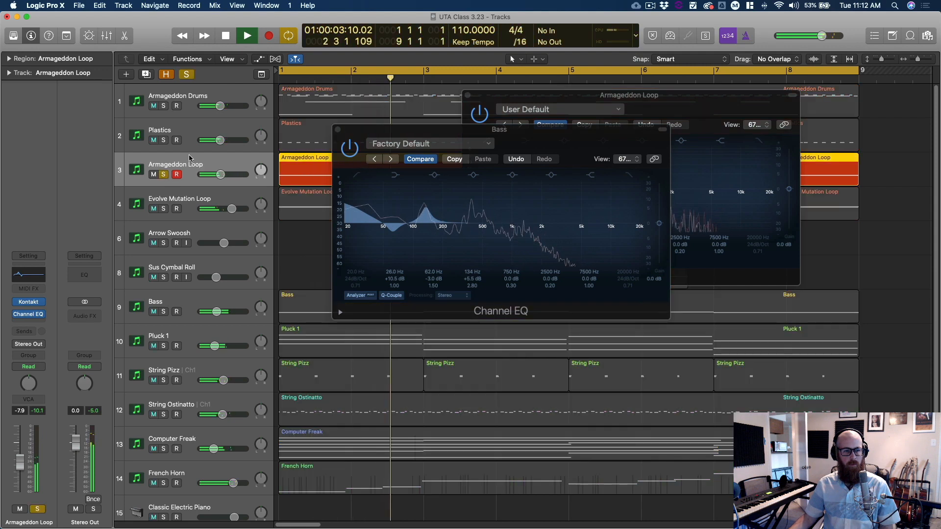
Step: Open the Armageddon Loop's Kontakt instrument and examine its Engine options
{"action": "mouse_move", "coordinate": [33, 306]}
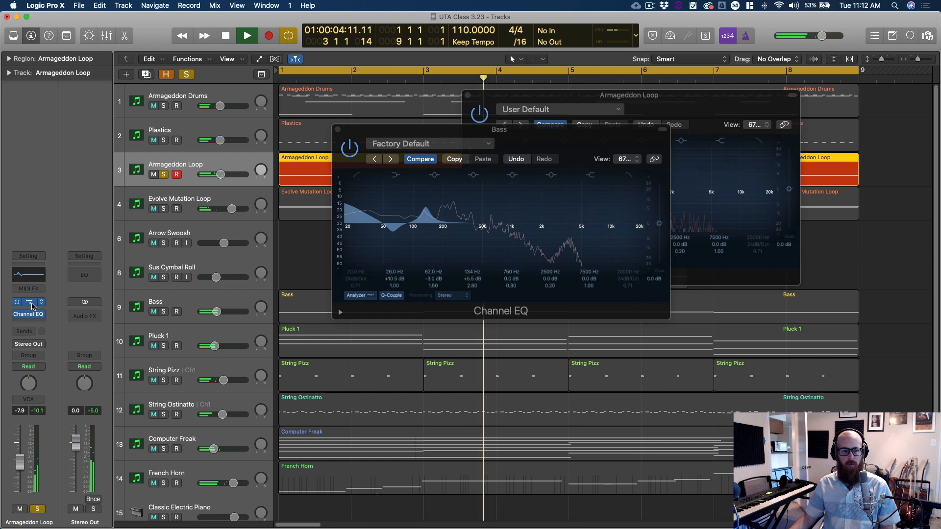
{"action": "left_click", "coordinate": [31, 304]}
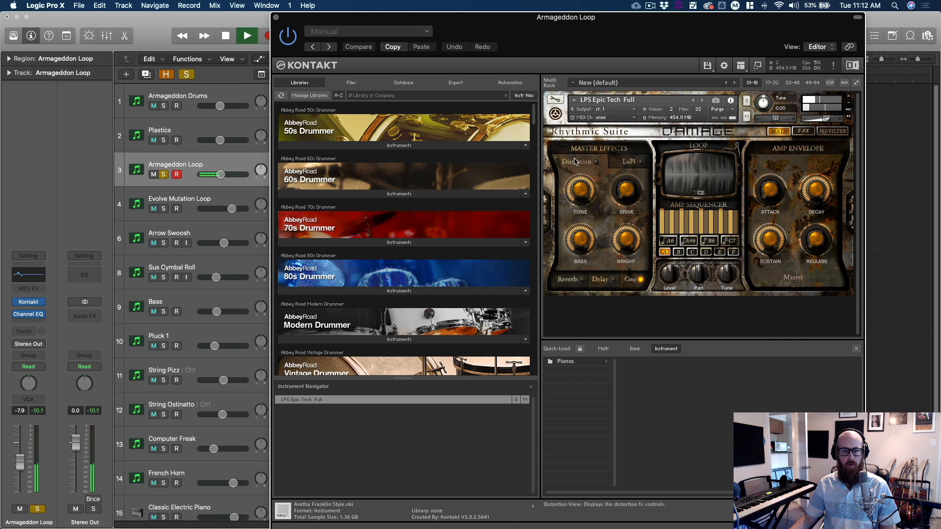
{"action": "left_click", "coordinate": [725, 65]}
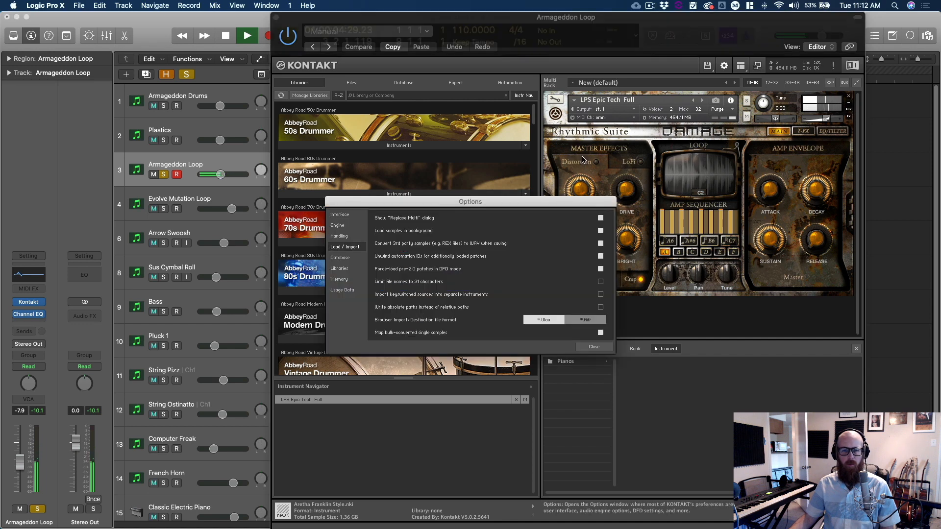
{"action": "left_click", "coordinate": [342, 226]}
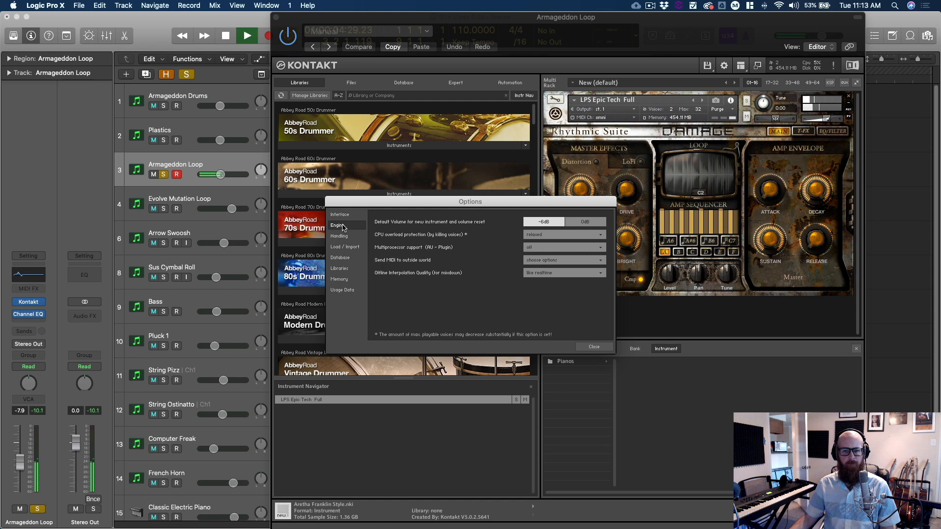
{"action": "left_click", "coordinate": [594, 347]}
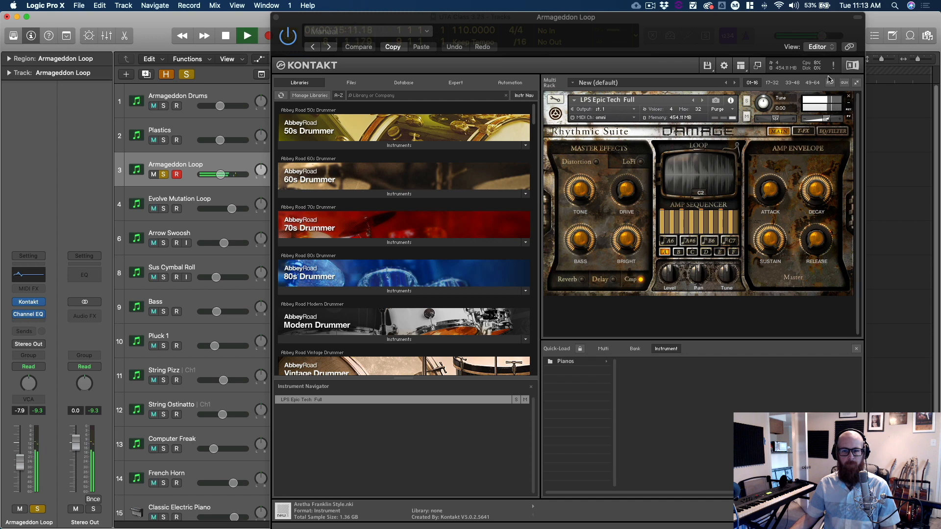
Step: Solo the Bass alongside the Armageddon Loop, close Kontakt, and raise the Armageddon Loop's volume to -5.6 dB
{"action": "left_click_drag", "start_coordinate": [606, 46], "coordinate": [664, 47]}
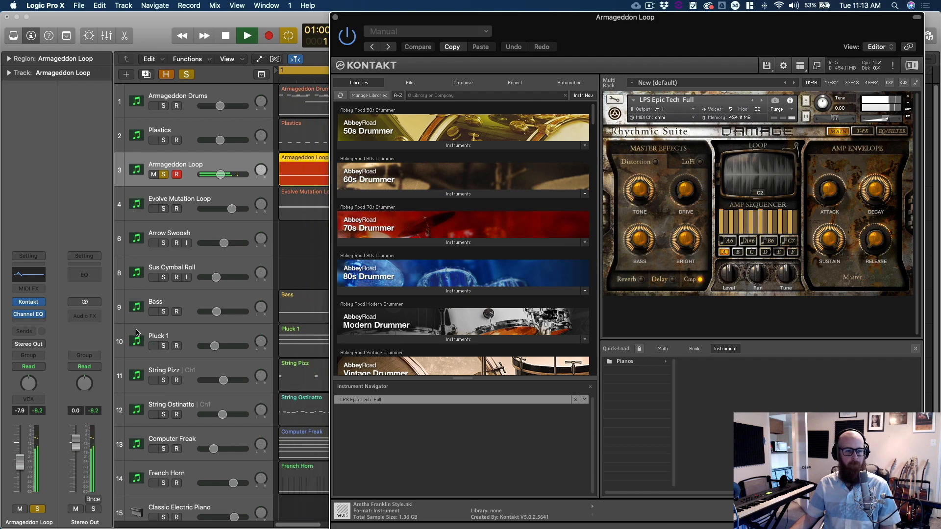
{"action": "left_click", "coordinate": [164, 312]}
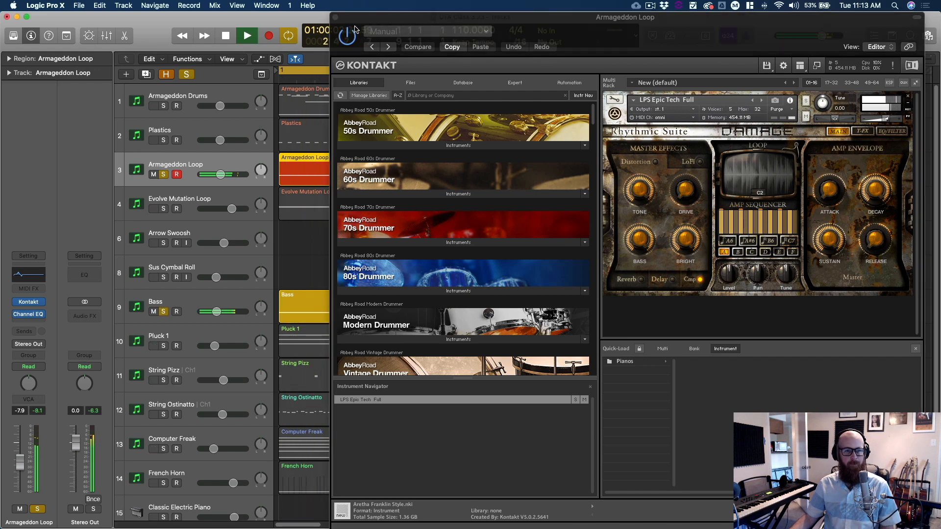
{"action": "left_click", "coordinate": [335, 17]}
{"action": "left_click_drag", "start_coordinate": [499, 133], "coordinate": [263, 93]}
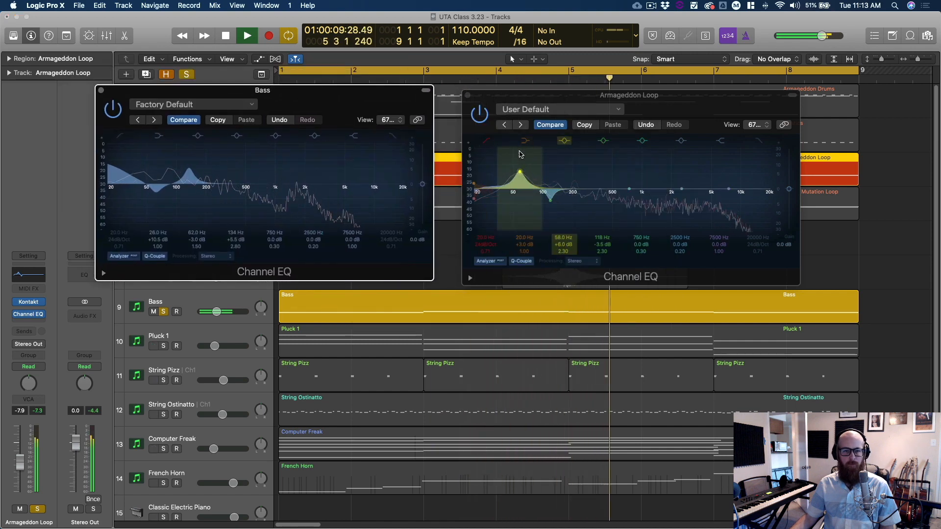
{"action": "left_click_drag", "start_coordinate": [264, 90], "coordinate": [547, 173]}
{"action": "left_click_drag", "start_coordinate": [19, 462], "coordinate": [22, 455]}
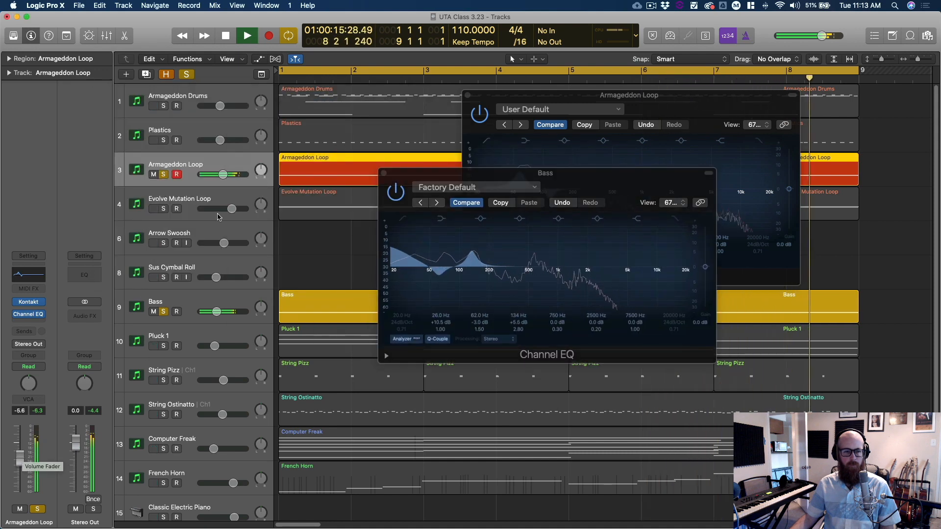
Step: Stop playback and stack the Bass EQ window beneath the Armageddon Loop EQ to compare their curves
{"action": "left_click_drag", "start_coordinate": [576, 175], "coordinate": [321, 97]}
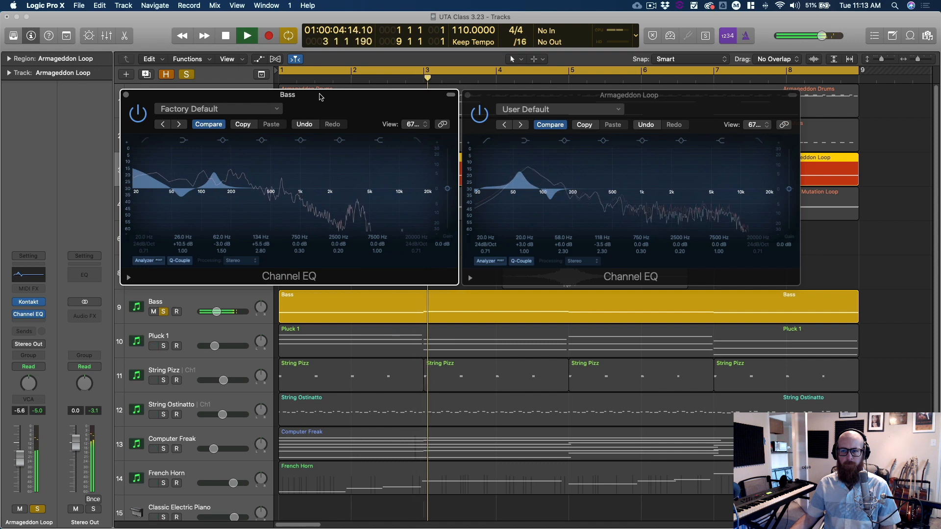
{"action": "left_click_drag", "start_coordinate": [217, 101], "coordinate": [552, 211]}
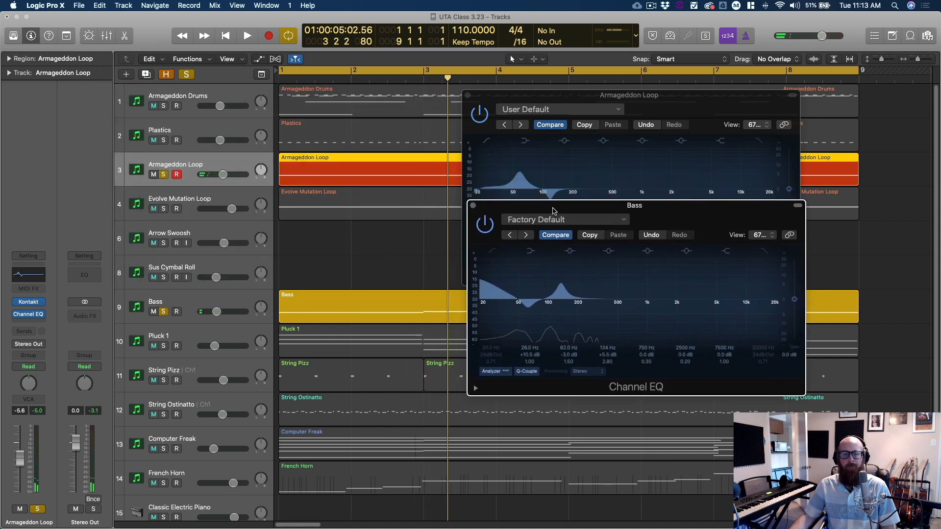
{"action": "left_click_drag", "start_coordinate": [639, 208], "coordinate": [637, 267]}
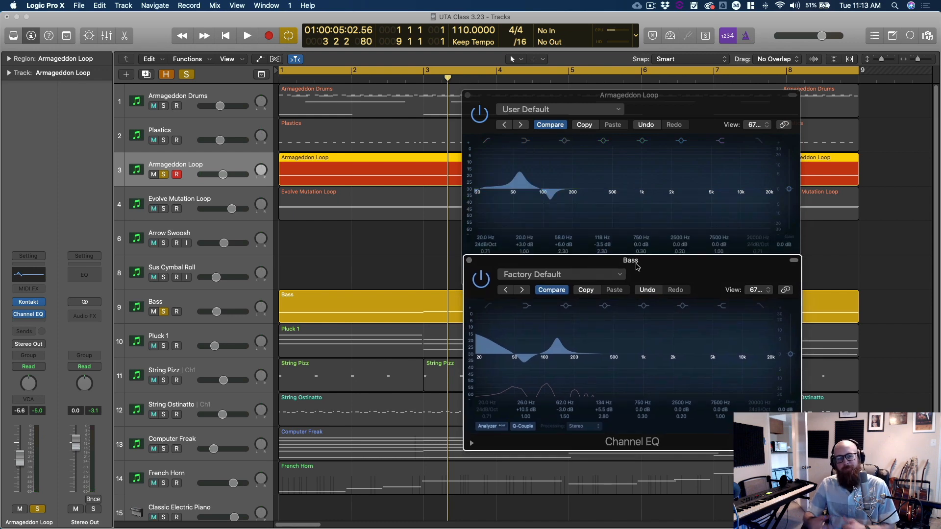
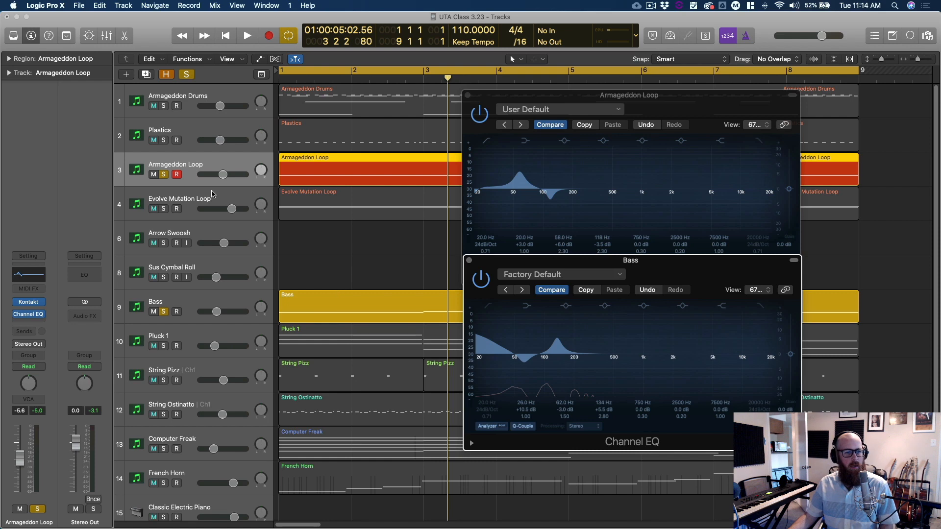
Step: Clear all solos and close both Channel EQ windows
{"action": "left_click", "coordinate": [164, 176], "text": "alt"}
{"action": "left_click", "coordinate": [314, 270]}
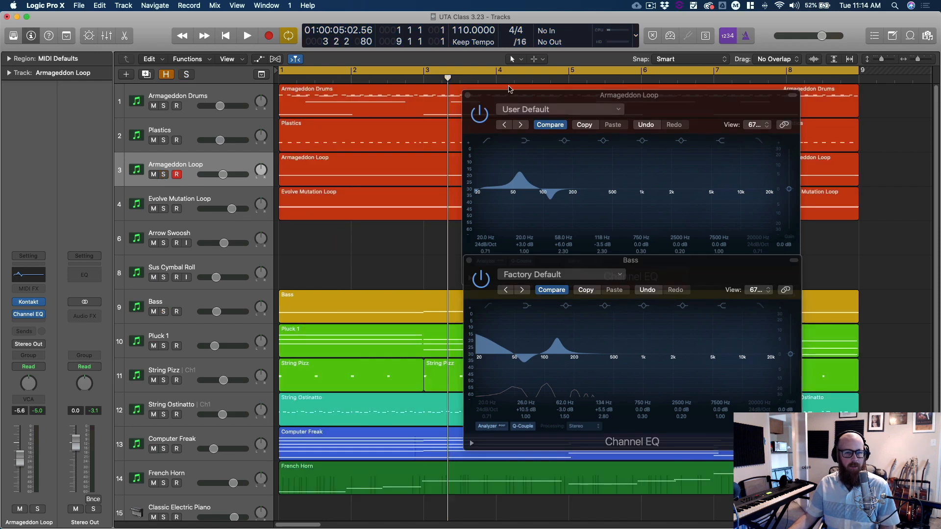
{"action": "left_click", "coordinate": [467, 95]}
{"action": "left_click", "coordinate": [469, 260]}
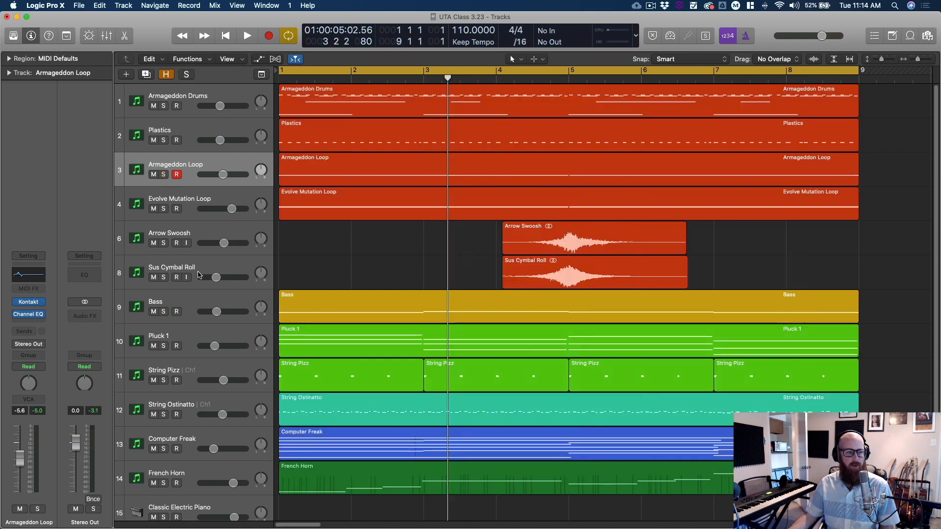
Step: Solo the tracks from Armageddon Drums through Sus Cymbal Roll and listen to them briefly
{"action": "left_click_drag", "start_coordinate": [163, 106], "coordinate": [164, 277]}
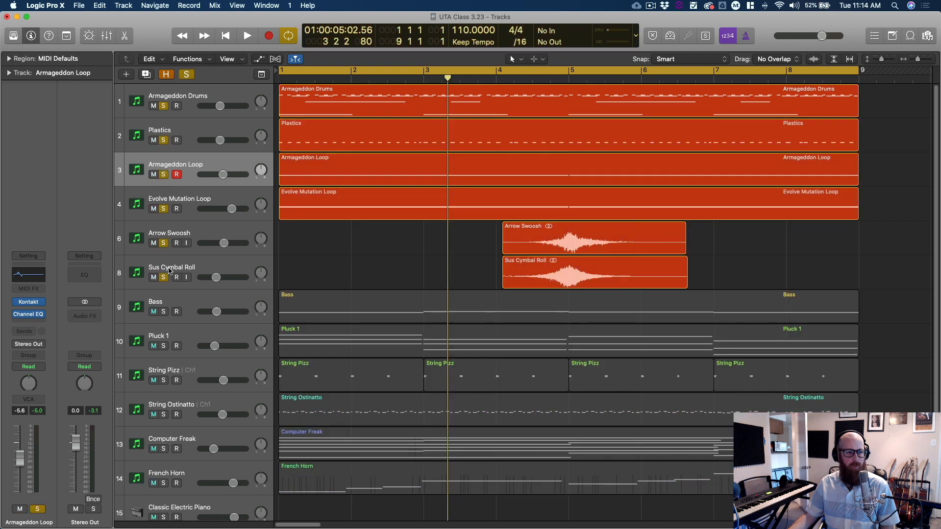
{"action": "key", "text": "space"}
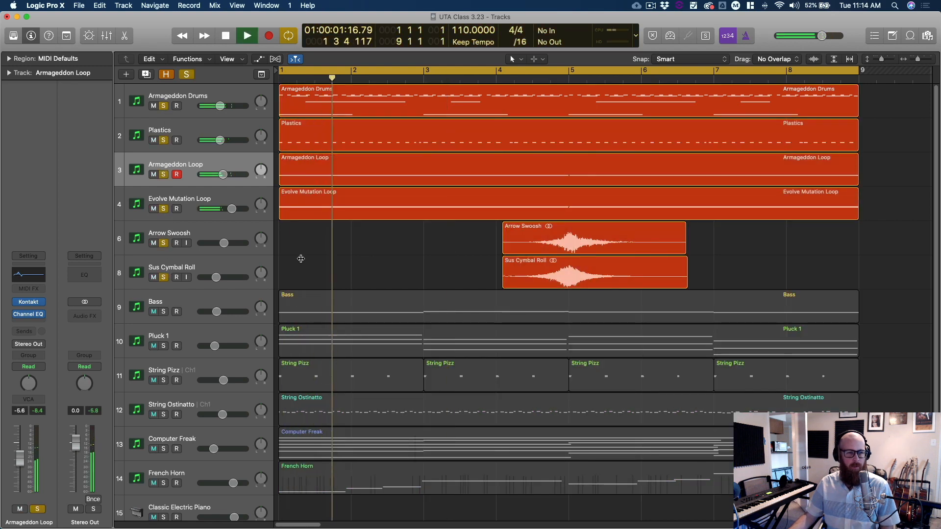
{"action": "left_click", "coordinate": [163, 180]}
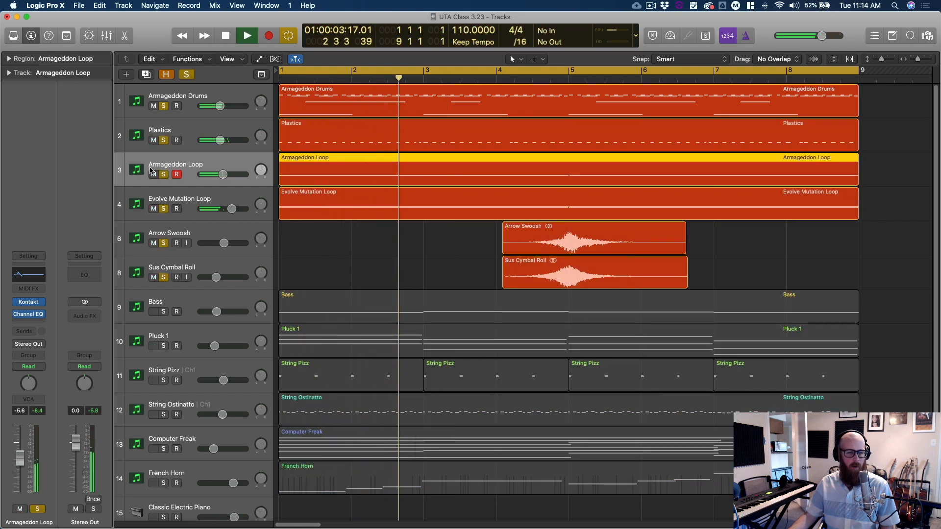
{"action": "key", "text": "space"}
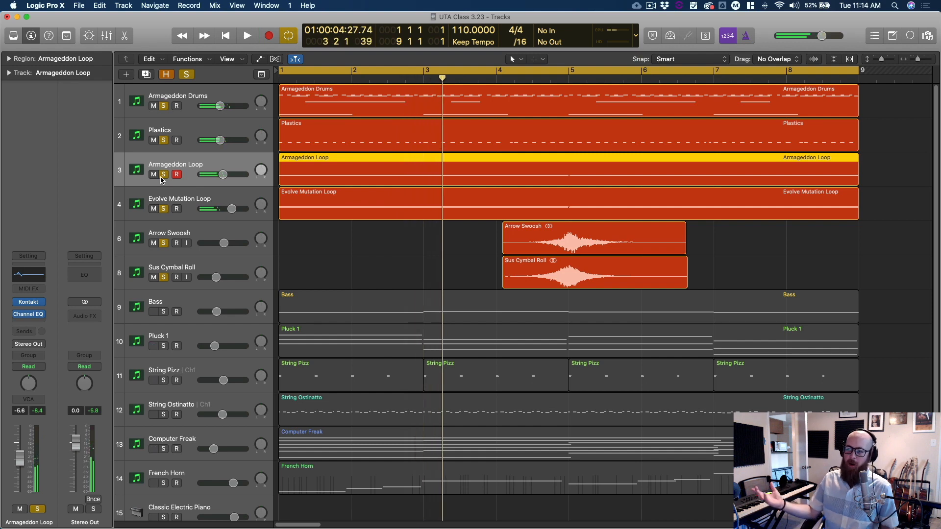
Step: Play the soloed percussion and effects tracks from the beginning of the arrangement
{"action": "key", "text": "Return"}
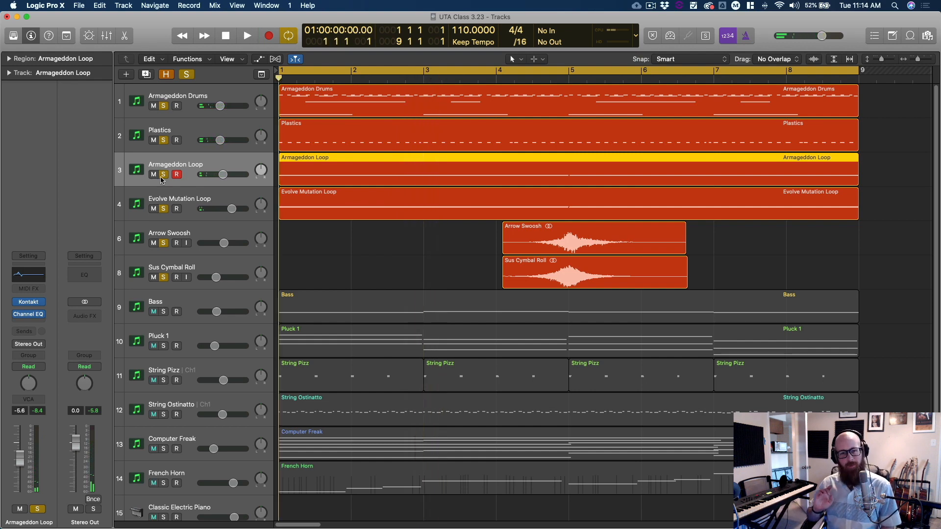
{"action": "key", "text": "space"}
{"action": "key", "text": "space"}
{"action": "key", "text": "Return"}
{"action": "key", "text": "space"}
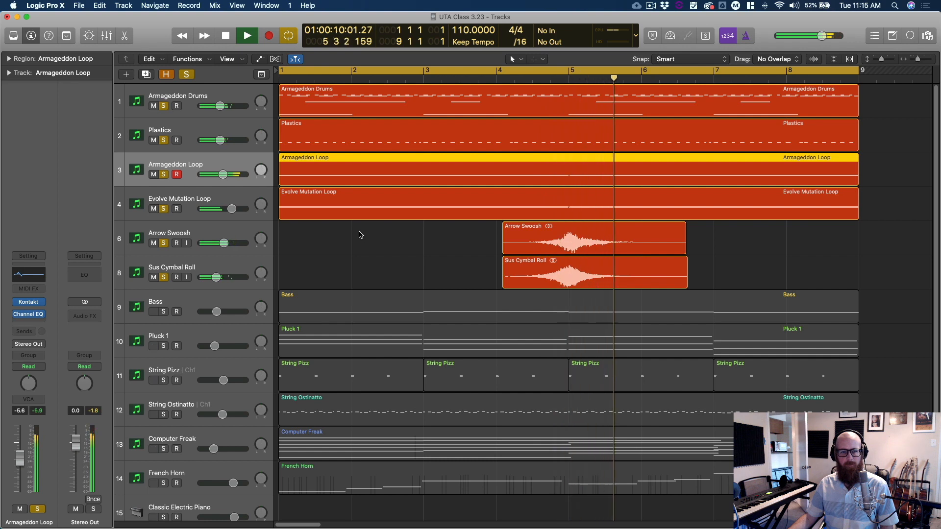
{"action": "key", "text": "space"}
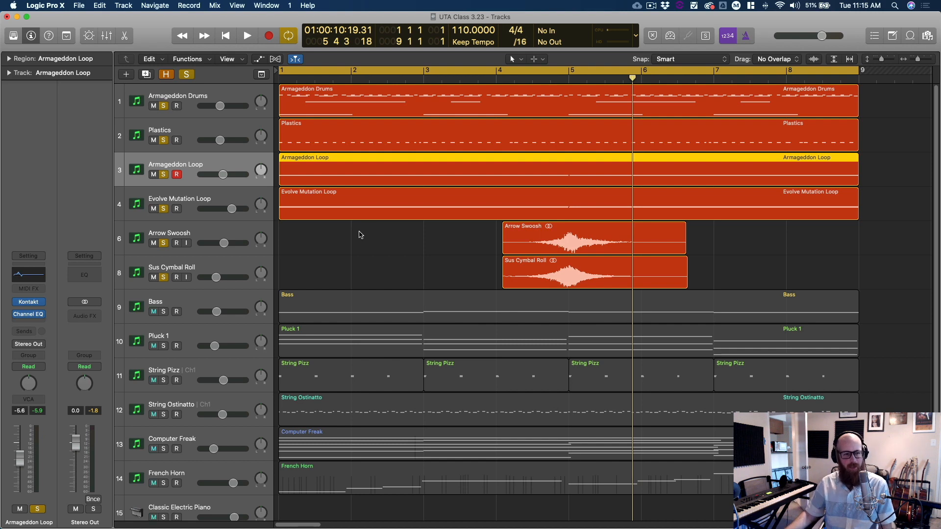
Step: Add the Bass to the soloed tracks and lower its volume to -13.0 dB during playback
{"action": "left_click", "coordinate": [164, 312]}
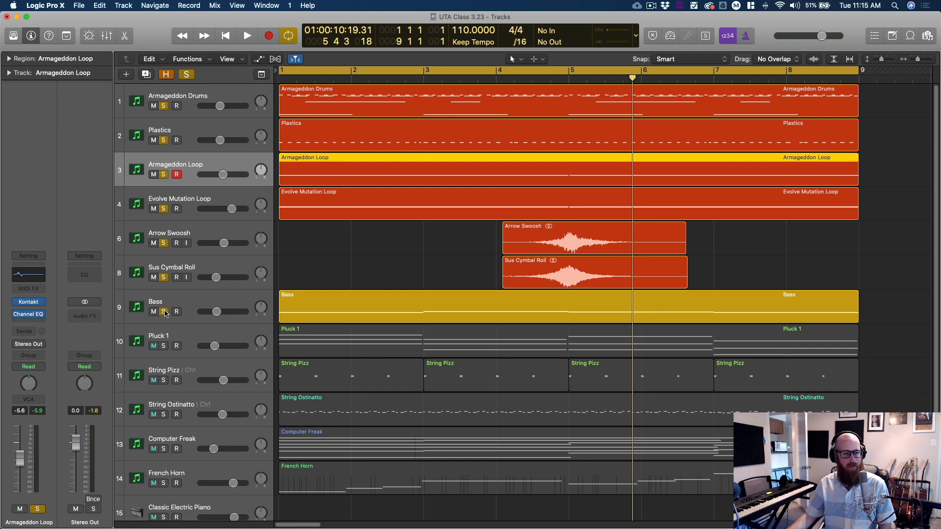
{"action": "left_click", "coordinate": [191, 297]}
{"action": "key", "text": "space"}
{"action": "key", "text": "space"}
{"action": "key", "text": "space"}
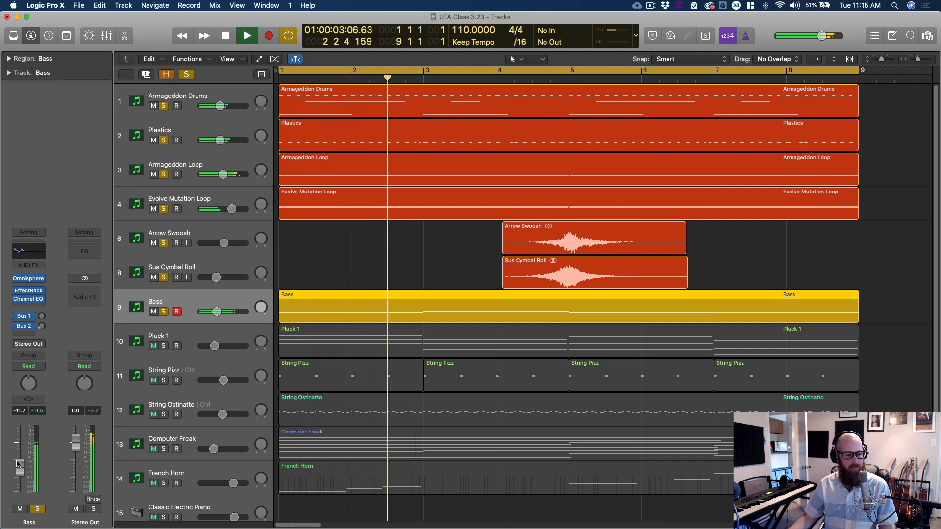
{"action": "mouse_move", "coordinate": [20, 468]}
{"action": "left_mouse_down"}
{"action": "mouse_move", "coordinate": [20, 490]}
{"action": "mouse_move", "coordinate": [20, 468]}
{"action": "left_mouse_up"}
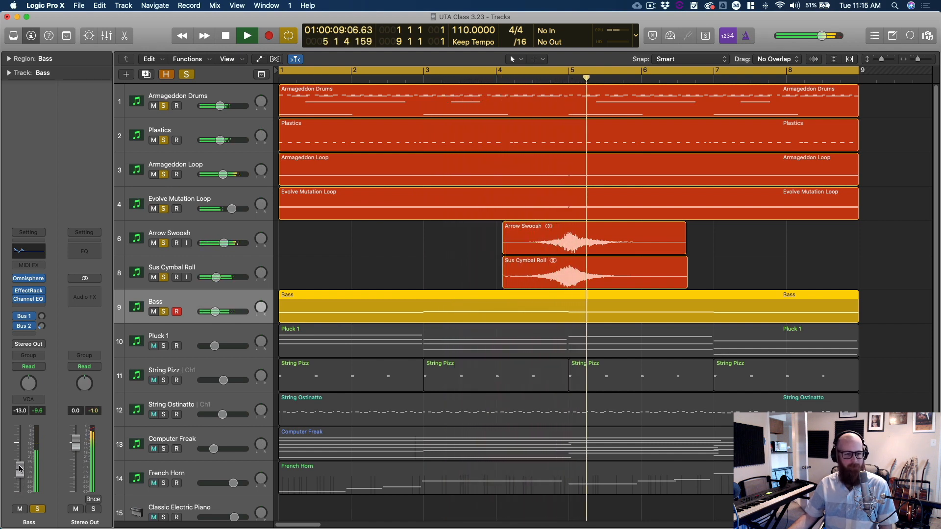
{"action": "key", "text": "space"}
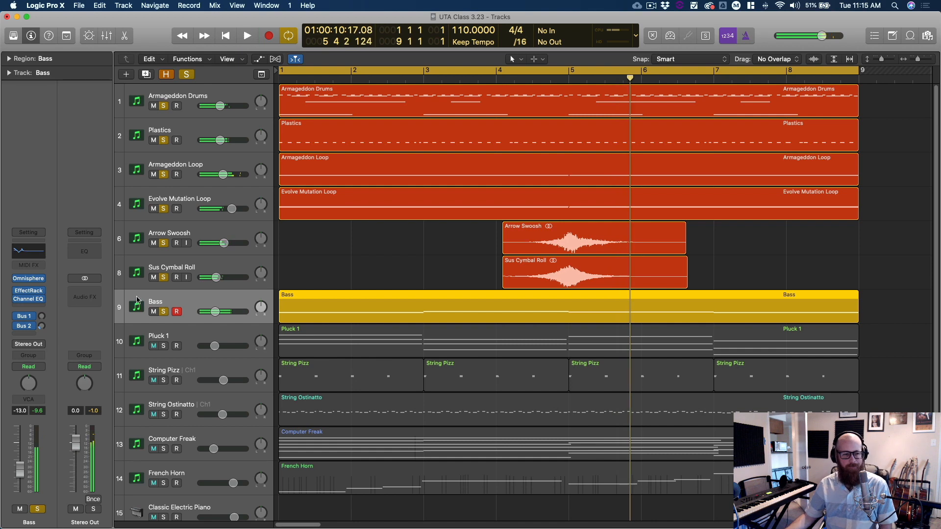
Step: Solo only Pluck 1, play it from the start, and examine layer A and the arpeggiator of its Omnisphere patch
{"action": "left_click", "coordinate": [164, 312]}
{"action": "left_click", "coordinate": [165, 345]}
{"action": "left_click", "coordinate": [226, 332]}
{"action": "key", "text": "Return"}
{"action": "key", "text": "space"}
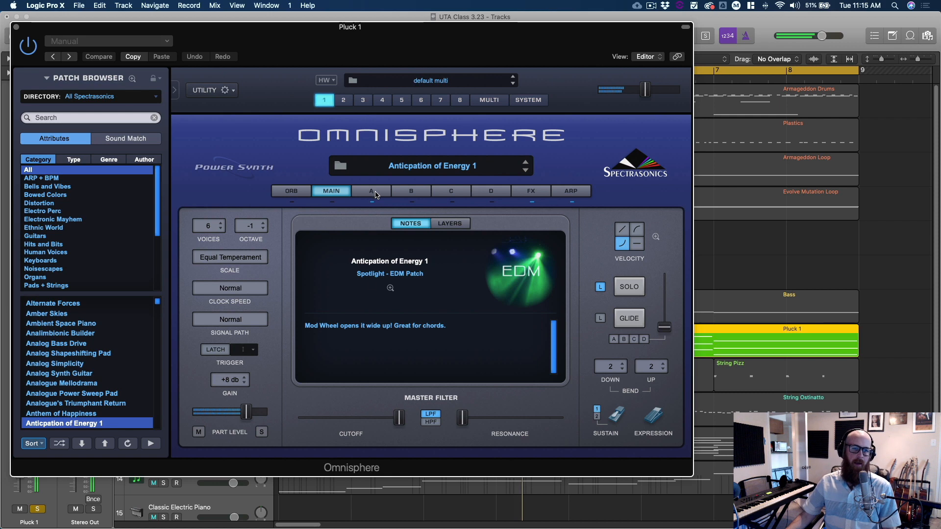
{"action": "left_click", "coordinate": [372, 191]}
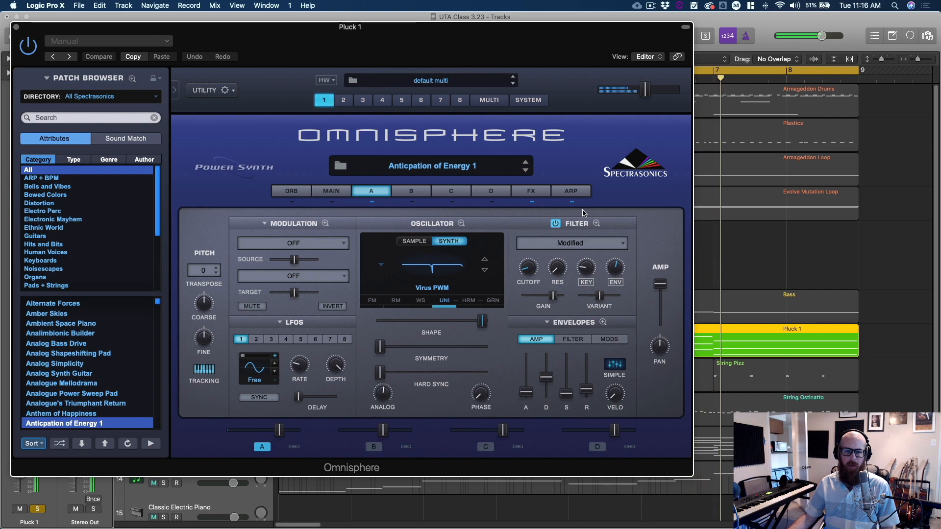
{"action": "left_click", "coordinate": [580, 194]}
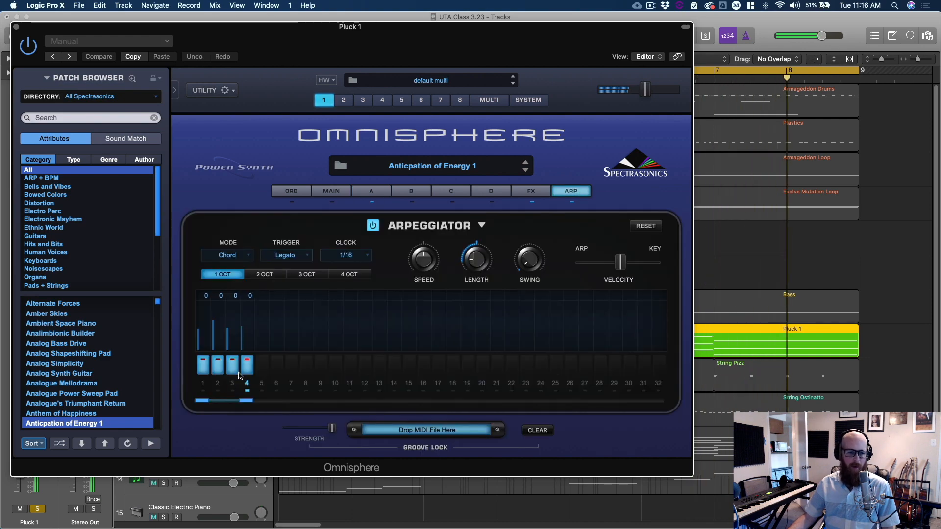
Step: Examine the ValhallaRoom reverb on Pluck 1 and compare the sound with the reverb bypassed and active
{"action": "left_click", "coordinate": [15, 27]}
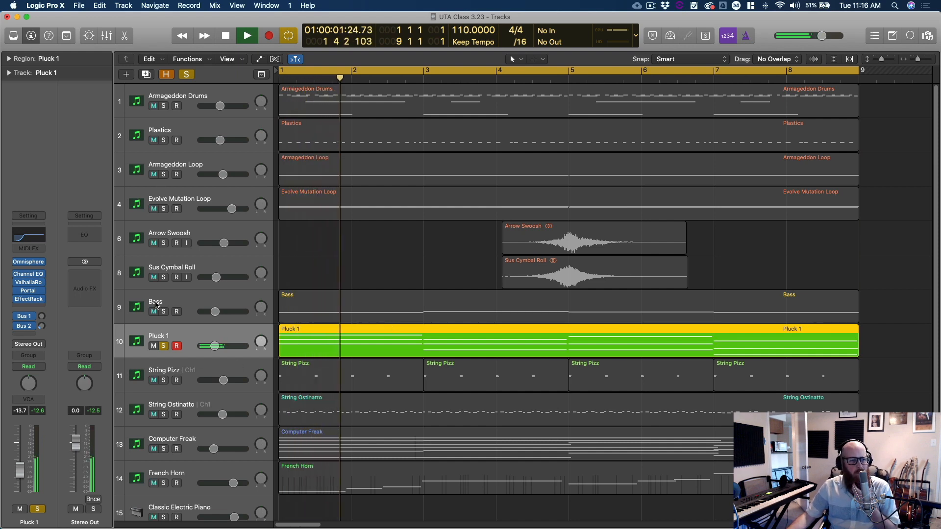
{"action": "left_click", "coordinate": [31, 285]}
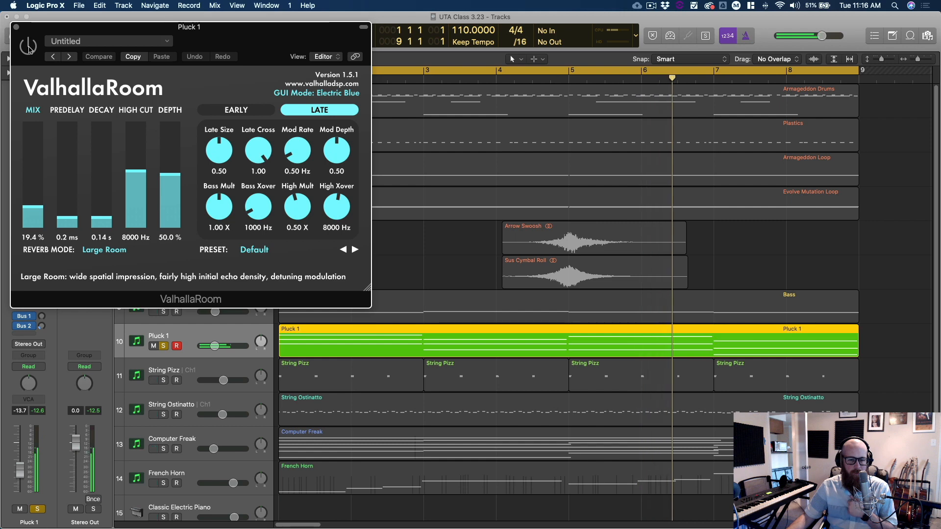
{"action": "left_click", "coordinate": [28, 50]}
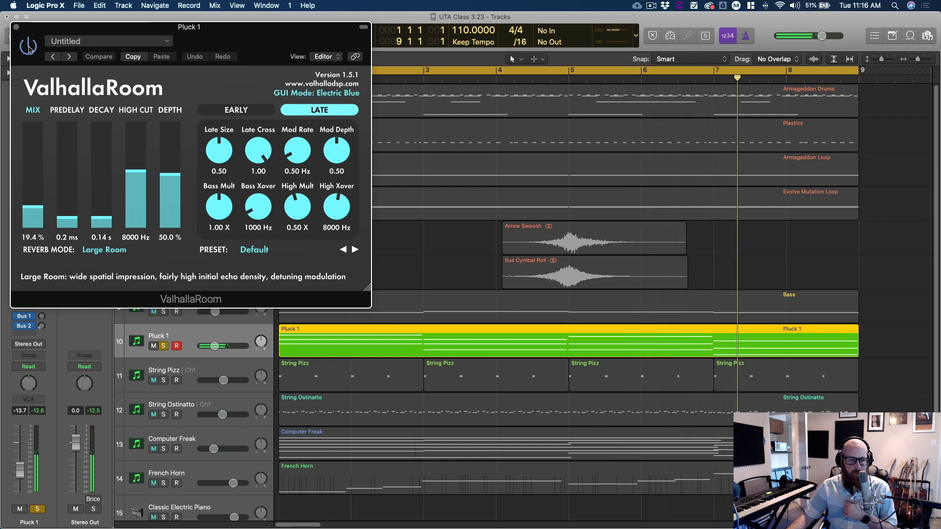
{"action": "left_click", "coordinate": [17, 27]}
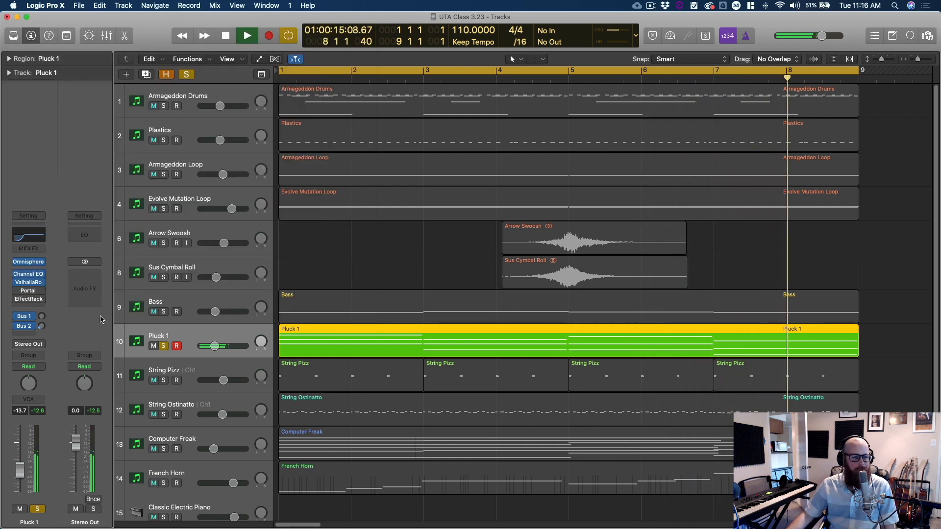
Step: Inspect the grain controls of Pluck 1's Portal effect and set its dry/wet mix to 37 percent
{"action": "left_click", "coordinate": [41, 289]}
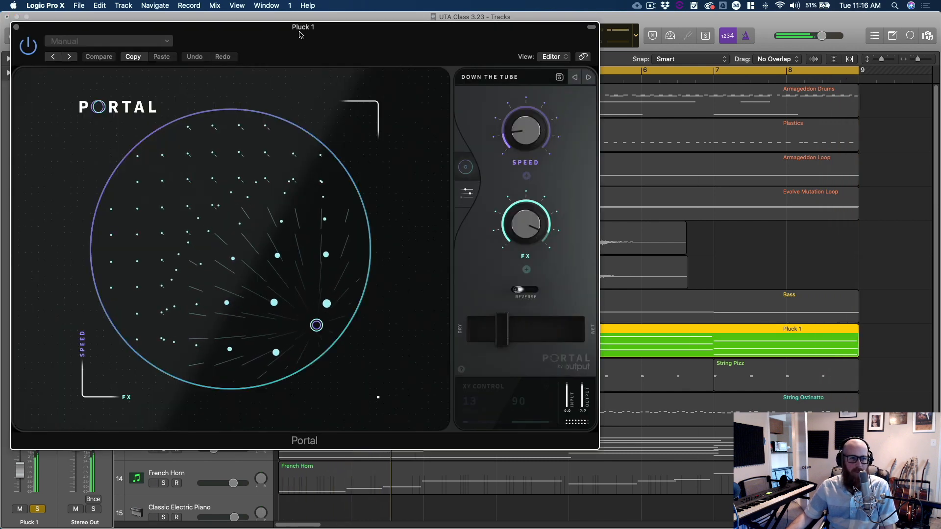
{"action": "left_click_drag", "start_coordinate": [299, 34], "coordinate": [550, 54]}
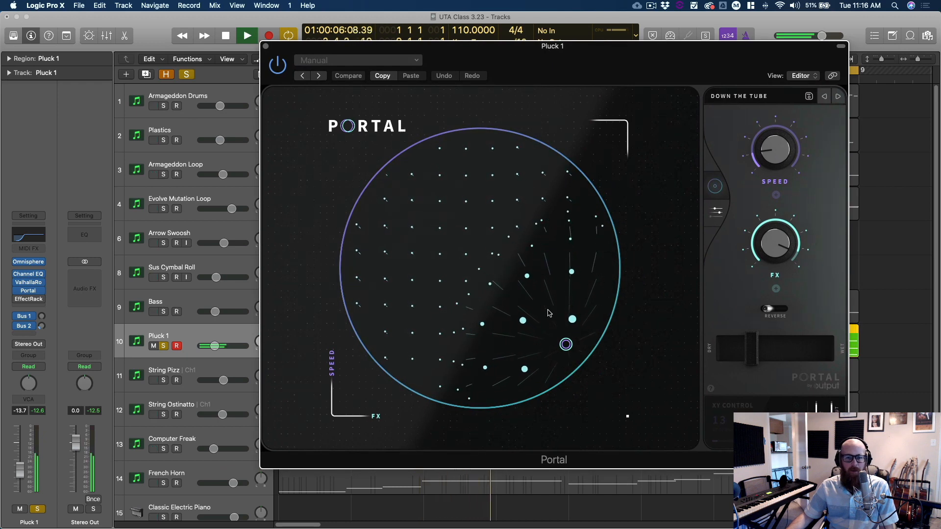
{"action": "left_click", "coordinate": [715, 215]}
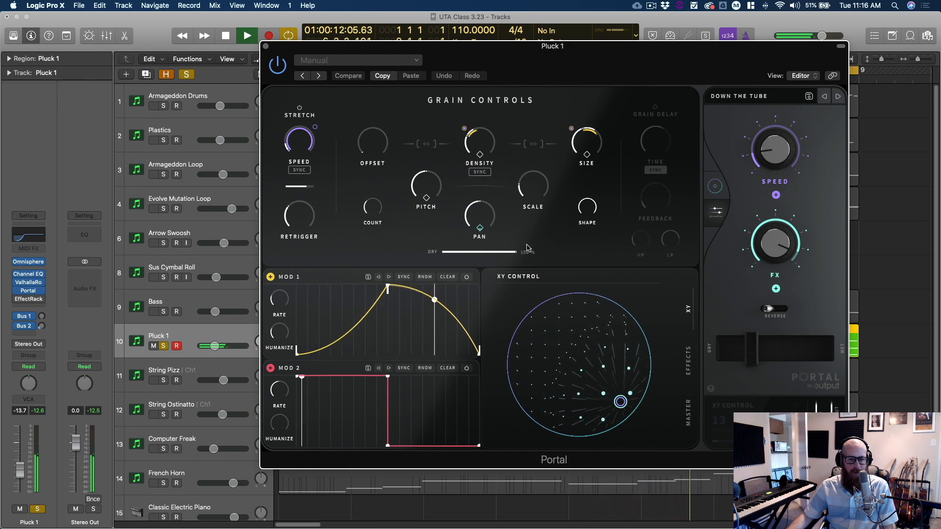
{"action": "left_click", "coordinate": [715, 187]}
{"action": "left_click_drag", "start_coordinate": [753, 347], "coordinate": [762, 345]}
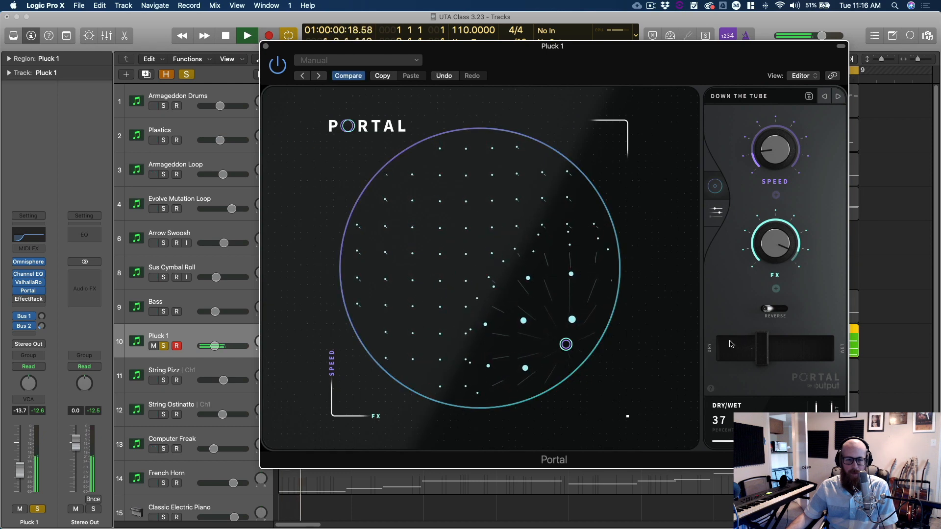
Step: Review Portal's grain controls again, compare Pluck 1 soloed against the other tracks, and close the effect
{"action": "left_click", "coordinate": [716, 211]}
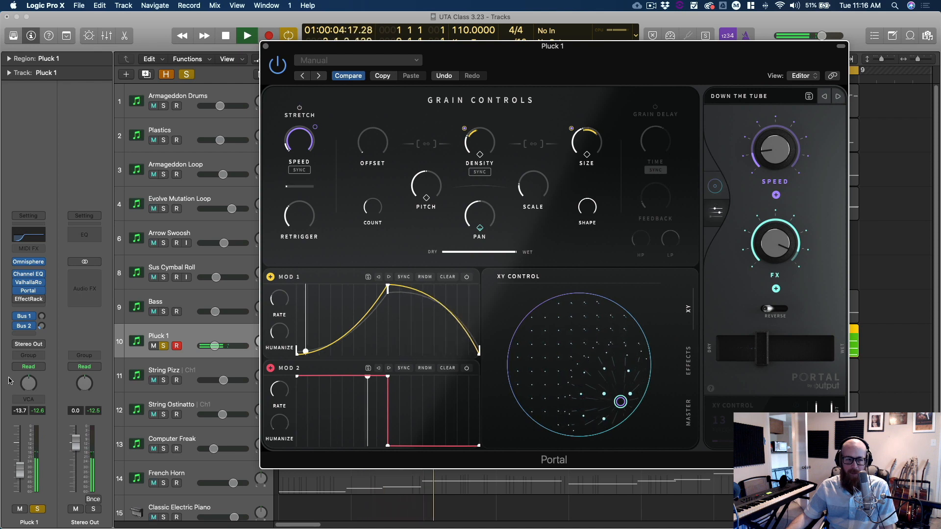
{"action": "left_click", "coordinate": [164, 346]}
{"action": "left_click", "coordinate": [164, 346]}
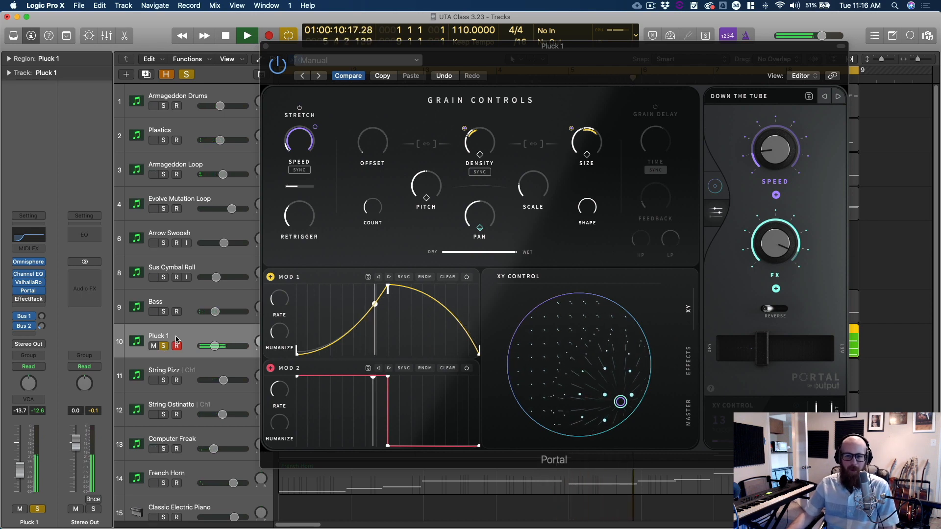
{"action": "mouse_move", "coordinate": [22, 301]}
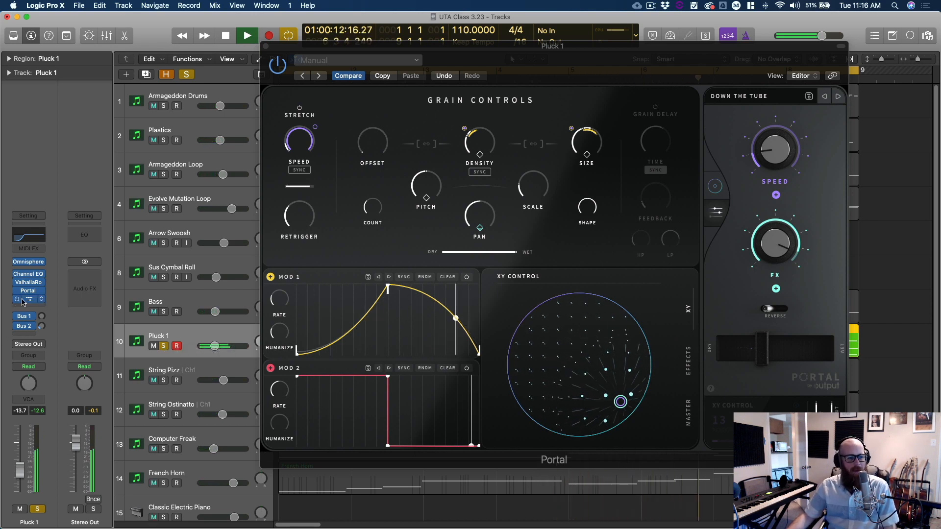
{"action": "left_click", "coordinate": [264, 78]}
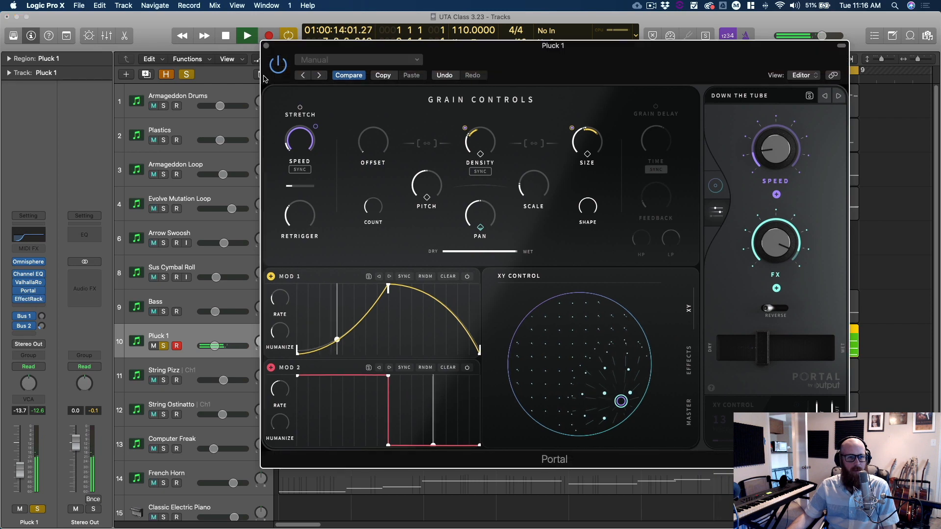
{"action": "left_click", "coordinate": [265, 46]}
Step: Adjust the Decapitator drive in Pluck 1's EffectRack and compare the sound with the Decapitator bypassed and active
{"action": "mouse_move", "coordinate": [29, 300]}
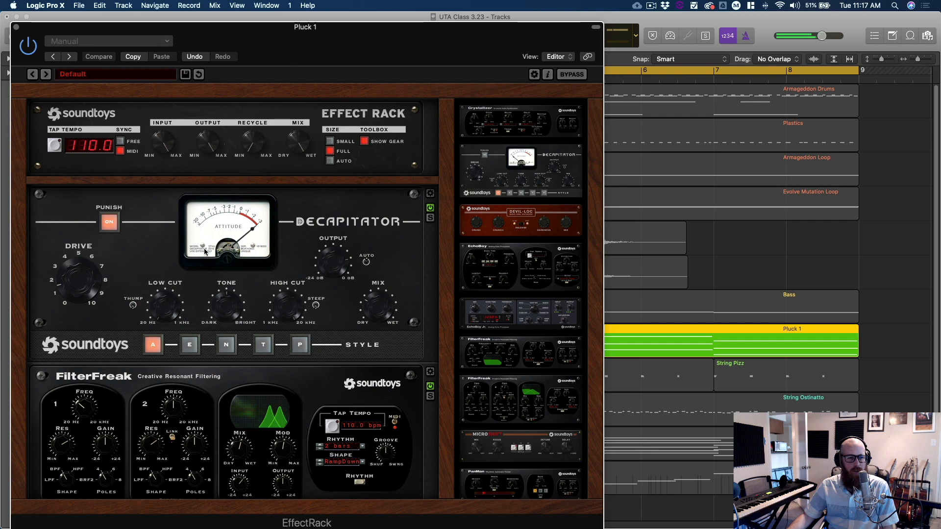
{"action": "left_click", "coordinate": [431, 208]}
{"action": "left_click", "coordinate": [430, 210]}
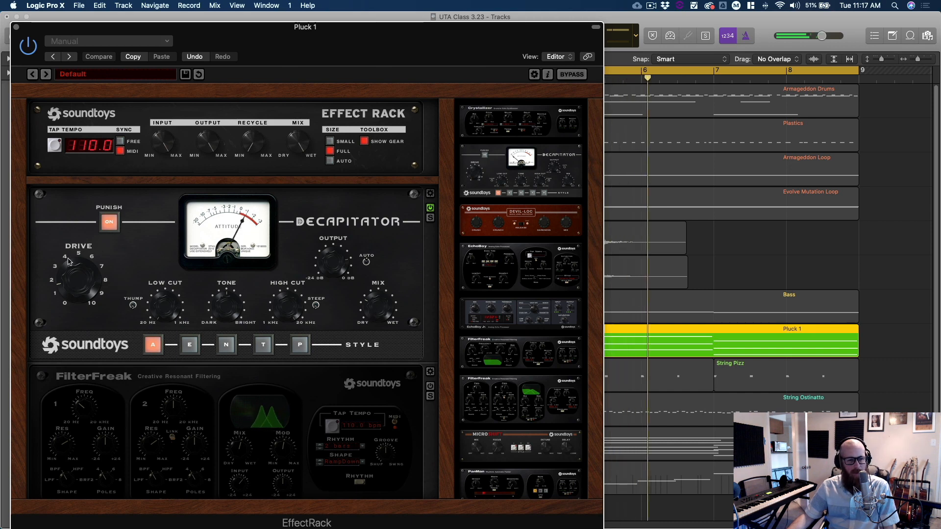
{"action": "left_click_drag", "start_coordinate": [71, 264], "coordinate": [67, 239]}
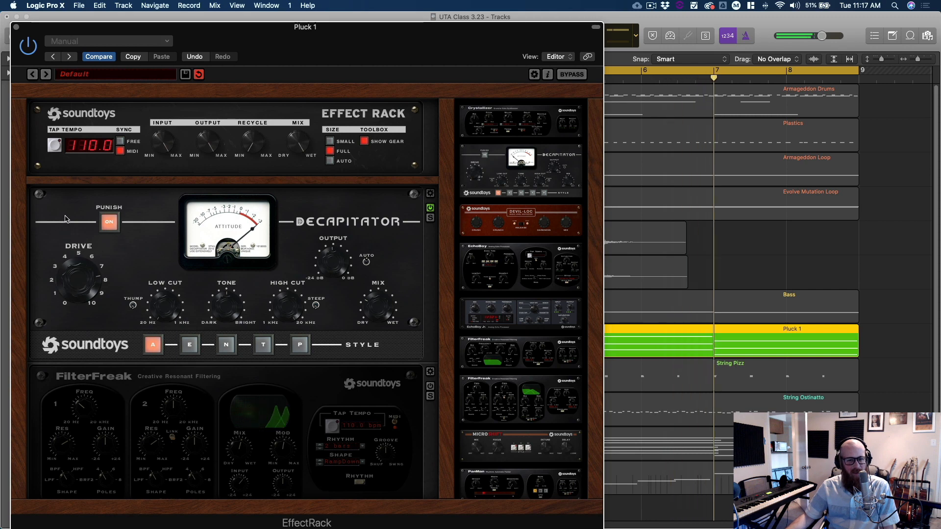
{"action": "left_click_drag", "start_coordinate": [84, 281], "coordinate": [91, 345]}
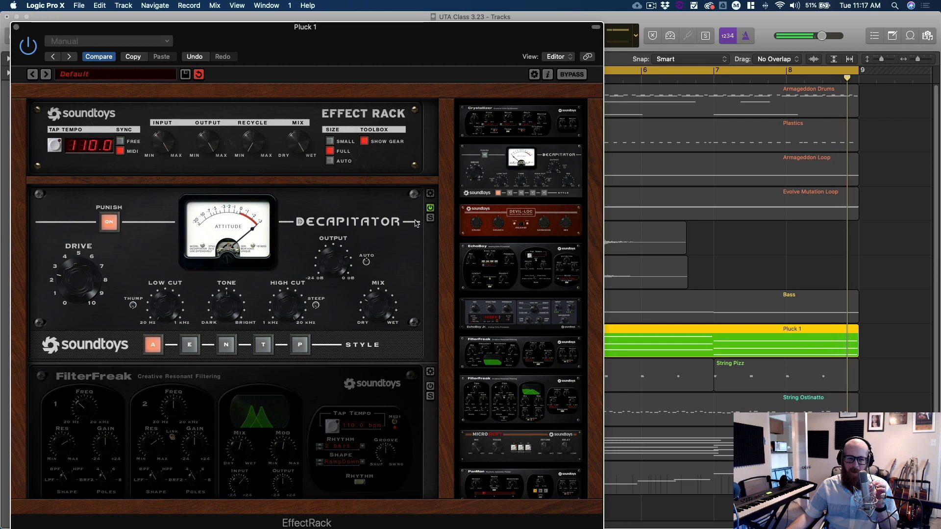
{"action": "left_click", "coordinate": [430, 209]}
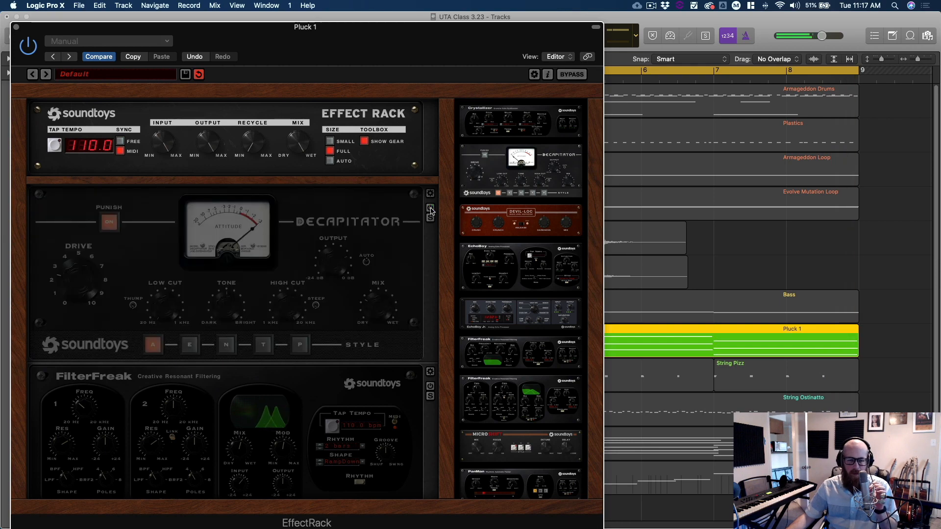
{"action": "left_click", "coordinate": [430, 209]}
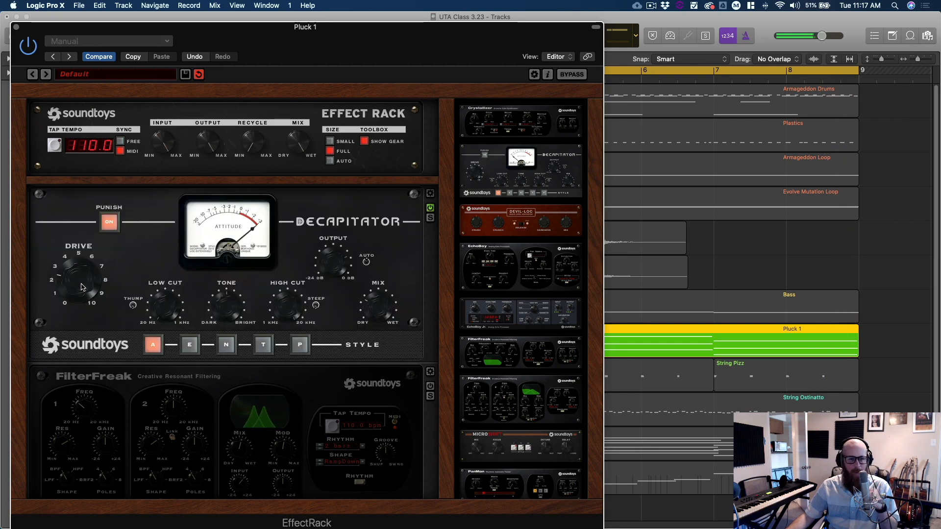
Step: Reactivate FilterFreak in Pluck 1's EffectRack and close the rack
{"action": "scroll", "coordinate": [126, 288], "scroll_direction": "down", "scroll_amount": 2}
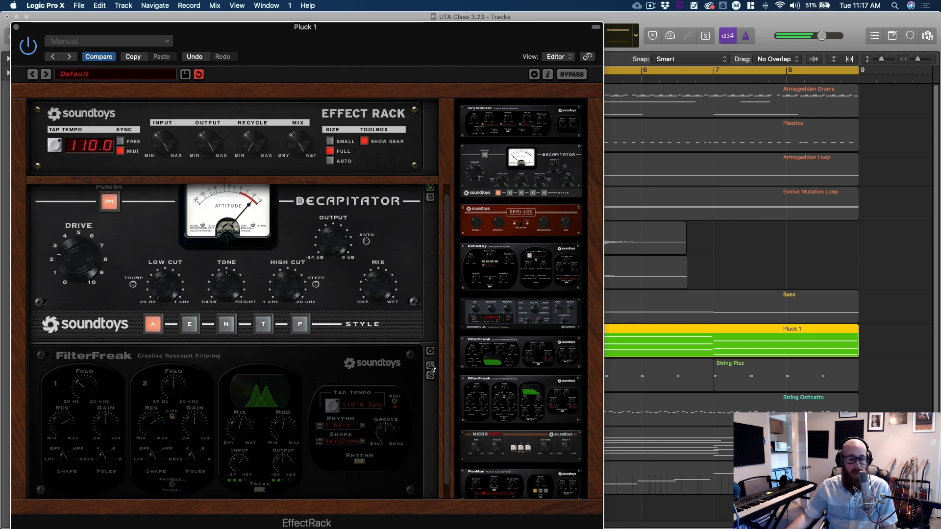
{"action": "left_click", "coordinate": [430, 366]}
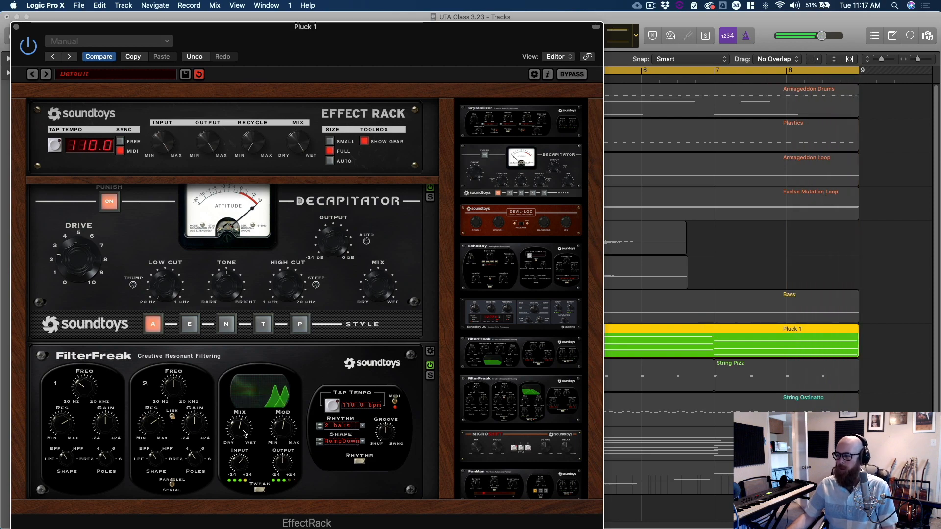
{"action": "left_click", "coordinate": [17, 28]}
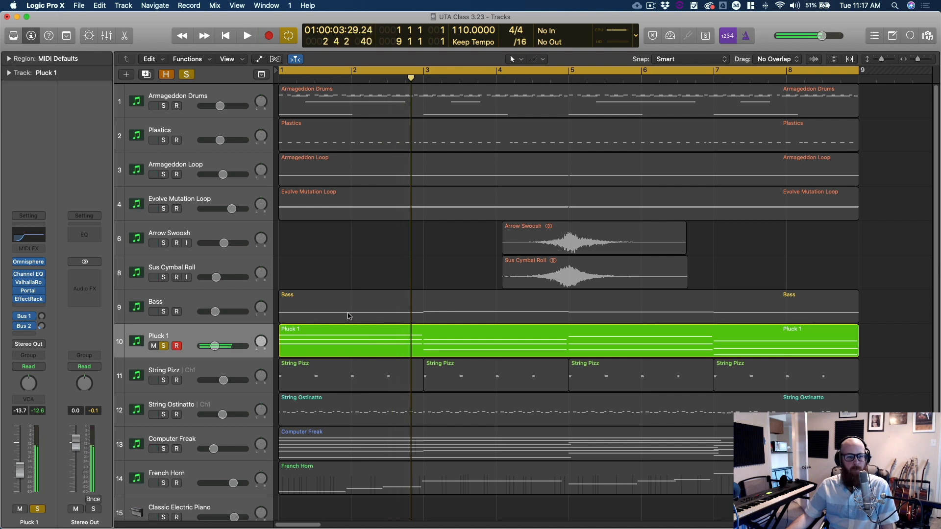
Step: Solo String Pizz instead of Pluck 1 and play it from the beginning
{"action": "left_click", "coordinate": [164, 346]}
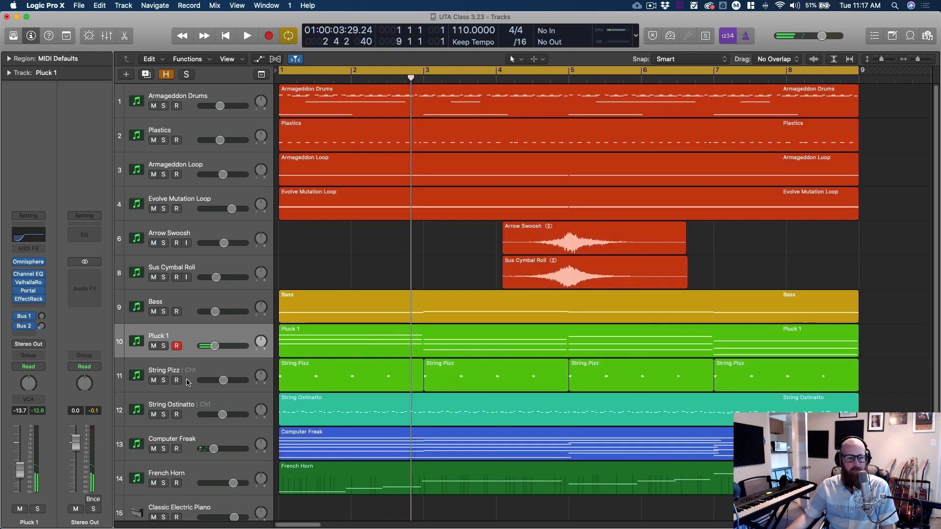
{"action": "left_click", "coordinate": [163, 380]}
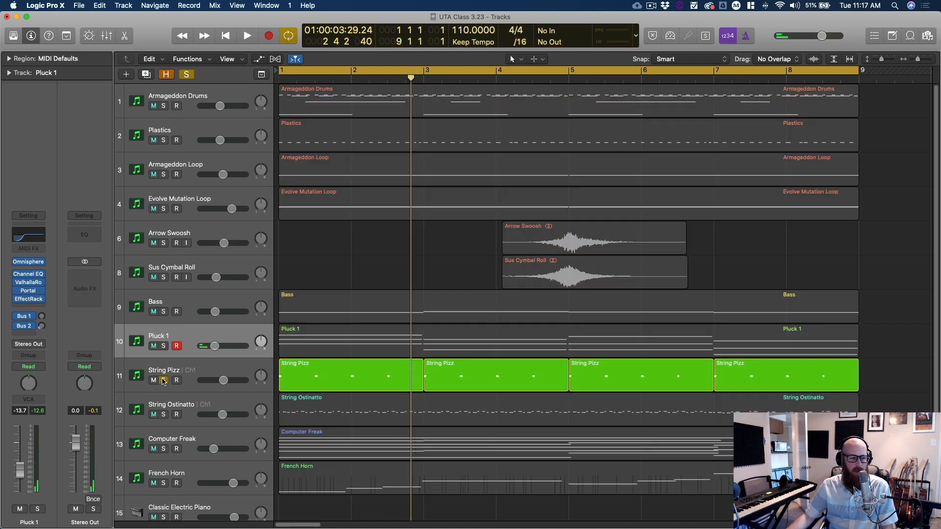
{"action": "key", "text": "space"}
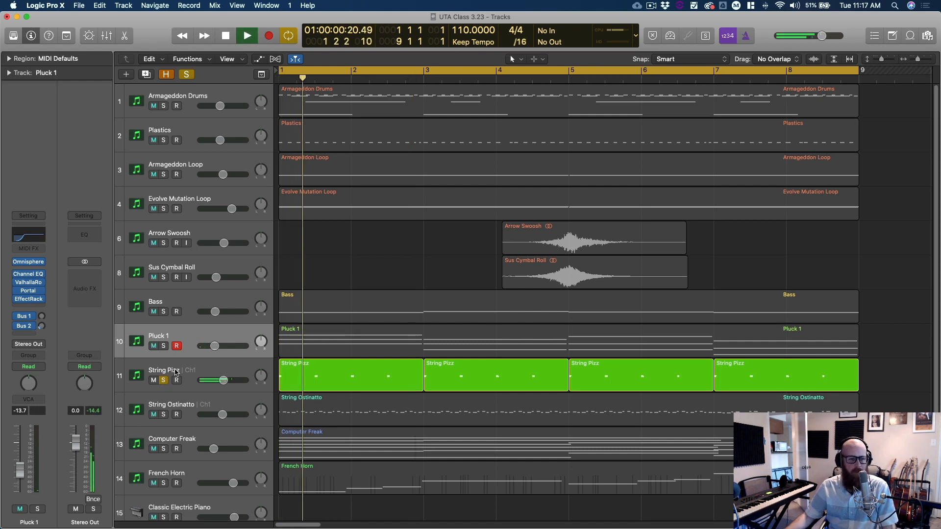
Step: Cut the low frequencies of the String Pizz track with a Channel EQ low-cut filter
{"action": "left_click", "coordinate": [206, 370]}
{"action": "left_click", "coordinate": [28, 264]}
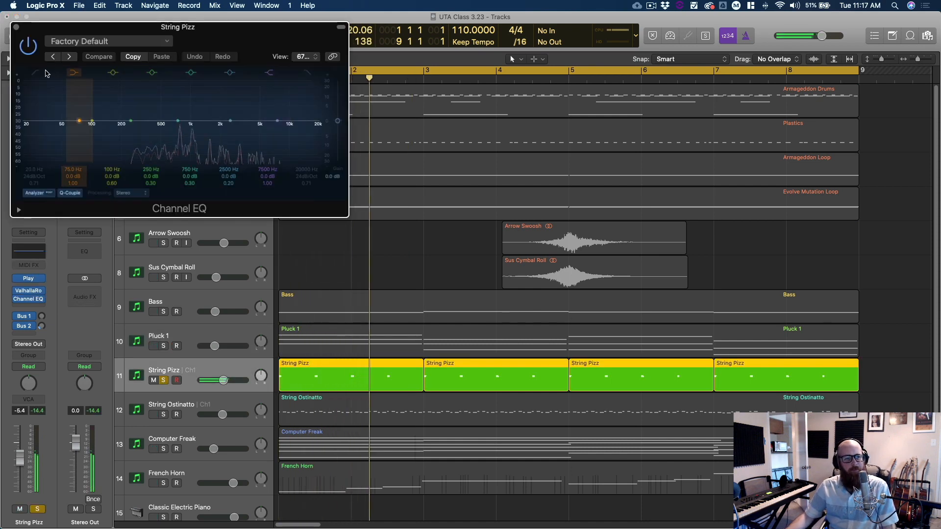
{"action": "left_click_drag", "start_coordinate": [31, 141], "coordinate": [151, 135]}
{"action": "left_click", "coordinate": [16, 27]}
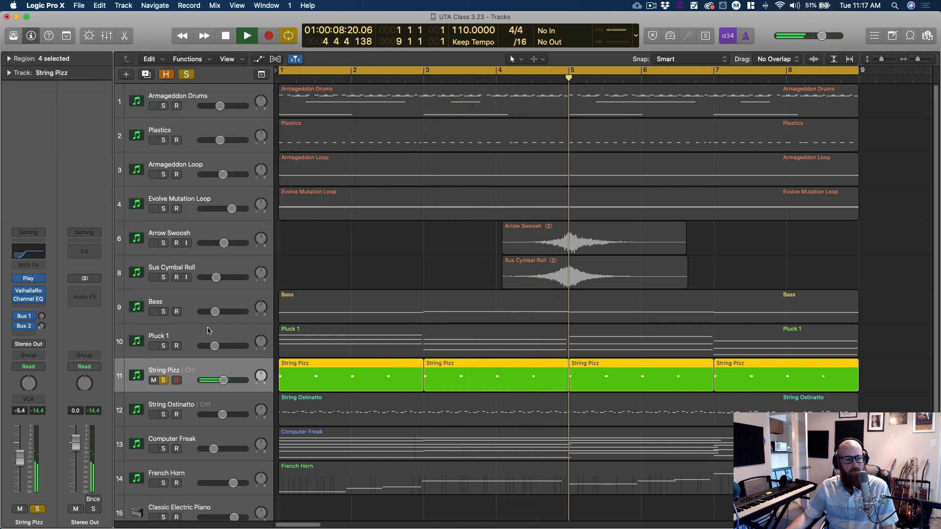
Step: Solo Pluck 1 alongside String Pizz and examine the 1st Violins patches loaded in String Pizz's Play instrument
{"action": "left_click", "coordinate": [163, 346]}
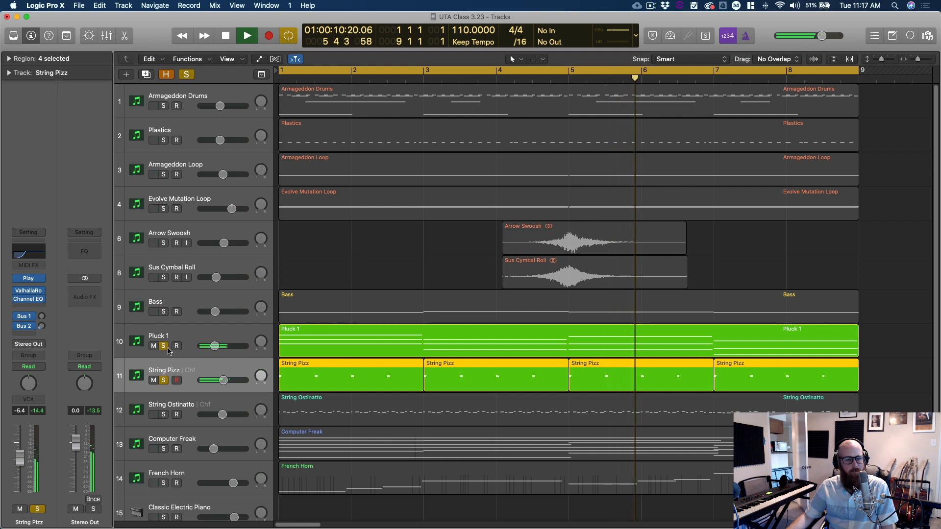
{"action": "left_click", "coordinate": [29, 279]}
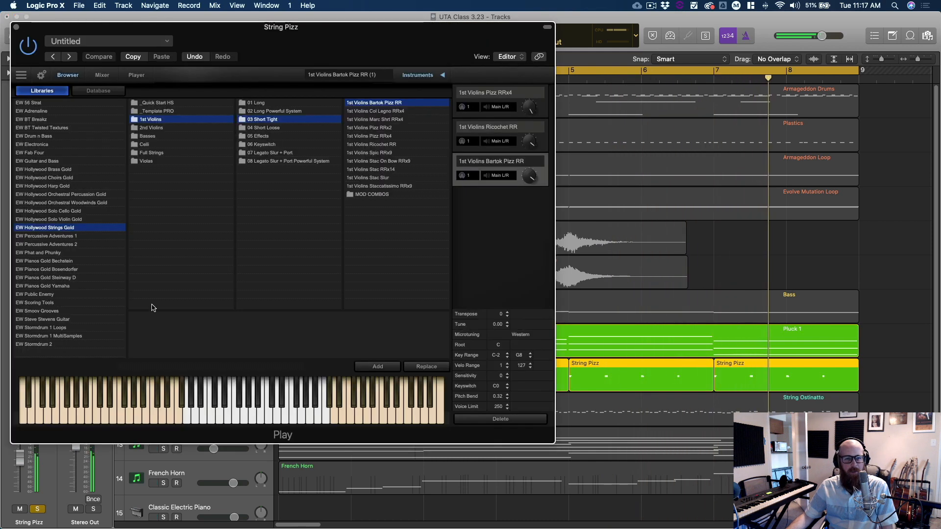
{"action": "left_click_drag", "start_coordinate": [392, 31], "coordinate": [490, 33]}
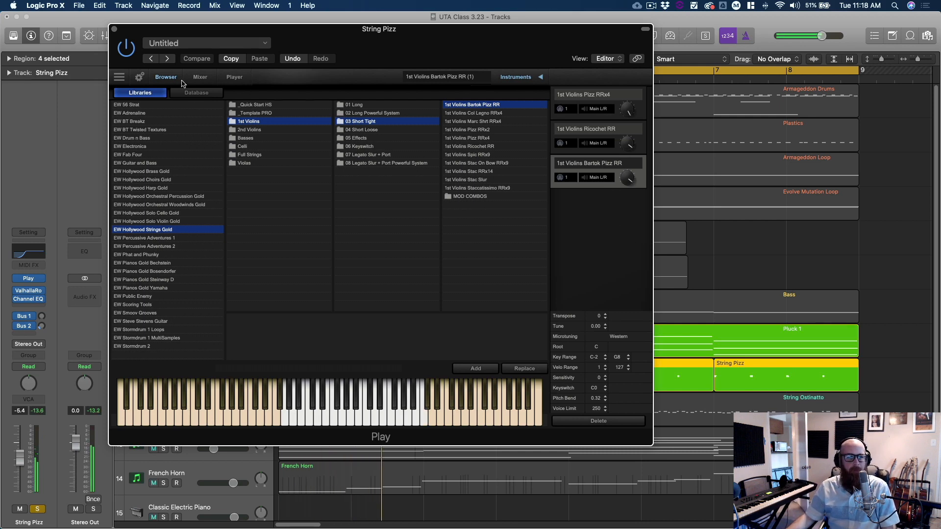
Step: Raise the gain of 1st Violins Bartok Pizz RR and 1st Violins Ricochet RR to 12.0 dB in Play's mixer
{"action": "left_click", "coordinate": [200, 77]}
{"action": "left_click_drag", "start_coordinate": [237, 169], "coordinate": [242, 159]}
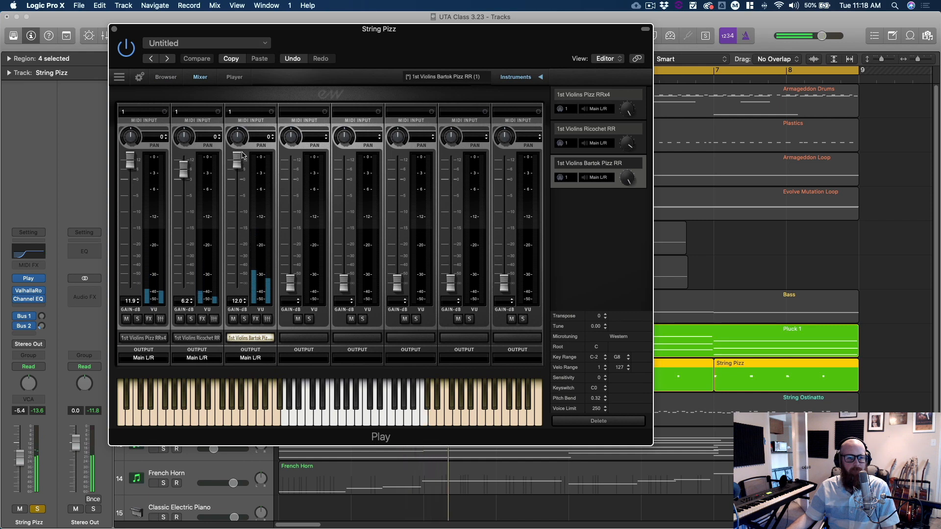
{"action": "left_click_drag", "start_coordinate": [183, 169], "coordinate": [189, 158]}
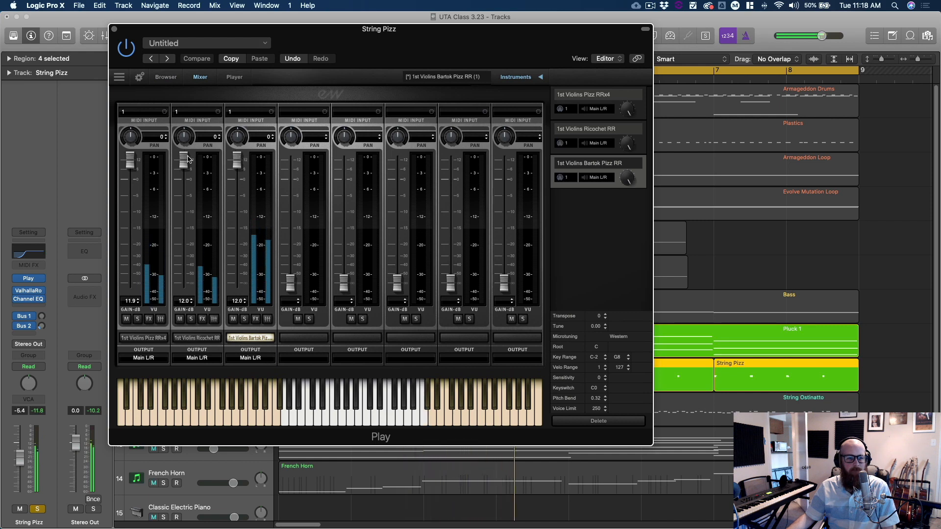
{"action": "left_click", "coordinate": [114, 29]}
Step: Unsolo String Pizz and Pluck 1, listen to all tracks briefly, and stop playback
{"action": "left_click", "coordinate": [38, 509]}
{"action": "left_click", "coordinate": [164, 347]}
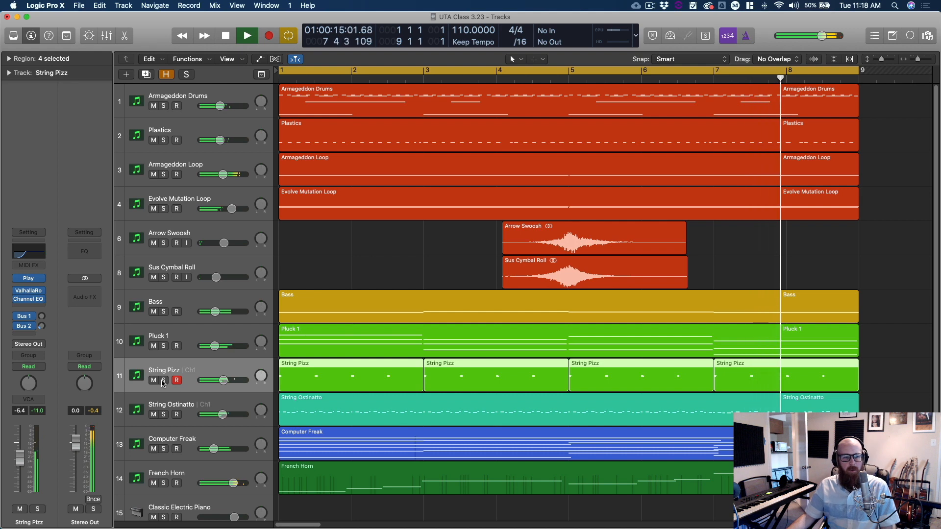
{"action": "key", "text": "space"}
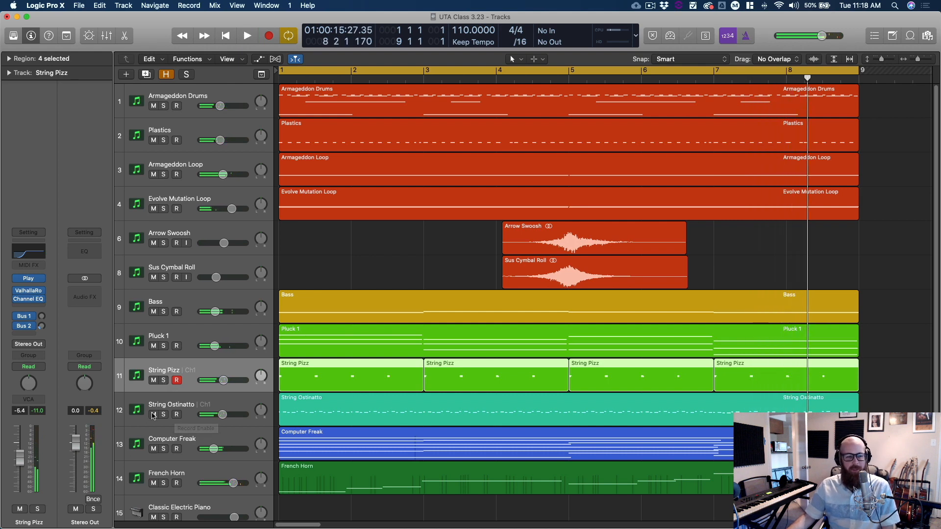
Step: Mute String Ostinatto, Computer Freak and French Horn, and play the remaining tracks briefly from the beginning
{"action": "left_click_drag", "start_coordinate": [153, 415], "coordinate": [154, 483]}
{"action": "key", "text": "space"}
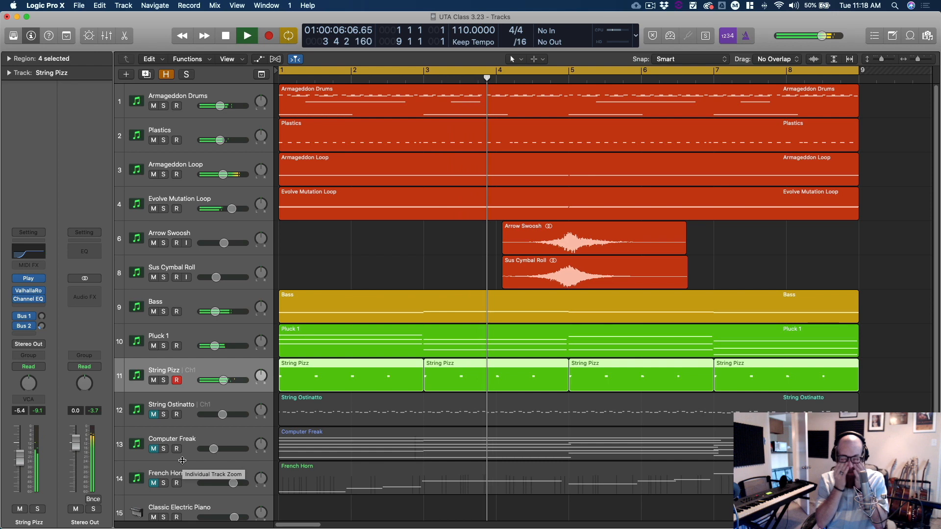
{"action": "key", "text": "space"}
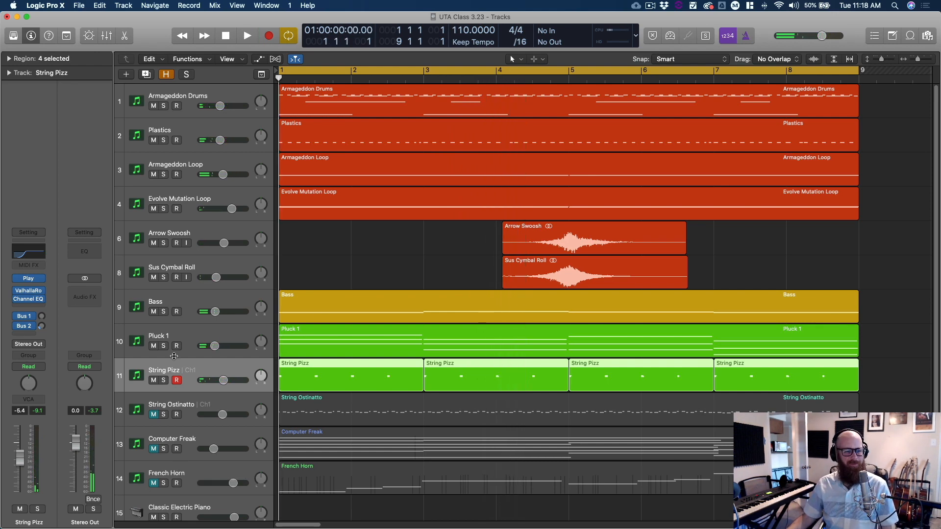
Step: Open String Pizz's Channel EQ and show the ScreenFlow recording monitor
{"action": "left_click", "coordinate": [39, 255]}
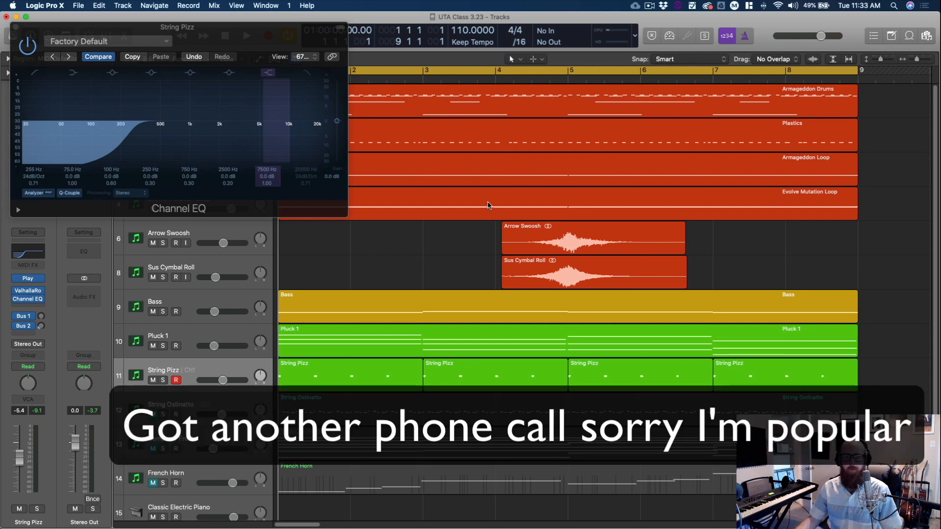
{"action": "left_click", "coordinate": [650, 5]}
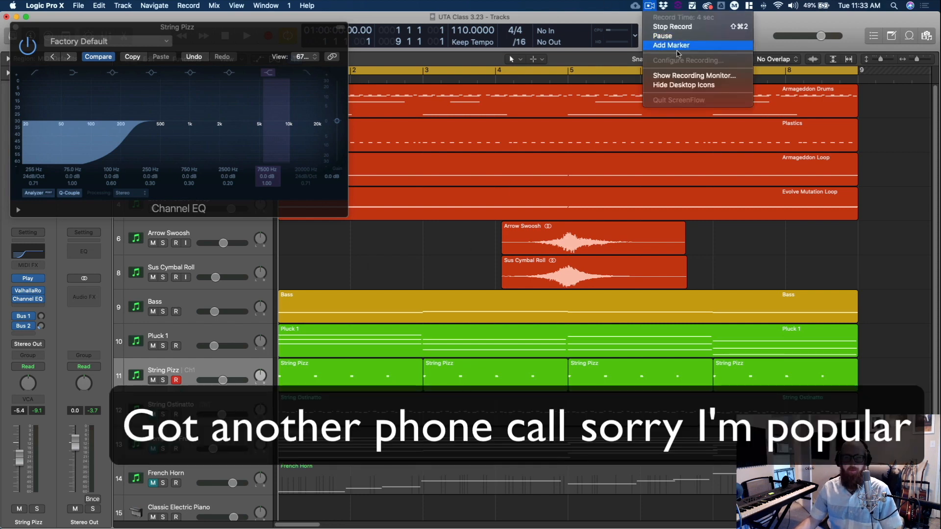
{"action": "left_click", "coordinate": [685, 76]}
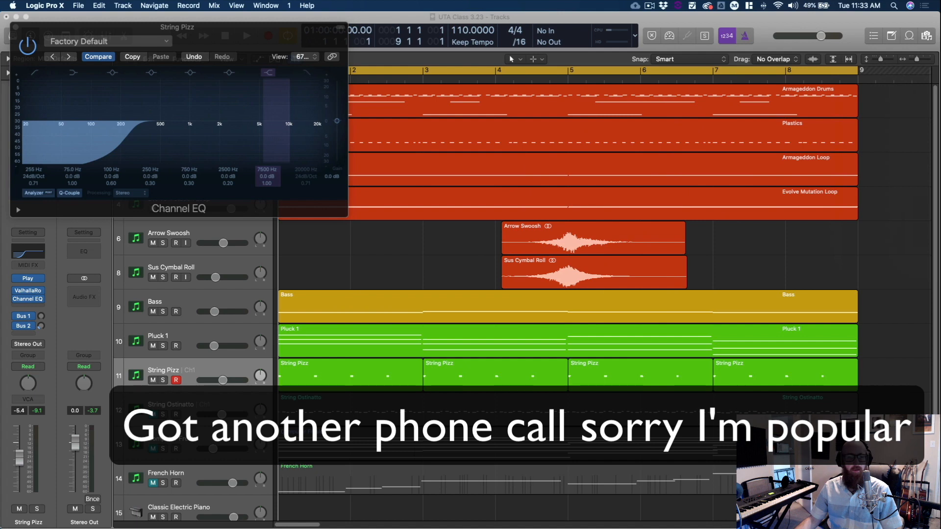
Step: Solo the String Ostinatto track and play it on its own
{"action": "left_click", "coordinate": [169, 402]}
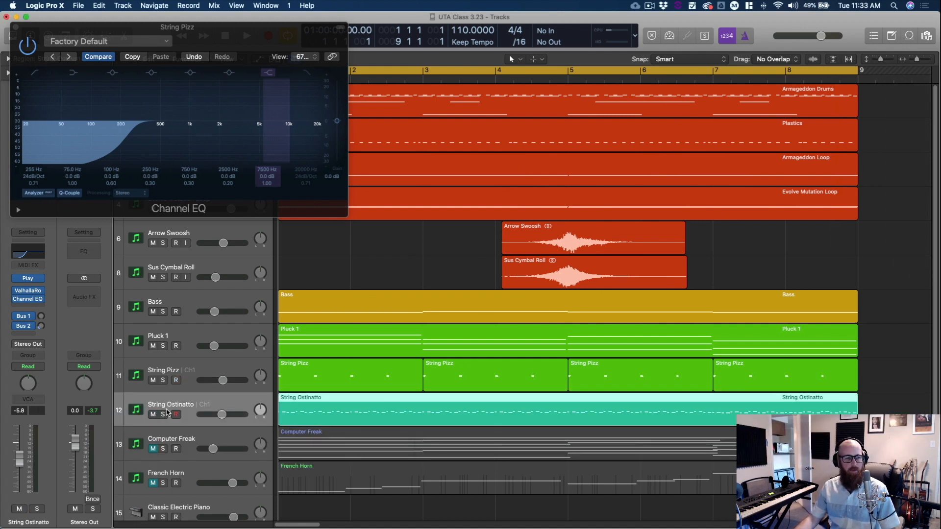
{"action": "left_click", "coordinate": [164, 414]}
{"action": "key", "text": "space"}
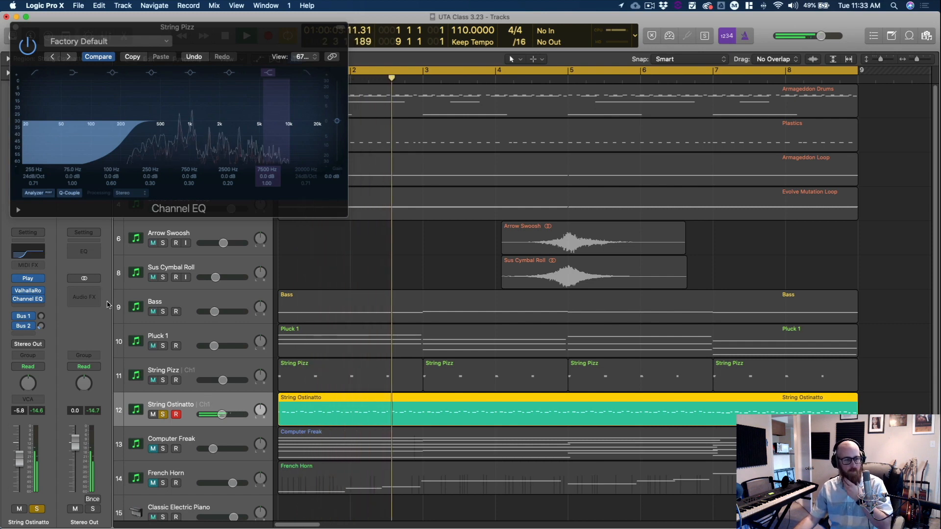
Step: Raise the gain of 1st Violins Stac On Bow RRx9 to 4.6 dB in the mixer of String Ostinatto's Play instrument
{"action": "left_click_drag", "start_coordinate": [149, 29], "coordinate": [550, 71]}
{"action": "left_click", "coordinate": [324, 403]}
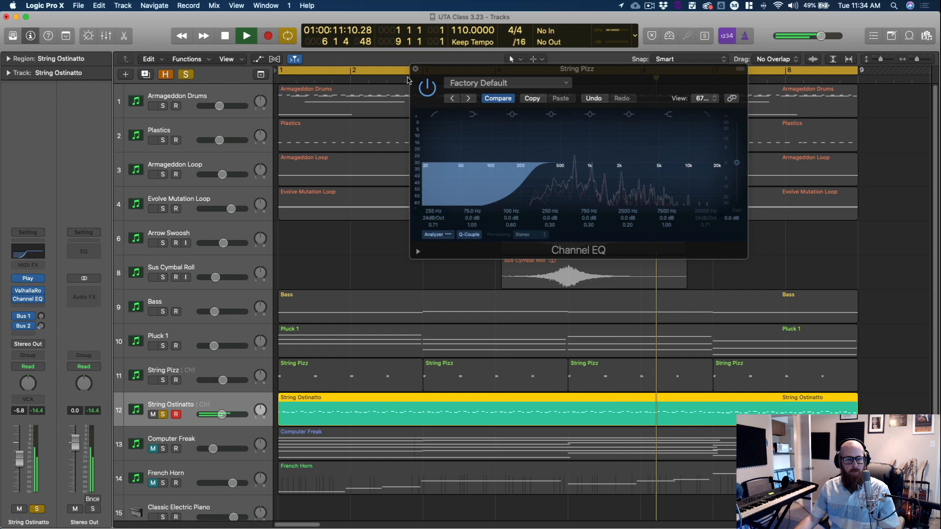
{"action": "left_click", "coordinate": [28, 278]}
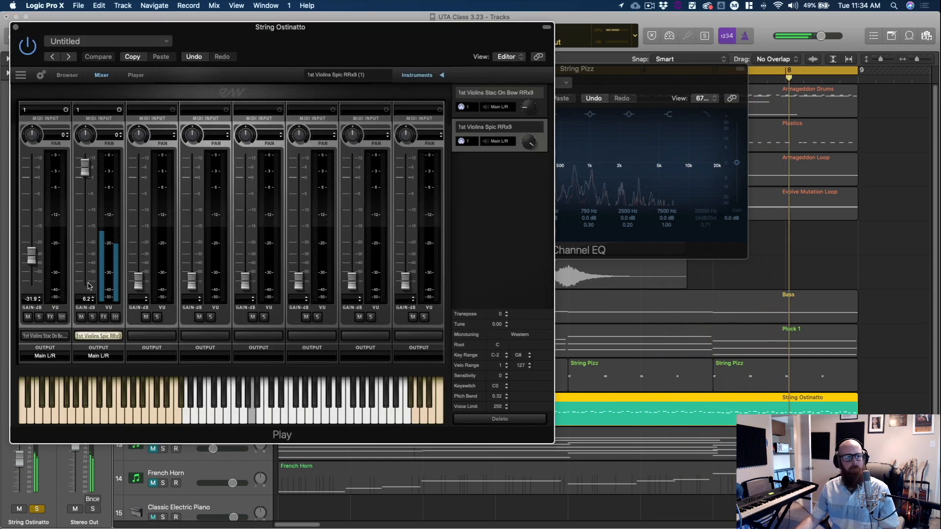
{"action": "left_click_drag", "start_coordinate": [31, 255], "coordinate": [31, 166]}
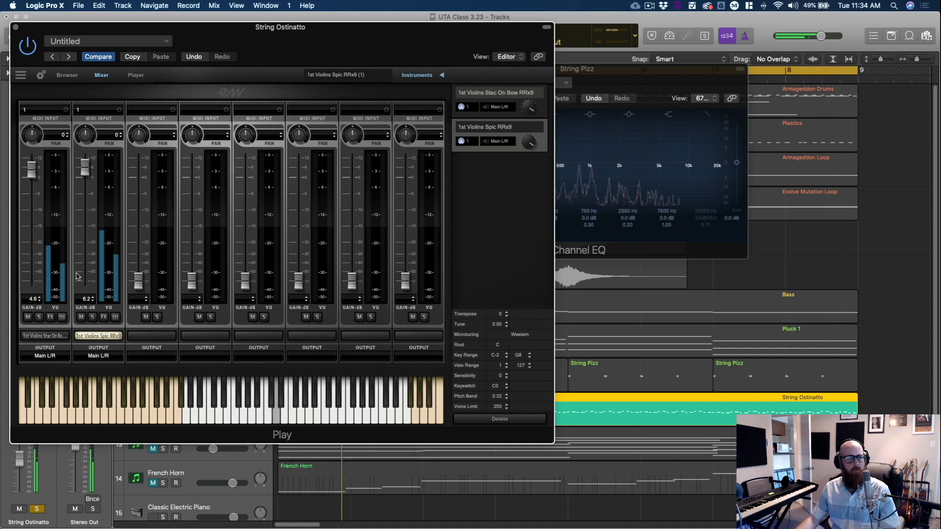
Step: Look through Play's settings and the Libraries and Database views of its instrument browser
{"action": "left_click", "coordinate": [41, 76]}
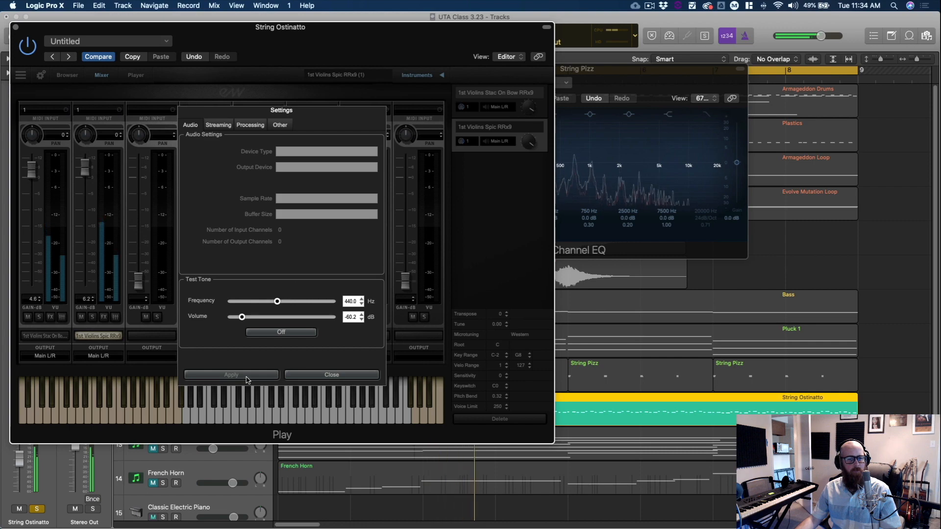
{"action": "left_click", "coordinate": [320, 376]}
{"action": "left_click", "coordinate": [67, 75]}
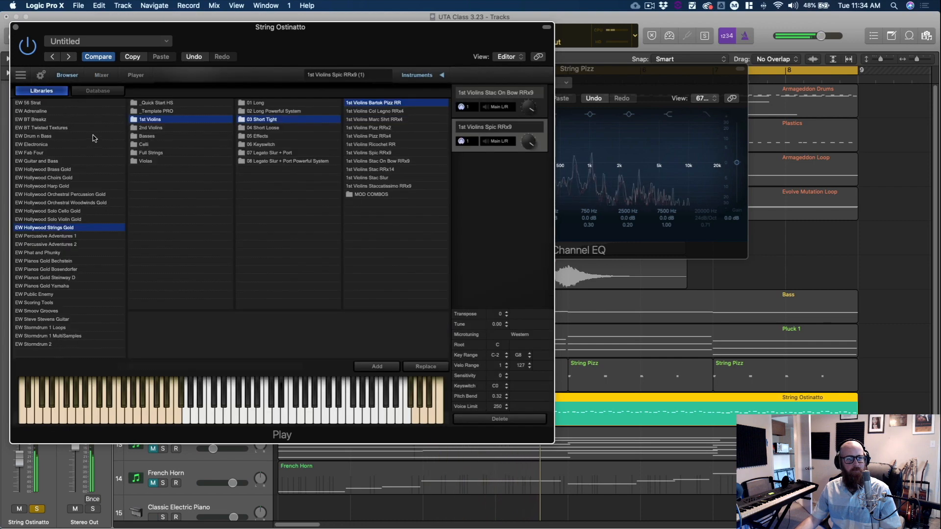
{"action": "left_click", "coordinate": [99, 93]}
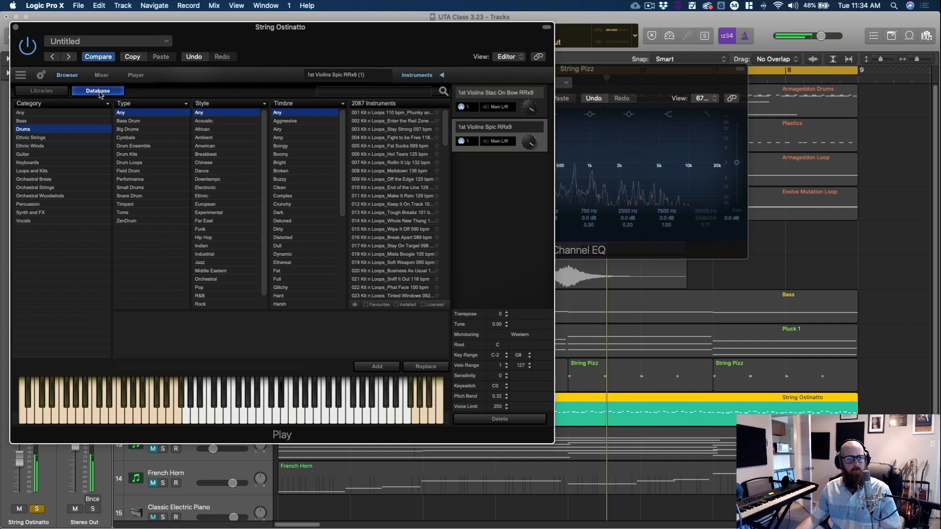
{"action": "left_click", "coordinate": [60, 91]}
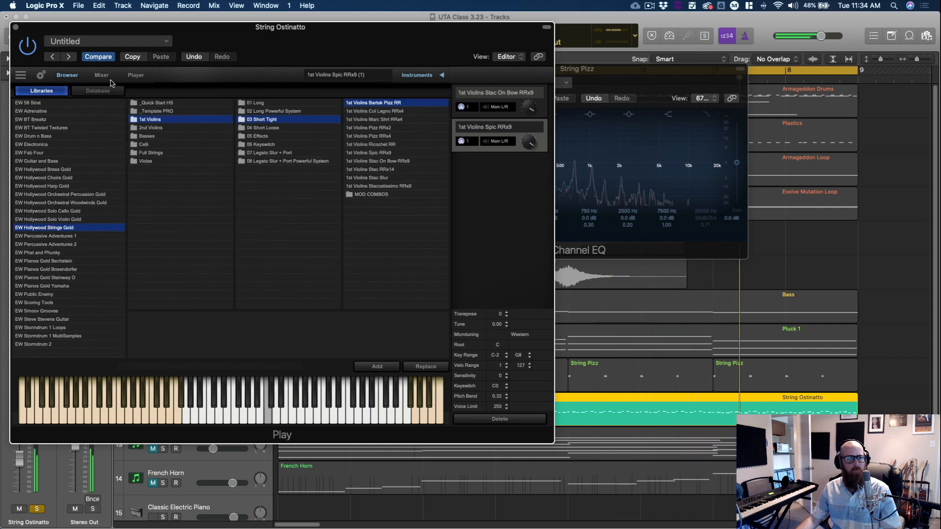
Step: Try coarse tuning on 1st Violins Spic RRx9, set coarse tune to 0 and fine tune to 23, and close Play
{"action": "left_click", "coordinate": [136, 75]}
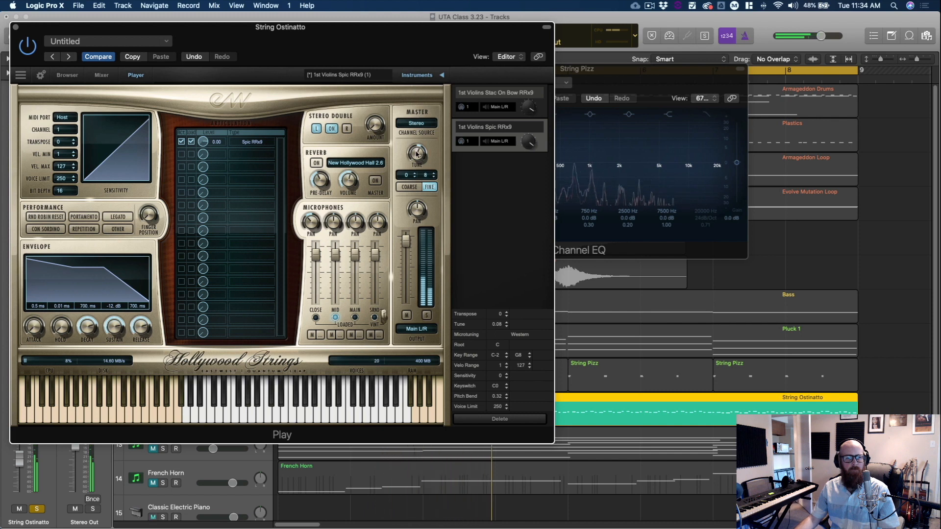
{"action": "left_click", "coordinate": [409, 187]}
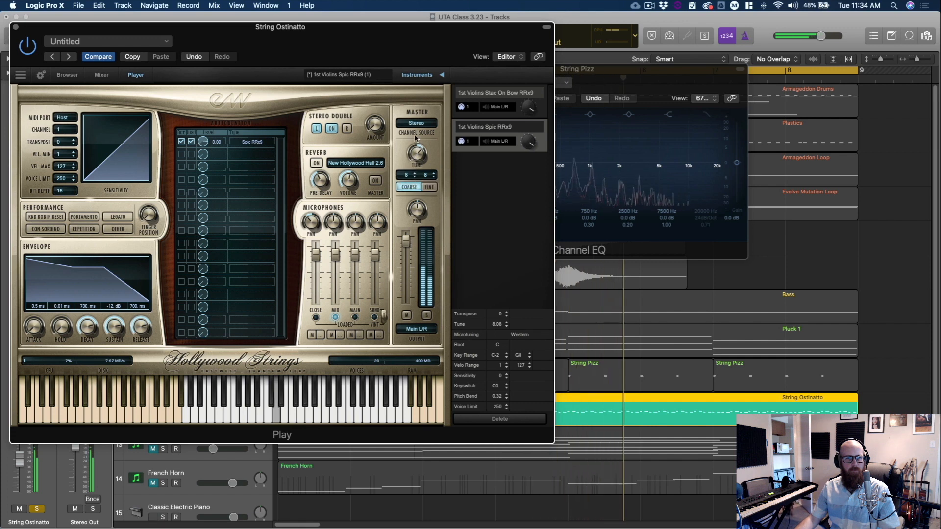
{"action": "left_click_drag", "start_coordinate": [414, 153], "coordinate": [416, 156]}
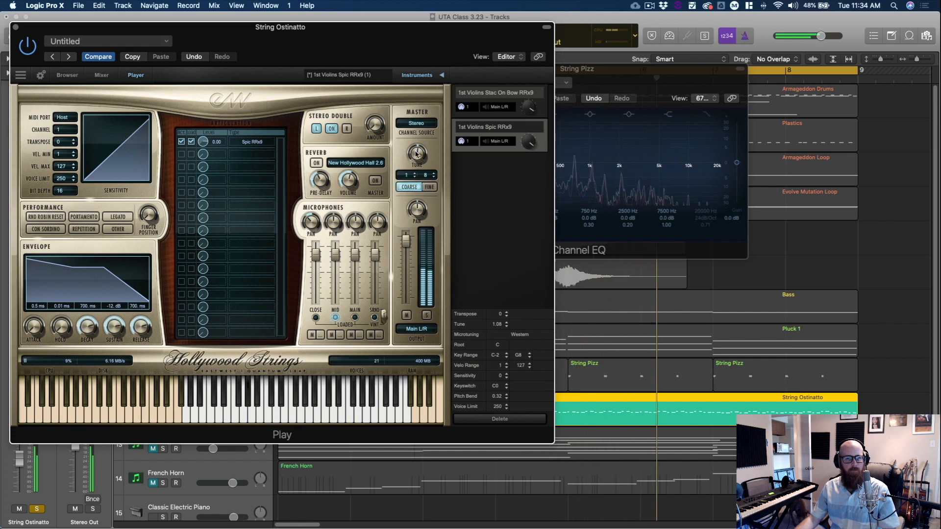
{"action": "left_click", "coordinate": [429, 187]}
{"action": "left_click_drag", "start_coordinate": [416, 153], "coordinate": [417, 140]}
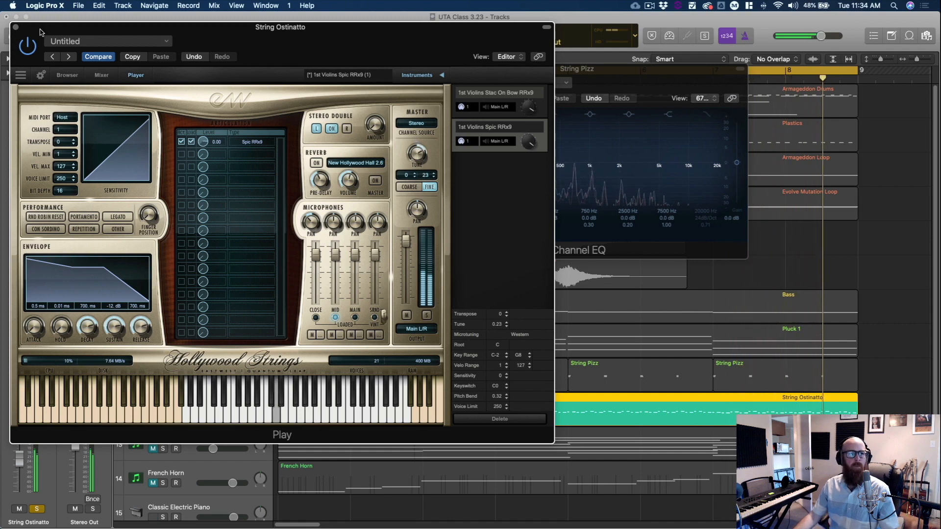
{"action": "left_click", "coordinate": [15, 28]}
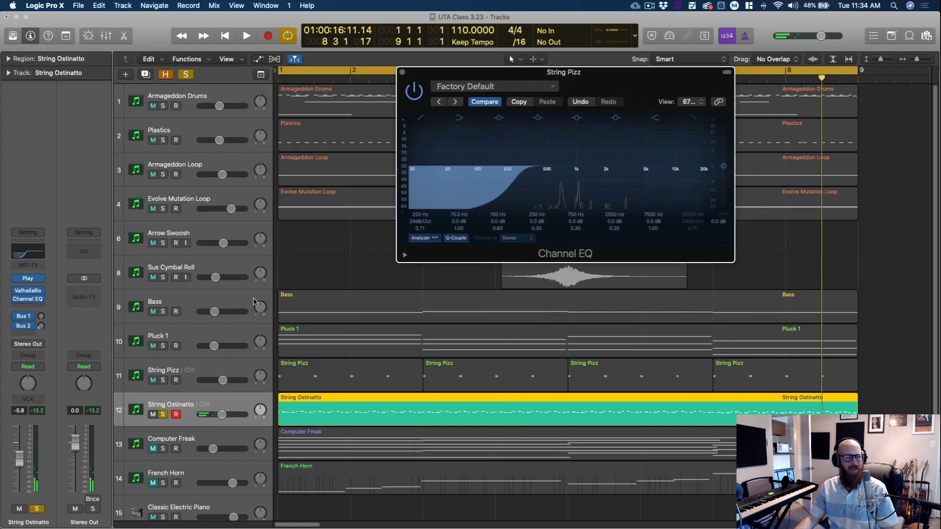
Step: Reopen the Play instrument on String Ostinatto
{"action": "left_click", "coordinate": [35, 281]}
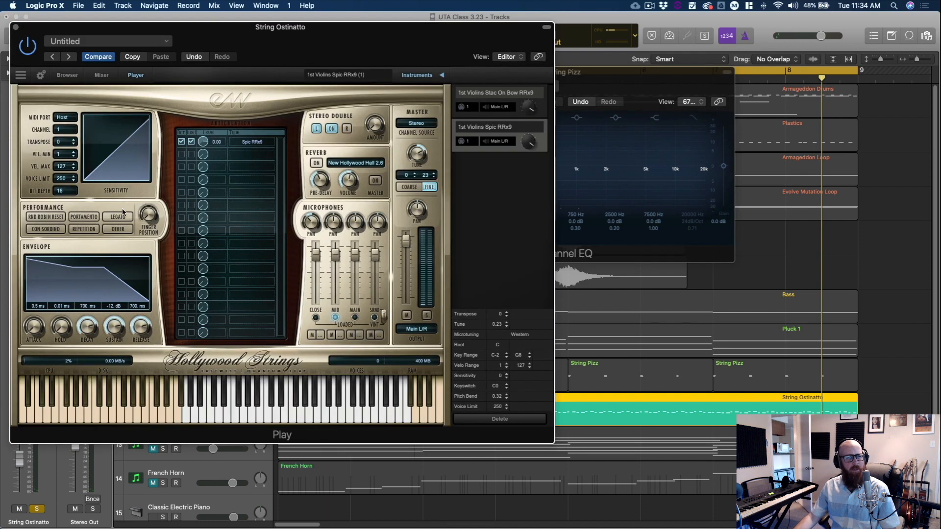
Step: View the Play instrument's mixer with its two violin patches, close the instrument window and start playback
{"action": "left_click", "coordinate": [101, 76]}
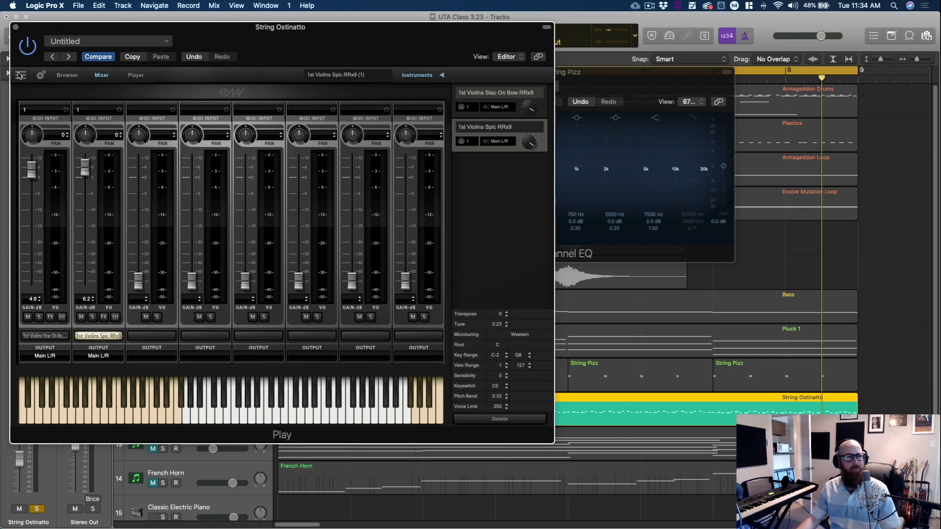
{"action": "left_click", "coordinate": [15, 27]}
{"action": "key", "text": "space"}
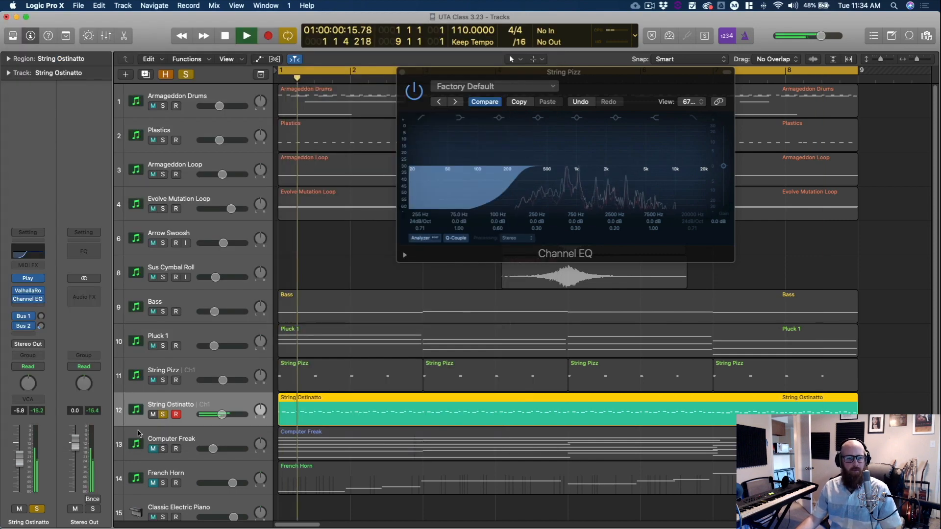
Step: Open the String Ostinatto region in the piano roll, deselect its notes and enlarge them vertically
{"action": "double_click", "coordinate": [342, 410]}
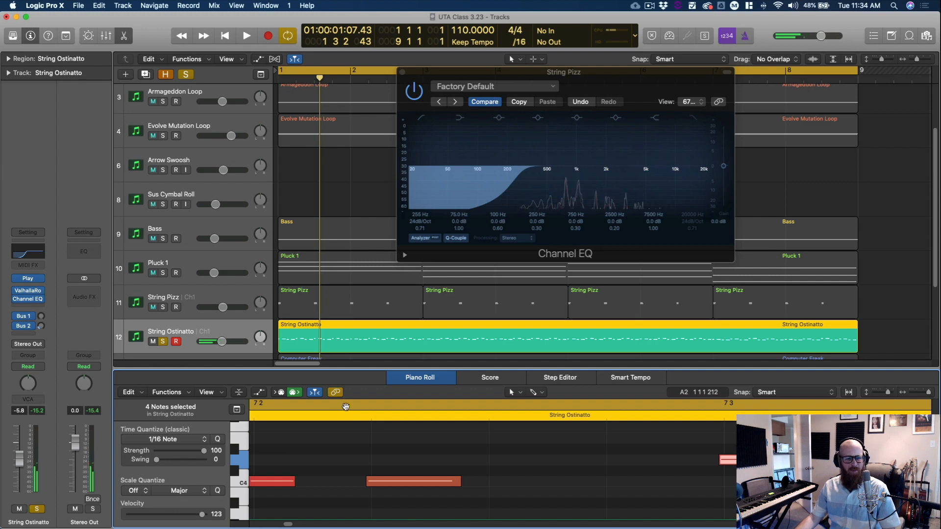
{"action": "left_click", "coordinate": [509, 469]}
{"action": "scroll", "coordinate": [509, 470], "scroll_direction": "down", "scroll_amount": 4}
{"action": "scroll", "coordinate": [510, 469], "scroll_direction": "up", "scroll_amount": 4}
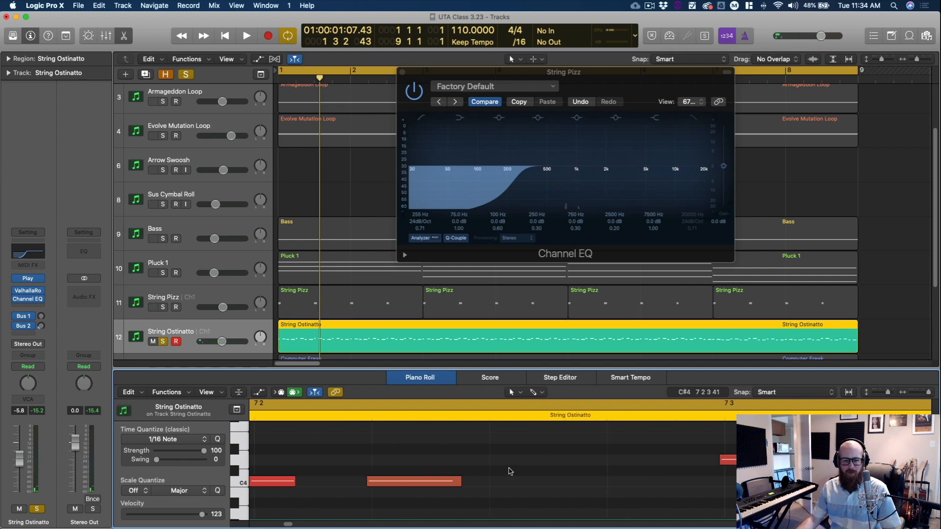
{"action": "scroll", "coordinate": [510, 470], "scroll_direction": "up", "scroll_amount": 4}
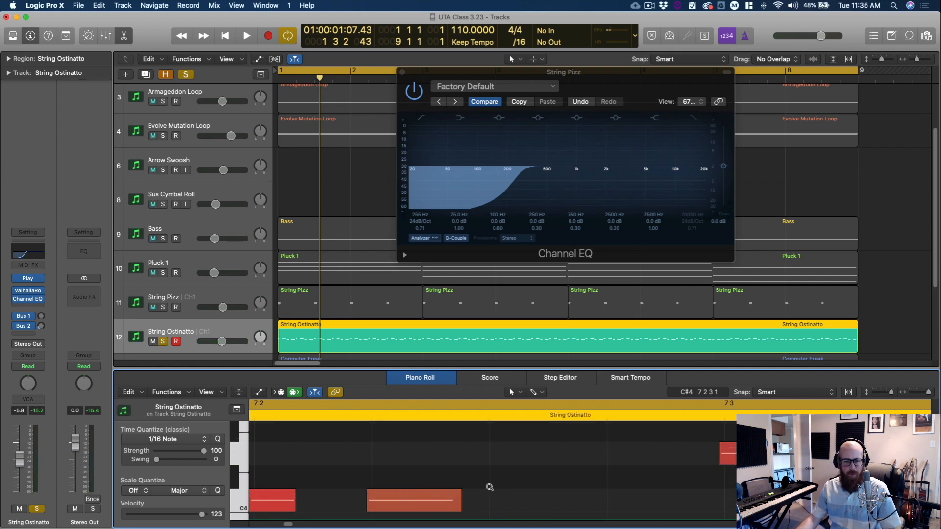
{"action": "scroll", "coordinate": [490, 487], "scroll_direction": "down", "scroll_amount": 3}
{"action": "scroll", "coordinate": [319, 485], "scroll_direction": "up", "scroll_amount": 3}
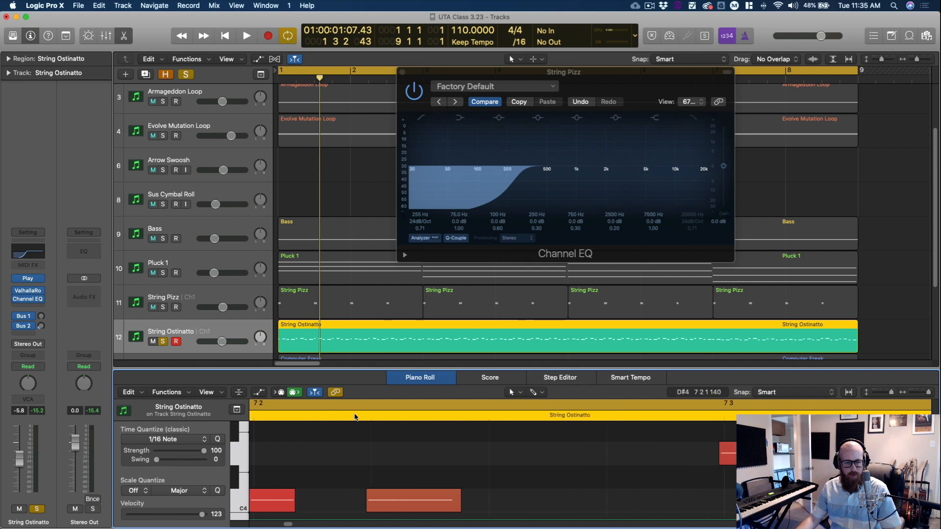
Step: Play the soloed String Ostinatto part from the start and select all of its notes to inspect them
{"action": "left_click", "coordinate": [371, 418]}
{"action": "key", "text": "Return"}
{"action": "key", "text": "space"}
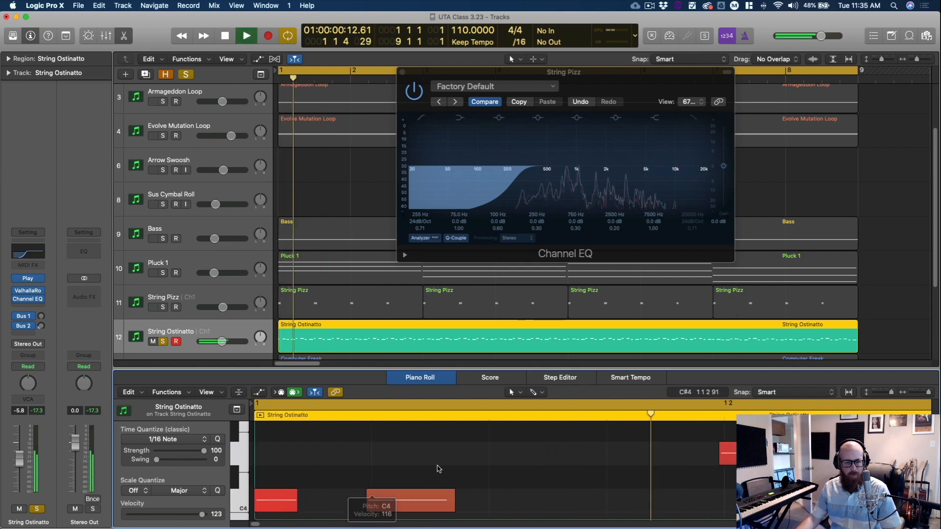
{"action": "key", "text": "super+a"}
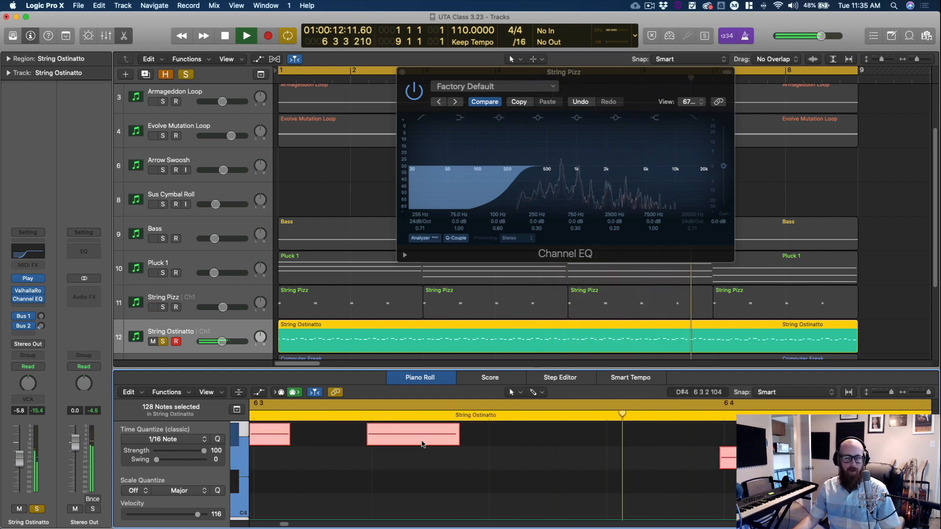
{"action": "key", "text": "space"}
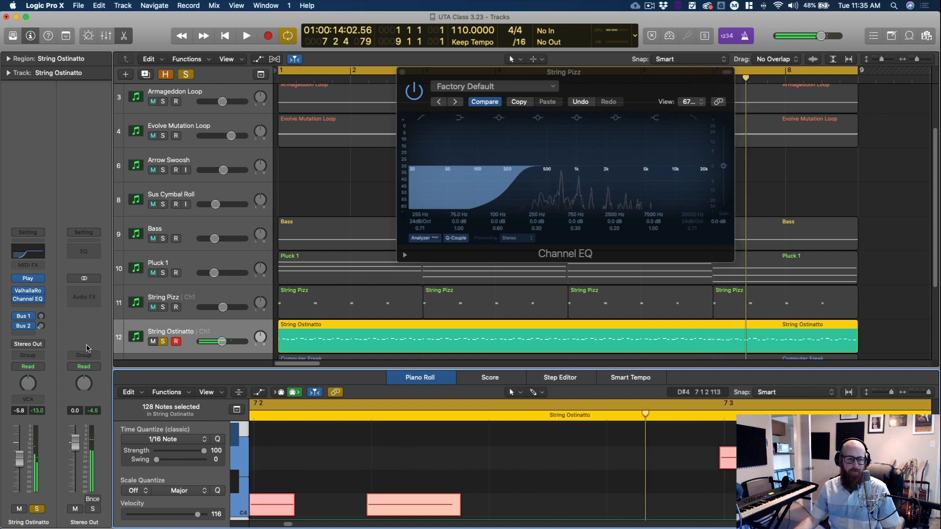
Step: Unsolo the String Ostinatto track and close the editor area and the String Pizz Channel EQ window
{"action": "left_click", "coordinate": [163, 342]}
{"action": "key", "text": "x"}
{"action": "key", "text": "x"}
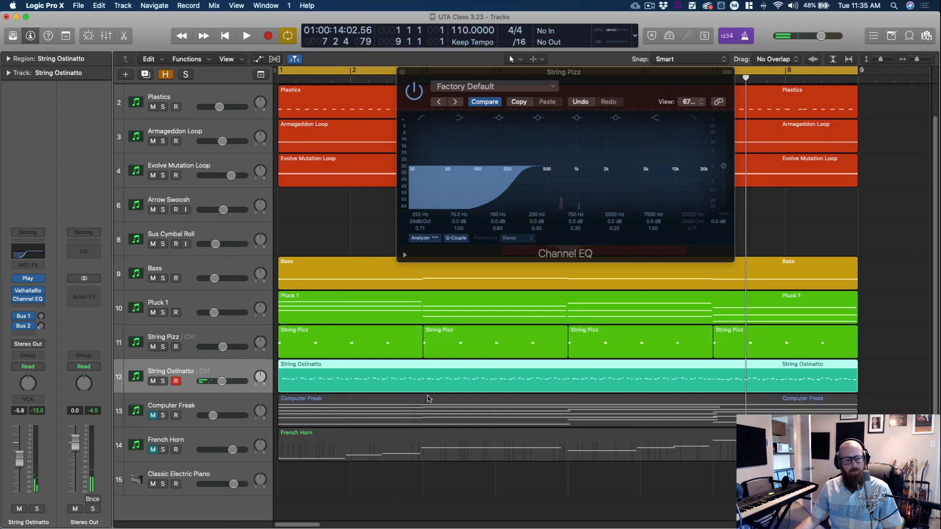
{"action": "left_click", "coordinate": [370, 492]}
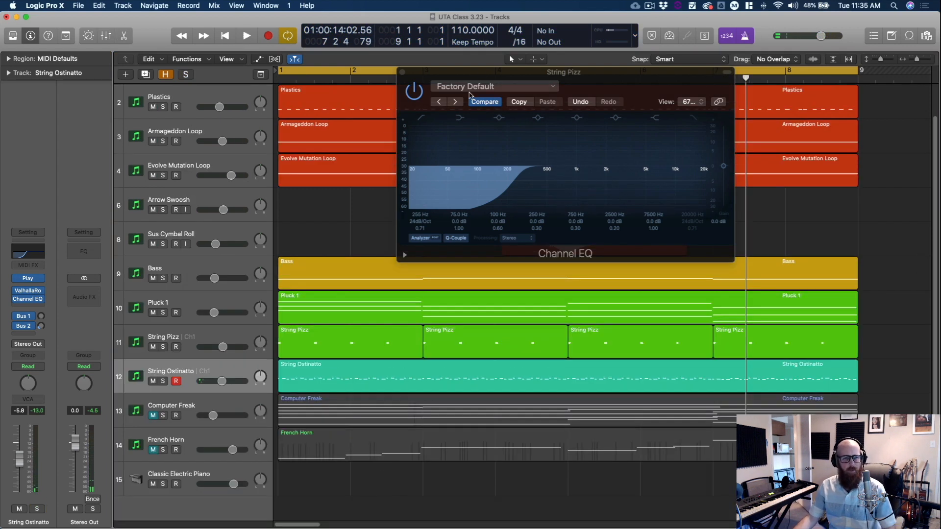
{"action": "left_click", "coordinate": [401, 72]}
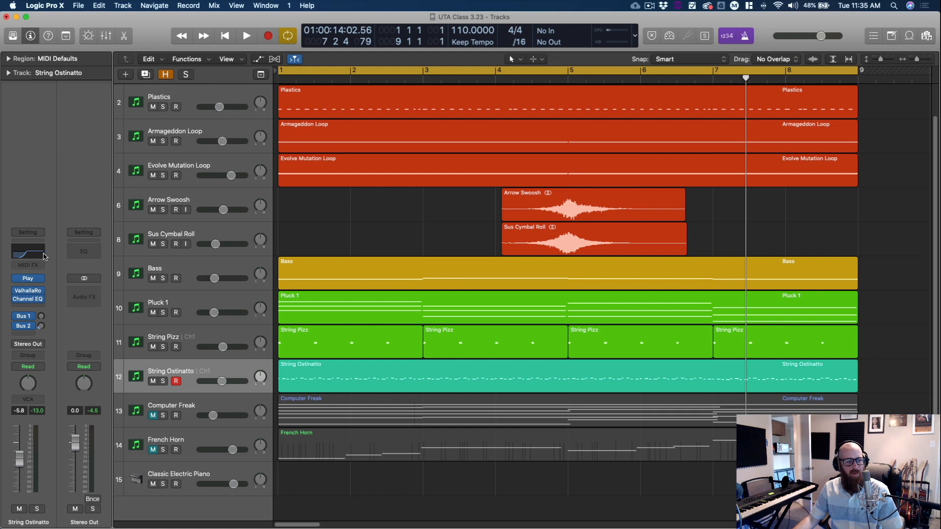
Step: Raise the low-cut frequency in String Ostinatto's Channel EQ while auditioning the track soloed, and finish by unsoloing it
{"action": "left_click", "coordinate": [28, 252]}
{"action": "key", "text": "space"}
{"action": "key", "text": "s"}
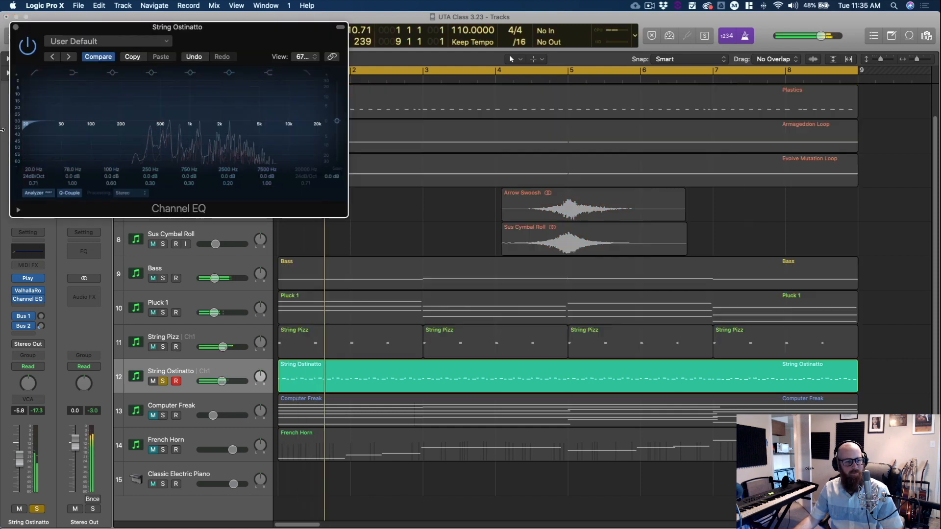
{"action": "left_click_drag", "start_coordinate": [45, 145], "coordinate": [153, 149]}
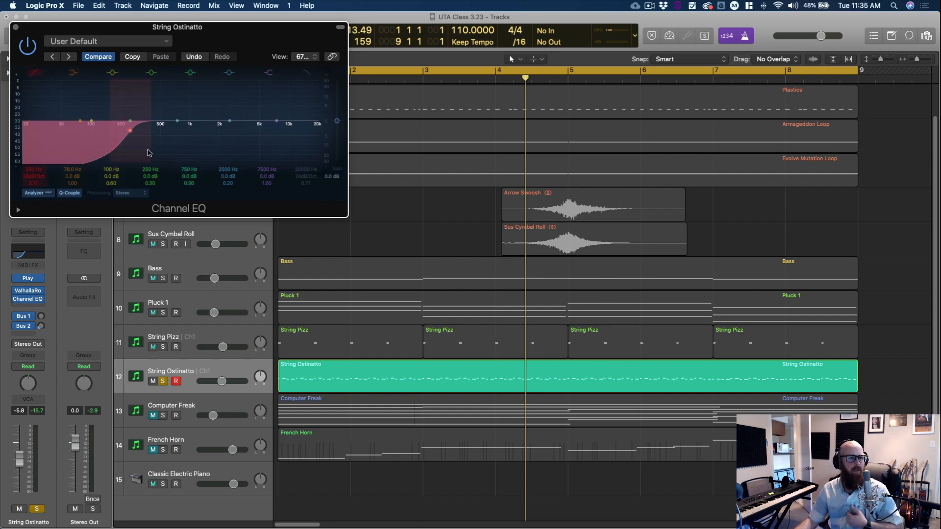
{"action": "left_click", "coordinate": [16, 26]}
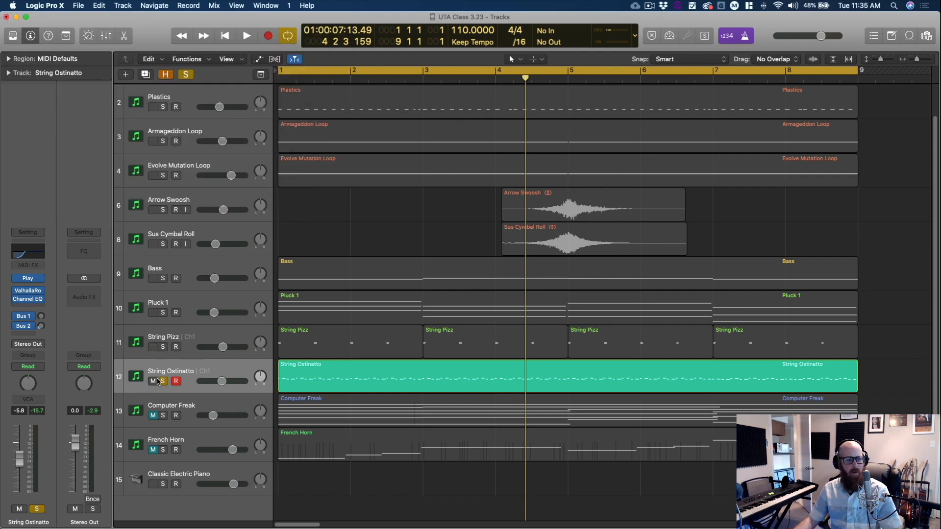
{"action": "left_click", "coordinate": [160, 381]}
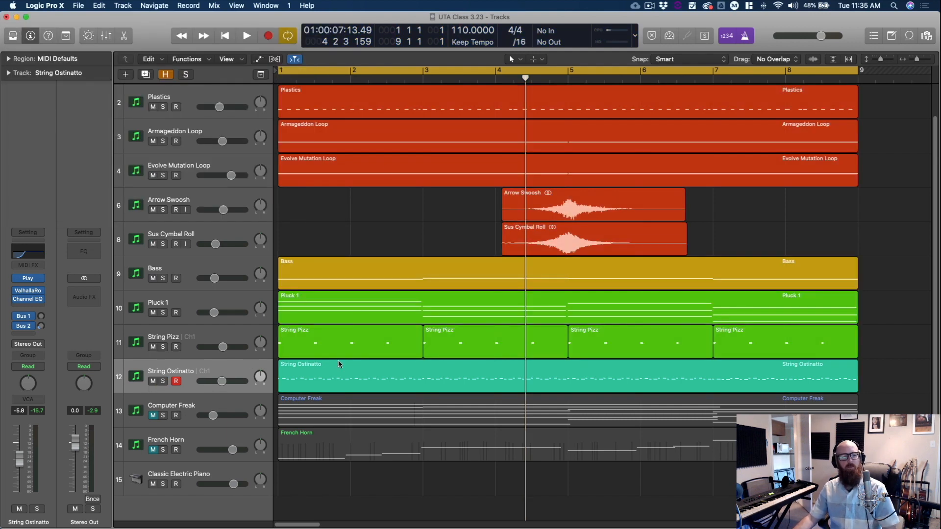
Step: Unmute and solo the Computer Freak track and play it from the start of the project
{"action": "left_click", "coordinate": [172, 412]}
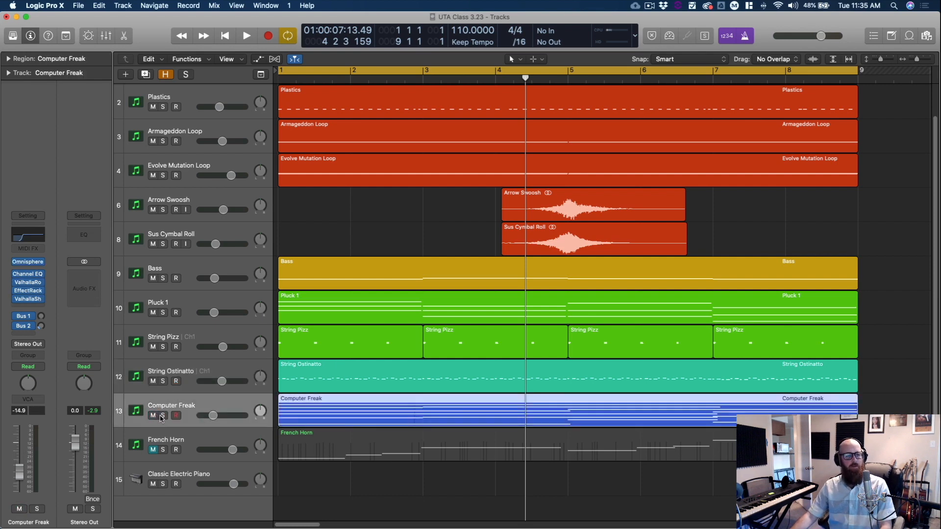
{"action": "left_click", "coordinate": [163, 417]}
{"action": "key", "text": "Return"}
{"action": "key", "text": "space"}
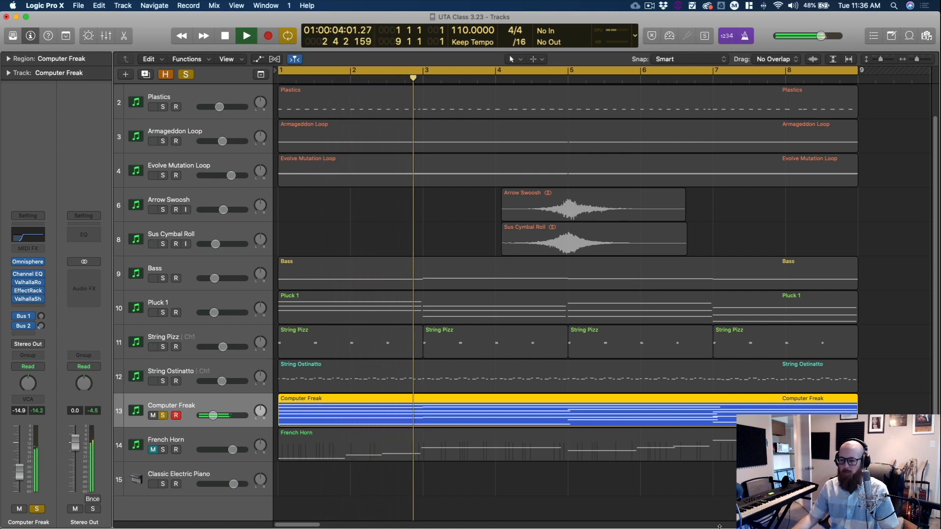
Step: Deselect the Computer Freak region and replay the soloed track from the beginning
{"action": "key", "text": "super+Tab"}
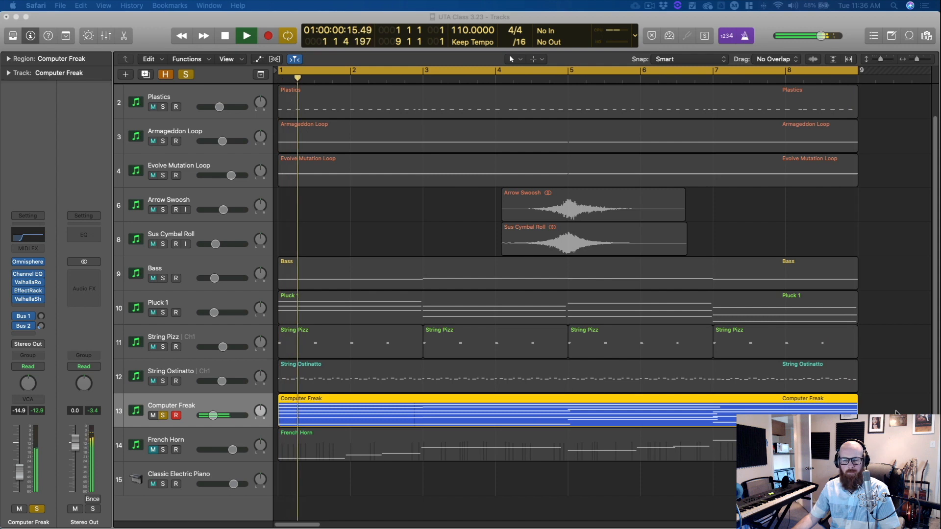
{"action": "left_click", "coordinate": [923, 358]}
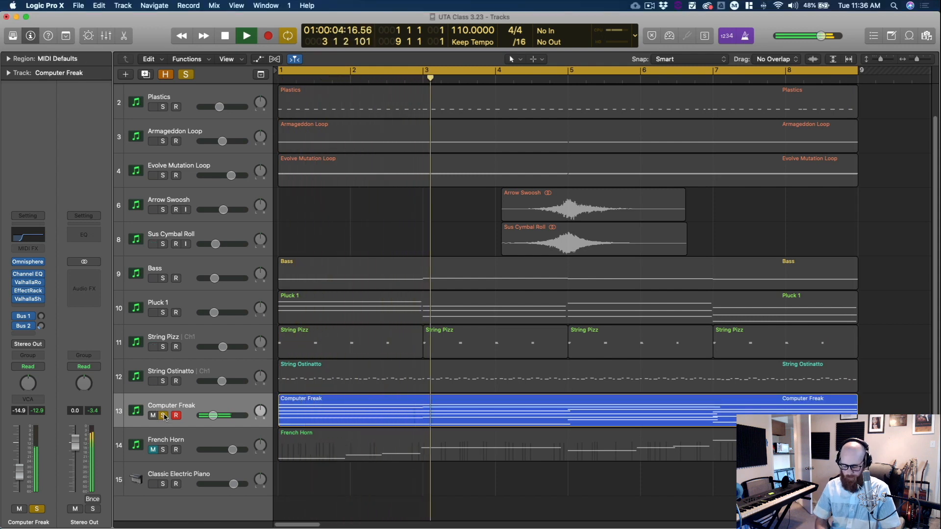
{"action": "key", "text": "space"}
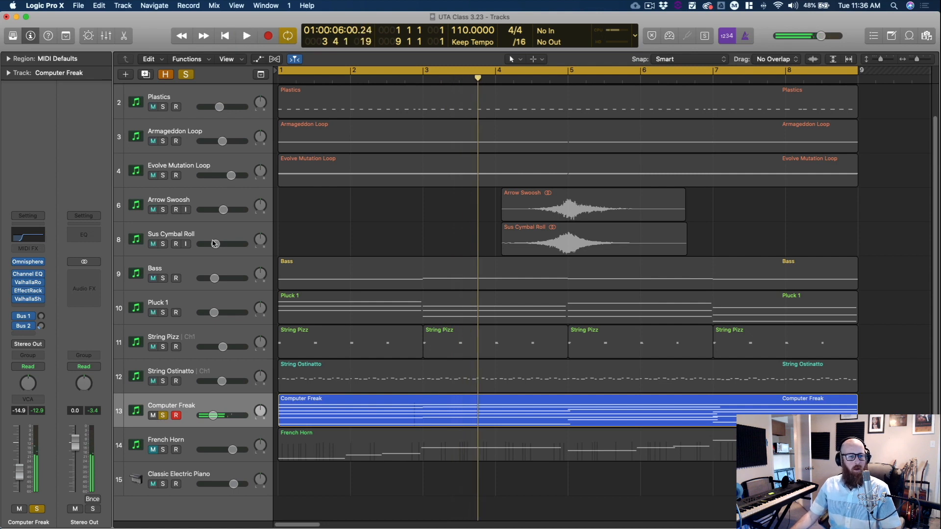
{"action": "key", "text": "Return"}
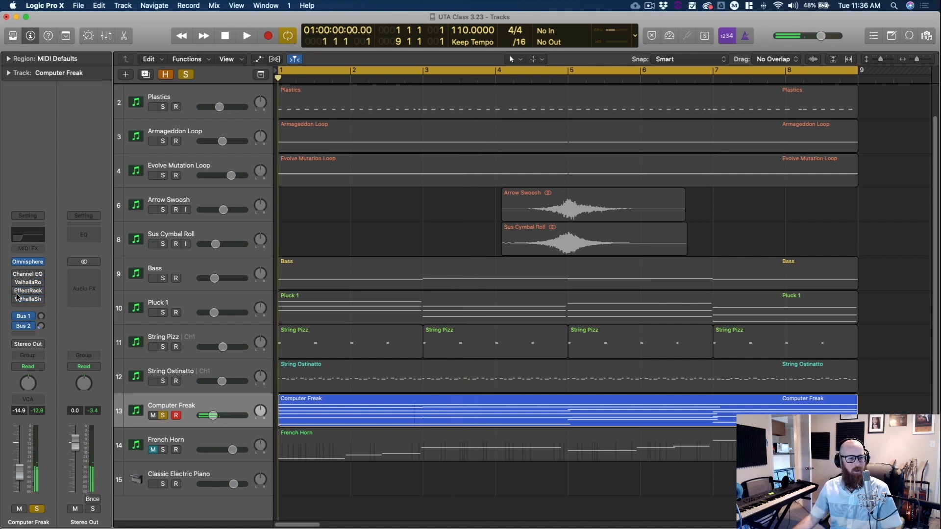
{"action": "key", "text": "space"}
Step: Show the Omnisphere instrument on Computer Freak, view its layer A settings and move the window clear of the channel strip
{"action": "mouse_move", "coordinate": [30, 264]}
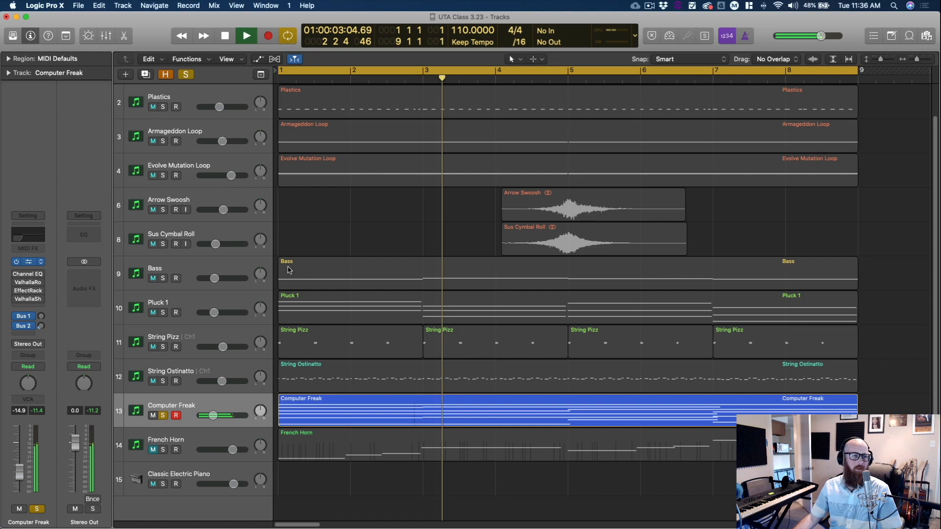
{"action": "key", "text": "v"}
{"action": "left_click_drag", "start_coordinate": [374, 34], "coordinate": [486, 72]}
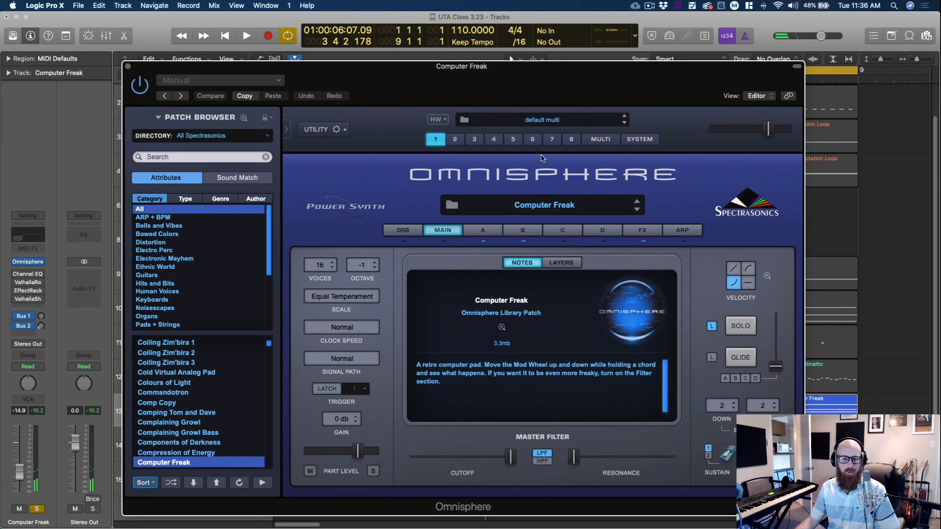
{"action": "left_click", "coordinate": [484, 231]}
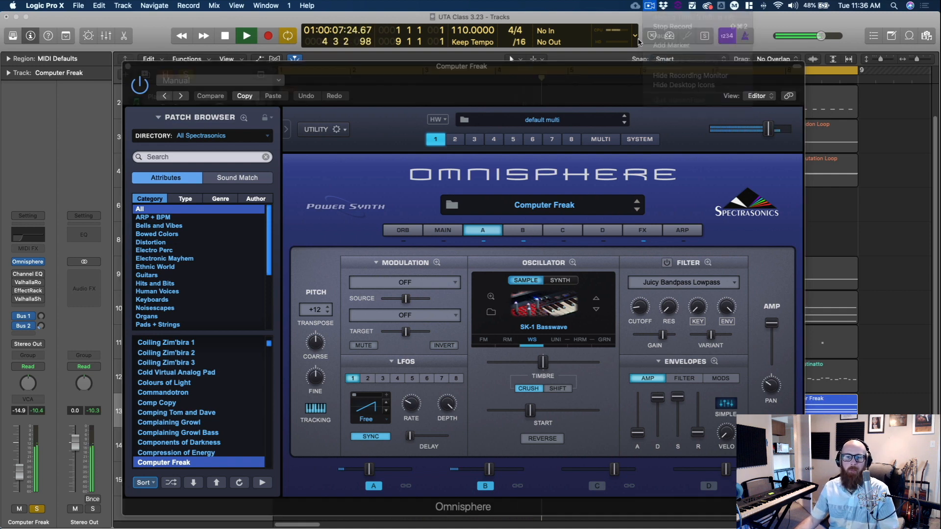
{"action": "left_click_drag", "start_coordinate": [608, 80], "coordinate": [595, 64]}
{"action": "left_click_drag", "start_coordinate": [512, 63], "coordinate": [546, 58]}
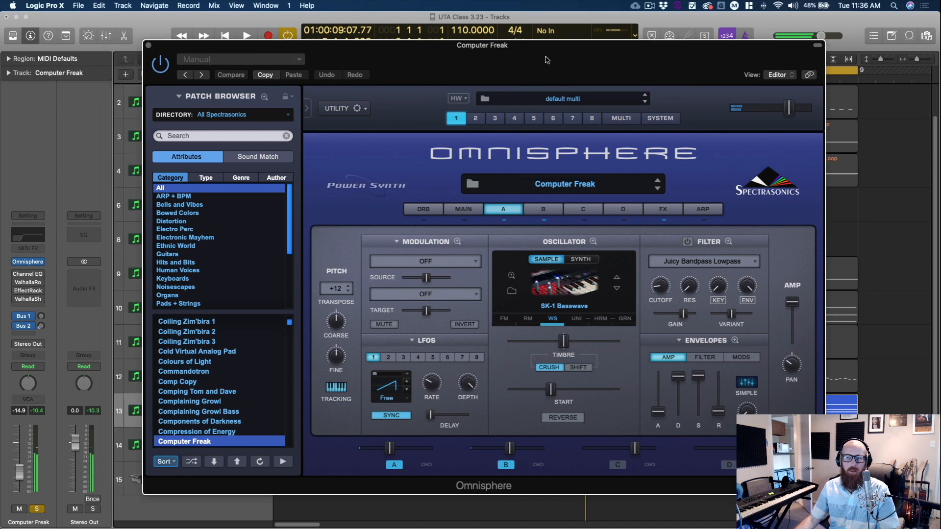
{"action": "left_click_drag", "start_coordinate": [473, 55], "coordinate": [553, 46]}
Step: Enable the Channel EQ on the Computer Freak track and open its window during playback
{"action": "left_click", "coordinate": [15, 273]}
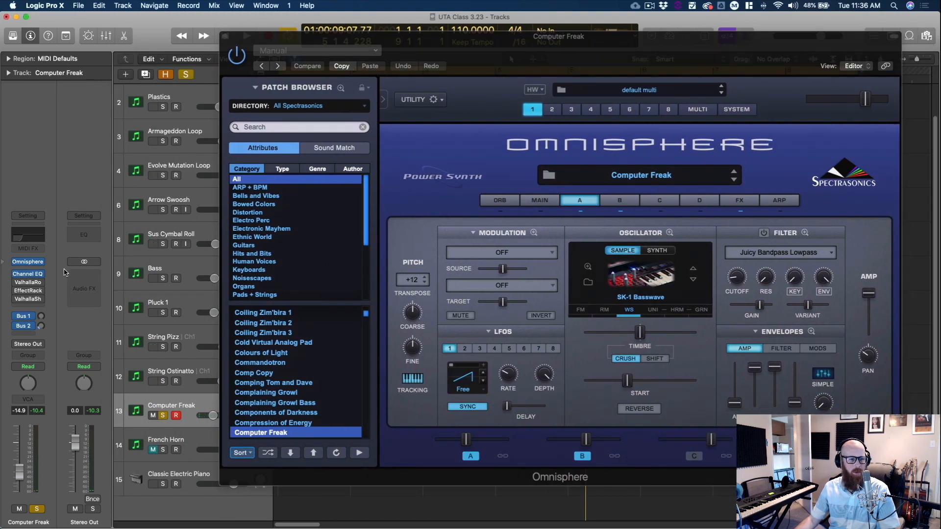
{"action": "key", "text": "space"}
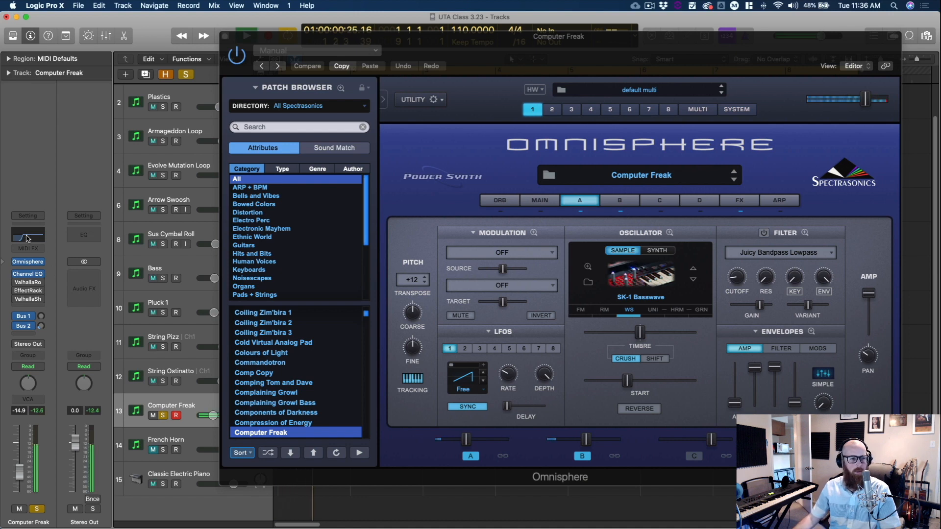
{"action": "left_click", "coordinate": [27, 237]}
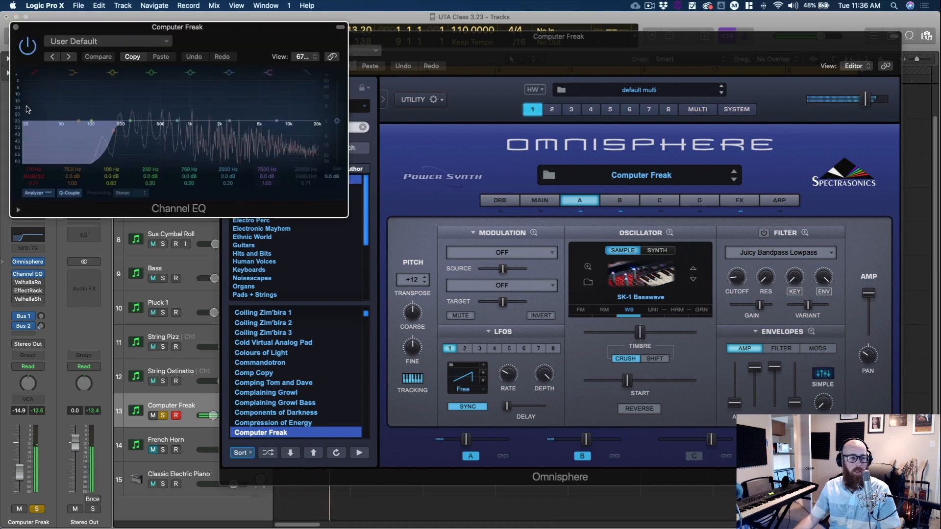
{"action": "left_click", "coordinate": [32, 49]}
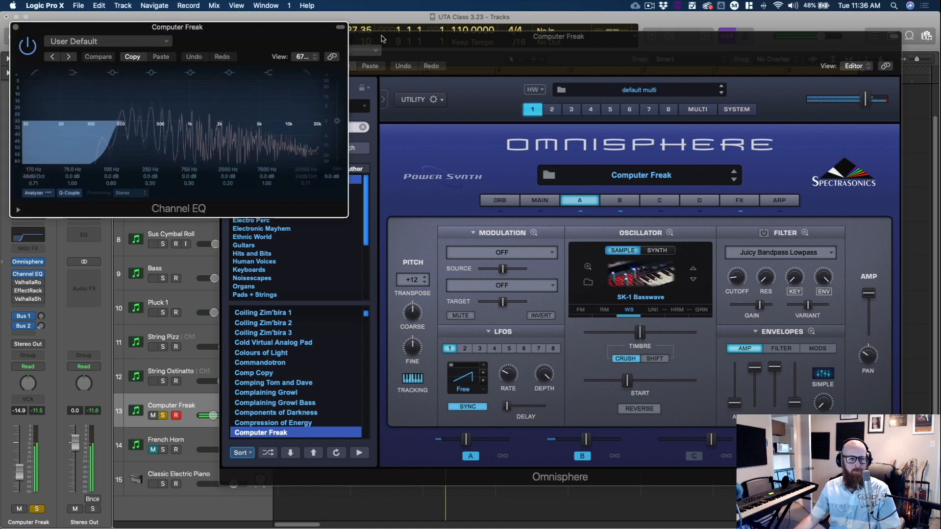
Step: Close the Omnisphere window and move the Computer Freak Channel EQ over the arrangement
{"action": "left_click_drag", "start_coordinate": [382, 38], "coordinate": [386, 39]}
{"action": "left_click", "coordinate": [229, 38]}
{"action": "left_click_drag", "start_coordinate": [221, 41], "coordinate": [551, 106]}
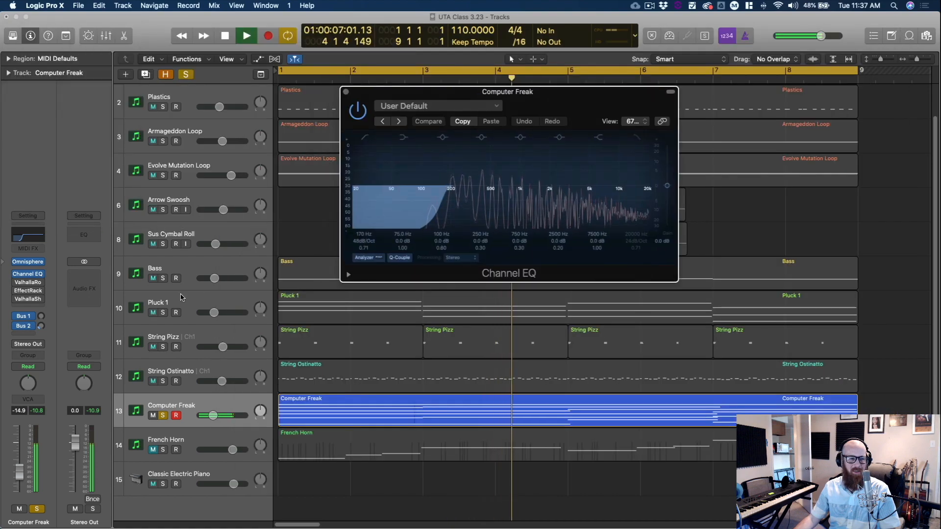
Step: Solo the Bass together with Computer Freak and compare the sound with Computer Freak's Channel EQ bypassed and enabled
{"action": "left_click", "coordinate": [162, 278]}
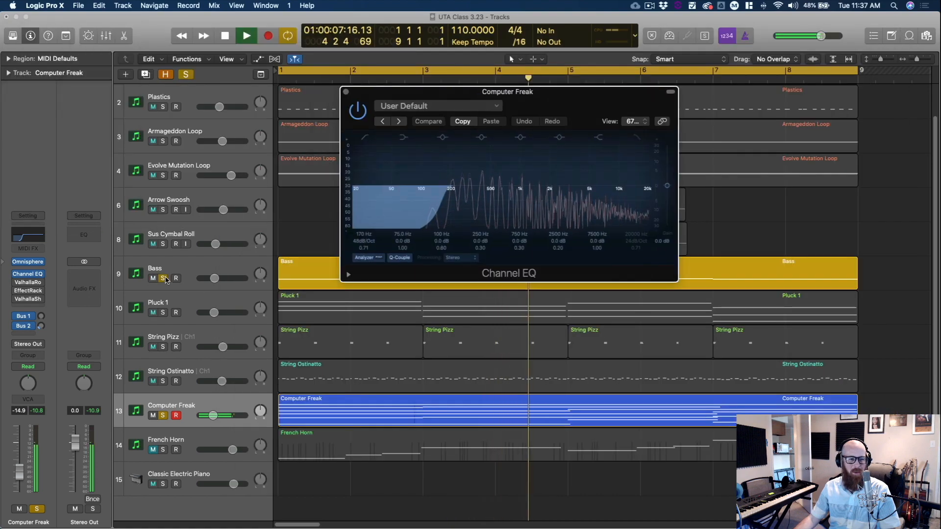
{"action": "left_click", "coordinate": [362, 116]}
{"action": "left_click", "coordinate": [362, 116]}
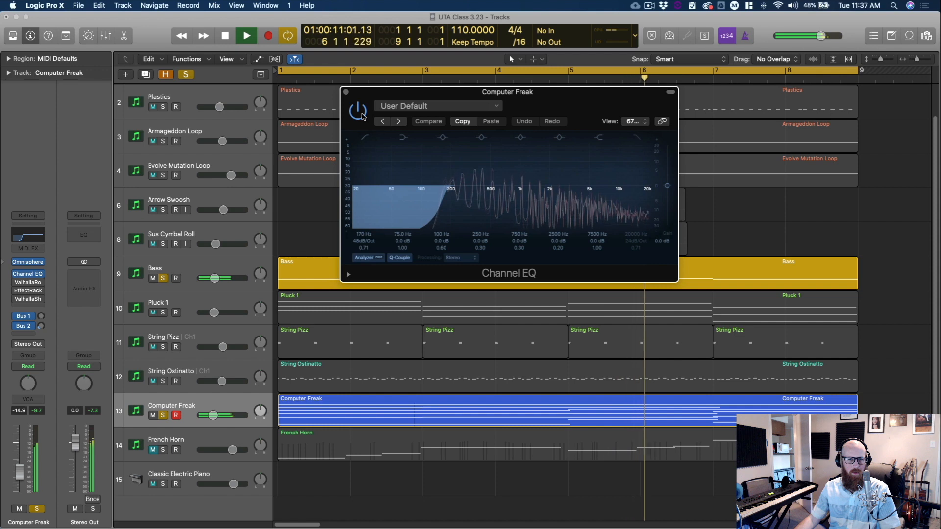
{"action": "key", "text": "space"}
Step: Select the Bass track, return to the Computer Freak track and shift its Channel EQ window slightly lower over the arrangement
{"action": "left_click", "coordinate": [202, 267]}
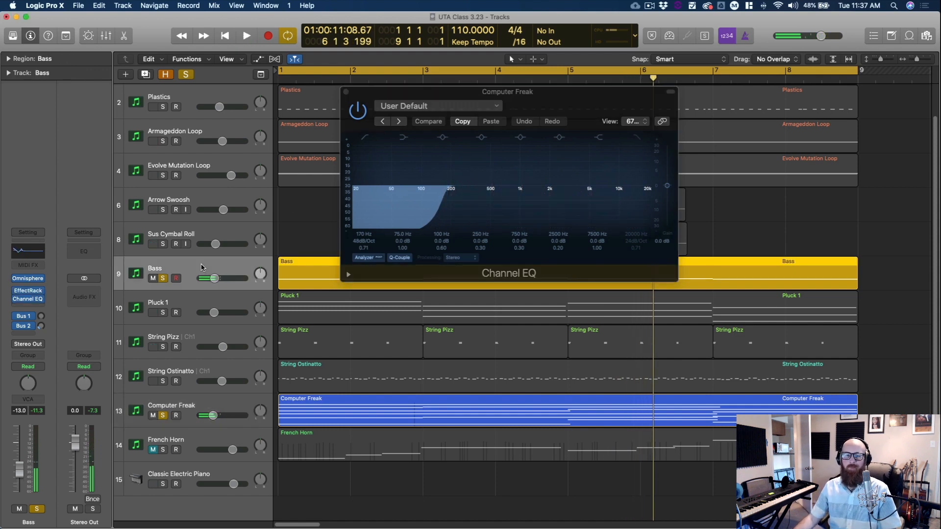
{"action": "left_click", "coordinate": [195, 401]}
{"action": "left_click_drag", "start_coordinate": [360, 120], "coordinate": [396, 145]}
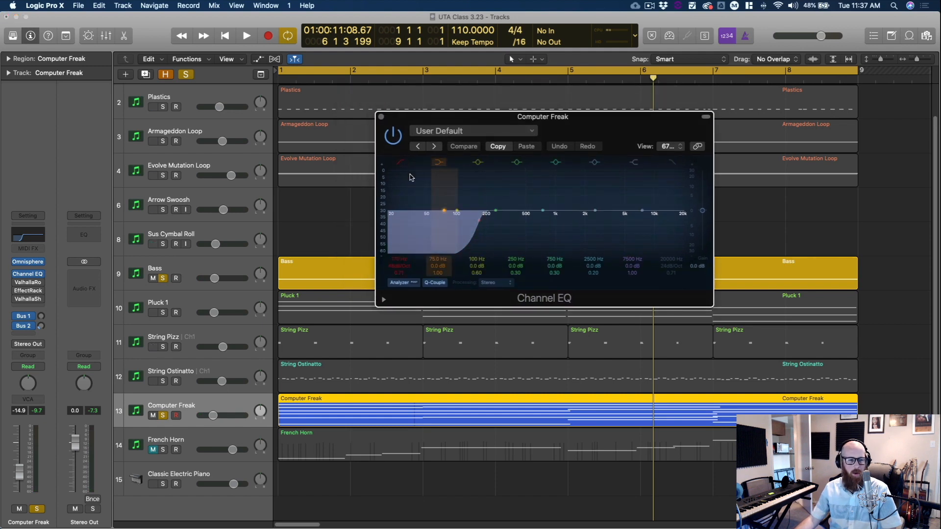
Step: Play Bass and Computer Freak from the start and compare the sound with Computer Freak's Channel EQ bypassed and enabled
{"action": "key", "text": "Return"}
{"action": "key", "text": "space"}
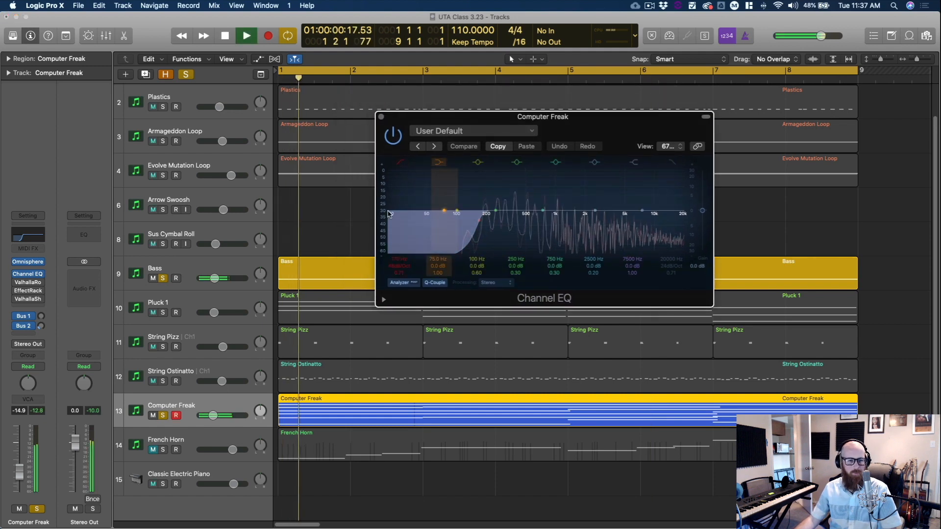
{"action": "left_click", "coordinate": [398, 141]}
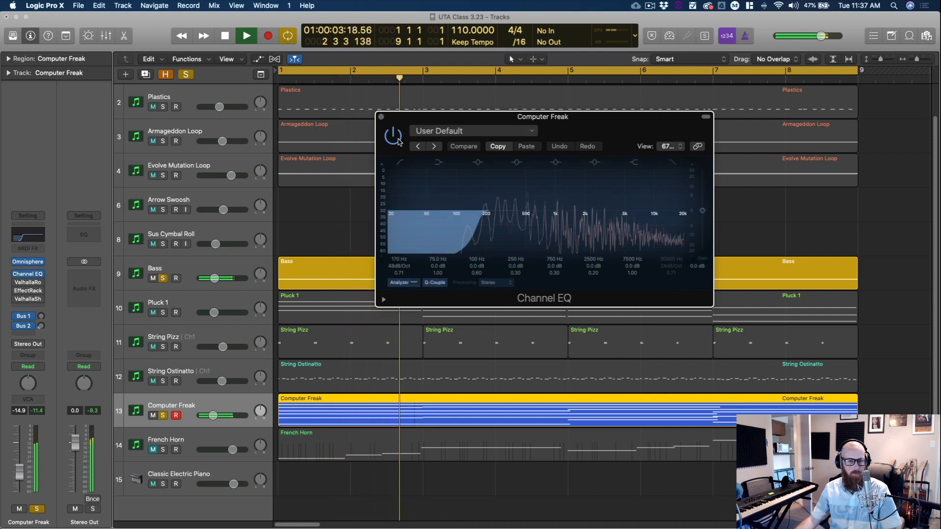
{"action": "left_click", "coordinate": [398, 141]}
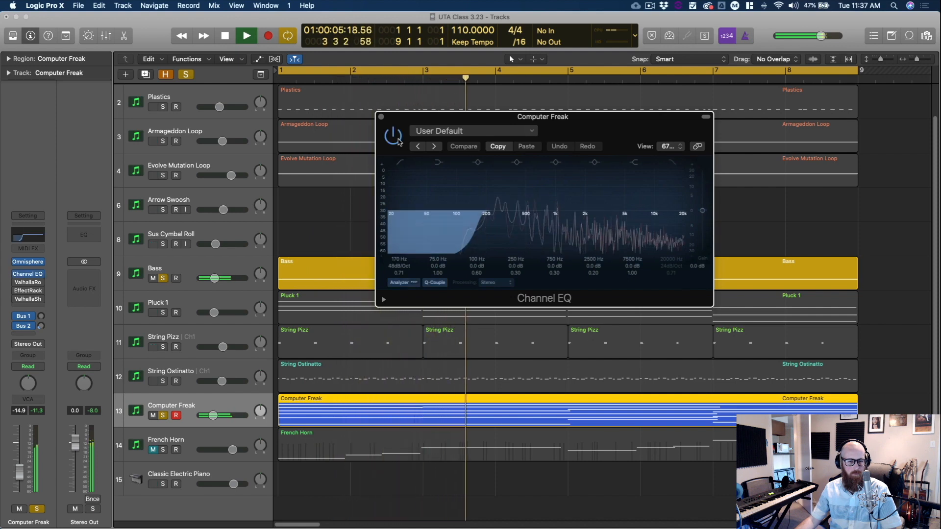
{"action": "left_click", "coordinate": [326, 240]}
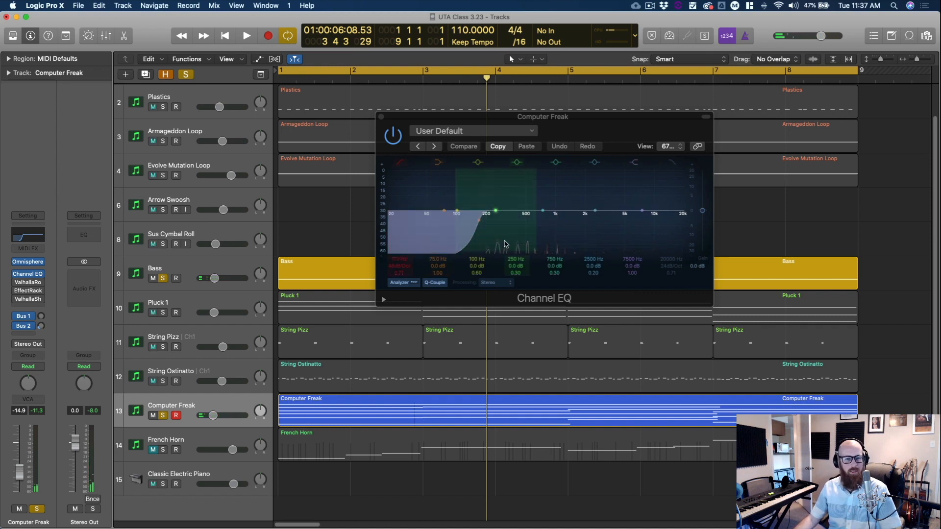
Step: Bypass Computer Freak's Channel EQ and replay the opening bars together with the Bass
{"action": "left_click", "coordinate": [390, 139]}
{"action": "left_click", "coordinate": [389, 139]}
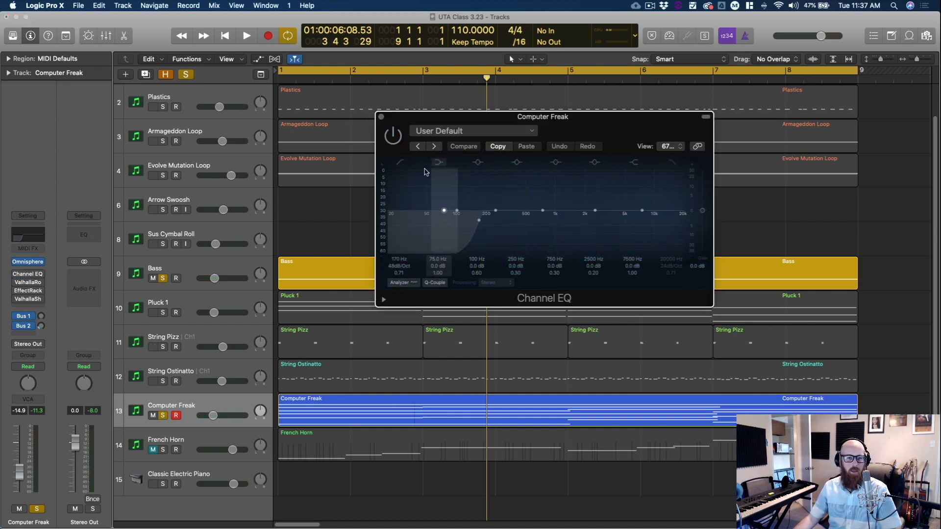
{"action": "key", "text": "space"}
{"action": "key", "text": "space"}
{"action": "left_click", "coordinate": [210, 405]}
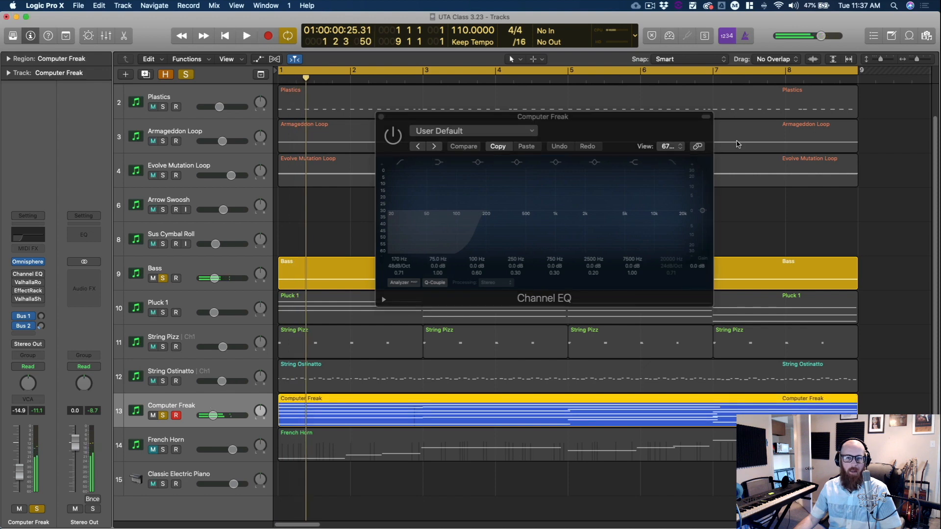
{"action": "key", "text": "space"}
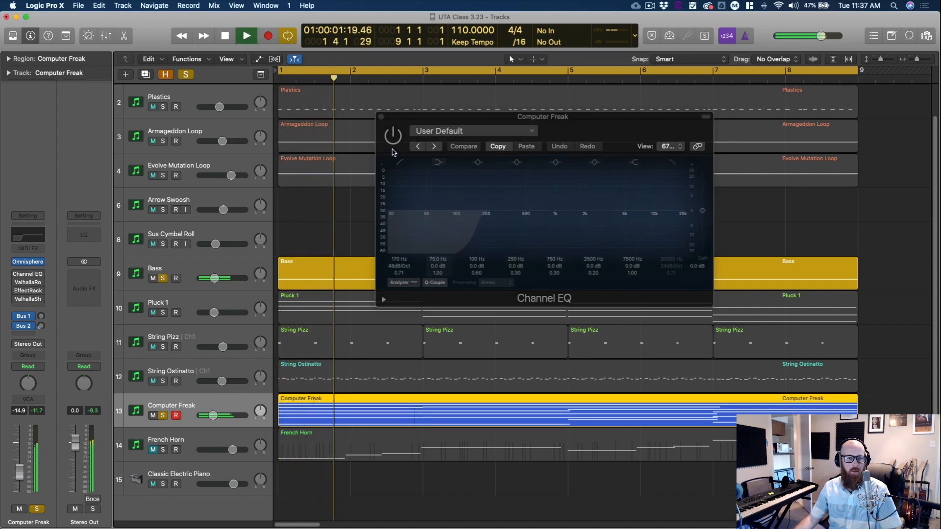
Step: Turn Computer Freak's Channel EQ back on and compare its low-cut band off and on during playback
{"action": "left_click", "coordinate": [393, 135]}
{"action": "left_click", "coordinate": [400, 161]}
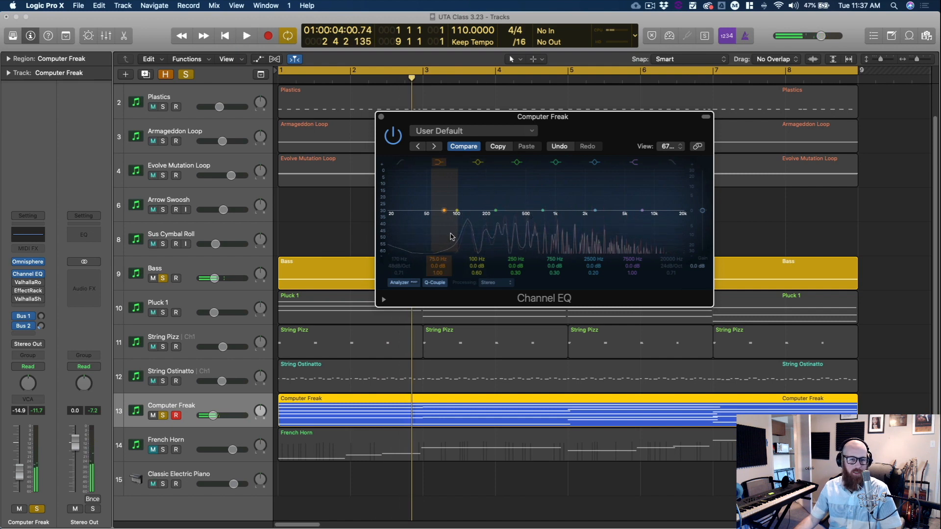
{"action": "key", "text": "space"}
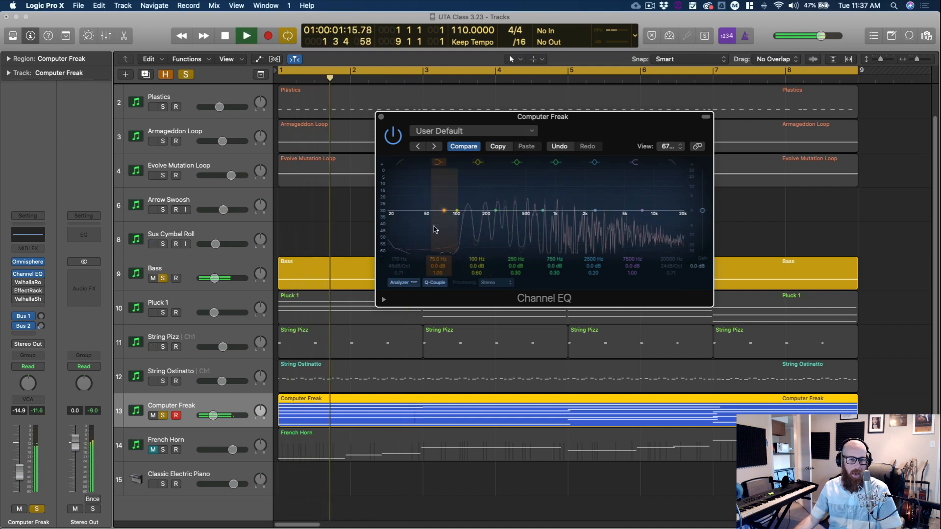
{"action": "left_click", "coordinate": [401, 162]}
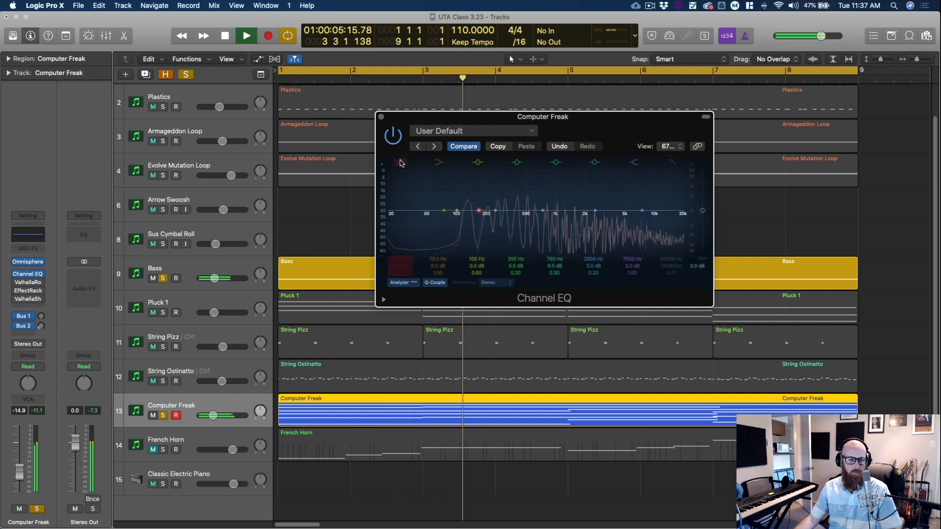
{"action": "left_click", "coordinate": [400, 162]}
{"action": "left_click", "coordinate": [400, 163]}
{"action": "left_click", "coordinate": [400, 162]}
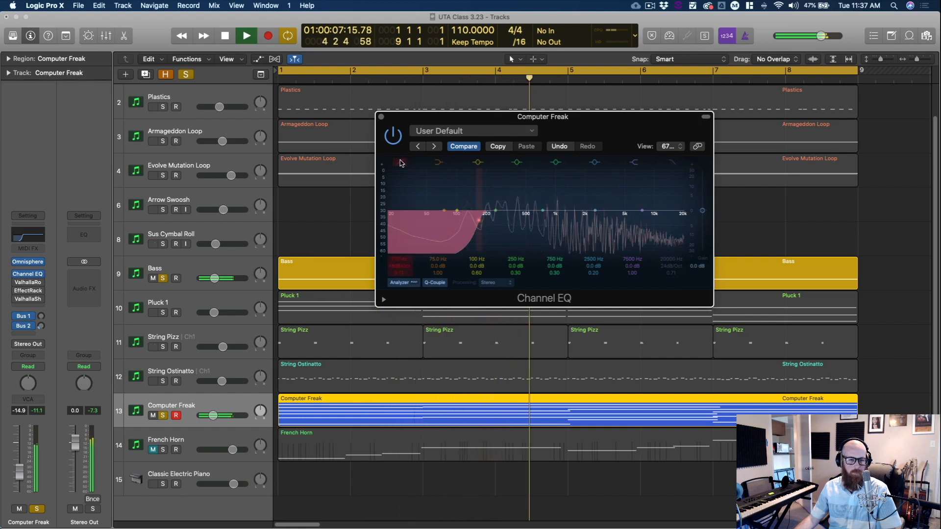
{"action": "left_click", "coordinate": [401, 162]}
{"action": "key", "text": "space"}
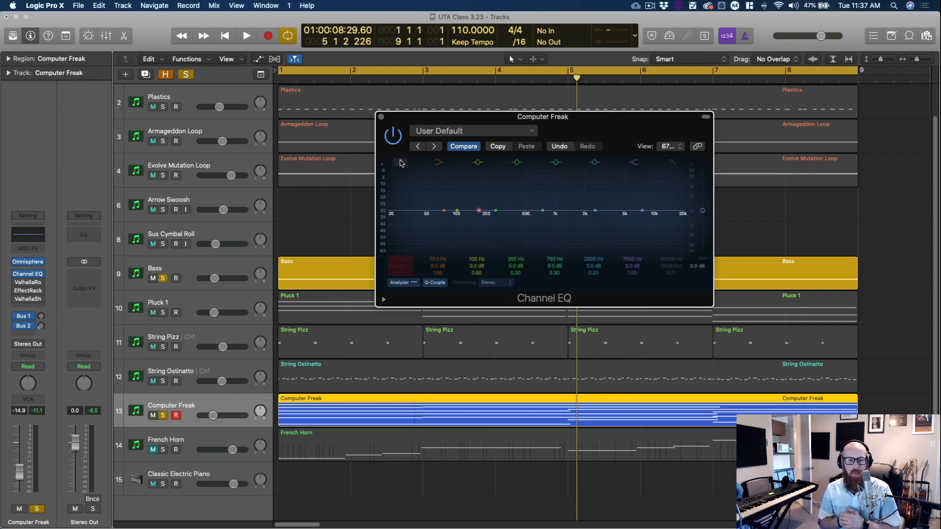
{"action": "left_click", "coordinate": [400, 163]}
{"action": "key", "text": "space"}
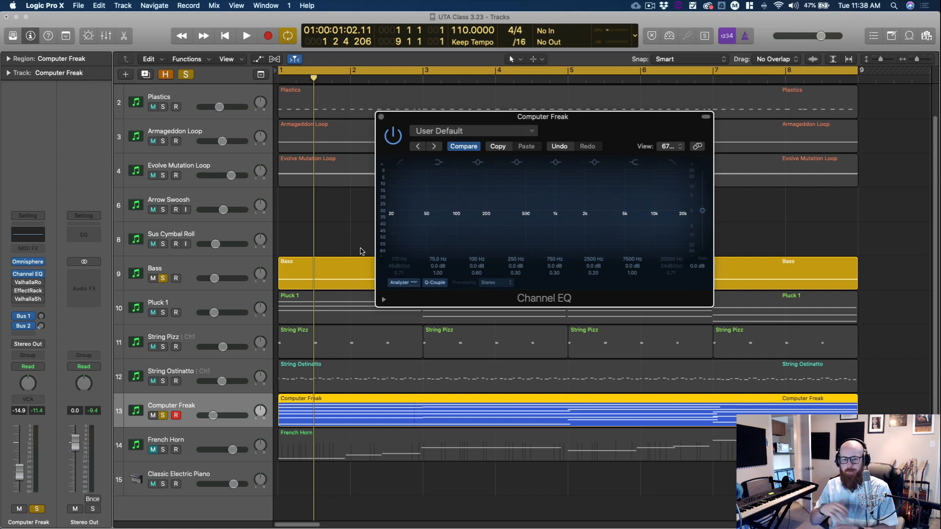
Step: Re-enable Computer Freak's low-cut band, raise its frequency to about 188 Hz and take the Bass out of solo
{"action": "left_click", "coordinate": [400, 163]}
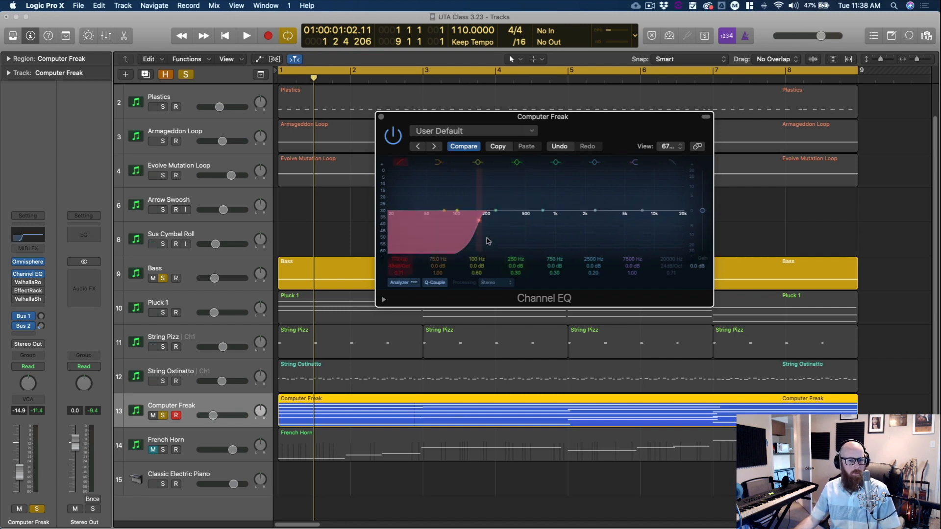
{"action": "key", "text": "space"}
{"action": "mouse_move", "coordinate": [466, 245]}
{"action": "left_mouse_down"}
{"action": "mouse_move", "coordinate": [401, 245]}
{"action": "mouse_move", "coordinate": [477, 243]}
{"action": "left_mouse_up"}
{"action": "key", "text": "space"}
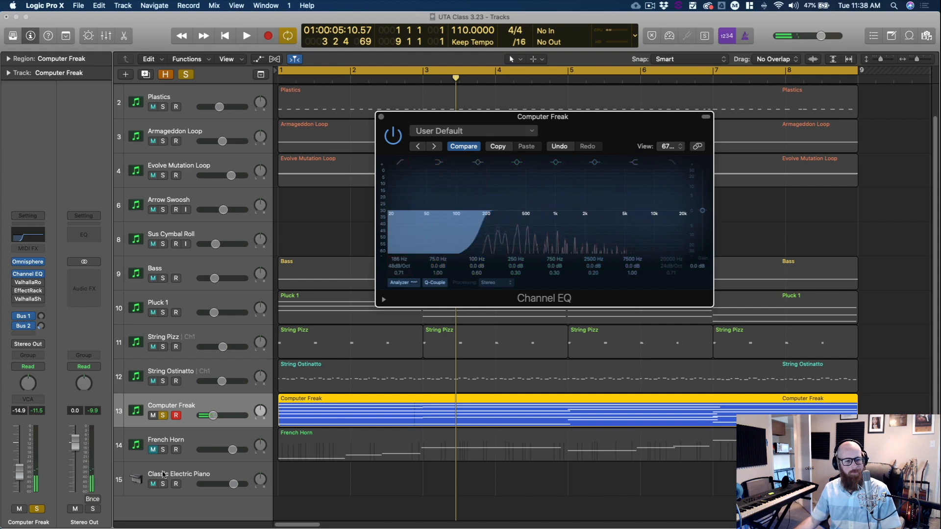
Step: Enable the ValhallaRoom reverb on Computer Freak, open its window and set the decay to 1.26 s
{"action": "left_click", "coordinate": [17, 283]}
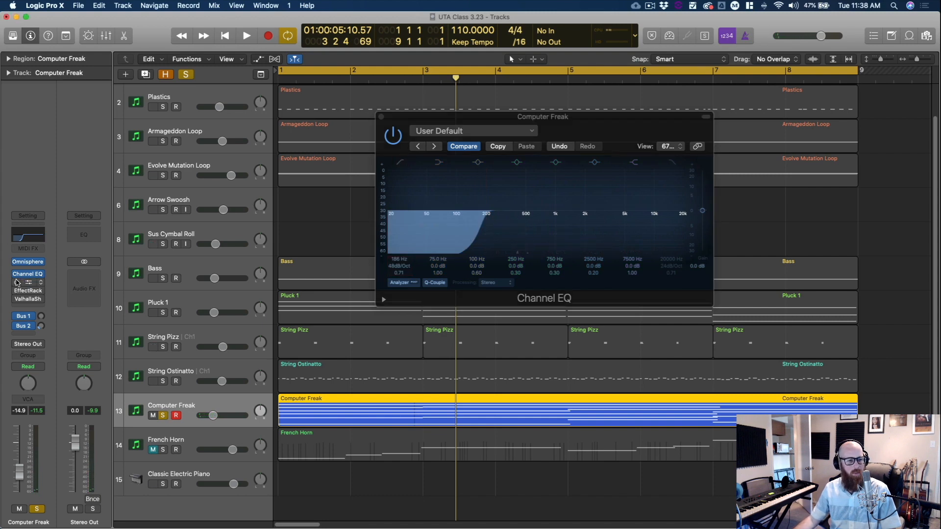
{"action": "key", "text": "space"}
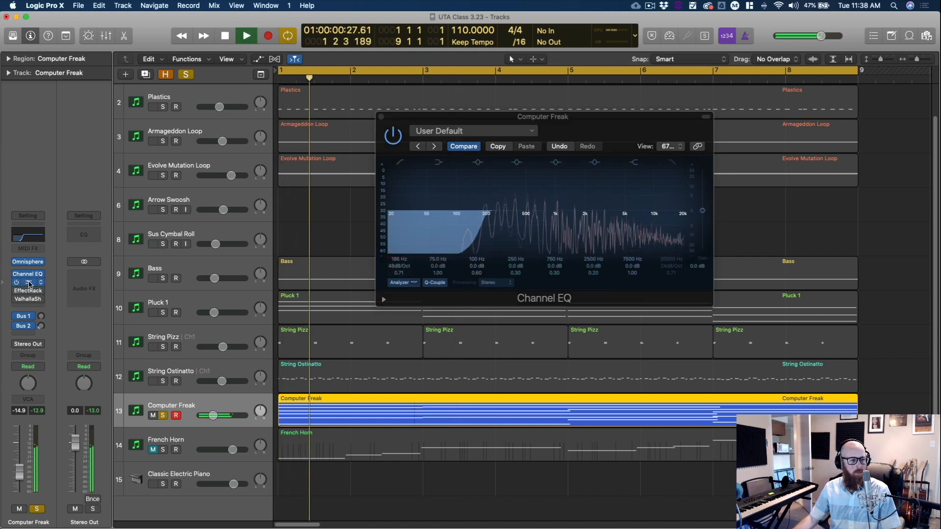
{"action": "left_click", "coordinate": [27, 283]}
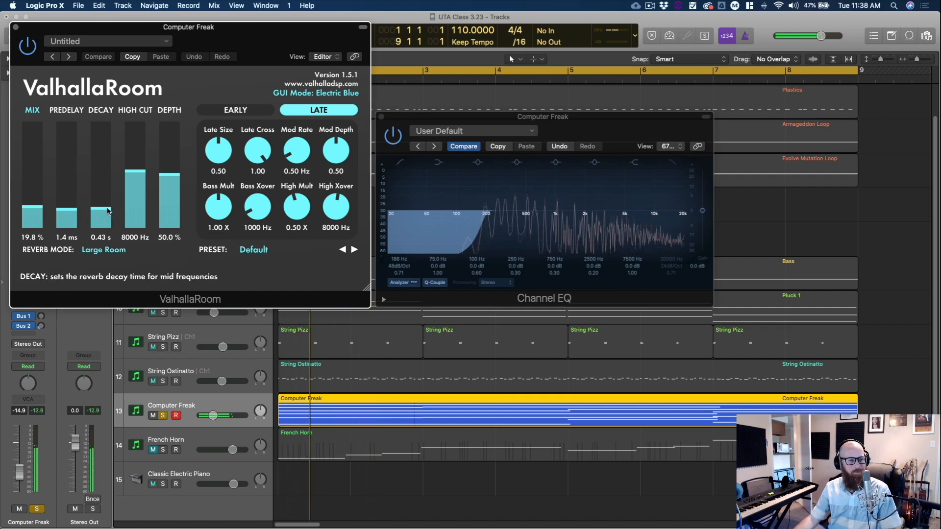
{"action": "left_click_drag", "start_coordinate": [105, 216], "coordinate": [108, 202]}
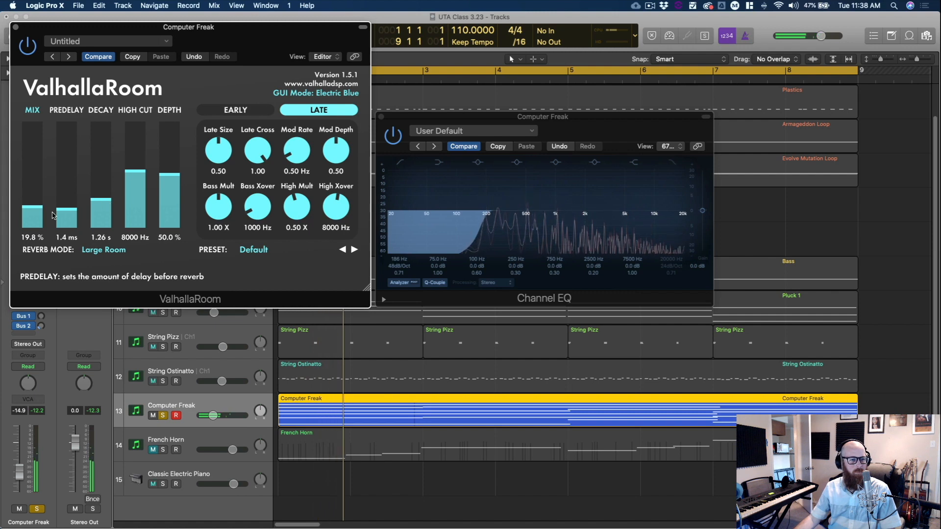
Step: Audition ValhallaRoom's predelay at 304.5 ms and 0.4 ms during playback and settle on 0.7 ms
{"action": "left_click_drag", "start_coordinate": [62, 207], "coordinate": [63, 215]}
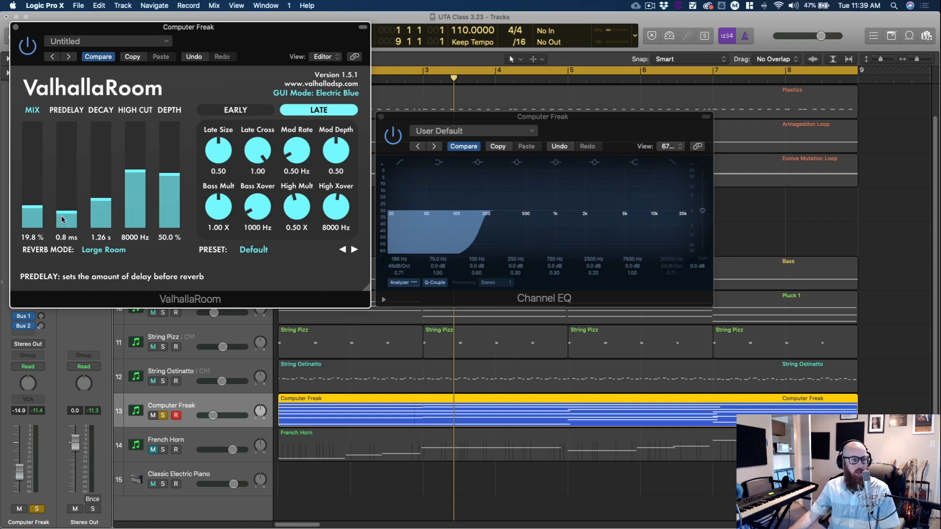
{"action": "left_click_drag", "start_coordinate": [62, 220], "coordinate": [65, 191]}
{"action": "key", "text": "space"}
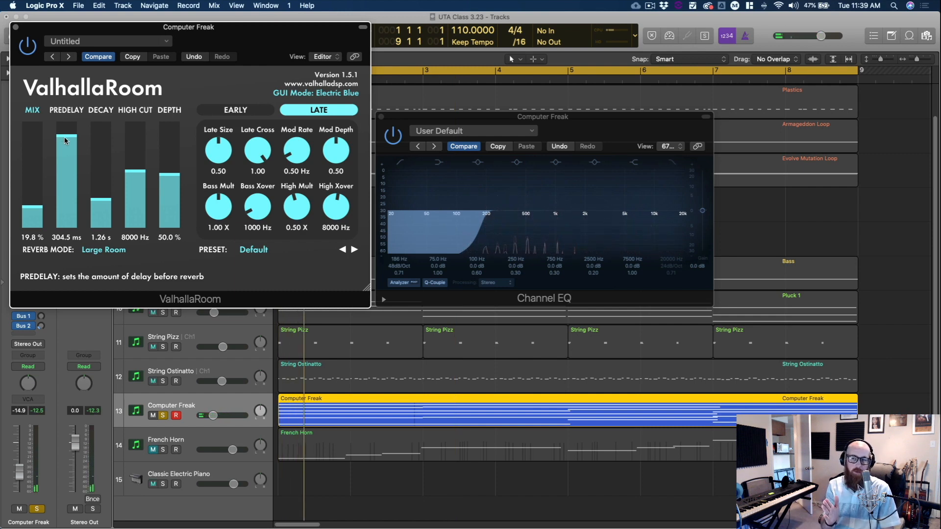
{"action": "key", "text": "space"}
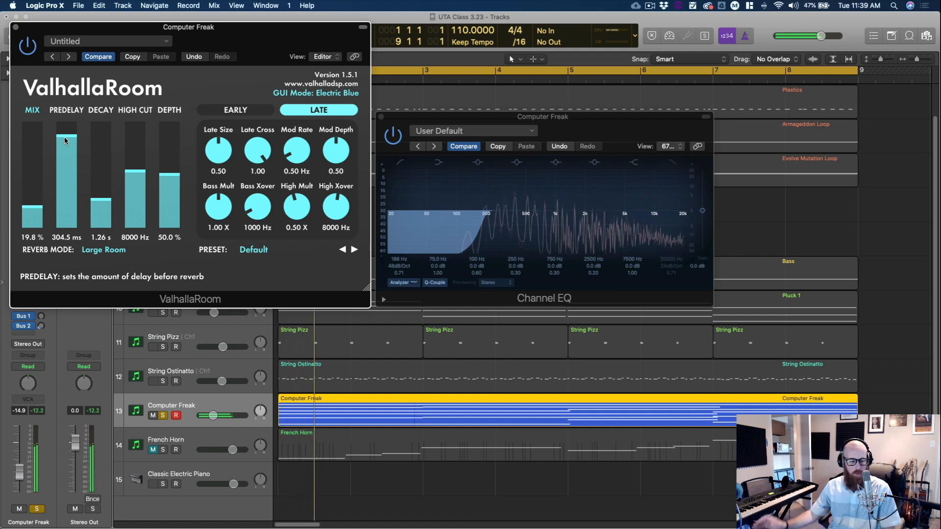
{"action": "left_click_drag", "start_coordinate": [66, 140], "coordinate": [71, 219]}
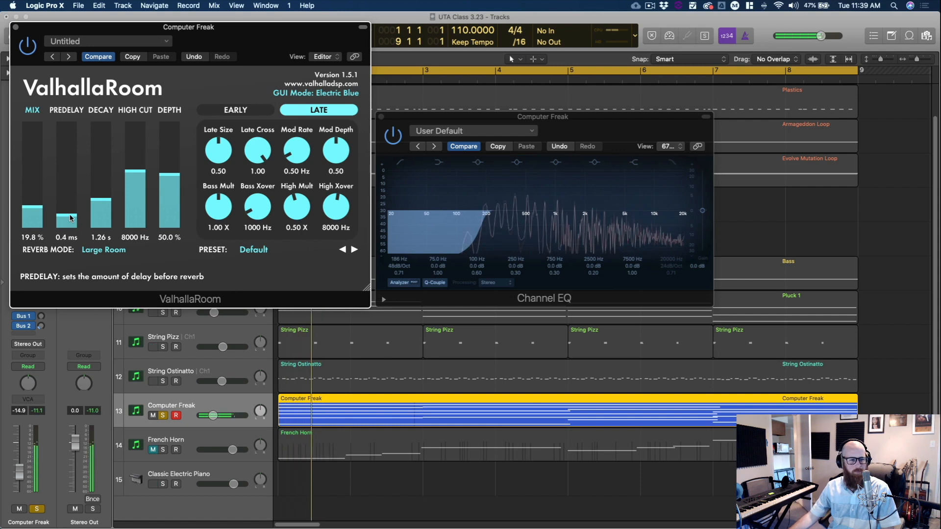
{"action": "left_click_drag", "start_coordinate": [71, 218], "coordinate": [72, 216]}
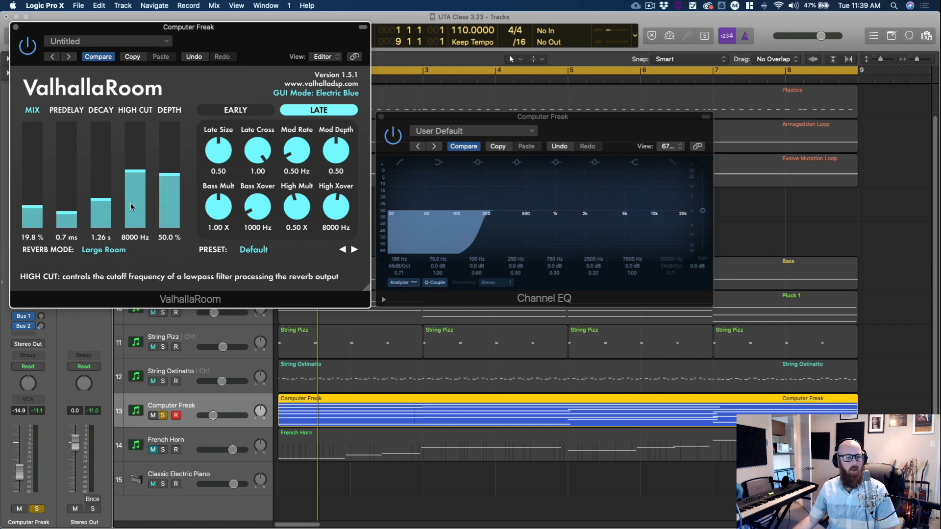
Step: Sweep ValhallaRoom's high cut to 15000 Hz and 100 Hz during playback and bring it back to 7170 Hz
{"action": "key", "text": "space"}
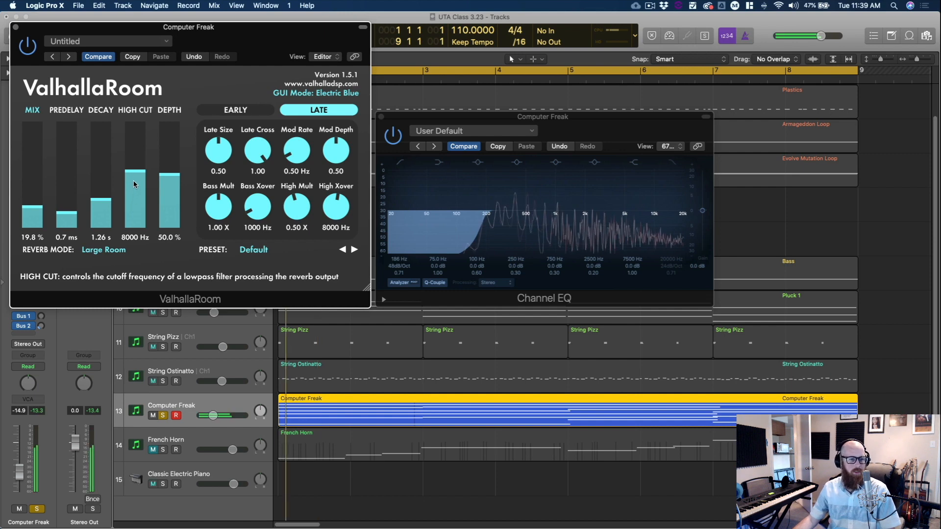
{"action": "mouse_move", "coordinate": [135, 177]}
{"action": "left_mouse_down"}
{"action": "mouse_move", "coordinate": [136, 120]}
{"action": "mouse_move", "coordinate": [136, 230]}
{"action": "mouse_move", "coordinate": [137, 131]}
{"action": "mouse_move", "coordinate": [134, 219]}
{"action": "mouse_move", "coordinate": [137, 178]}
{"action": "left_mouse_up"}
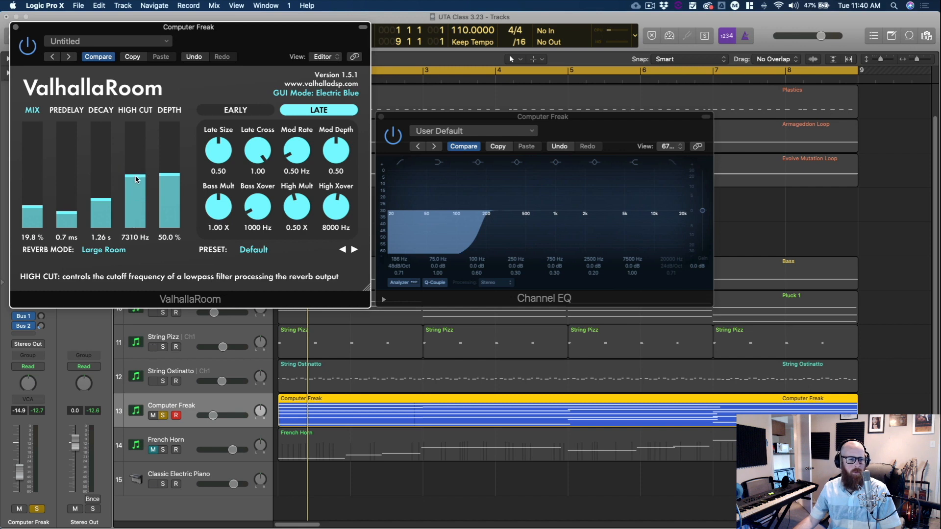
{"action": "key", "text": "space"}
{"action": "left_click_drag", "start_coordinate": [135, 175], "coordinate": [132, 122]}
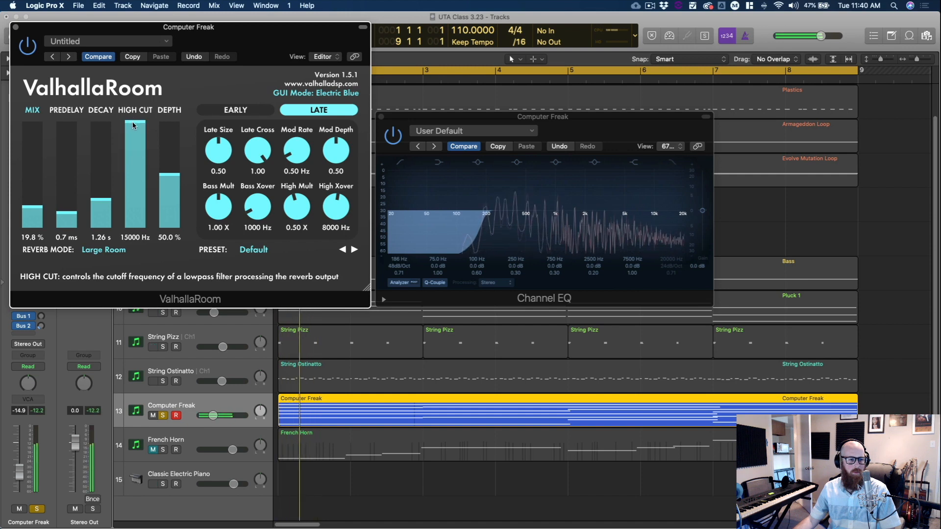
{"action": "left_click_drag", "start_coordinate": [133, 126], "coordinate": [141, 231]}
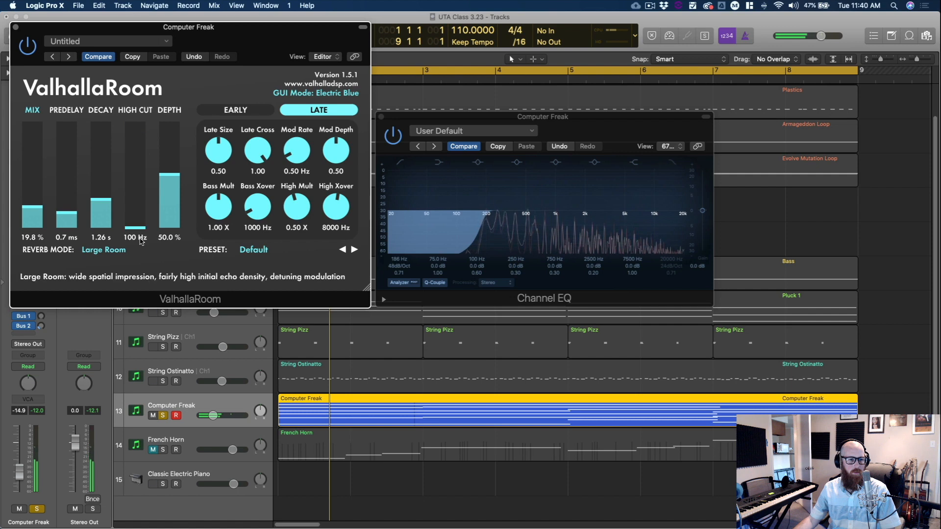
{"action": "left_click_drag", "start_coordinate": [141, 232], "coordinate": [136, 177]}
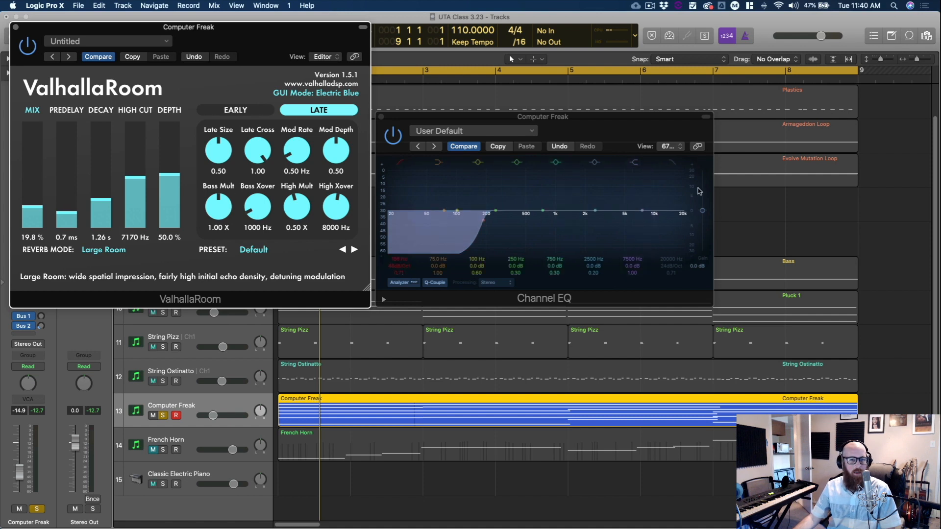
Step: Turn on Computer Freak's Channel EQ high-cut band at 20000 Hz and audition ValhallaRoom's high cut at 100 Hz, 7650 Hz and 15000 Hz
{"action": "left_click", "coordinate": [674, 225]}
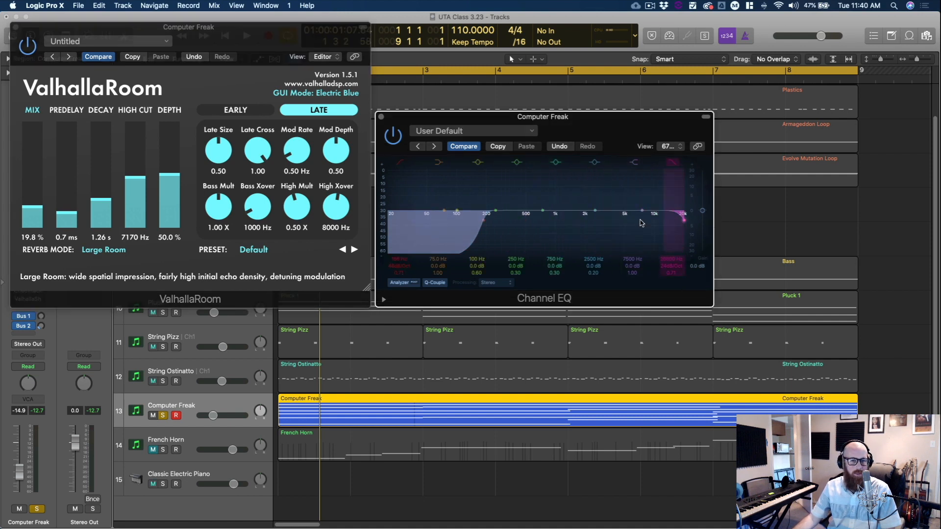
{"action": "left_click_drag", "start_coordinate": [134, 179], "coordinate": [134, 240]}
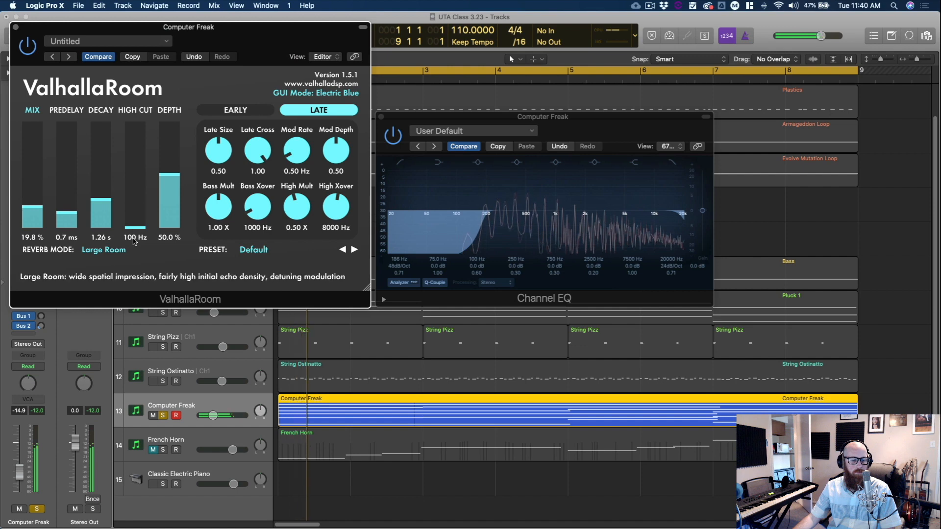
{"action": "left_click", "coordinate": [672, 226]}
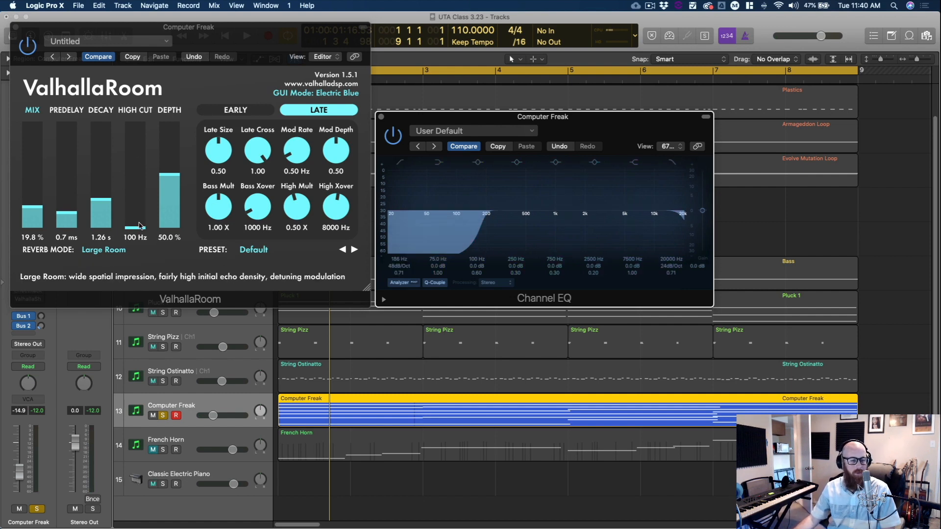
{"action": "left_click_drag", "start_coordinate": [139, 226], "coordinate": [136, 177]}
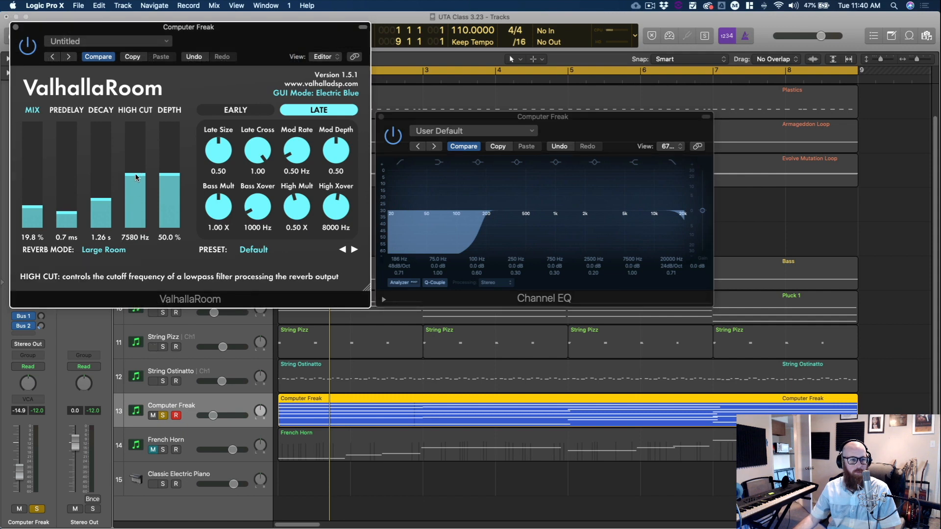
{"action": "key", "text": "space"}
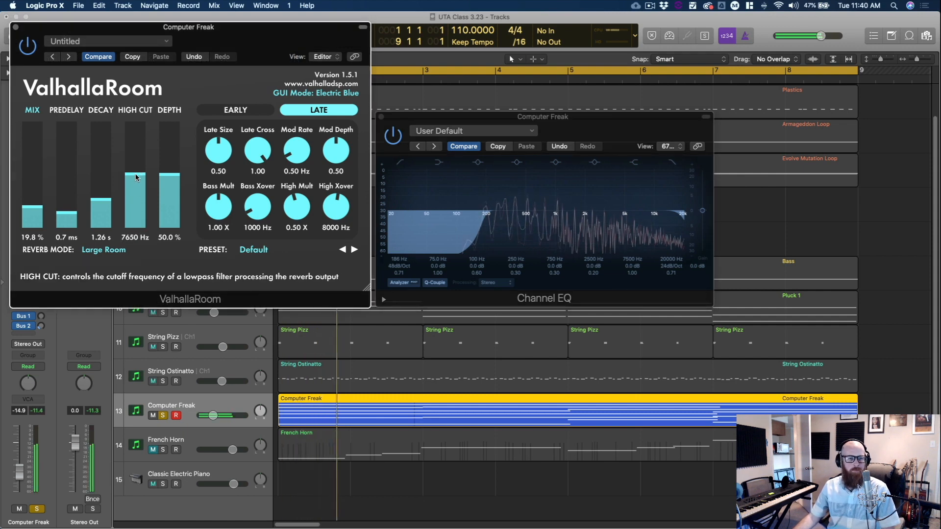
{"action": "left_click_drag", "start_coordinate": [135, 177], "coordinate": [132, 132]}
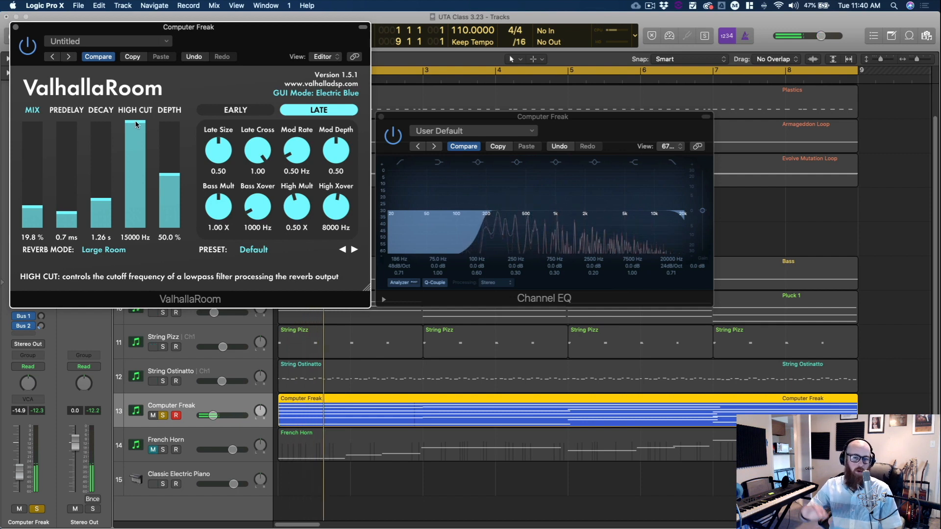
Step: Set ValhallaRoom's high cut to 6690 Hz and try gentler Channel EQ low-cut and high-cut curves on Computer Freak, with the high cut at 18 dB/Oct
{"action": "left_click_drag", "start_coordinate": [135, 121], "coordinate": [135, 180]}
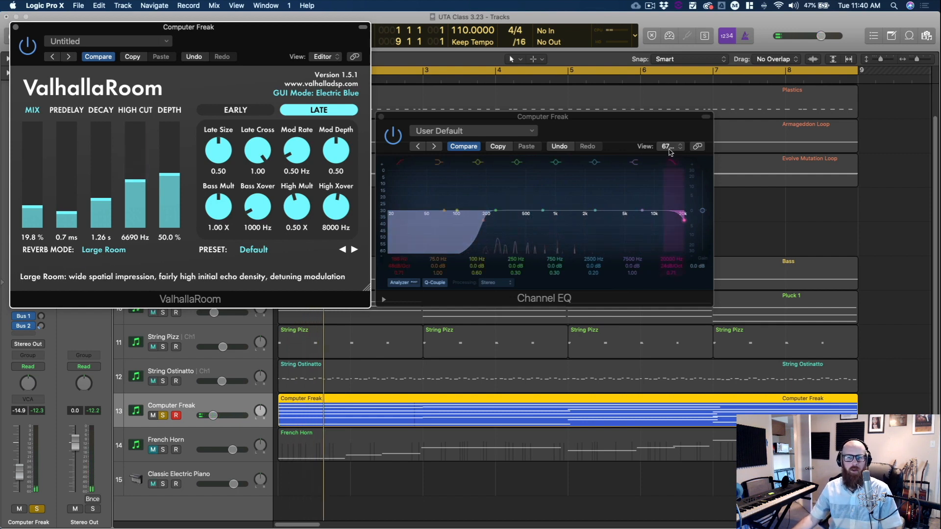
{"action": "left_click_drag", "start_coordinate": [478, 246], "coordinate": [477, 246]}
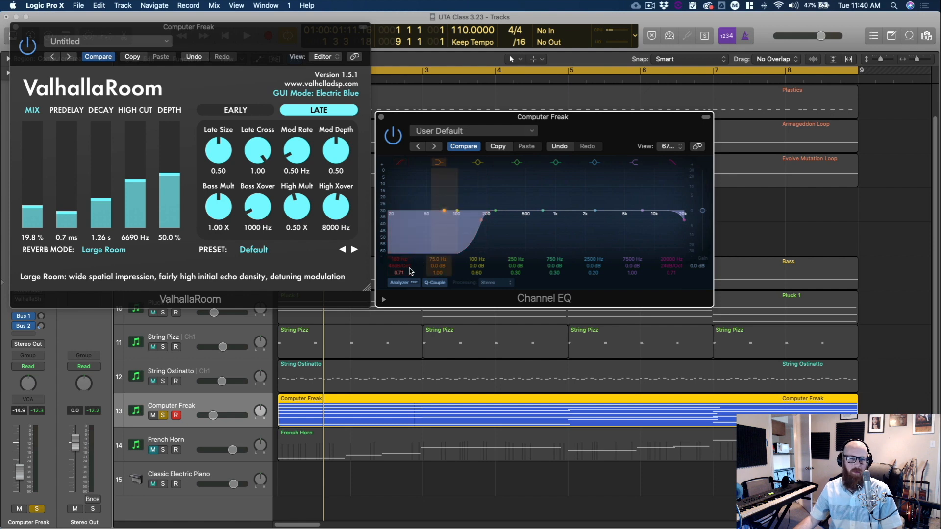
{"action": "left_click_drag", "start_coordinate": [391, 267], "coordinate": [391, 287]}
{"action": "left_click_drag", "start_coordinate": [682, 219], "coordinate": [614, 220]}
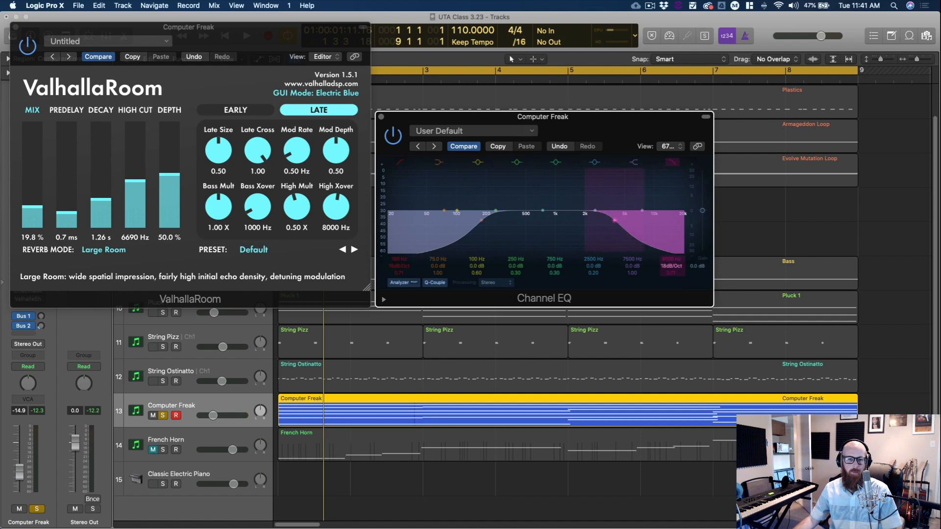
{"action": "left_click_drag", "start_coordinate": [468, 242], "coordinate": [460, 243]}
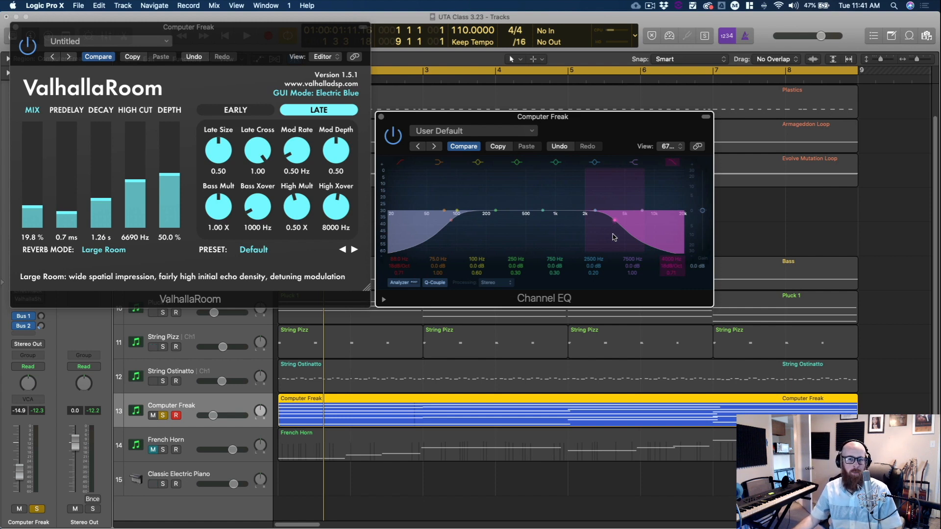
Step: Return Channel EQ's high cut to 20000 Hz, set its low cut to 174 Hz at 48 dB/Oct, and close the ValhallaRoom window
{"action": "left_click_drag", "start_coordinate": [619, 237], "coordinate": [683, 237]}
{"action": "left_click_drag", "start_coordinate": [451, 241], "coordinate": [472, 240]}
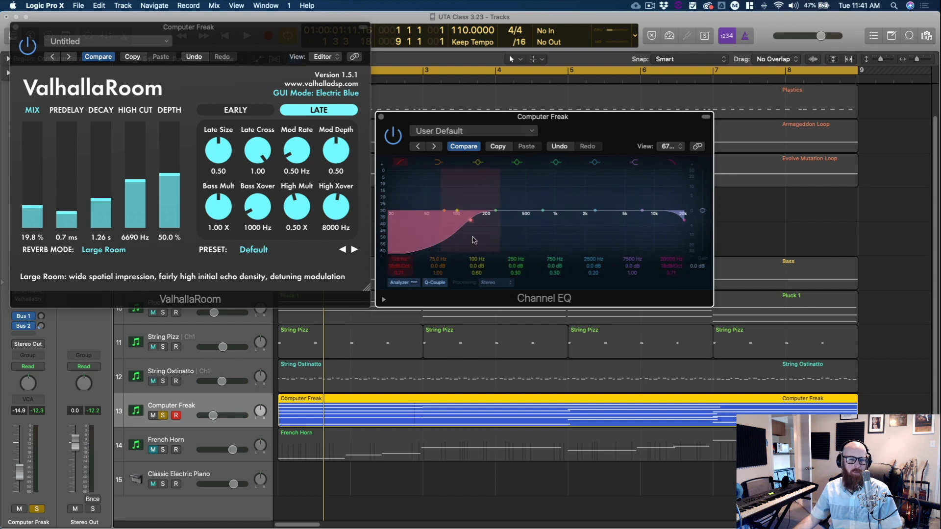
{"action": "left_click_drag", "start_coordinate": [392, 266], "coordinate": [392, 253]}
{"action": "left_click_drag", "start_coordinate": [464, 241], "coordinate": [474, 241]}
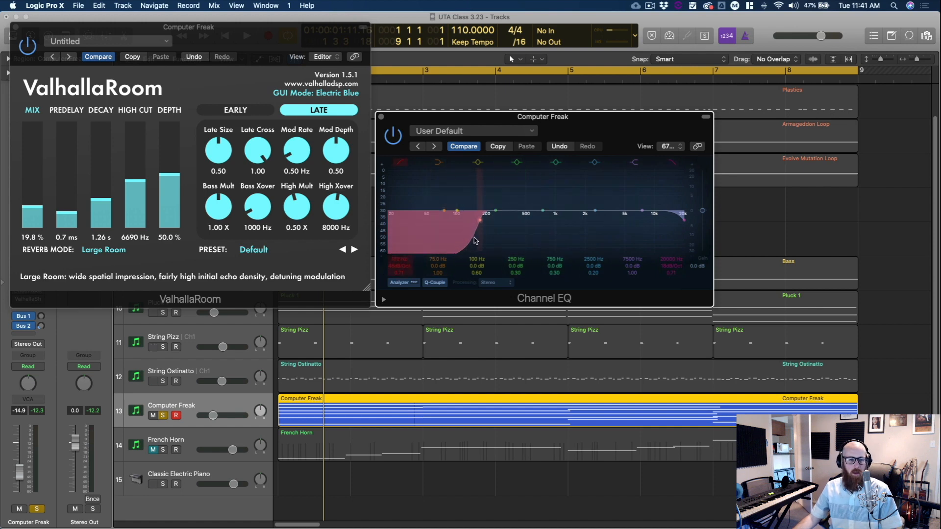
{"action": "left_click", "coordinate": [15, 28]}
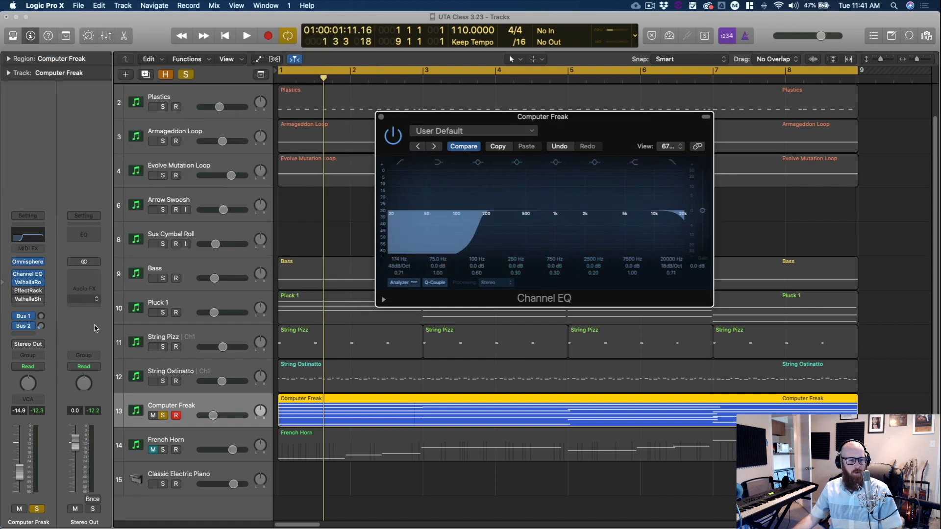
Step: Enable EffectRack on Computer Freak, open its window and compare the sound with Crystallizer bypassed and active
{"action": "left_click", "coordinate": [16, 292]}
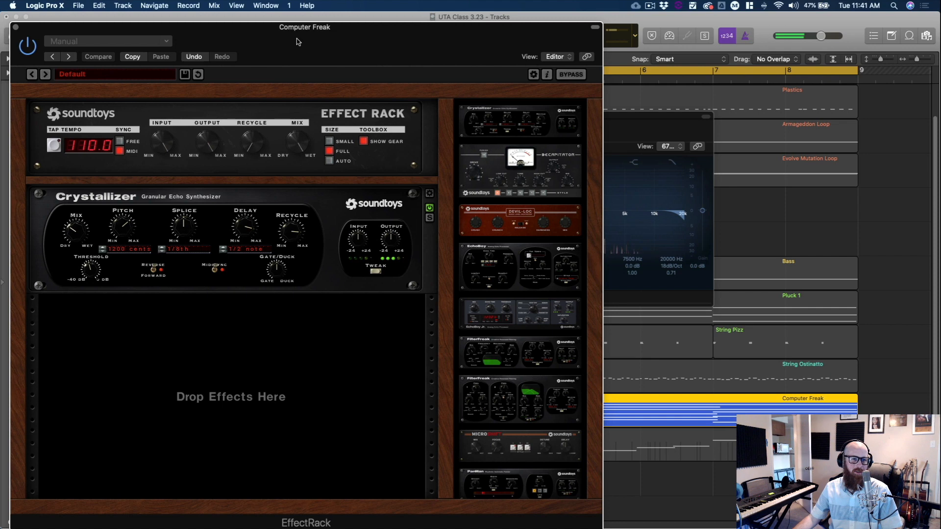
{"action": "left_click_drag", "start_coordinate": [303, 41], "coordinate": [385, 38]}
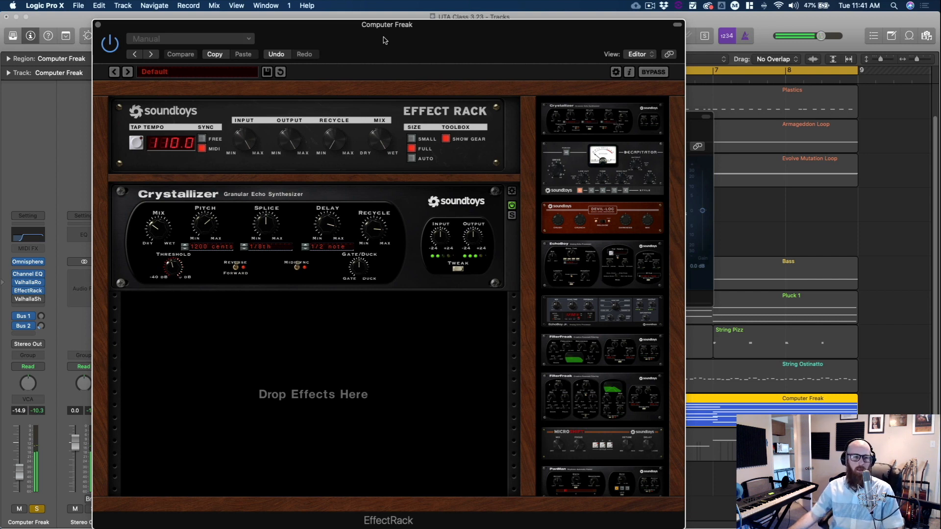
{"action": "left_click", "coordinate": [512, 205]}
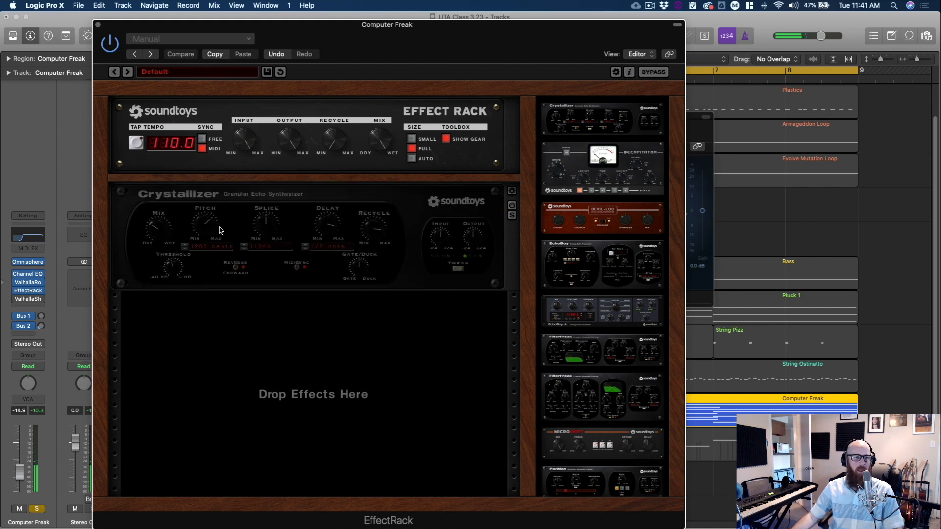
{"action": "left_click", "coordinate": [511, 205]}
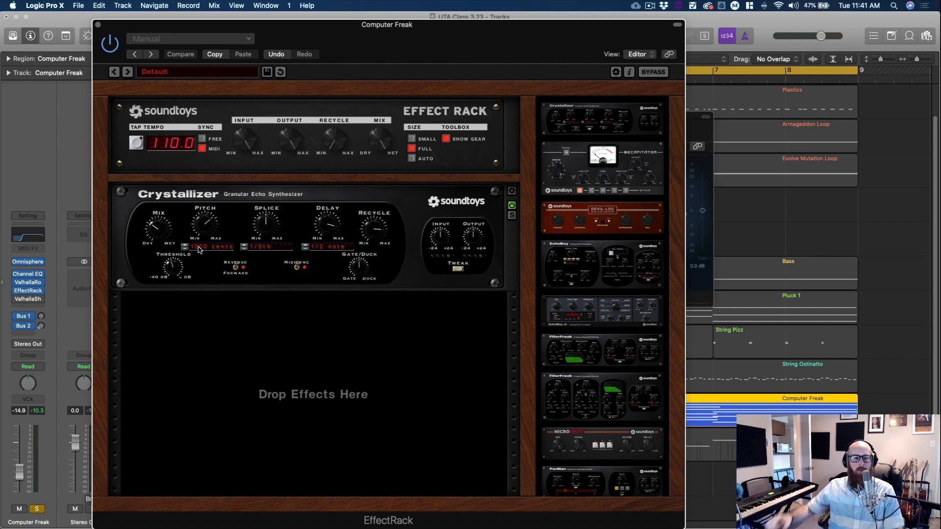
Step: Inspect Crystallizer's Tweak controls and browse its 01 Crystals presets, keeping Original Crystals
{"action": "left_click", "coordinate": [457, 270]}
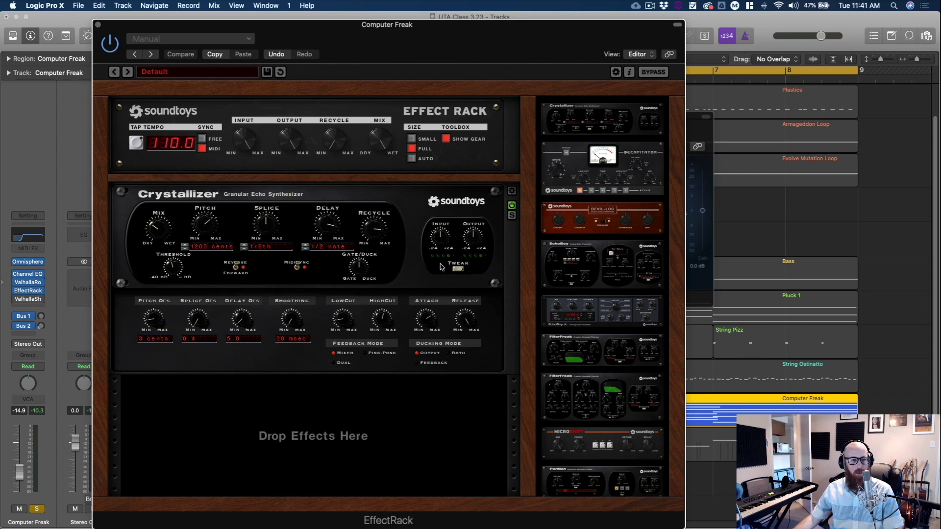
{"action": "left_click", "coordinate": [512, 191]}
{"action": "left_click", "coordinate": [179, 296]}
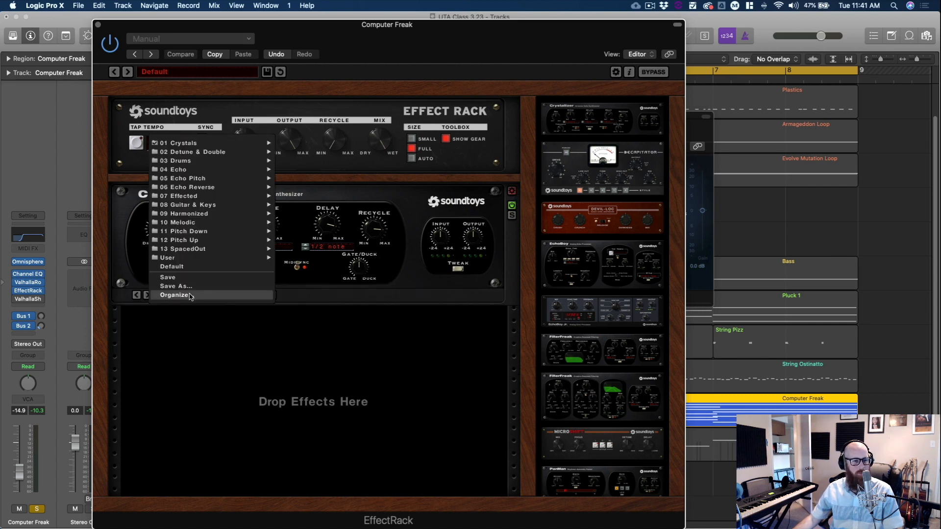
{"action": "mouse_move", "coordinate": [175, 146]}
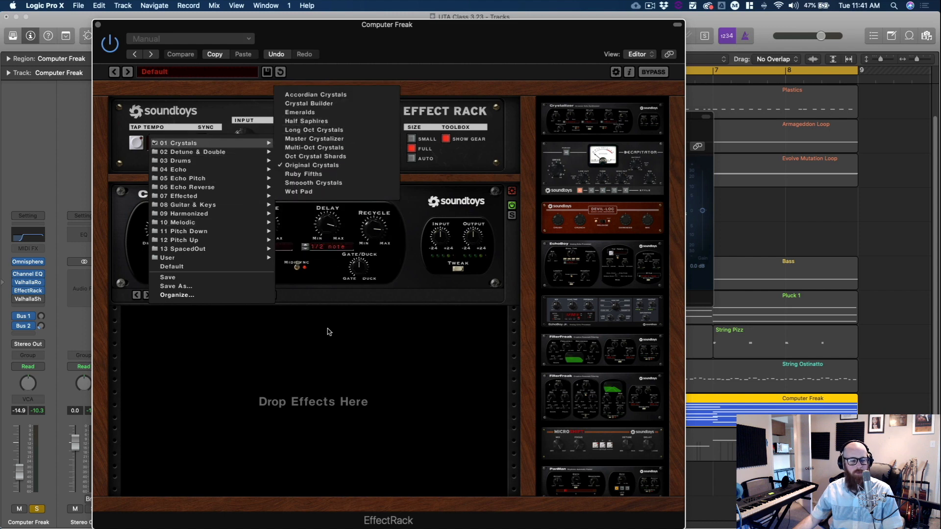
{"action": "left_click", "coordinate": [329, 332]}
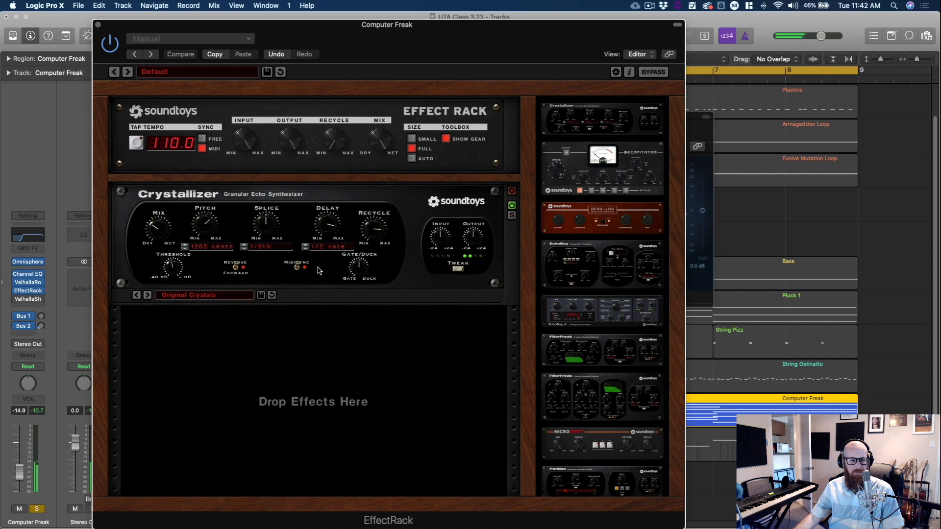
Step: Reveal Crystallizer's Tweak controls and raise the LowCut slightly during playback
{"action": "left_click", "coordinate": [456, 270]}
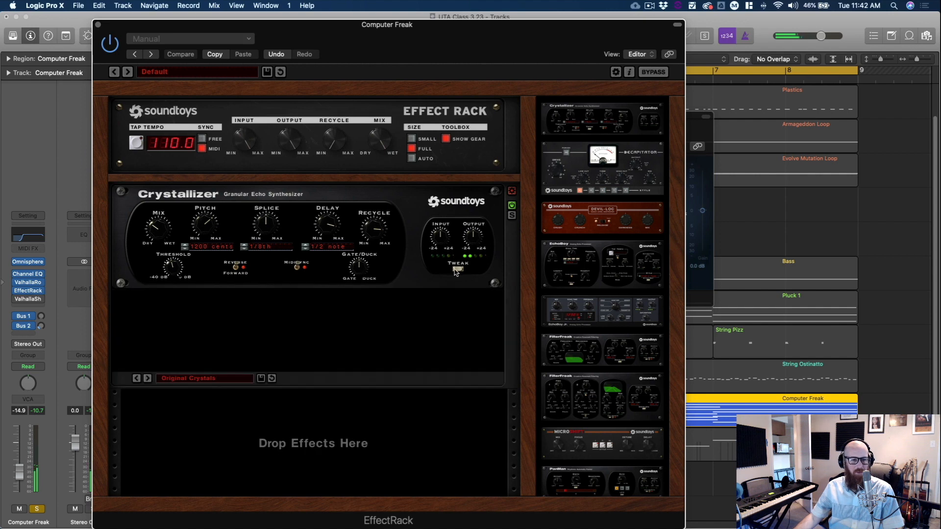
{"action": "left_click_drag", "start_coordinate": [342, 318], "coordinate": [341, 307]}
{"action": "key", "text": "space"}
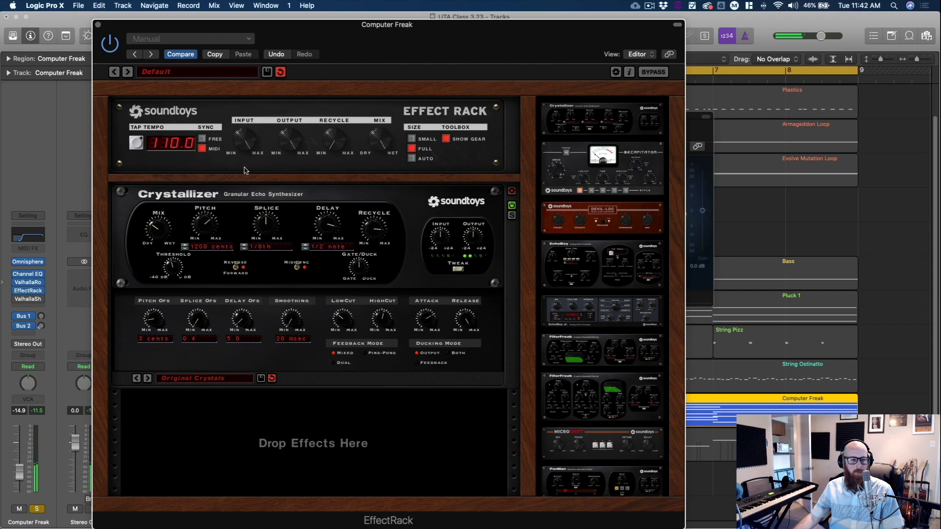
Step: Enable ValhallaShimmer on Computer Freak and open its window, closing the EffectRack and Channel EQ windows
{"action": "left_click", "coordinate": [16, 299]}
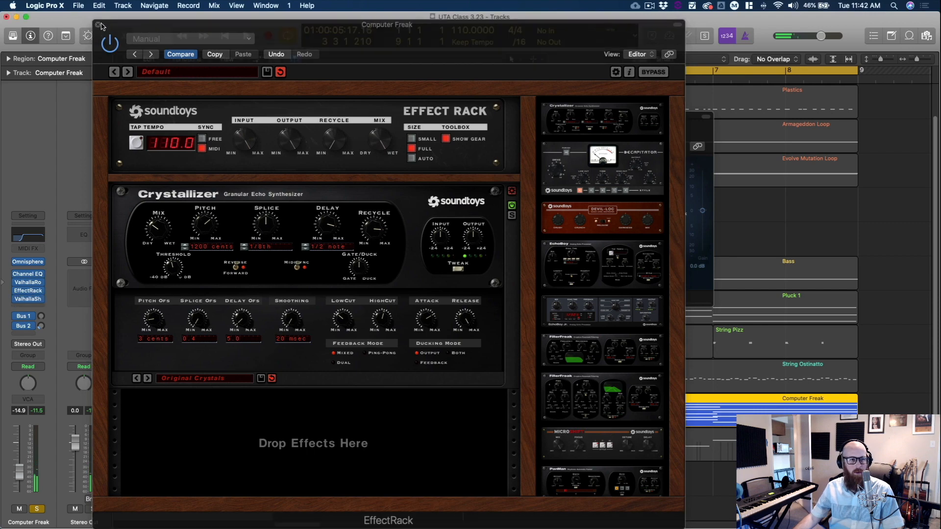
{"action": "left_click", "coordinate": [99, 24]}
{"action": "left_click", "coordinate": [28, 299]}
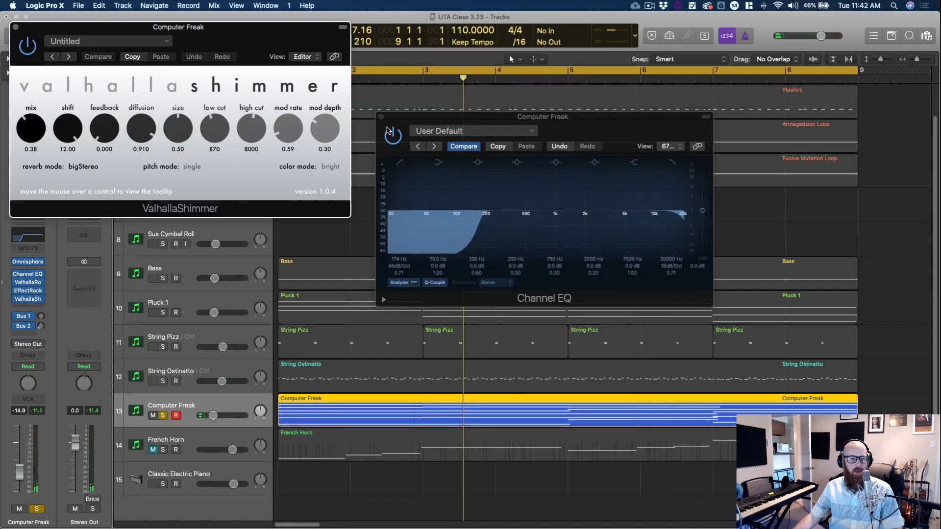
{"action": "left_click", "coordinate": [381, 116]}
{"action": "left_click_drag", "start_coordinate": [252, 43], "coordinate": [293, 50]}
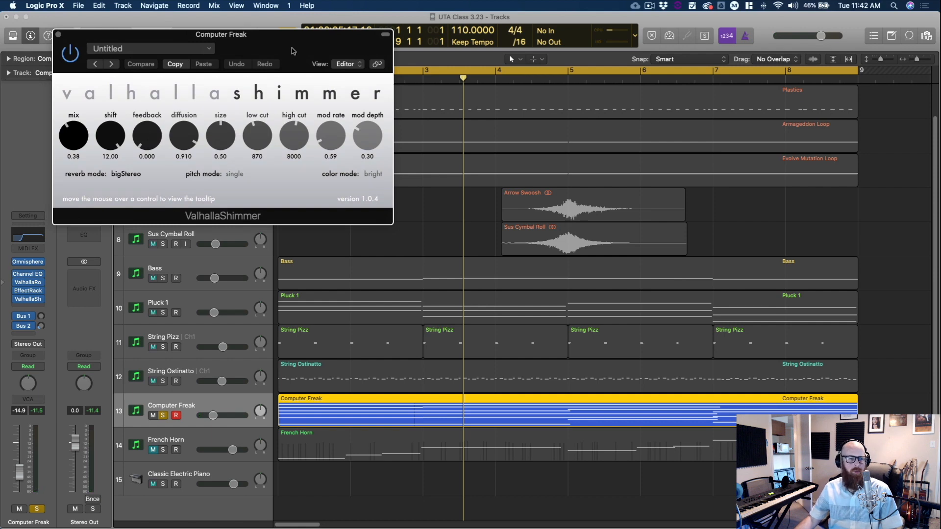
Step: Audition ValhallaShimmer's mix at 0.85 during playback and bring it down to 0.41
{"action": "key", "text": "space"}
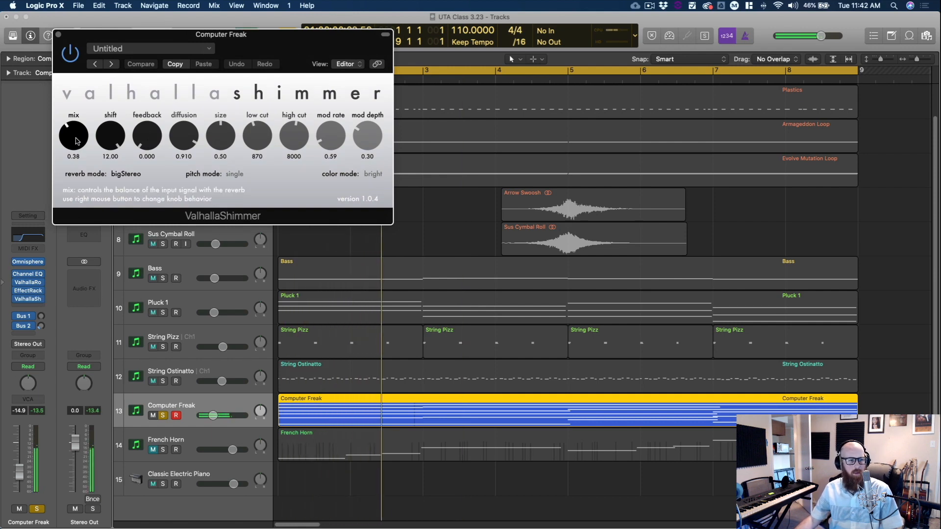
{"action": "left_click_drag", "start_coordinate": [78, 146], "coordinate": [74, 123]}
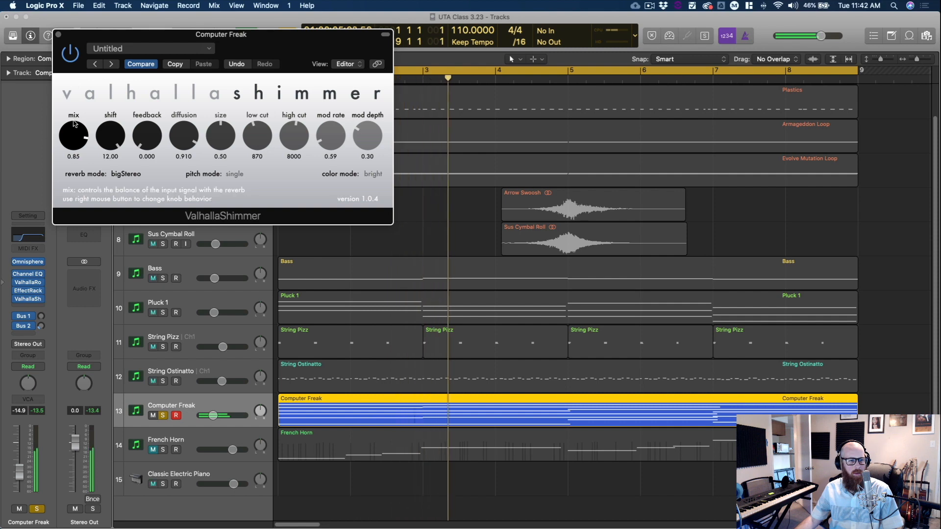
{"action": "left_click_drag", "start_coordinate": [75, 127], "coordinate": [75, 150]}
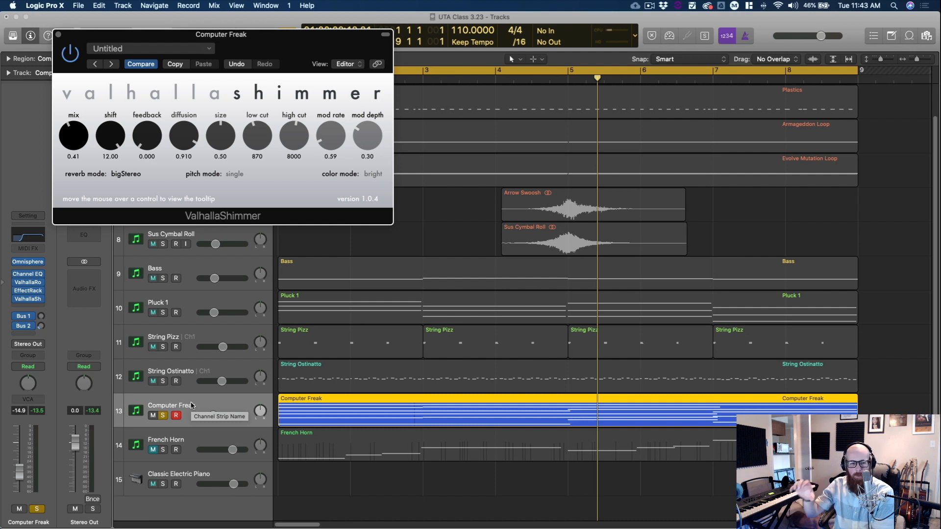
Step: Unsolo Computer Freak during playback and compare the full mix with its ValhallaRoom, EffectRack and ValhallaShimmer effects bypassed and enabled
{"action": "key", "text": "space"}
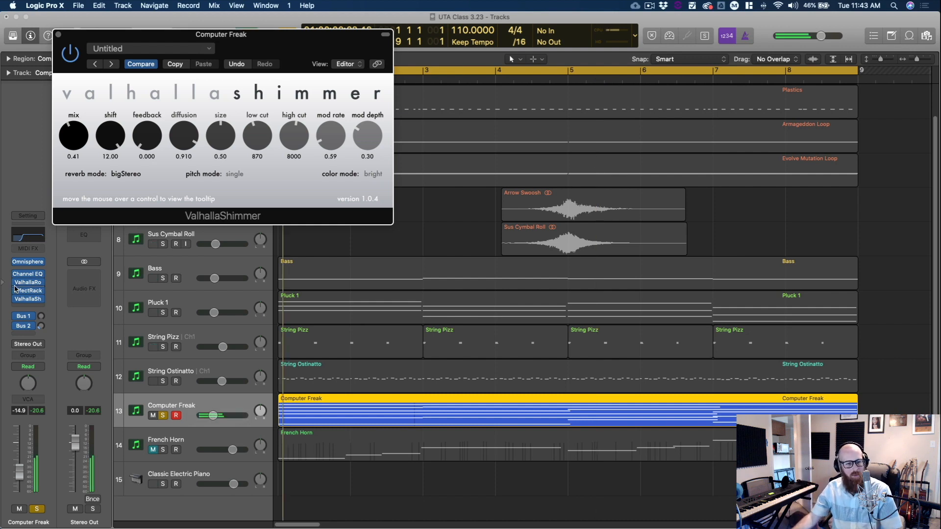
{"action": "left_click", "coordinate": [162, 416]}
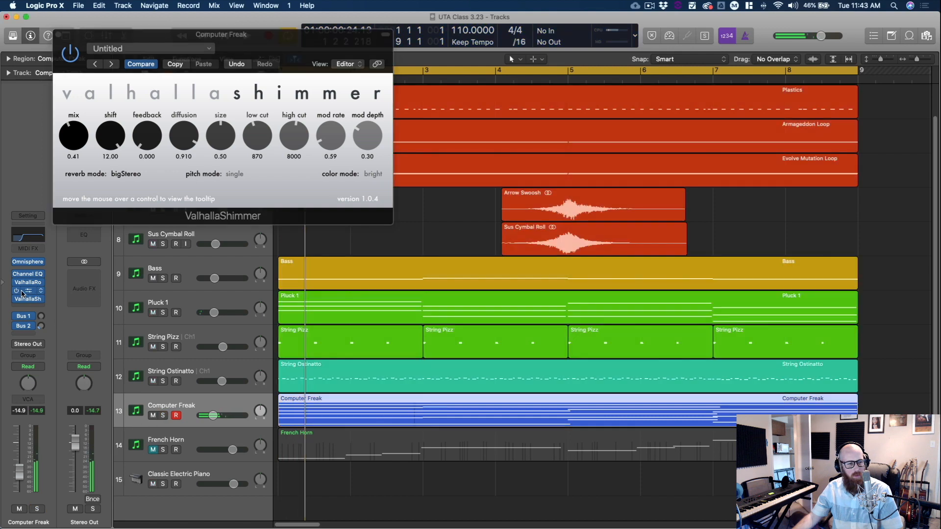
{"action": "left_click_drag", "start_coordinate": [16, 283], "coordinate": [16, 296]}
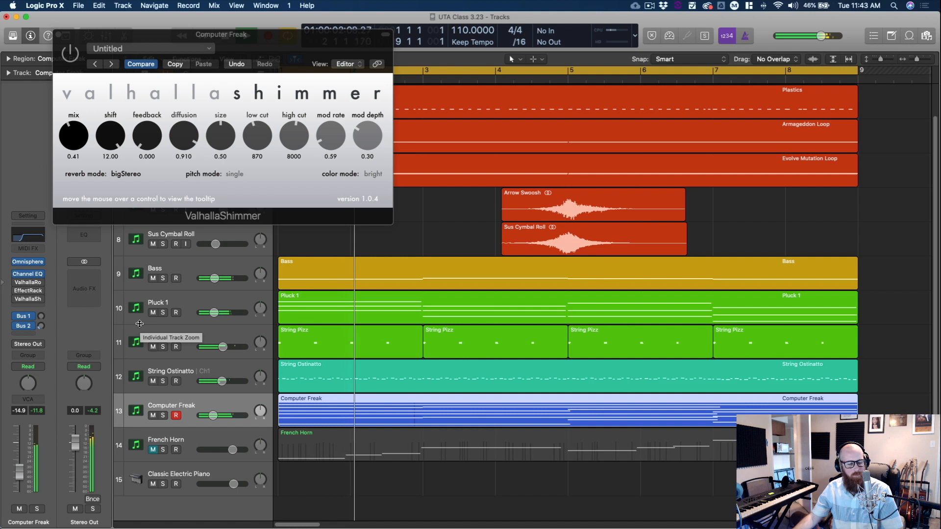
{"action": "left_click_drag", "start_coordinate": [16, 283], "coordinate": [16, 299]}
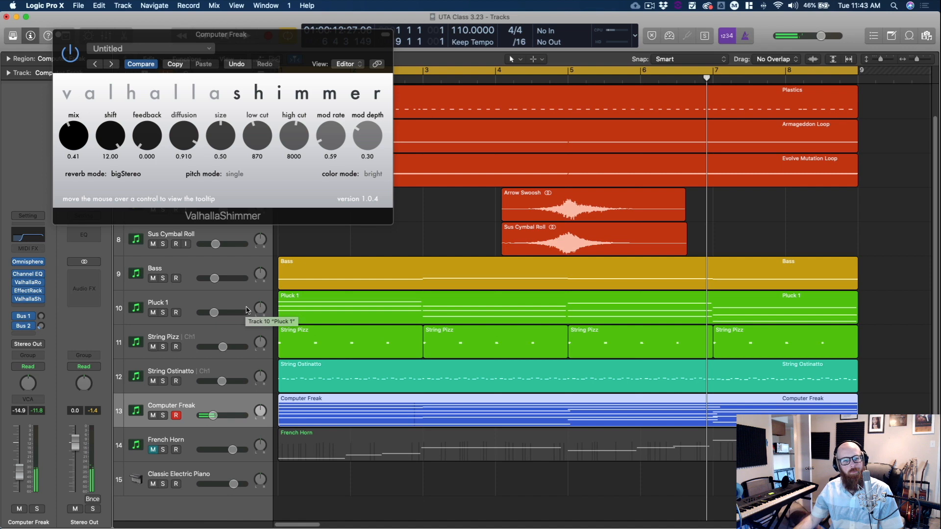
Step: Set ValhallaShimmer's mix to 0.43 and close its window
{"action": "left_click", "coordinate": [83, 135]}
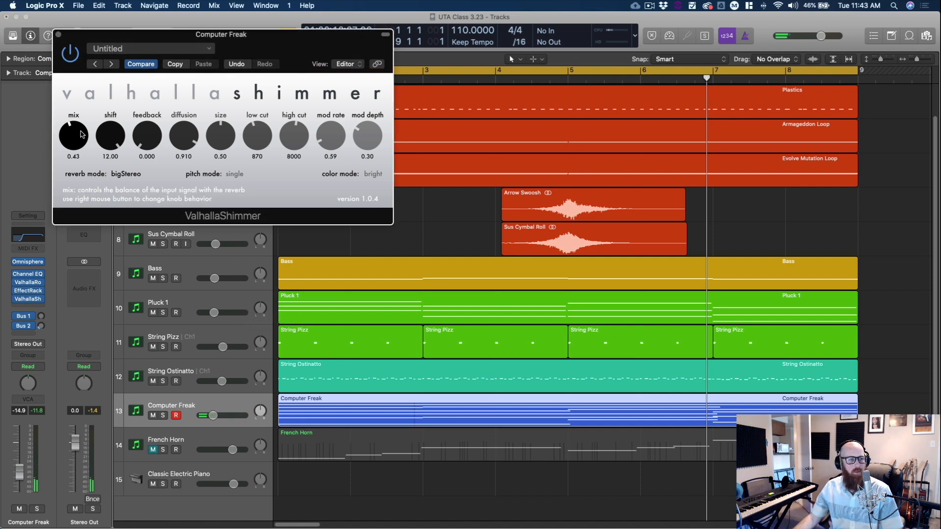
{"action": "left_click", "coordinate": [59, 35]}
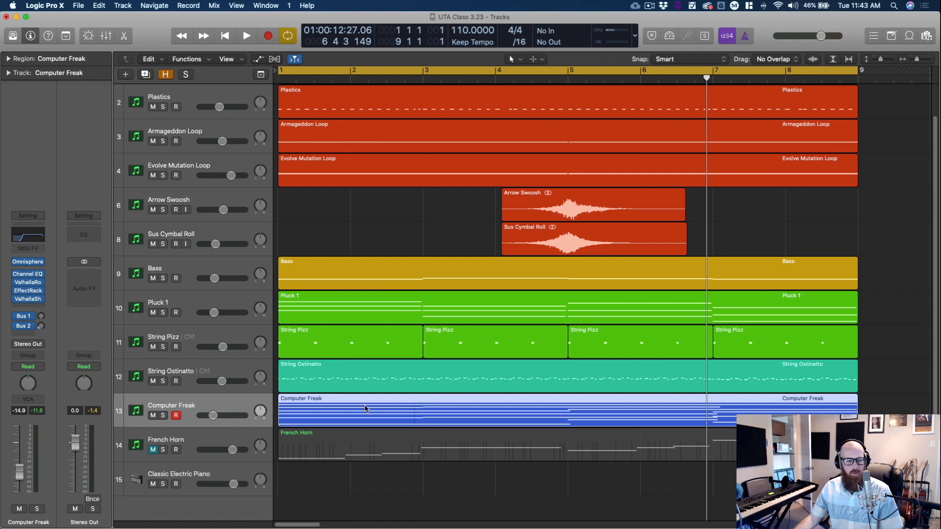
Step: Select the French Horn track, unmute it and deselect its region
{"action": "left_click", "coordinate": [383, 263]}
{"action": "left_click", "coordinate": [156, 457]}
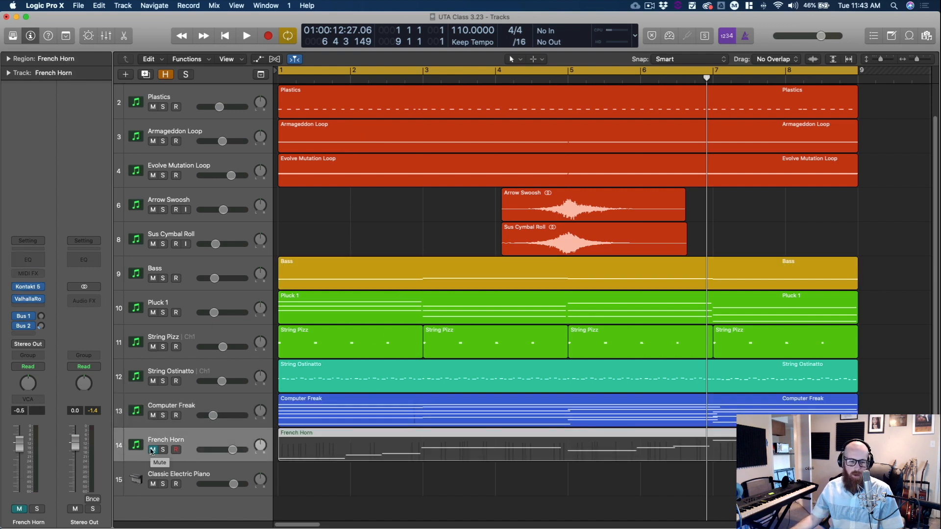
{"action": "left_click", "coordinate": [152, 450]}
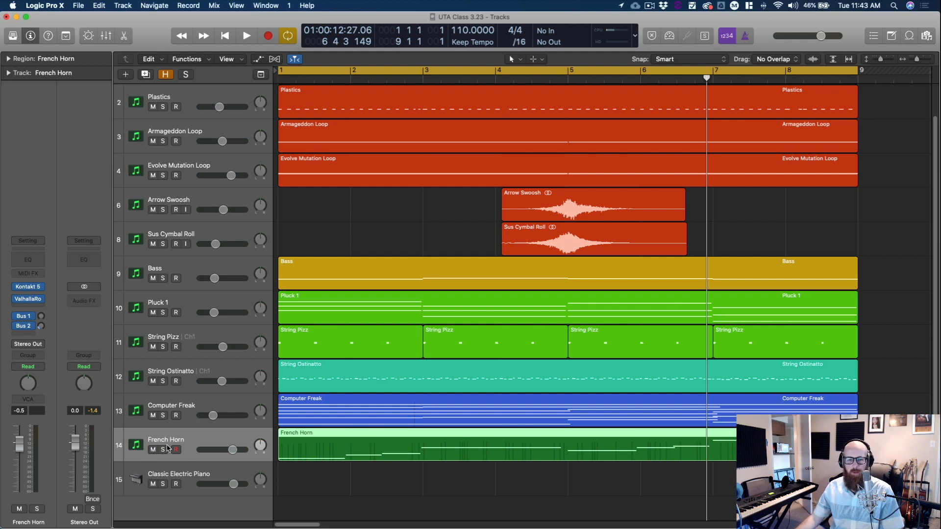
{"action": "left_click", "coordinate": [327, 477]}
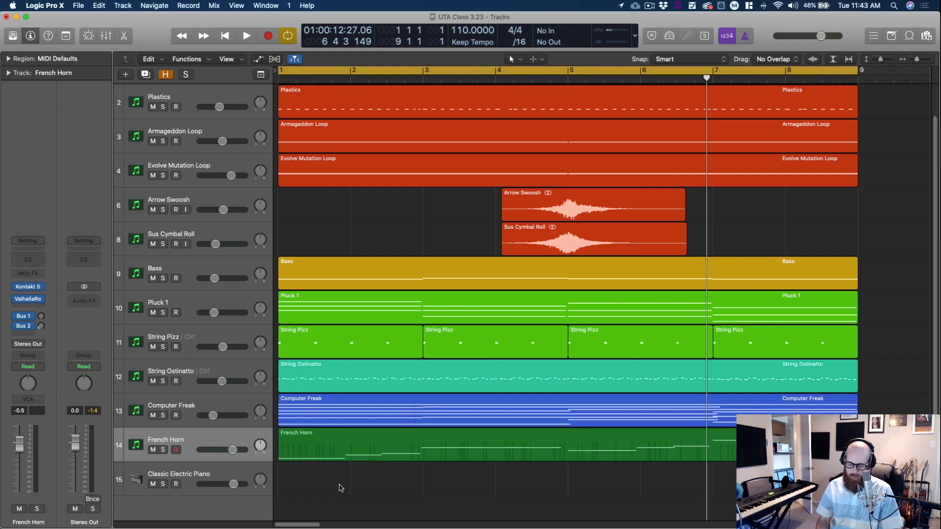
Step: Play the soloed French Horn track from the project start and add a Channel EQ to it
{"action": "key", "text": "Return"}
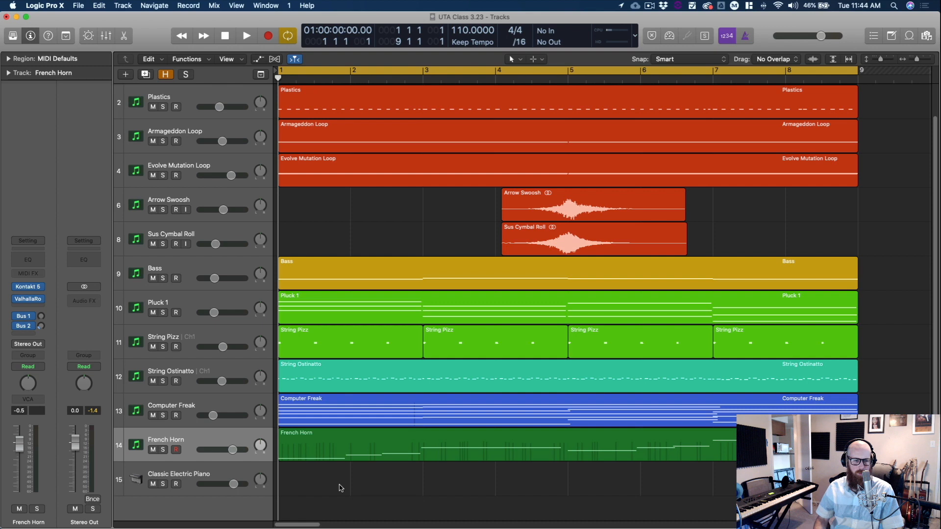
{"action": "left_click", "coordinate": [166, 450]}
{"action": "key", "text": "space"}
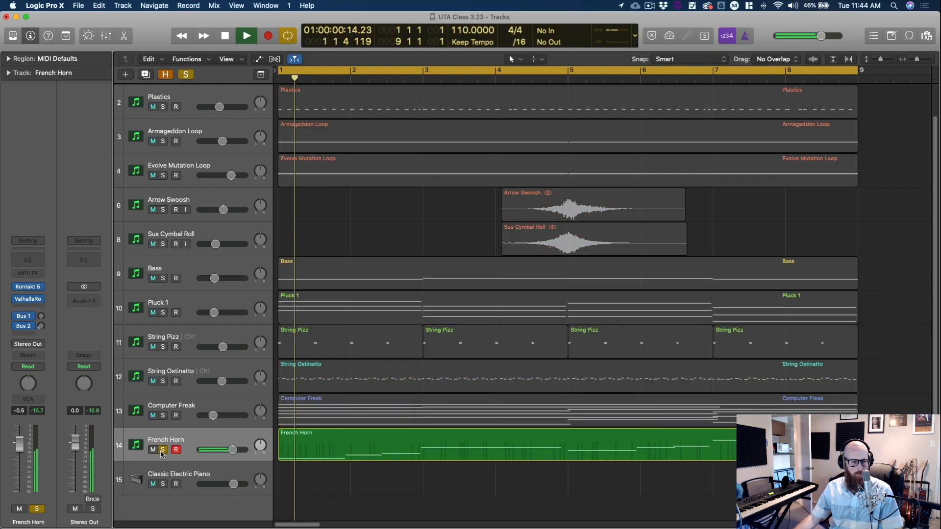
{"action": "left_click", "coordinate": [28, 260]}
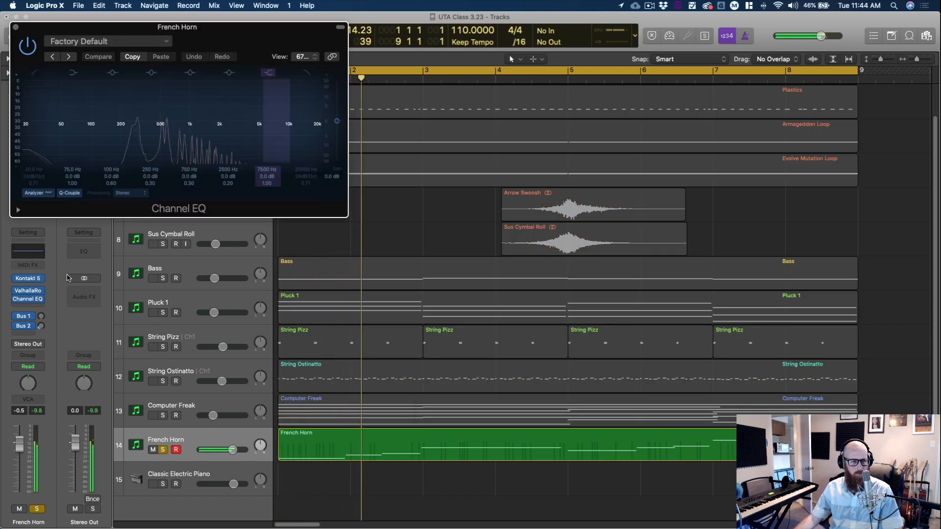
Step: Close the French Horn's Channel EQ and inspect its Kontakt instrument's mixer page during playback
{"action": "left_click", "coordinate": [16, 27]}
{"action": "mouse_move", "coordinate": [34, 280]}
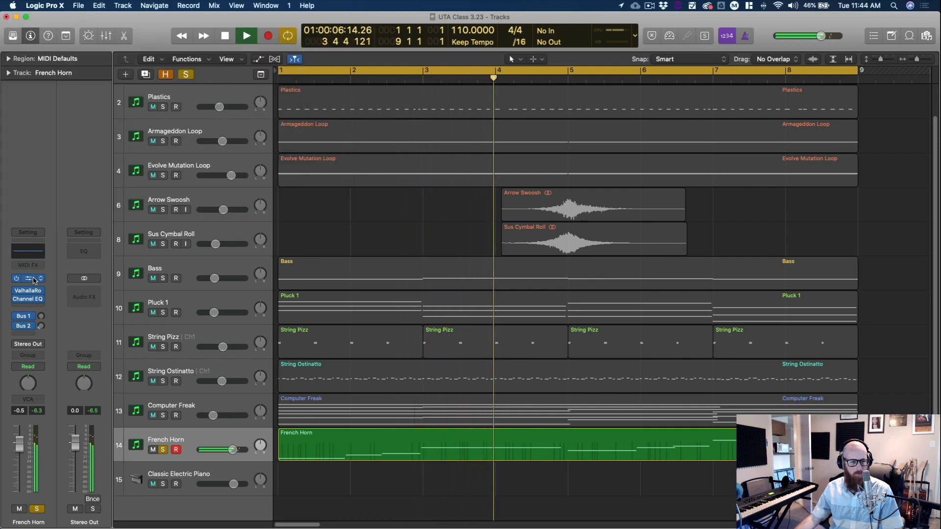
{"action": "left_click", "coordinate": [34, 281]}
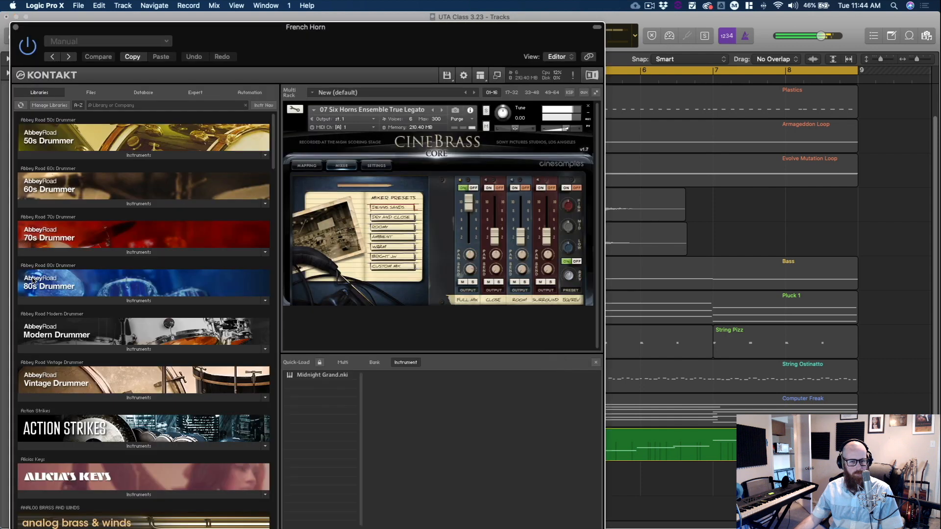
{"action": "left_click", "coordinate": [15, 26]}
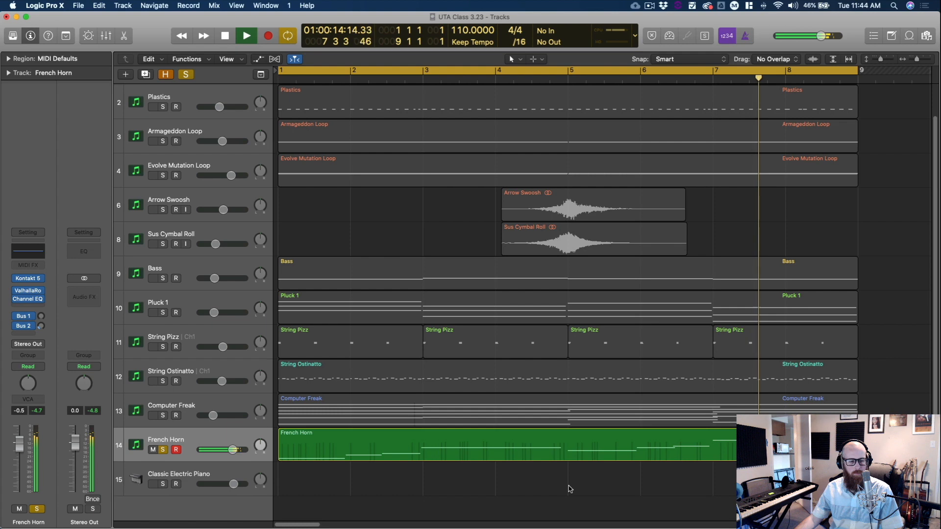
Step: Unsolo the French Horn to hear it in the full mix, and stop playback at the project start
{"action": "left_click", "coordinate": [163, 450]}
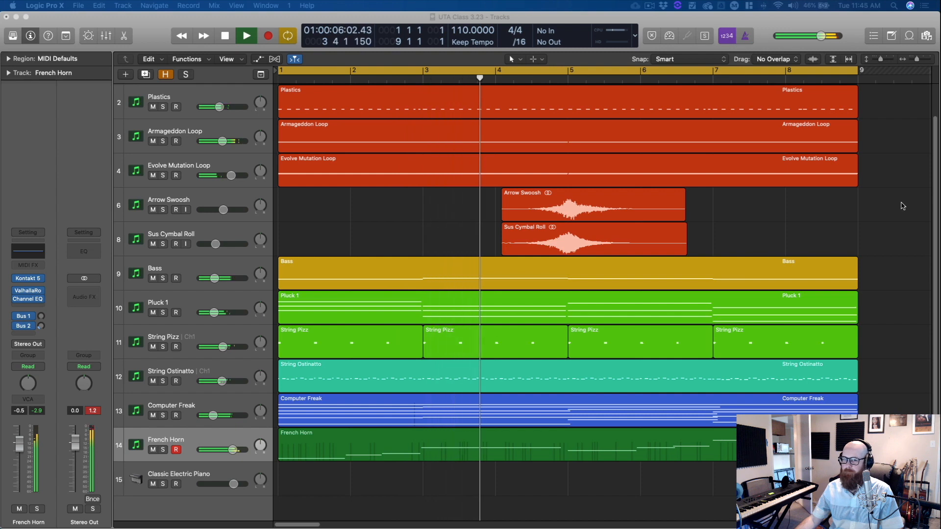
{"action": "key", "text": "space"}
{"action": "key", "text": "Return"}
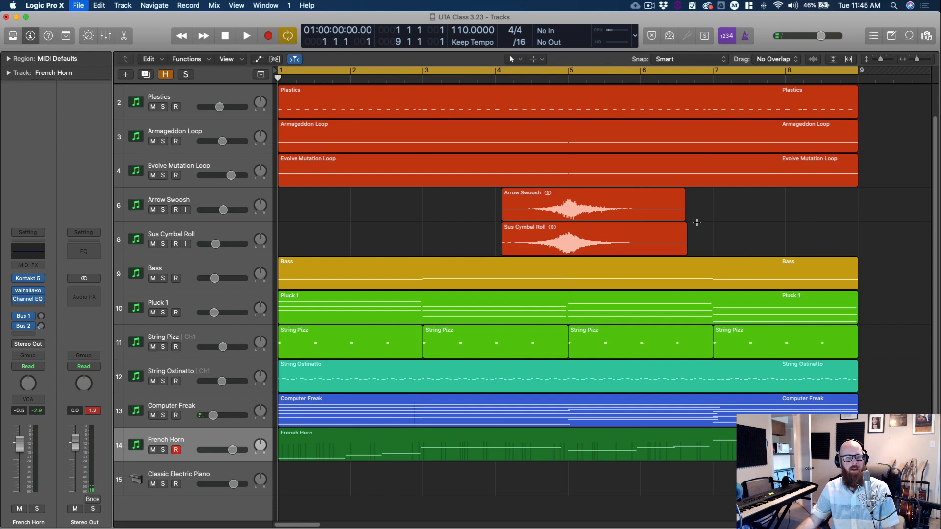
Step: Play the French Horn part soloed, examine its ValhallaRoom reverb settings, and unsolo the track again
{"action": "left_click", "coordinate": [191, 450]}
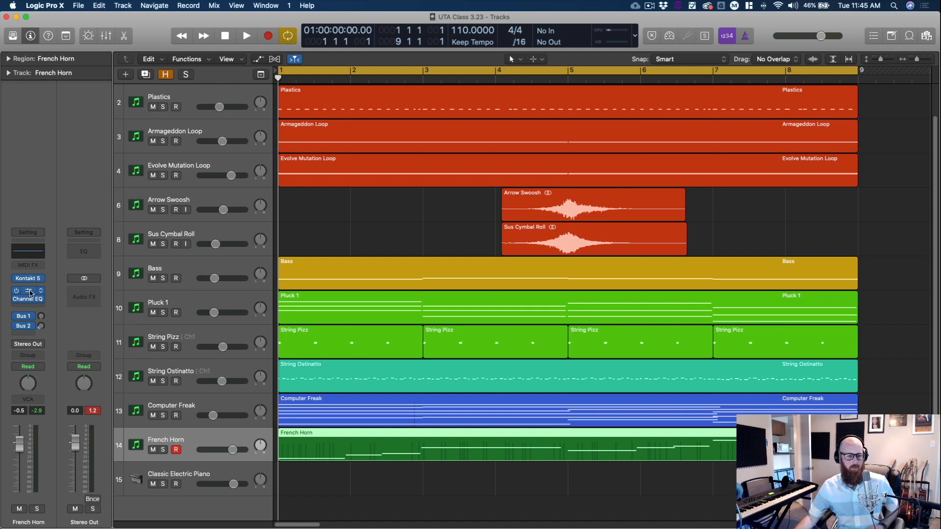
{"action": "left_click", "coordinate": [164, 450]}
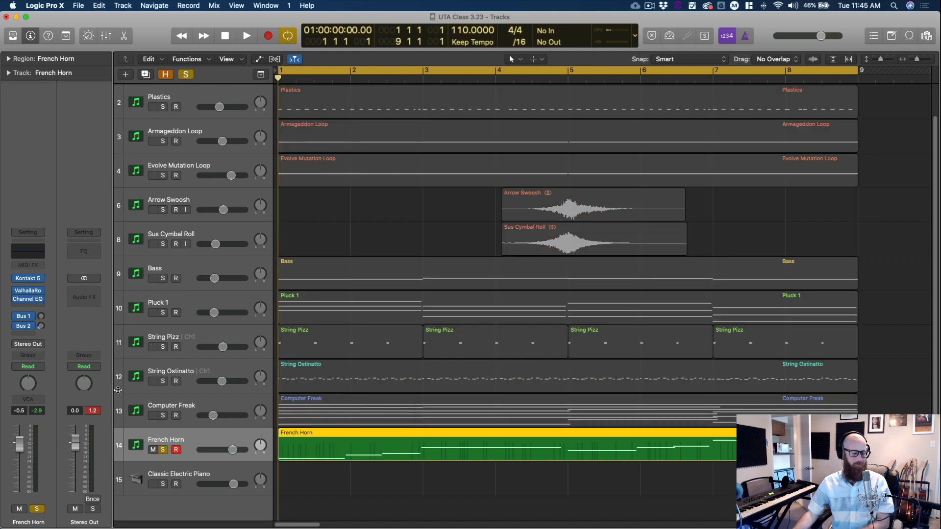
{"action": "key", "text": "space"}
{"action": "left_click", "coordinate": [29, 291]}
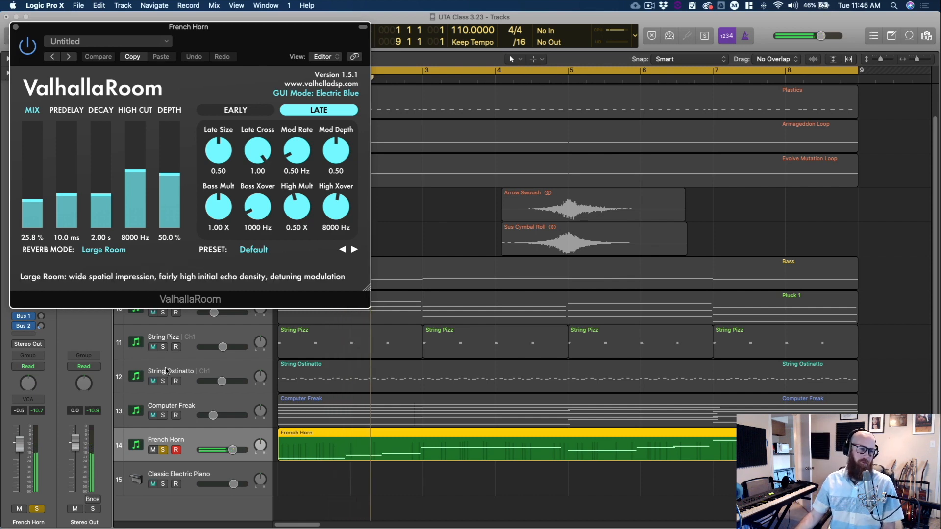
{"action": "left_click", "coordinate": [16, 28]}
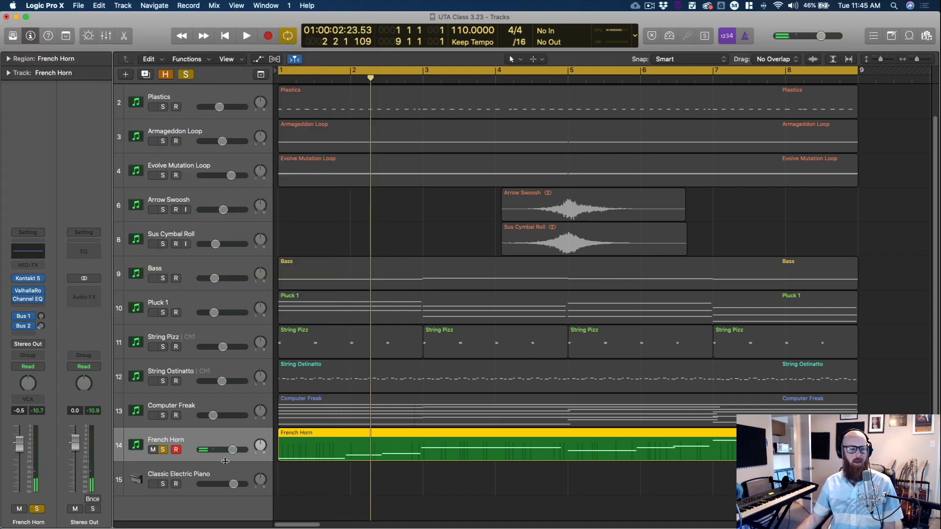
{"action": "left_click", "coordinate": [163, 449]}
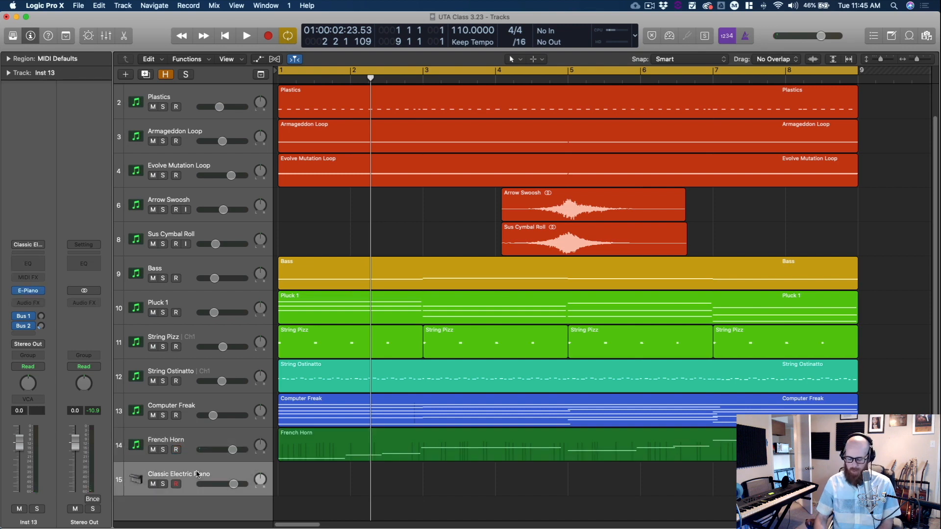
Step: Add a new software instrument track below the French Horn and turn on Low Latency Mode
{"action": "scroll", "coordinate": [197, 474], "scroll_direction": "up", "scroll_amount": 2}
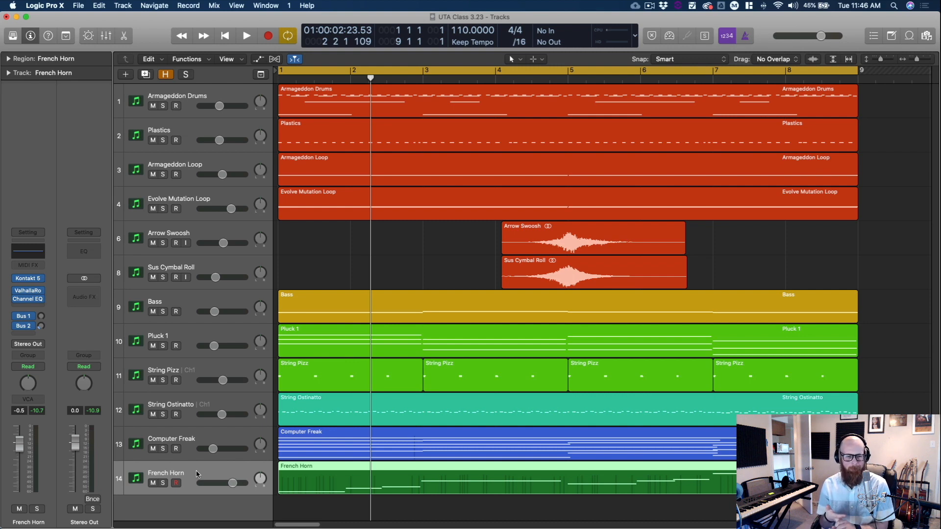
{"action": "double_click", "coordinate": [188, 512]}
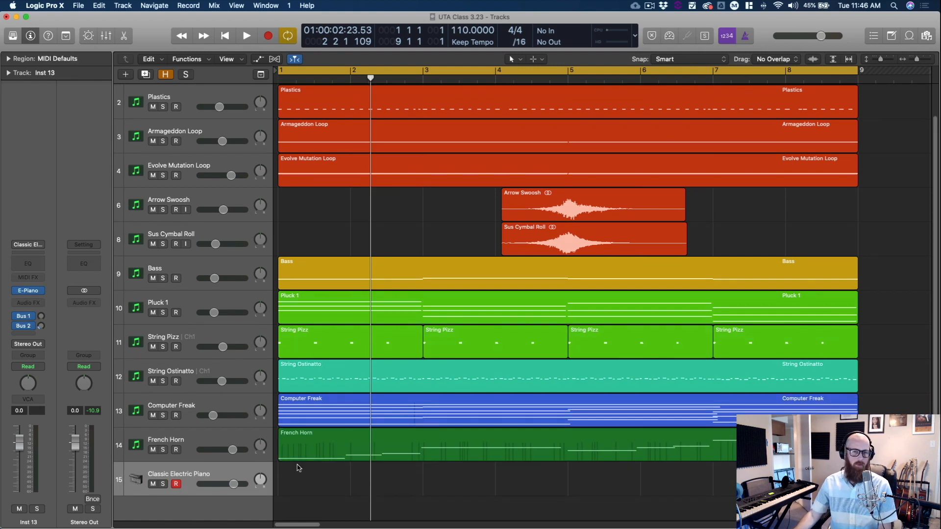
{"action": "left_click", "coordinate": [670, 36]}
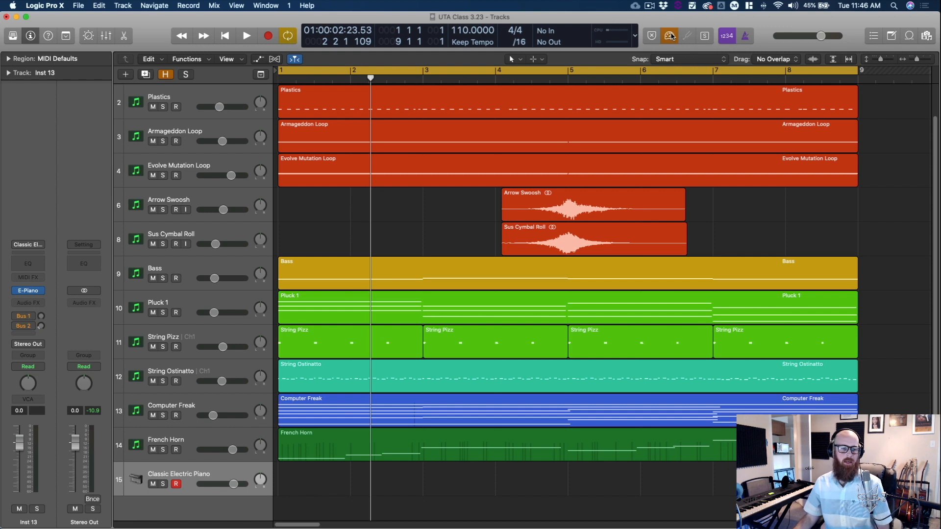
Step: Solo the Classic Electric Piano track and record a MIDI melody from bar 1 to bar 5
{"action": "left_click", "coordinate": [163, 483]}
{"action": "key", "text": "space"}
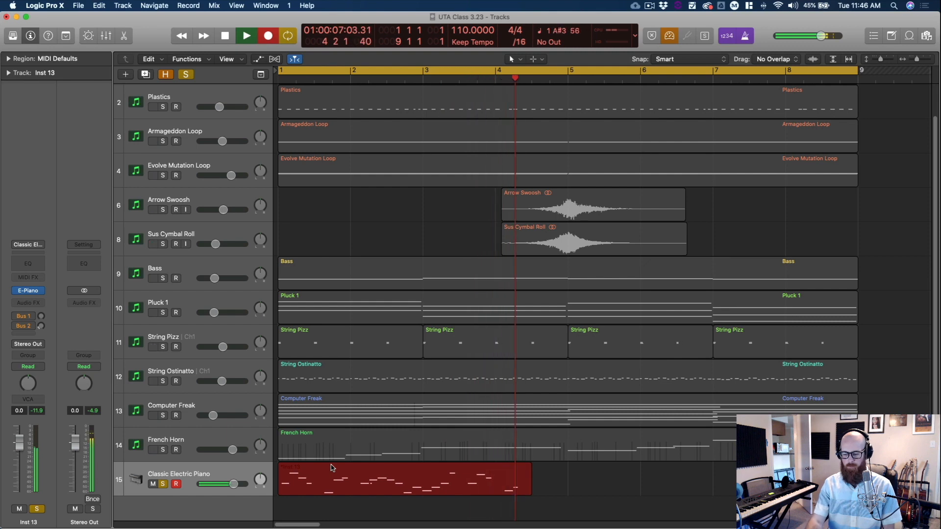
{"action": "key", "text": "space"}
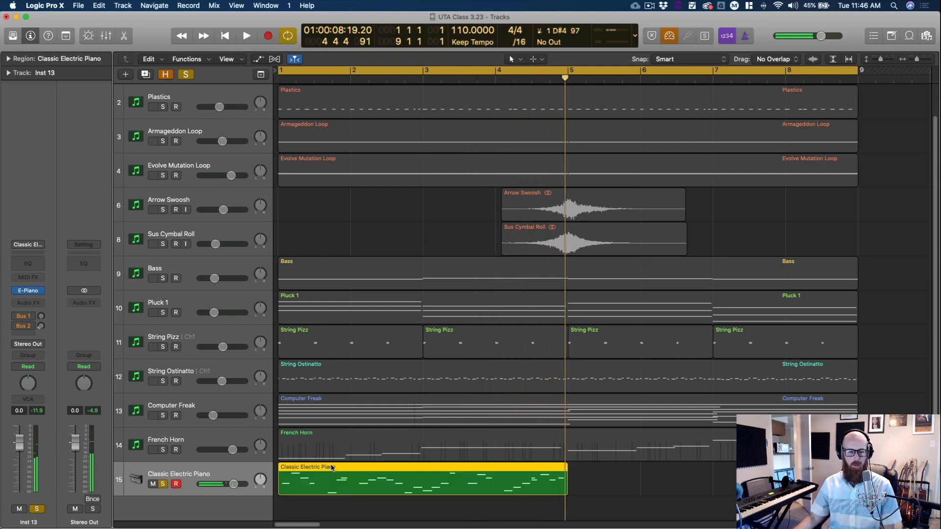
Step: Open the recorded electric piano region in the Piano Roll with its notes in view and play its beginning
{"action": "double_click", "coordinate": [350, 473]}
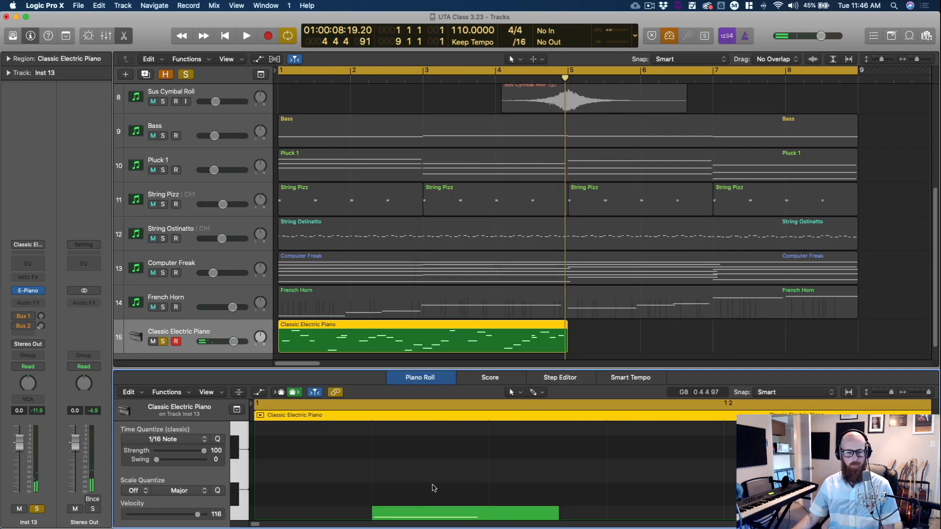
{"action": "scroll", "coordinate": [434, 488], "scroll_direction": "down", "scroll_amount": 3}
{"action": "scroll", "coordinate": [433, 486], "scroll_direction": "down", "scroll_amount": 10}
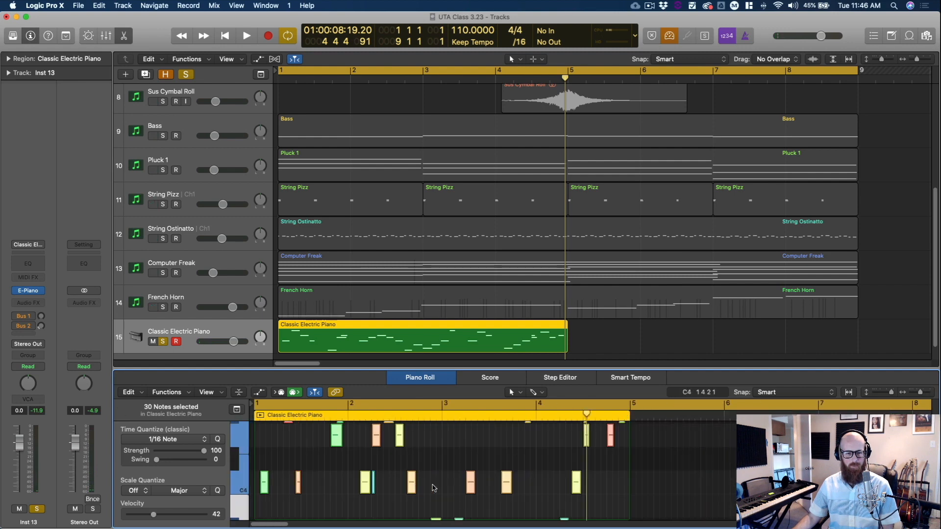
{"action": "scroll", "coordinate": [433, 486], "scroll_direction": "up", "scroll_amount": 10}
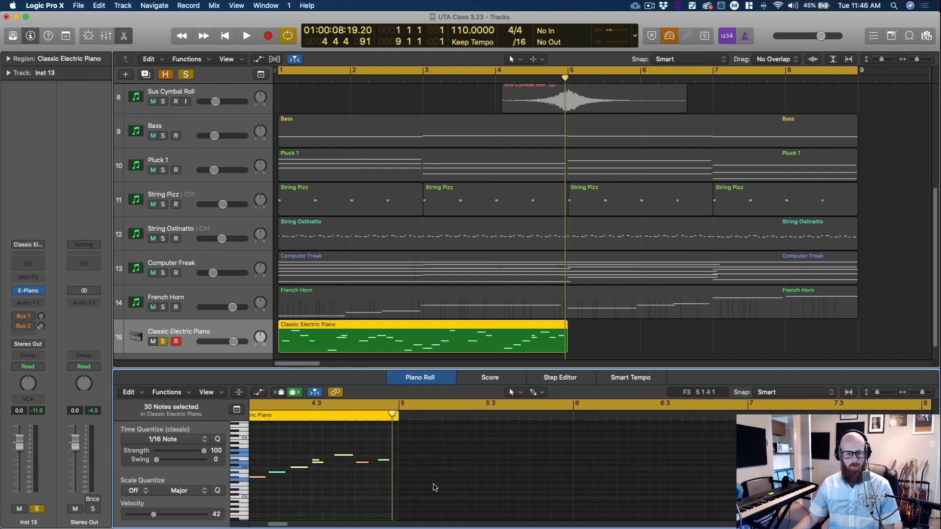
{"action": "left_click", "coordinate": [406, 490]}
{"action": "key", "text": "space"}
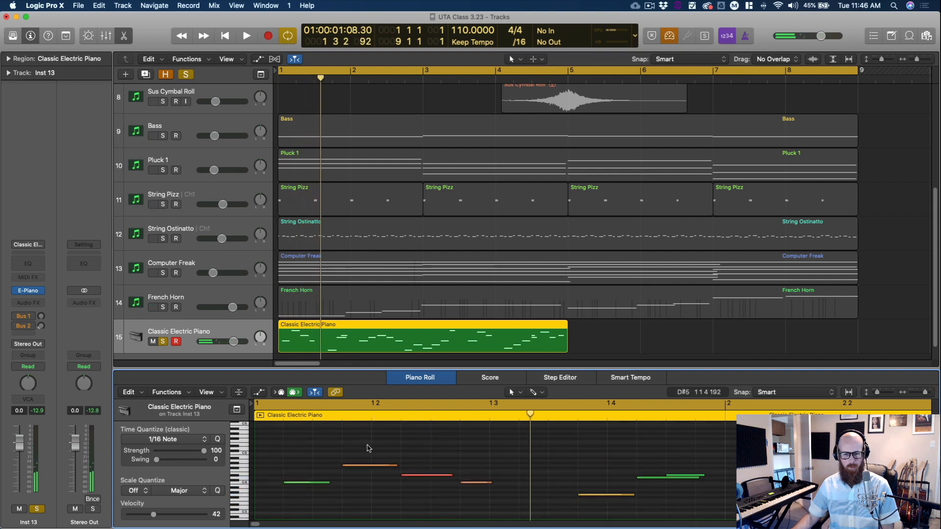
Step: Move the seven notes in the first bar earlier so the melody starts on the bar 1 downbeat, and play it
{"action": "left_click_drag", "start_coordinate": [729, 433], "coordinate": [310, 515]}
{"action": "left_click_drag", "start_coordinate": [319, 457], "coordinate": [287, 458]}
{"action": "key", "text": "space"}
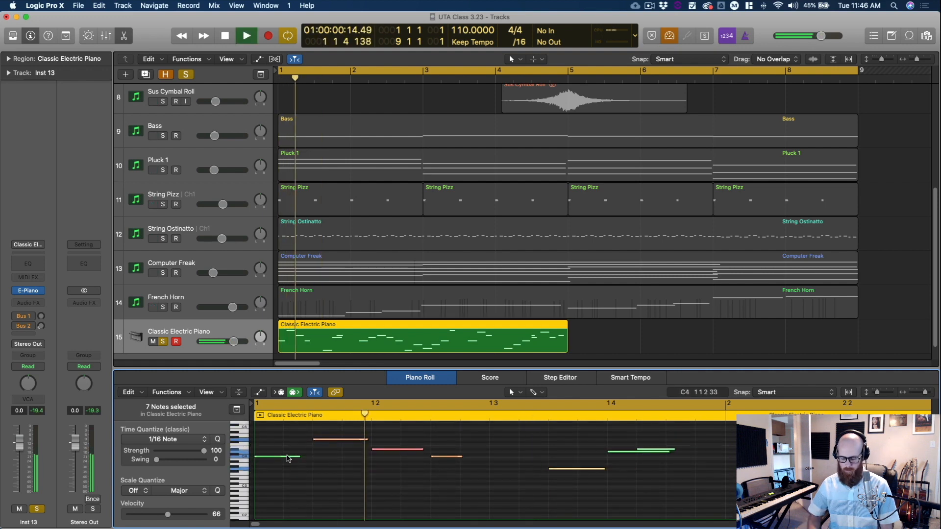
Step: Move the overlapping D#4 note in the first bar to position 1 4 3 1 and select the very short C4 note in bar 2
{"action": "key", "text": "k"}
{"action": "key", "text": "super+Left"}
{"action": "key", "text": "super+Left"}
{"action": "key", "text": "super+Left"}
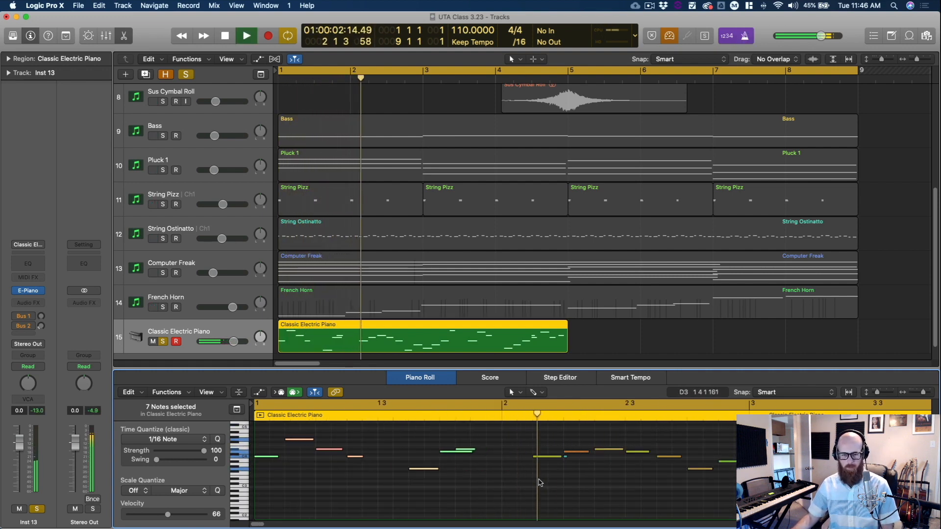
{"action": "left_click_drag", "start_coordinate": [467, 448], "coordinate": [483, 451]}
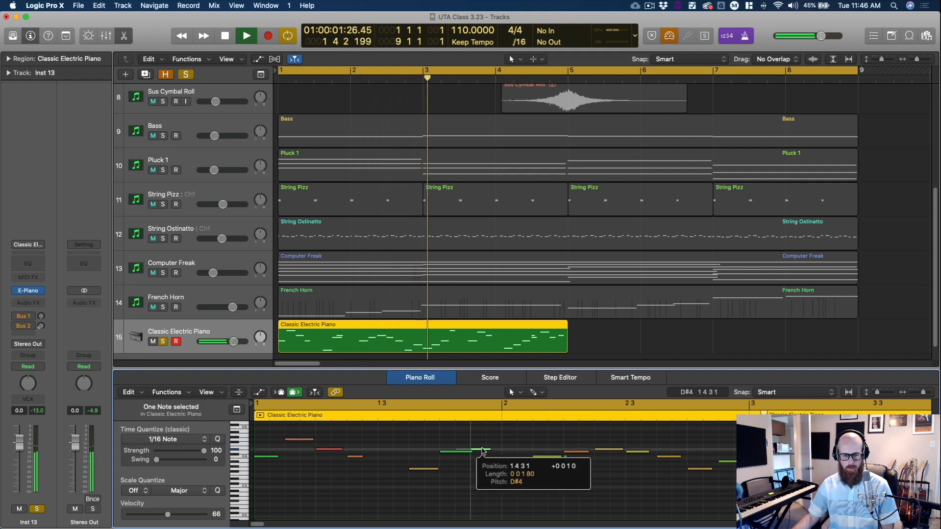
{"action": "left_click", "coordinate": [566, 457]}
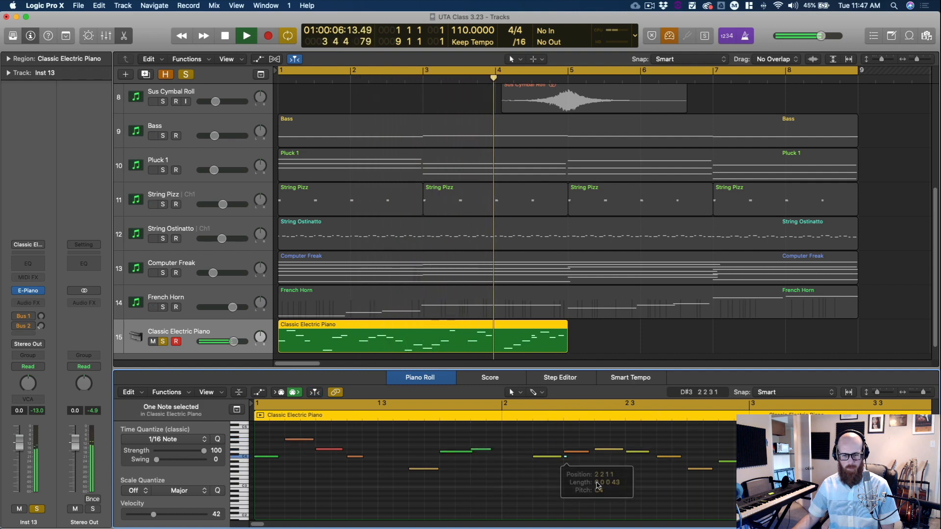
Step: Close the editor, stop playback and set the cycle range to the electric piano region, bars 1 to 5
{"action": "key", "text": "x"}
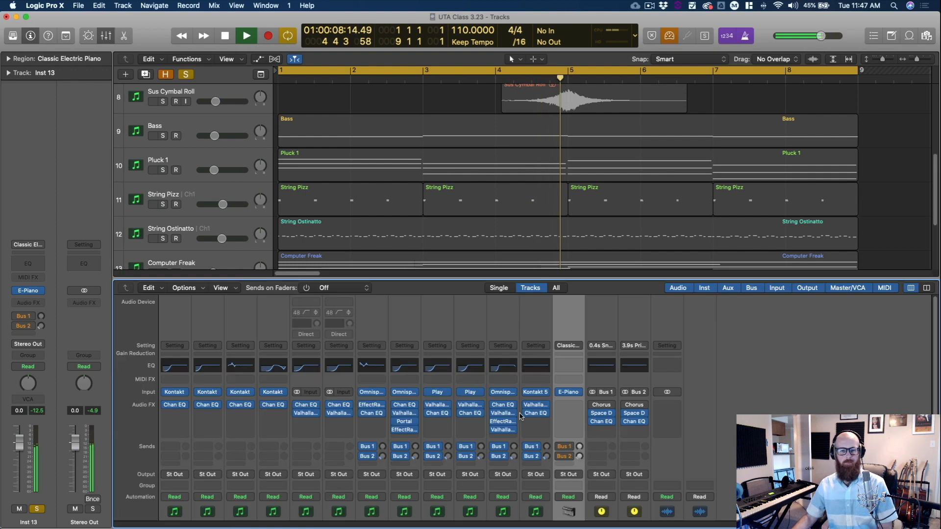
{"action": "key", "text": "x"}
{"action": "key", "text": "space"}
{"action": "key", "text": "super+u"}
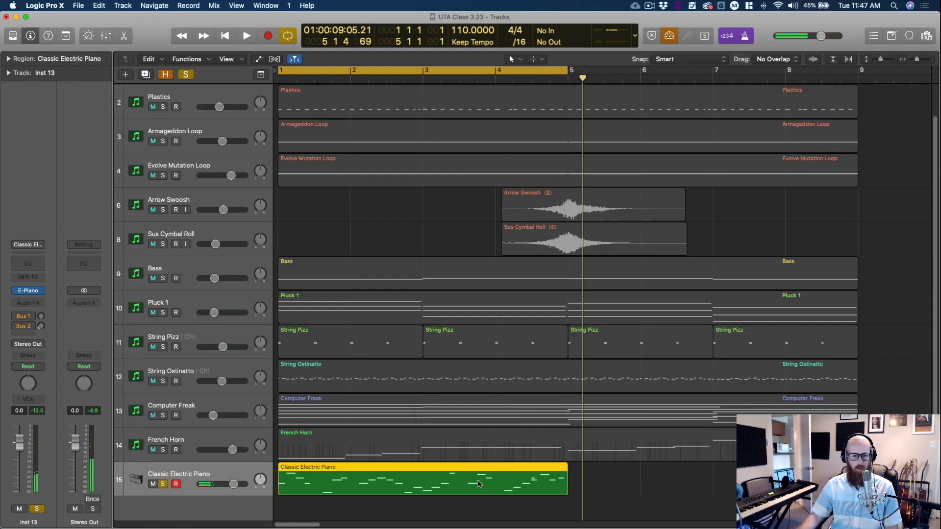
Step: Add a second Classic Electric Piano track, solo it and record another MIDI part over bars 1 to 5
{"action": "double_click", "coordinate": [190, 509]}
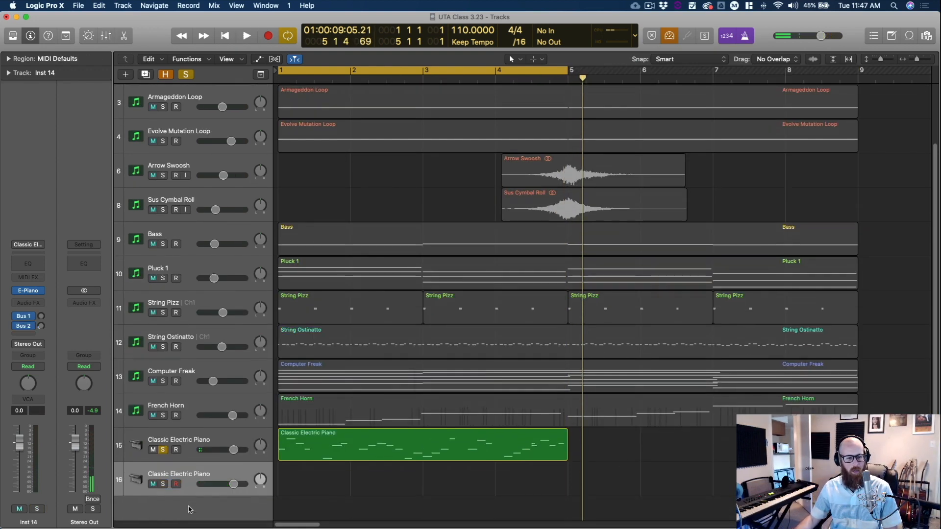
{"action": "left_click", "coordinate": [163, 484]}
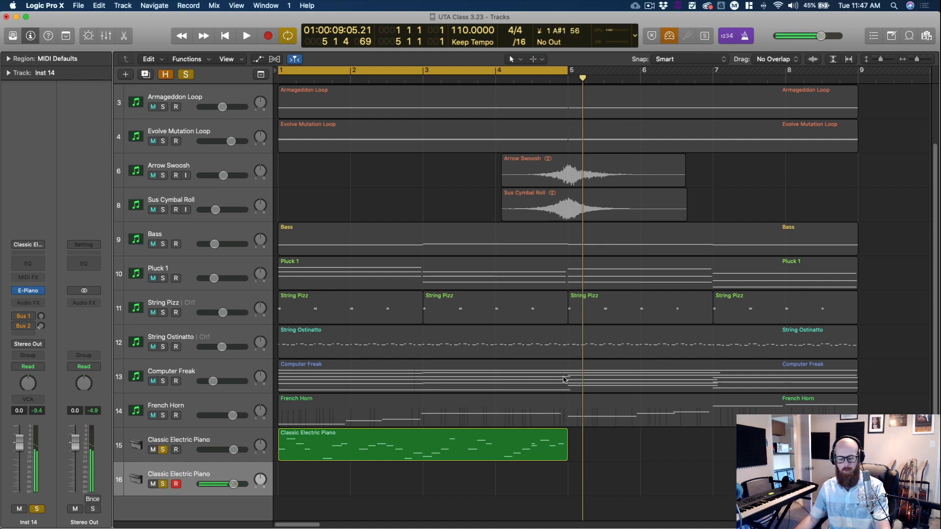
{"action": "key", "text": "Return"}
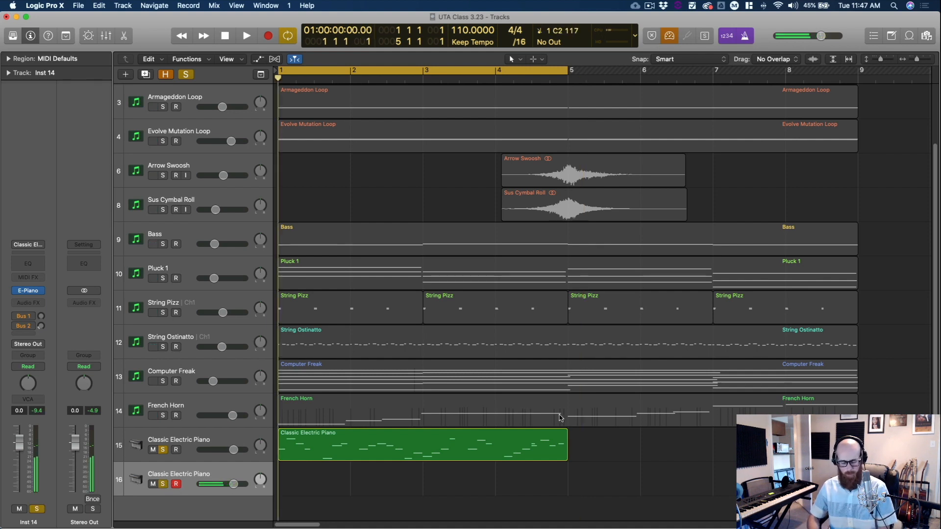
{"action": "key", "text": "space"}
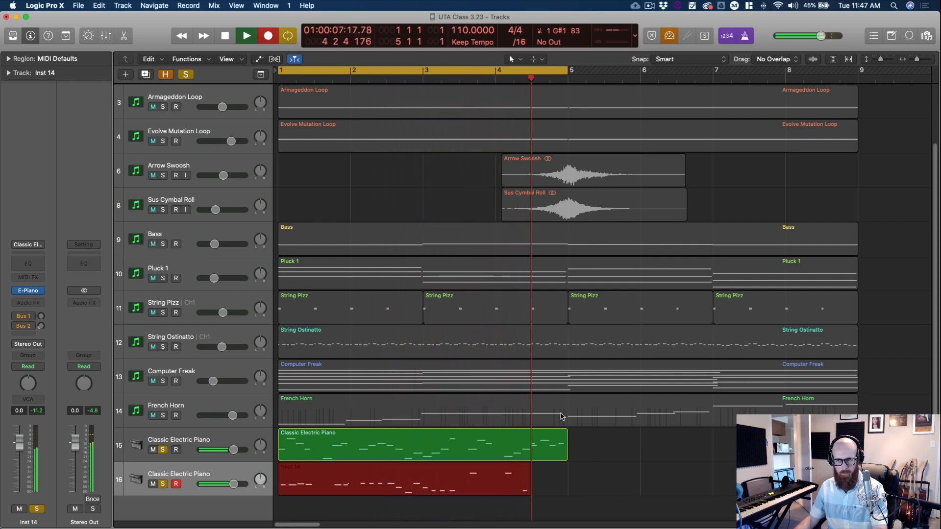
{"action": "key", "text": "space"}
{"action": "key", "text": "space"}
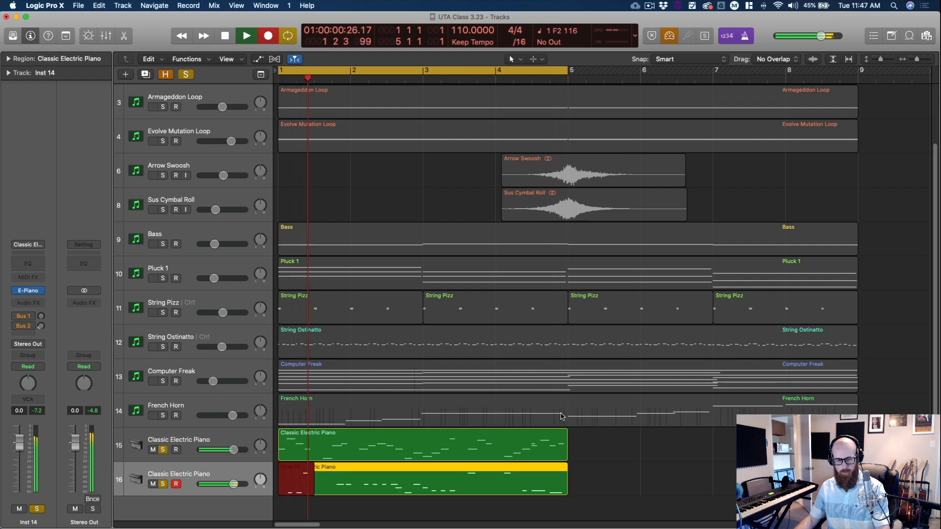
{"action": "key", "text": "space"}
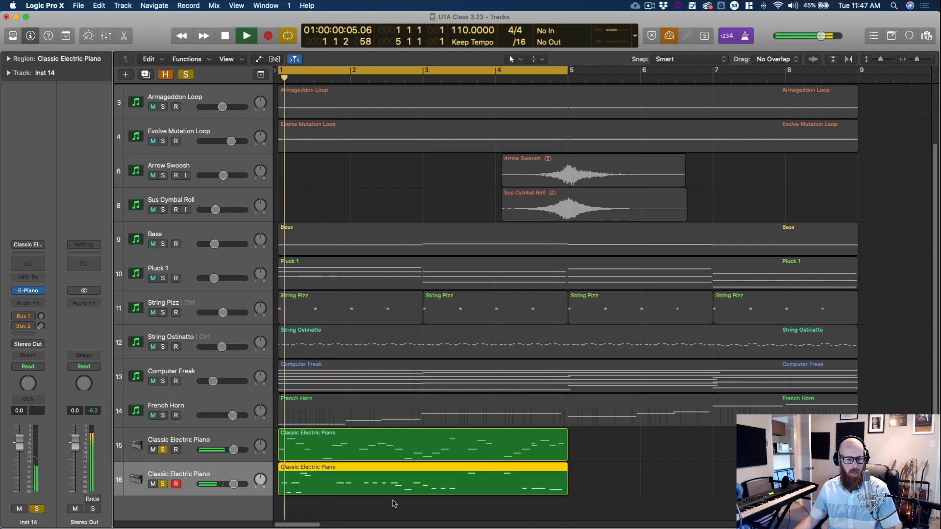
Step: Open the second electric piano region in the Piano Roll and delete the two low notes near its start
{"action": "double_click", "coordinate": [378, 487]}
{"action": "key", "text": "space"}
{"action": "key", "text": "super+Left"}
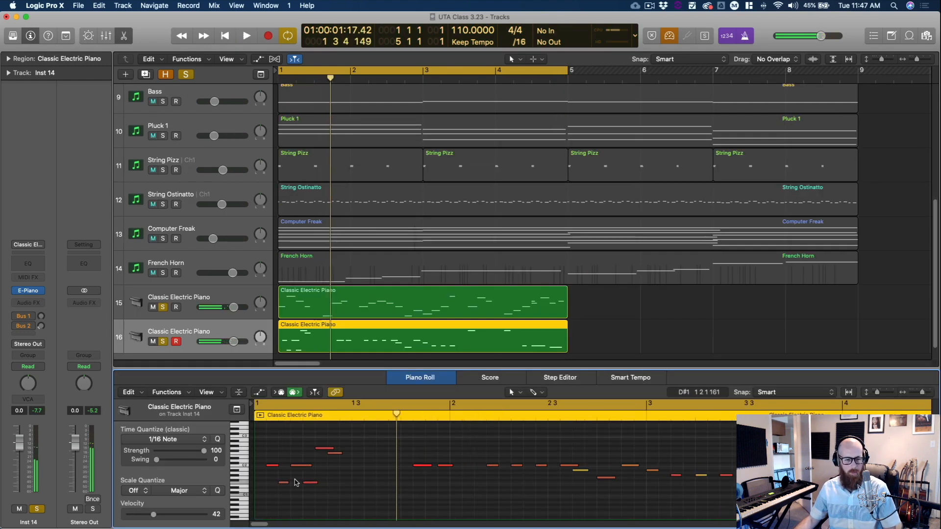
{"action": "left_click_drag", "start_coordinate": [278, 475], "coordinate": [330, 491]}
{"action": "key", "text": "Delete"}
{"action": "key", "text": "Return"}
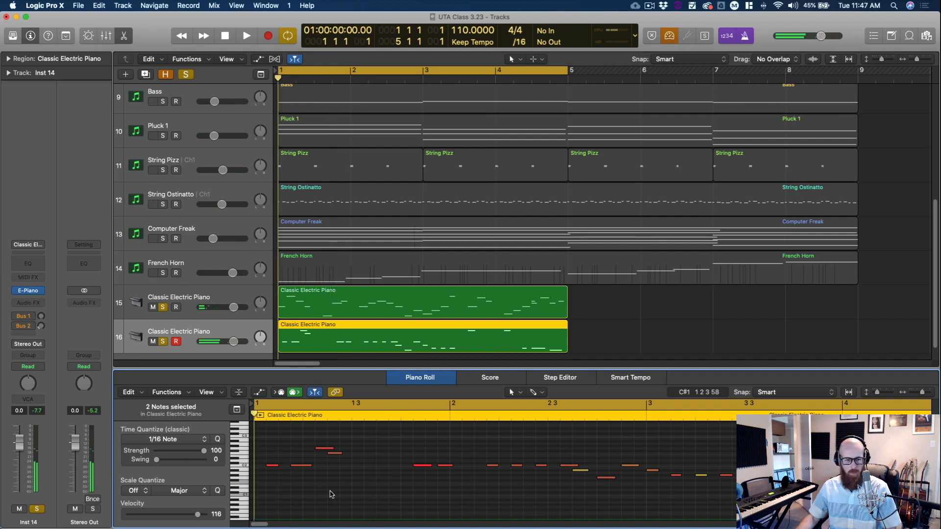
Step: Move the first three notes and the two notes just before bar 2 slightly earlier to tighten their timing
{"action": "key", "text": "super+a"}
{"action": "mouse_move", "coordinate": [317, 457]}
{"action": "left_mouse_down"}
{"action": "mouse_move", "coordinate": [256, 469]}
{"action": "mouse_move", "coordinate": [318, 451]}
{"action": "left_mouse_up"}
{"action": "key", "text": "space"}
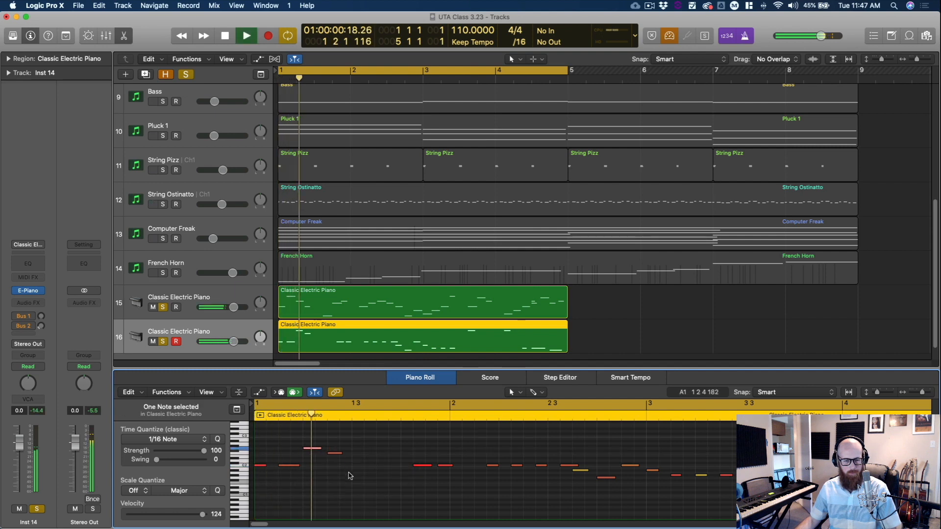
{"action": "left_click_drag", "start_coordinate": [414, 492], "coordinate": [437, 468]}
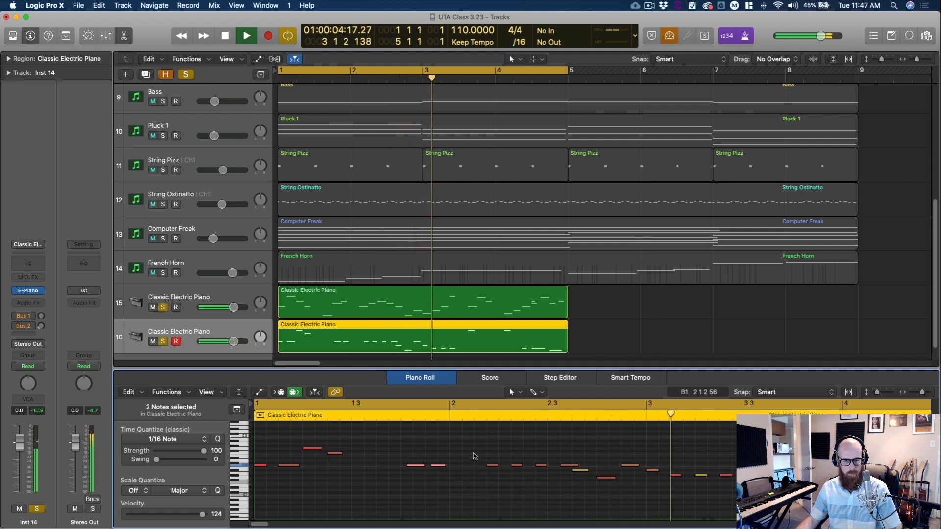
Step: Move the three notes just after bar 2 and the two notes before it slightly earlier, and stop playback
{"action": "left_click_drag", "start_coordinate": [483, 446], "coordinate": [531, 467]}
{"action": "left_click", "coordinate": [534, 496]}
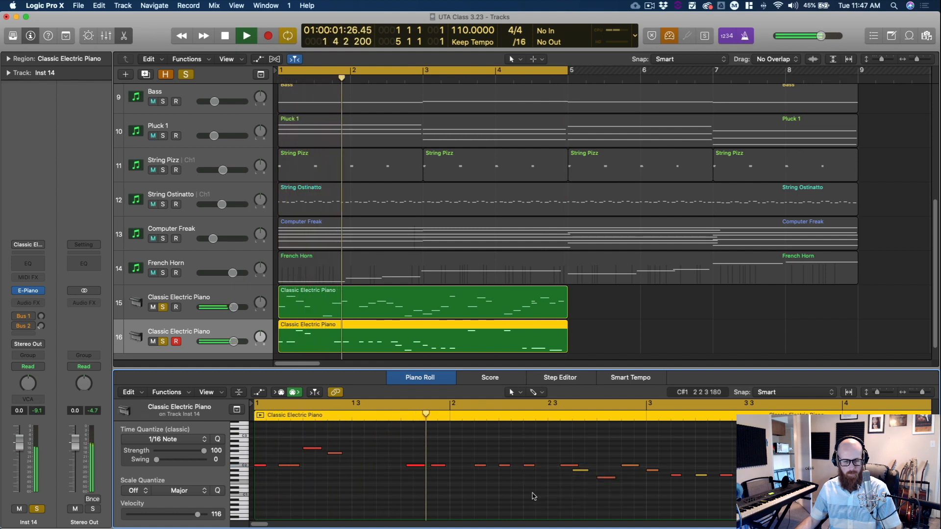
{"action": "left_click_drag", "start_coordinate": [416, 467], "coordinate": [433, 469]}
{"action": "left_click", "coordinate": [426, 508]}
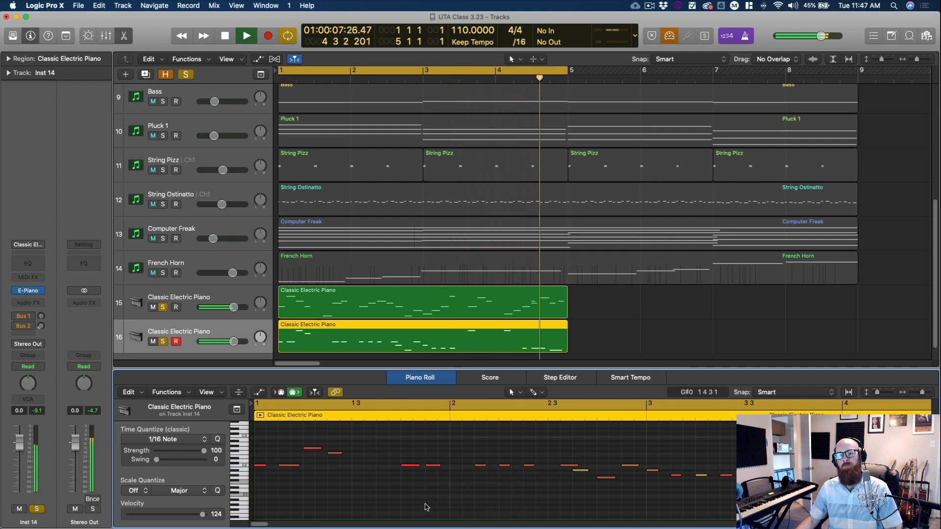
{"action": "key", "text": "space"}
Step: Delete both Classic Electric Piano regions along with their two tracks
{"action": "scroll", "coordinate": [609, 316], "scroll_direction": "down", "scroll_amount": 2}
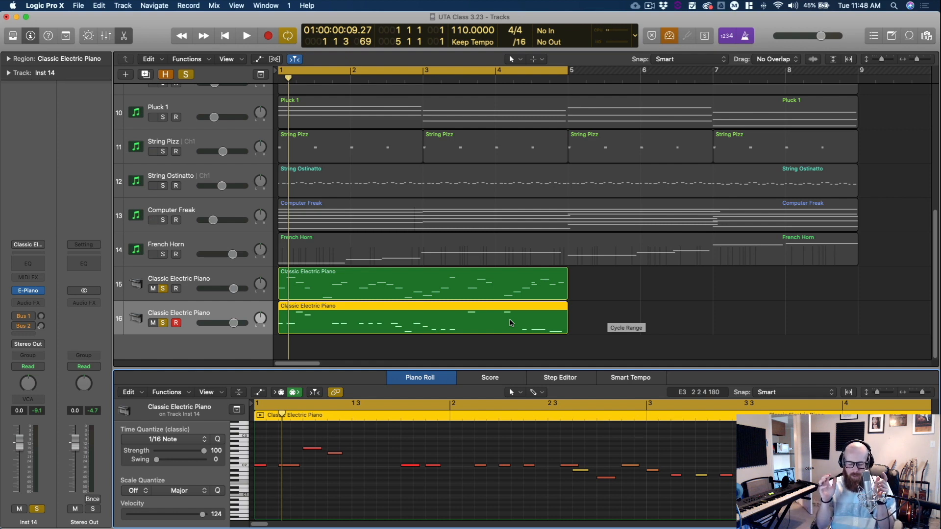
{"action": "left_click_drag", "start_coordinate": [588, 347], "coordinate": [289, 294]}
{"action": "key", "text": "Delete"}
{"action": "left_click_drag", "start_coordinate": [327, 329], "coordinate": [195, 298]}
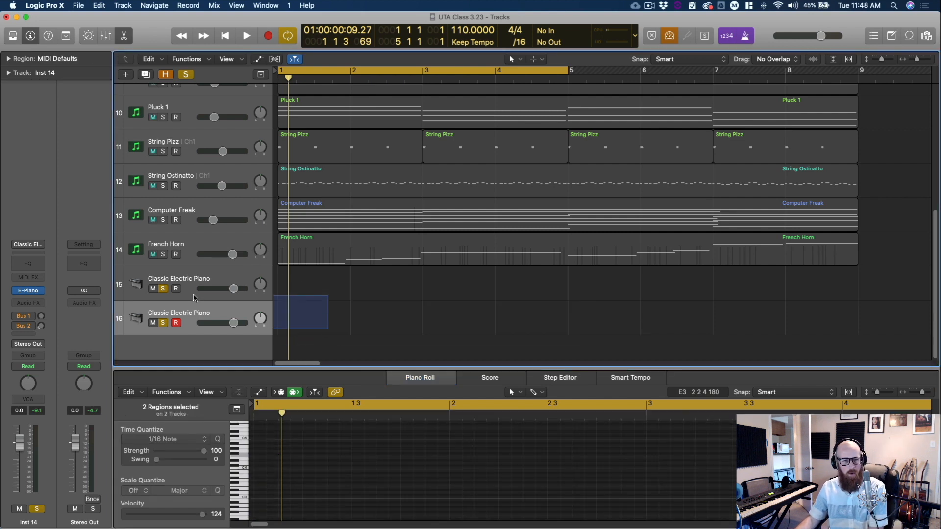
{"action": "key", "text": "Delete"}
{"action": "key", "text": "Delete"}
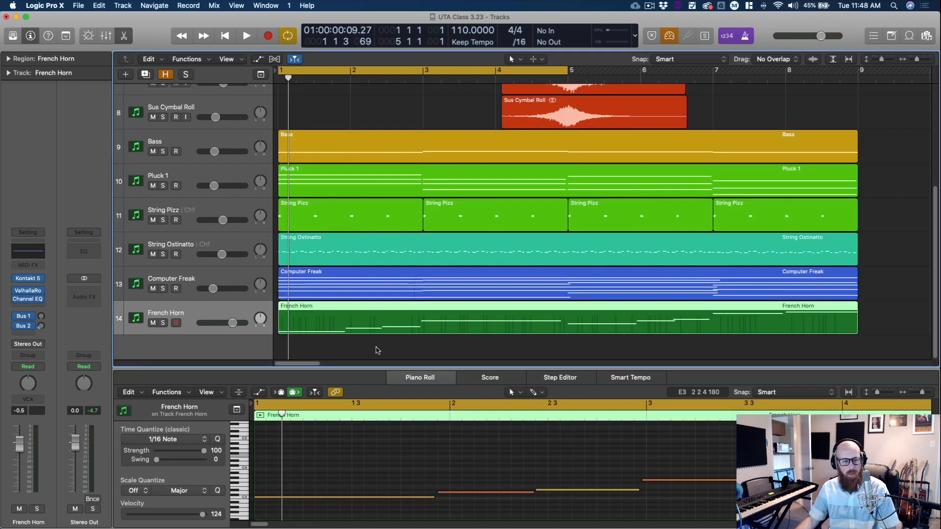
Step: Close the editor and set the cycle range to the French Horn region, bars 1 to 9
{"action": "scroll", "coordinate": [392, 329], "scroll_direction": "down", "scroll_amount": 3}
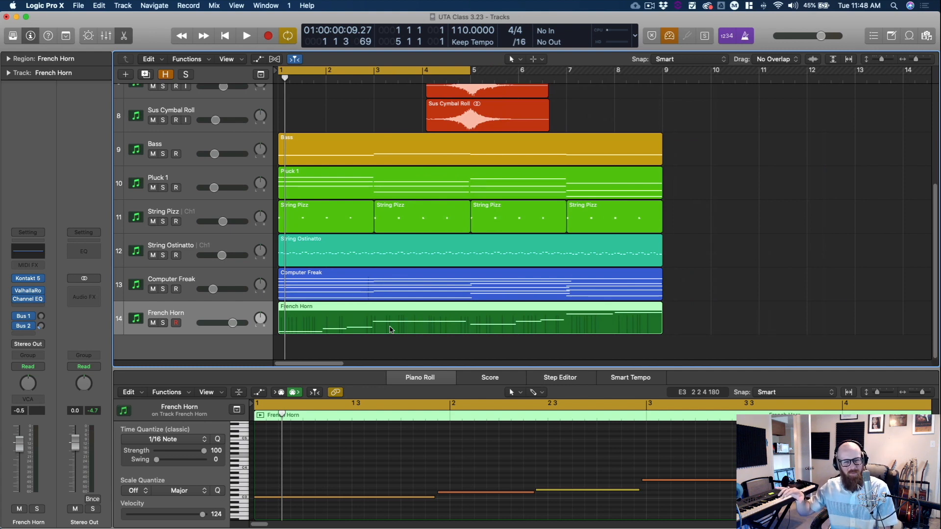
{"action": "key", "text": "x"}
{"action": "key", "text": "x"}
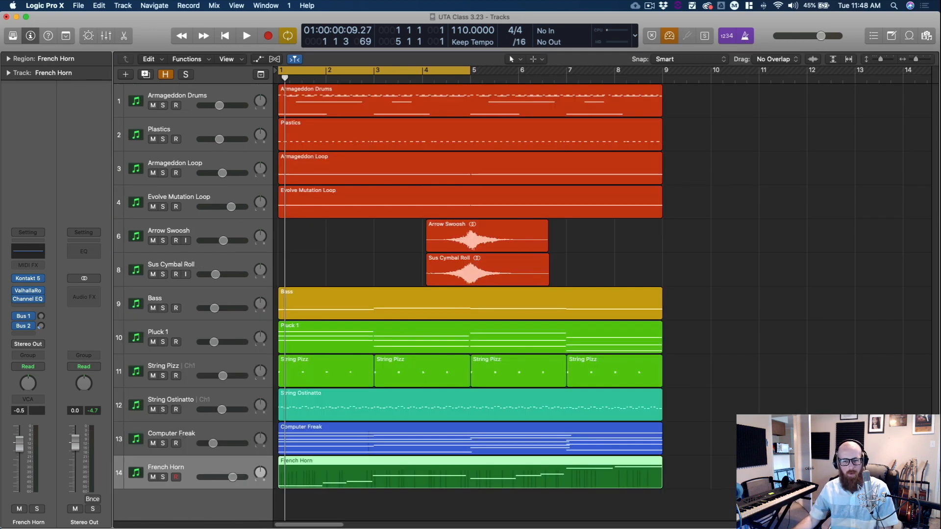
{"action": "key", "text": "super+u"}
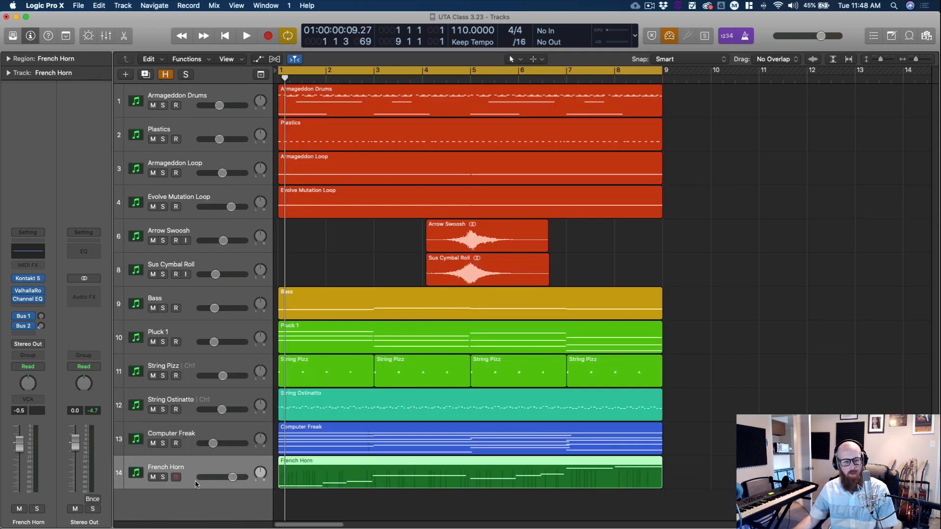
Step: Mute the French Horn track, play the arrangement without it and stop playback
{"action": "left_click", "coordinate": [153, 477]}
{"action": "key", "text": "space"}
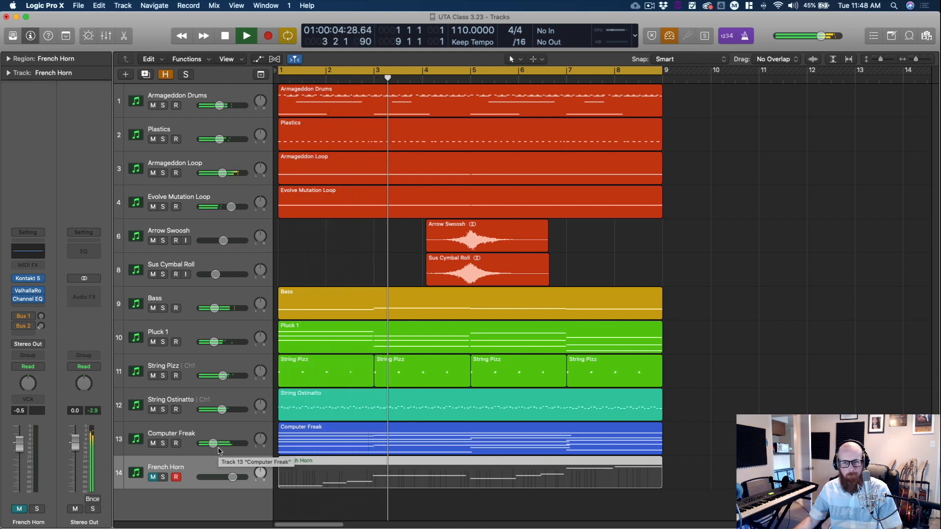
{"action": "key", "text": "space"}
{"action": "left_click", "coordinate": [743, 331]}
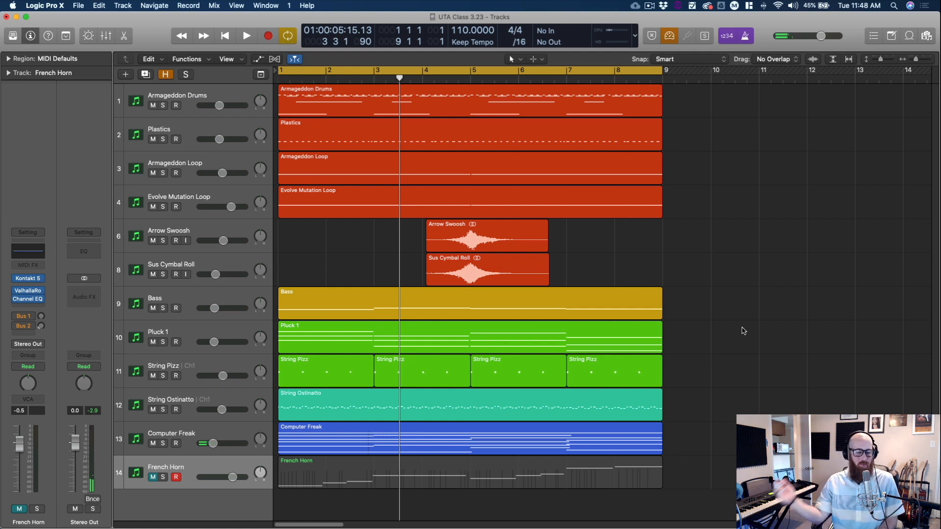
Step: Play from the beginning while auditioning Pluck 1 in solo, stop playback and unmute the French Horn track
{"action": "key", "text": "Return"}
{"action": "key", "text": "space"}
{"action": "left_click", "coordinate": [165, 343]}
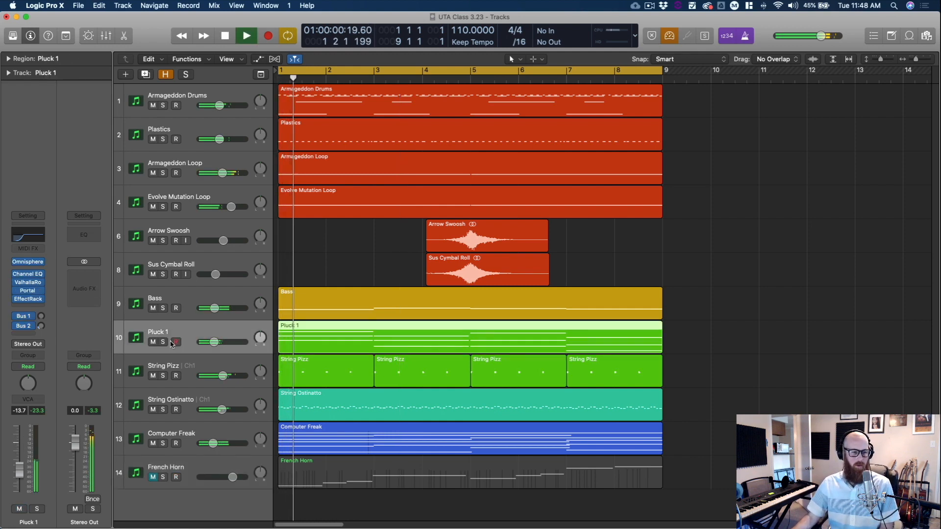
{"action": "left_click", "coordinate": [163, 342]}
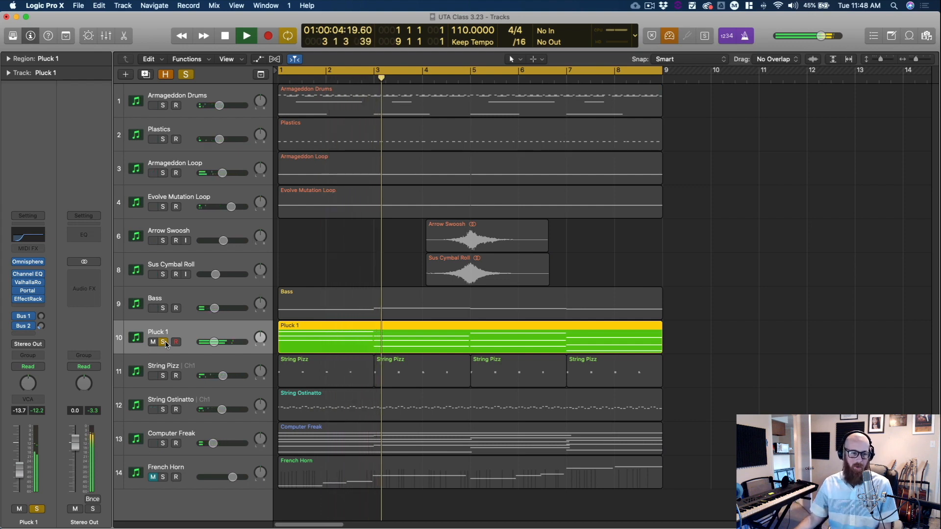
{"action": "left_click", "coordinate": [163, 342]}
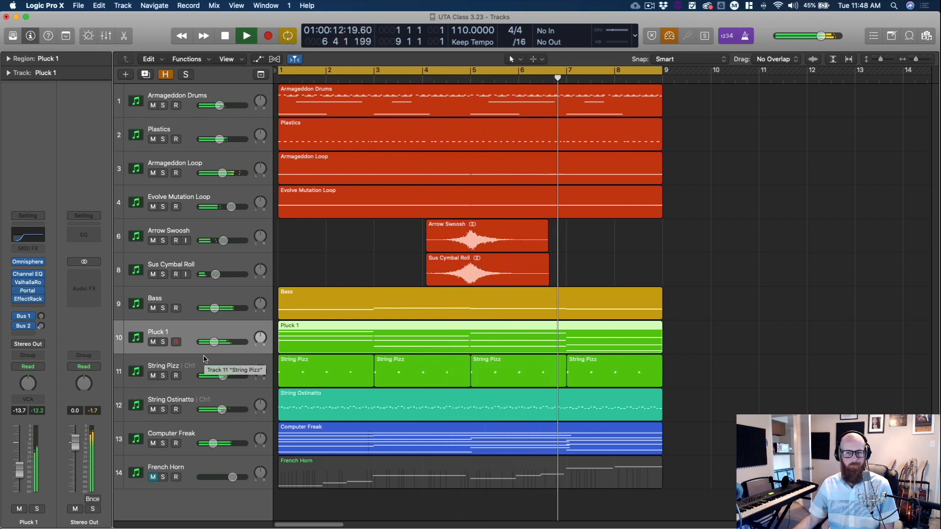
{"action": "key", "text": "space"}
{"action": "left_click", "coordinate": [762, 382]}
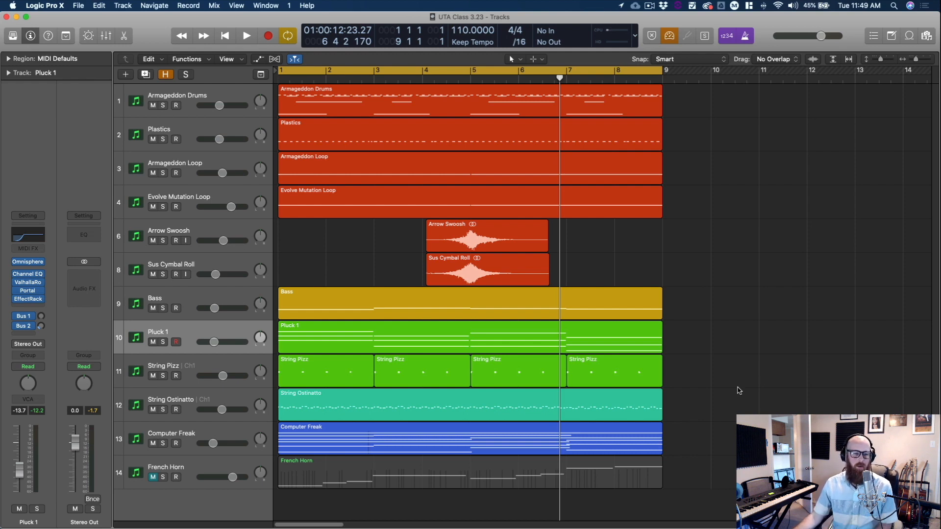
{"action": "left_click", "coordinate": [153, 477]}
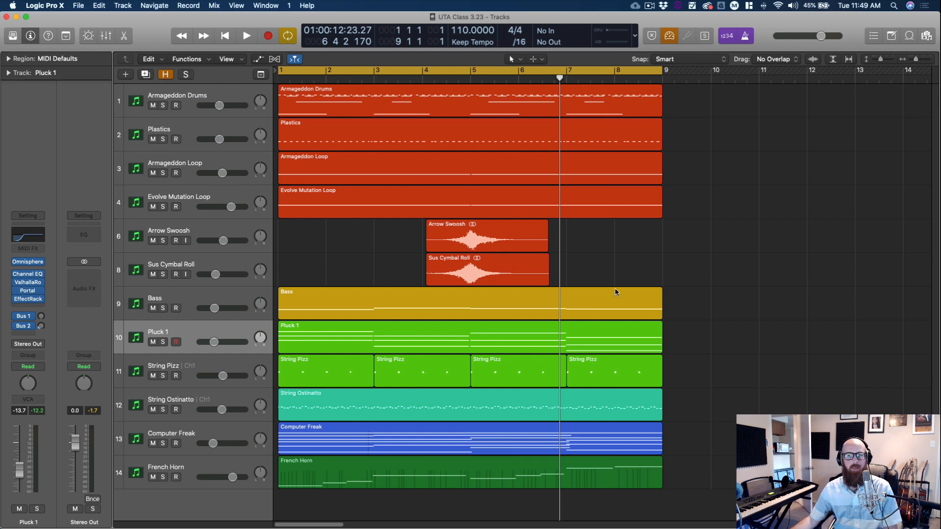
Step: Switch to FMOD Studio and start a new project
{"action": "mouse_move", "coordinate": [55, 527]}
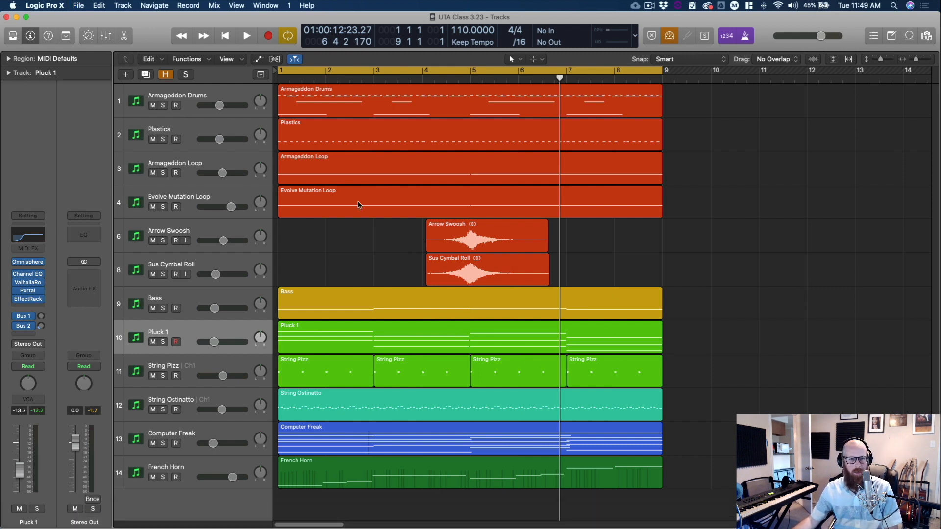
{"action": "mouse_move", "coordinate": [225, 527]}
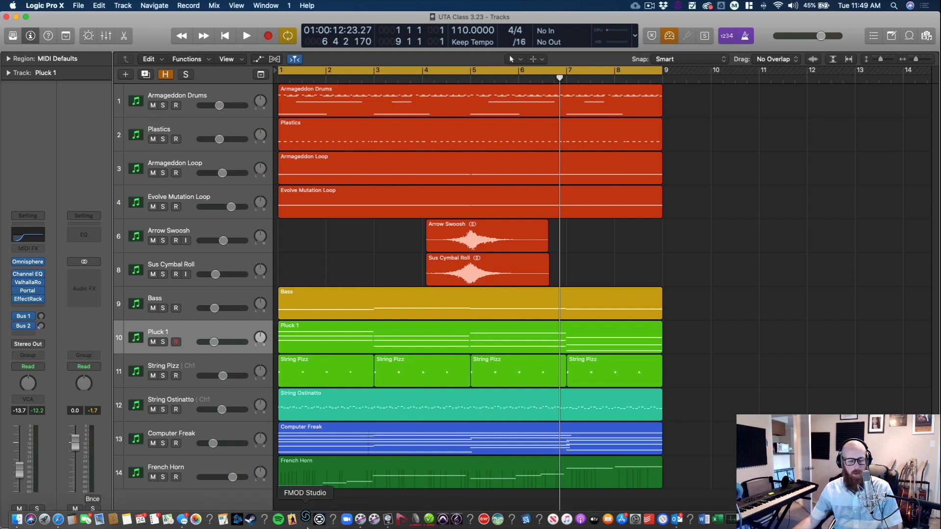
{"action": "left_click", "coordinate": [306, 519]}
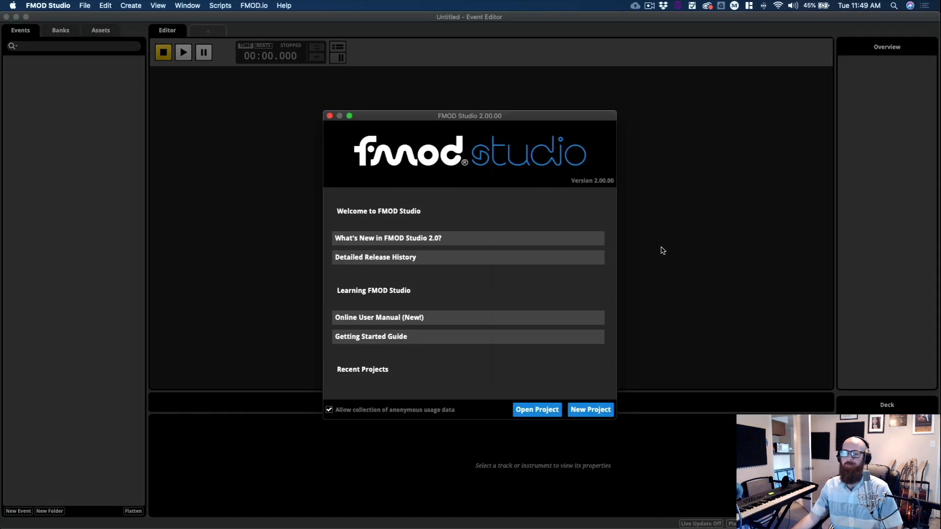
{"action": "left_click", "coordinate": [590, 409]}
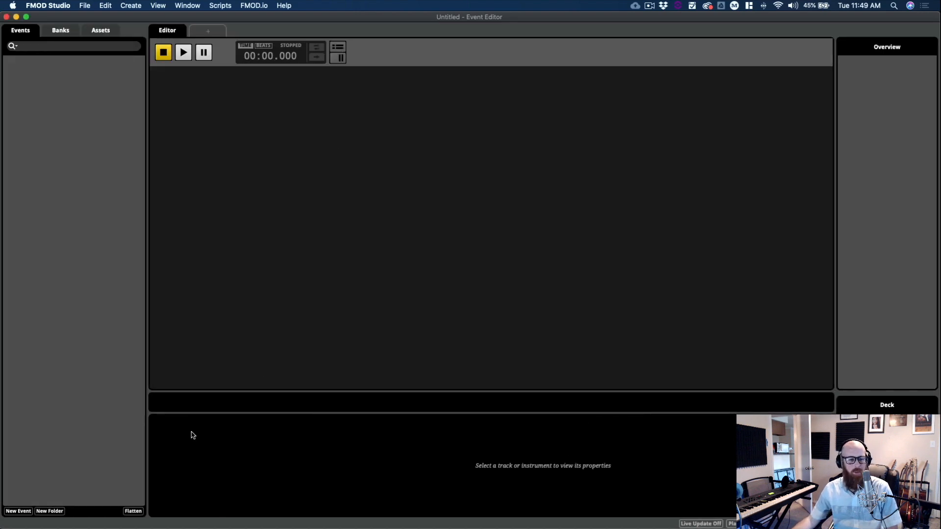
Step: Switch to Safari, go to fmod.com and open its Download page
{"action": "left_click", "coordinate": [60, 523]}
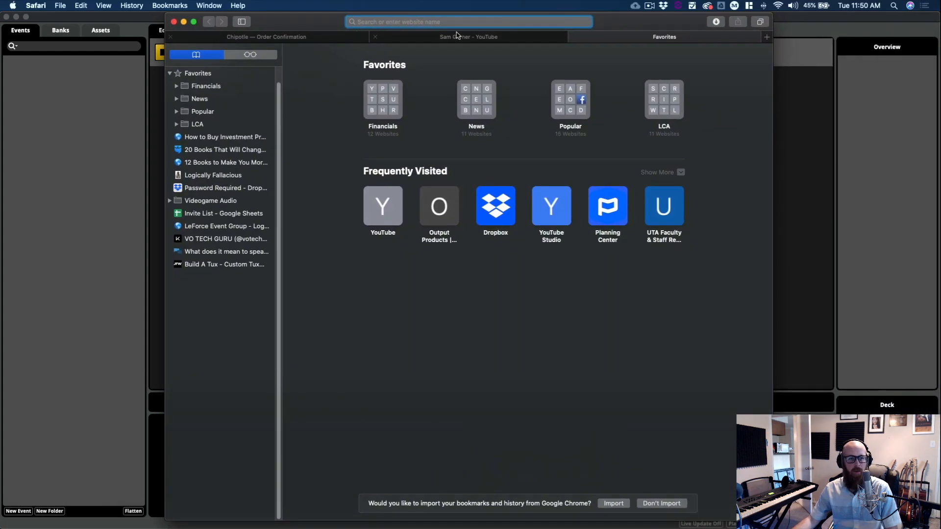
{"action": "type", "text": "fmod.com"}
{"action": "key", "text": "Return"}
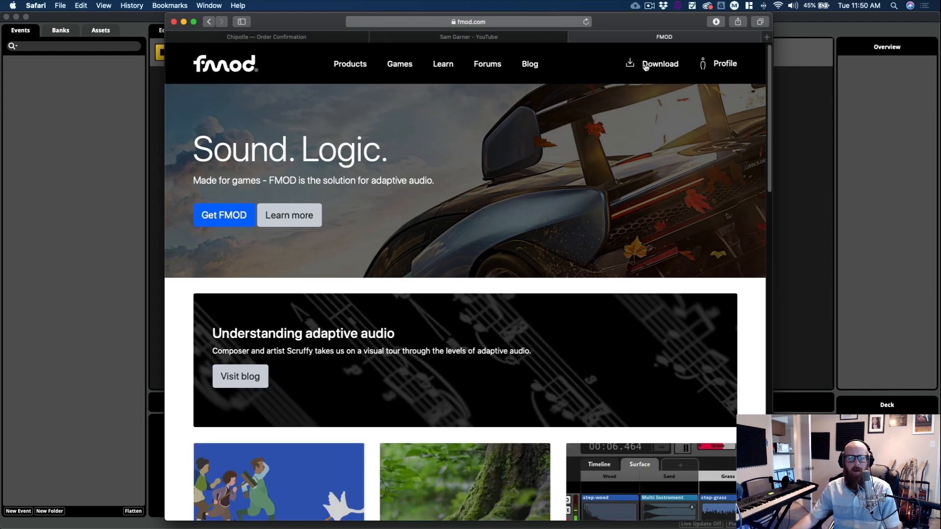
{"action": "left_click", "coordinate": [646, 66]}
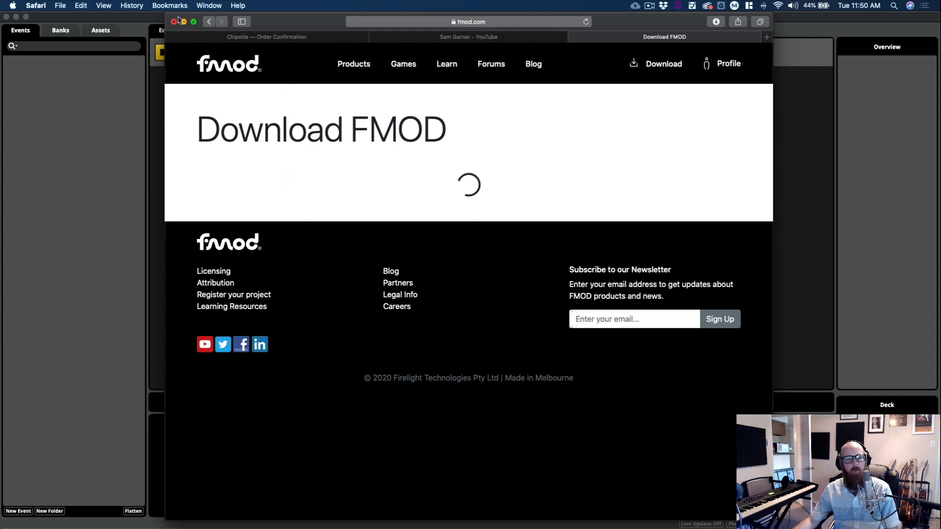
Step: Reposition the browser window, check the other open tabs and reload the FMOD download page
{"action": "left_click_drag", "start_coordinate": [165, 13], "coordinate": [119, 20]}
{"action": "left_click_drag", "start_coordinate": [247, 32], "coordinate": [249, 27]}
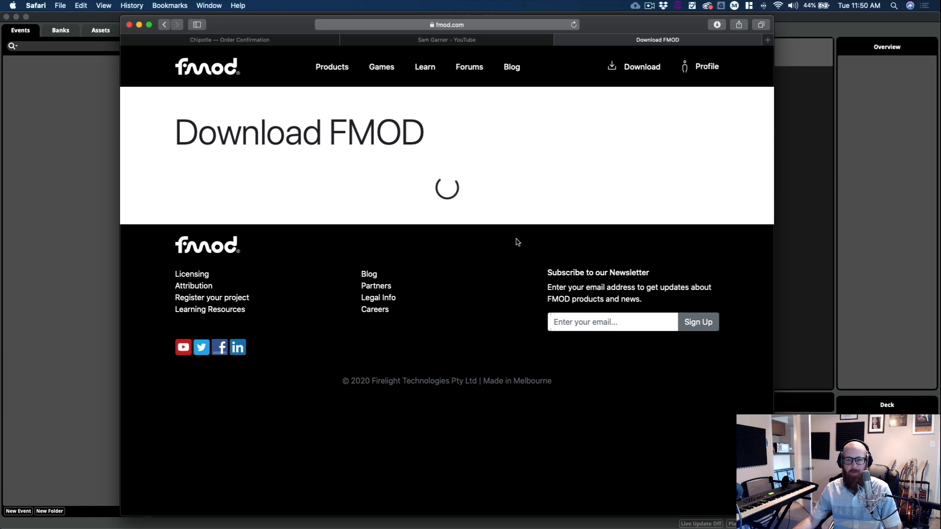
{"action": "left_click_drag", "start_coordinate": [443, 44], "coordinate": [455, 50]}
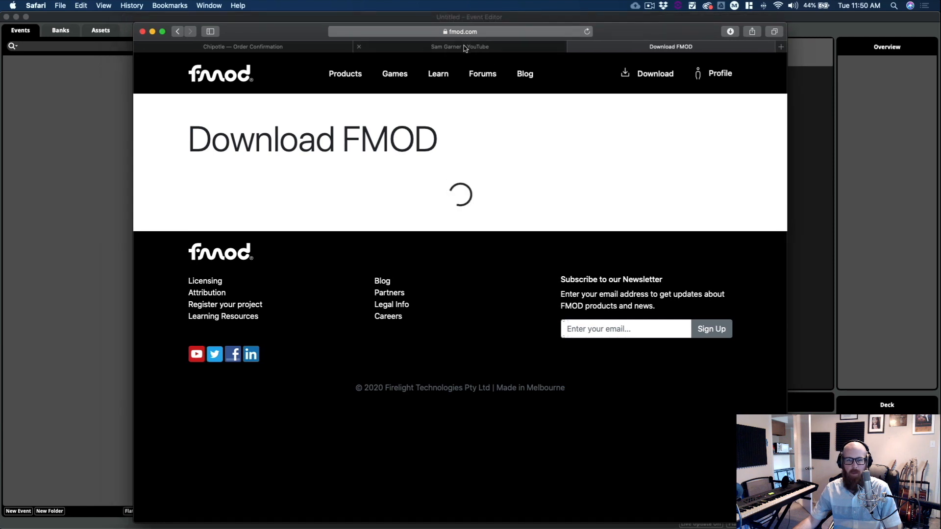
{"action": "left_click", "coordinate": [465, 48]}
{"action": "left_click", "coordinate": [670, 46]}
{"action": "left_click", "coordinate": [243, 47]}
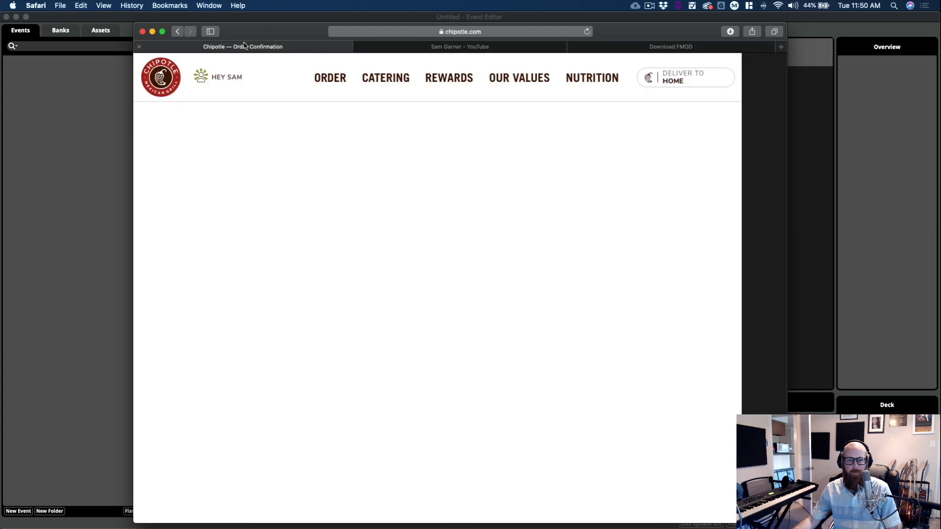
{"action": "left_click", "coordinate": [670, 46]}
{"action": "left_click", "coordinate": [277, 47]}
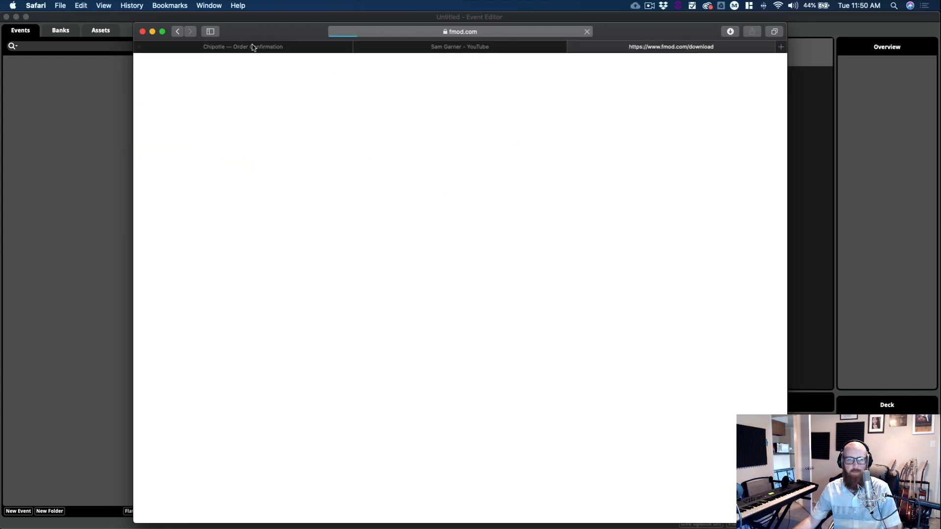
{"action": "left_click", "coordinate": [700, 49]}
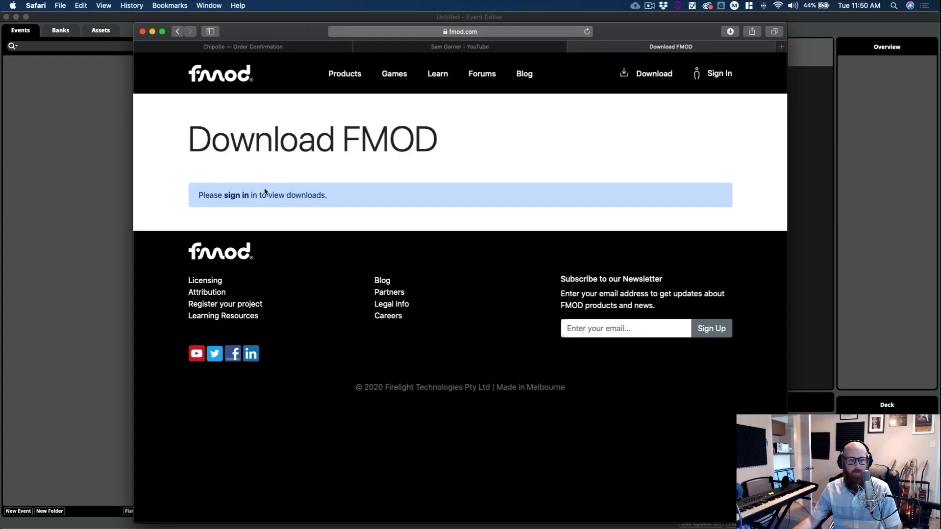
Step: Sign in to the FMOD site to access the product downloads
{"action": "left_click", "coordinate": [237, 195]}
{"action": "left_click", "coordinate": [250, 206]}
{"action": "left_click", "coordinate": [222, 231]}
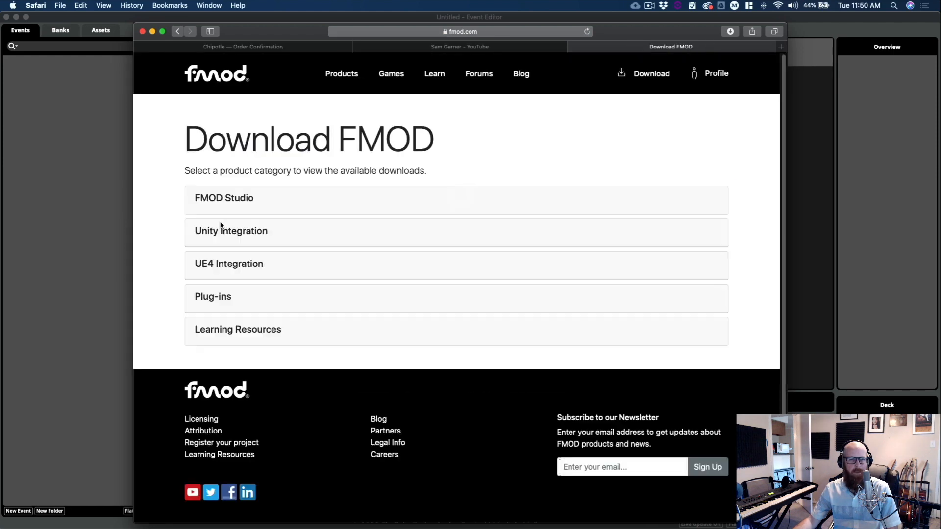
Step: Review the download options and versions listed for FMOD Studio and Unity Integration
{"action": "left_click", "coordinate": [235, 198]}
{"action": "scroll", "coordinate": [240, 206], "scroll_direction": "down", "scroll_amount": 10}
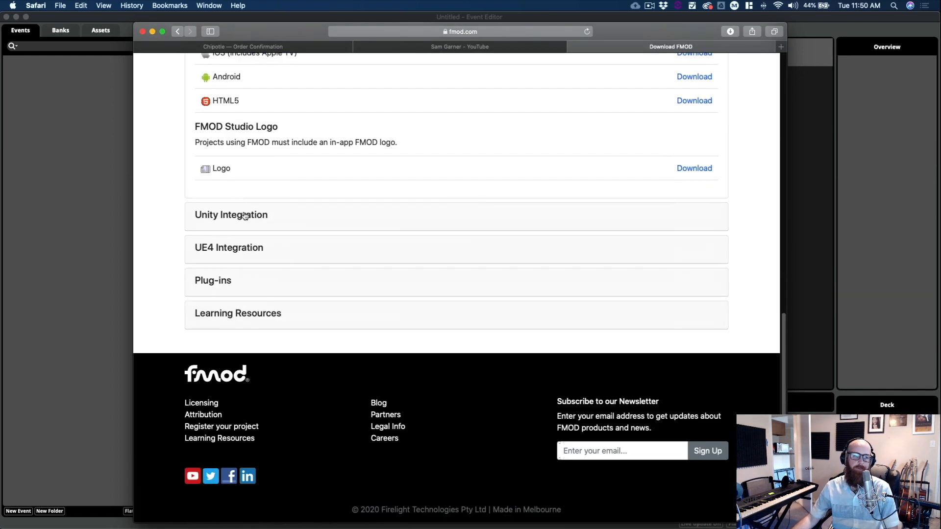
{"action": "left_click", "coordinate": [245, 216]}
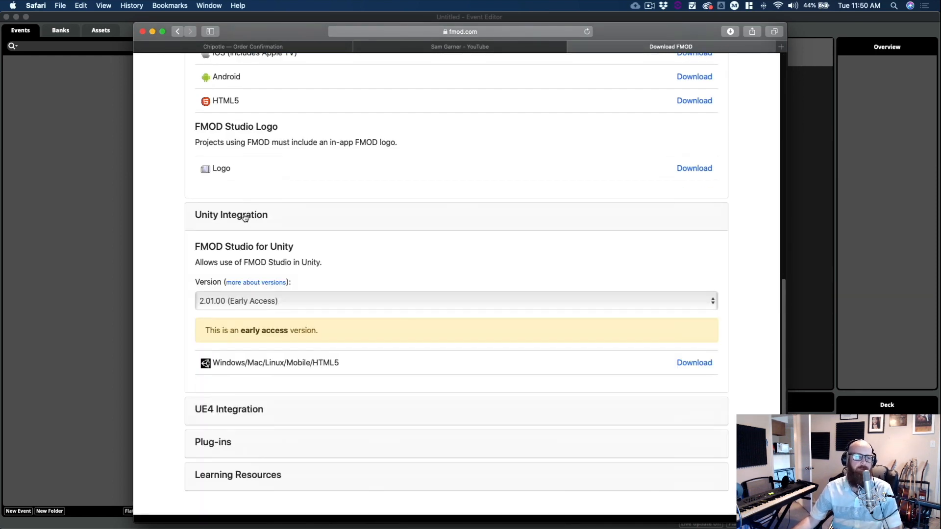
{"action": "left_click", "coordinate": [245, 216]}
{"action": "scroll", "coordinate": [265, 249], "scroll_direction": "up", "scroll_amount": 15}
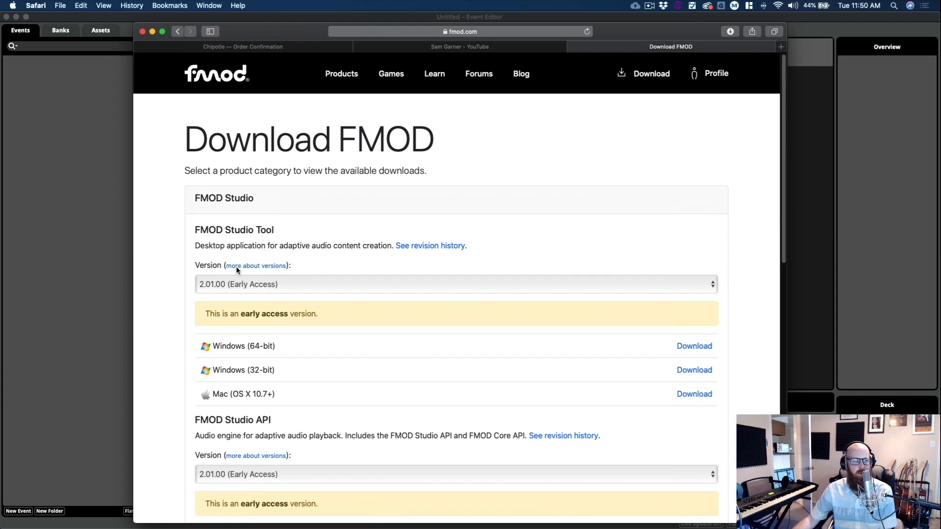
{"action": "scroll", "coordinate": [232, 264], "scroll_direction": "down", "scroll_amount": 1}
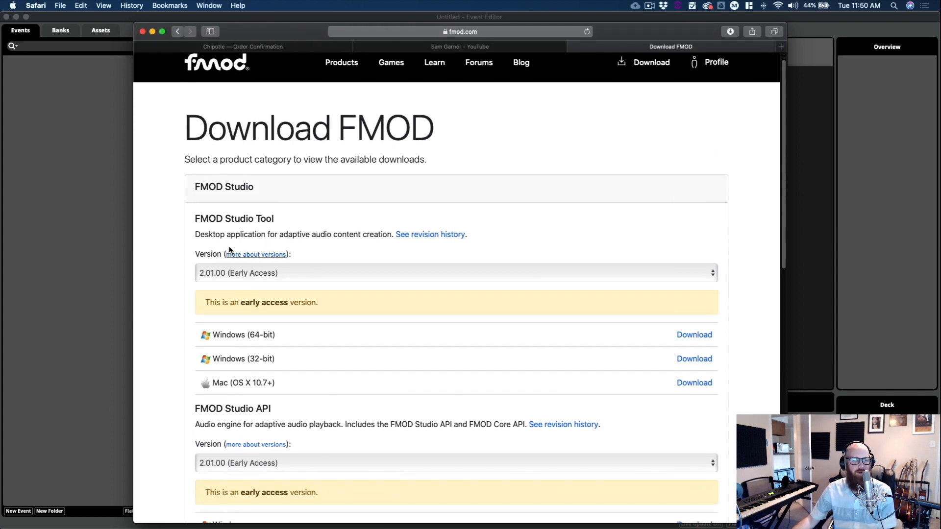
Step: Switch back to FMOD Studio, check the installed version in its About window and close that window
{"action": "left_click", "coordinate": [84, 111]}
{"action": "left_click", "coordinate": [48, 5]}
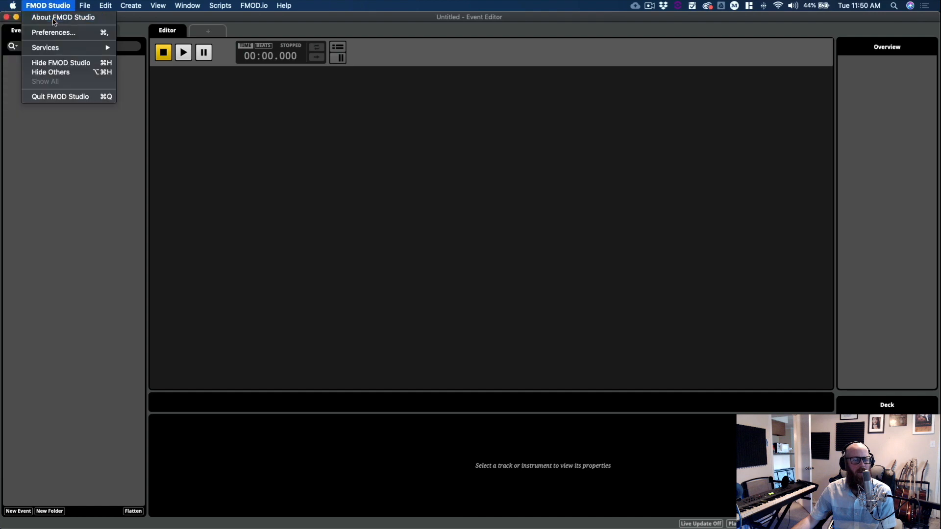
{"action": "left_click", "coordinate": [55, 17]}
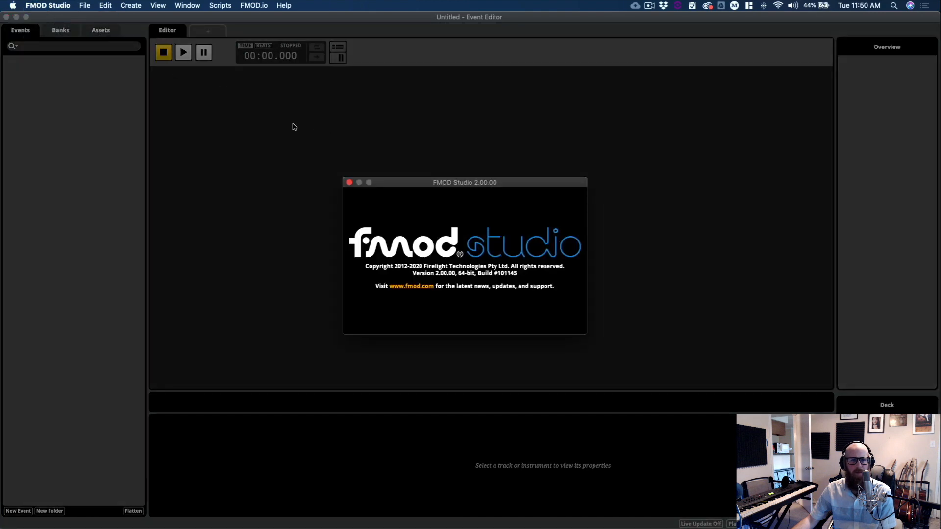
{"action": "left_click", "coordinate": [349, 183]}
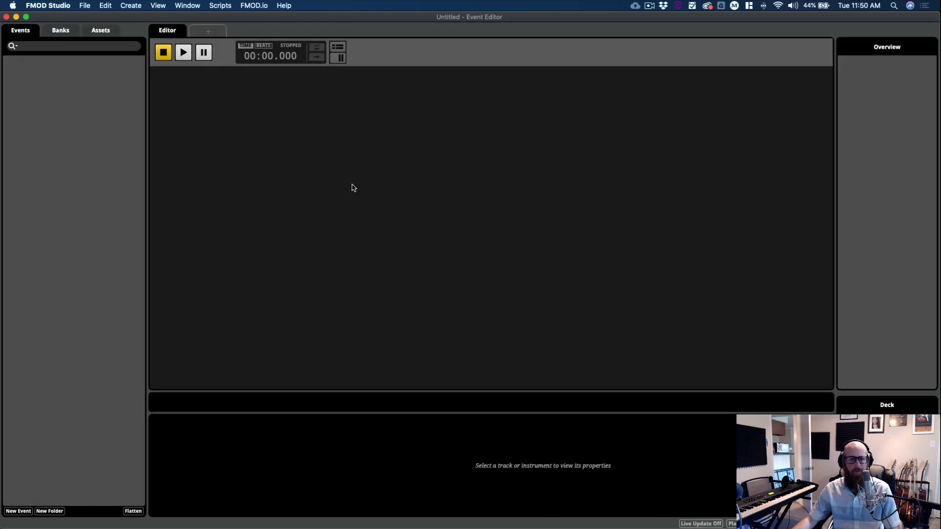
Step: Switch to the browser and look through the FMOD Studio Tool and API downloads again
{"action": "key", "text": "super+Tab"}
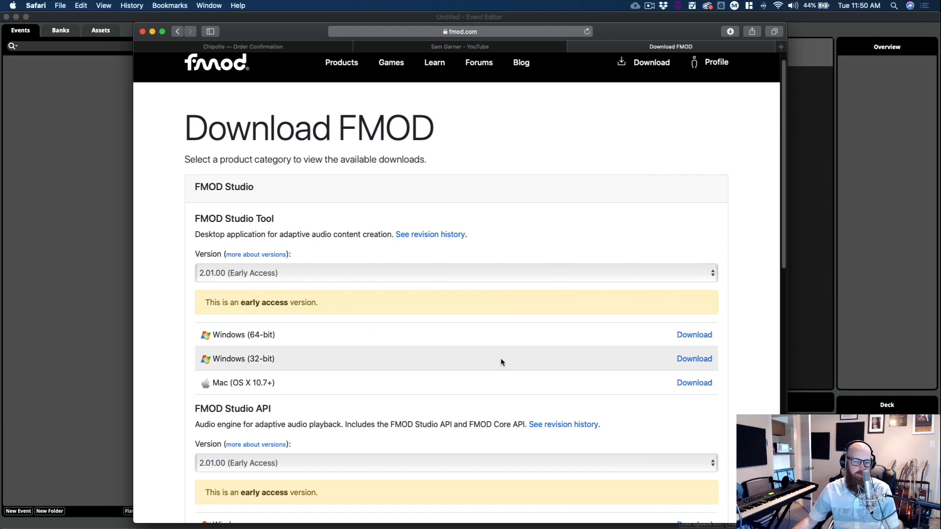
{"action": "scroll", "coordinate": [495, 359], "scroll_direction": "down", "scroll_amount": 5}
{"action": "scroll", "coordinate": [501, 362], "scroll_direction": "down", "scroll_amount": 6}
{"action": "scroll", "coordinate": [500, 361], "scroll_direction": "up", "scroll_amount": 12}
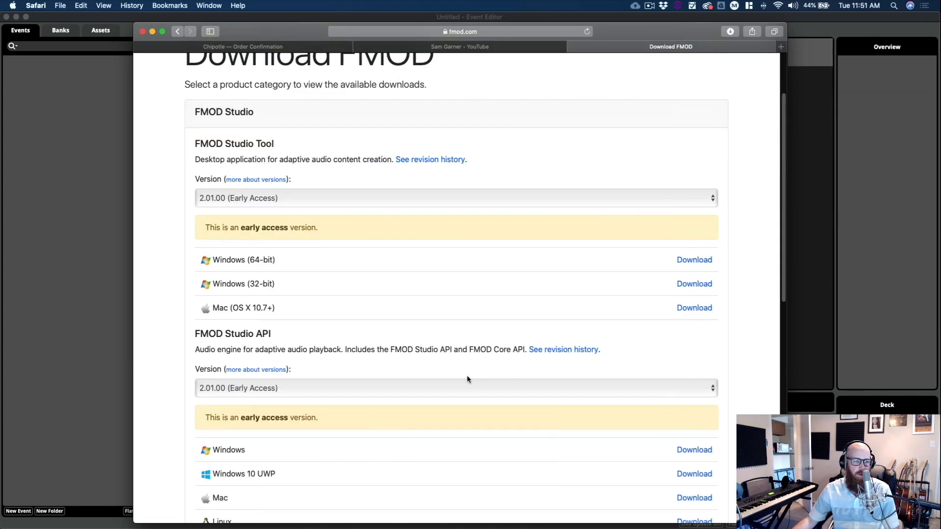
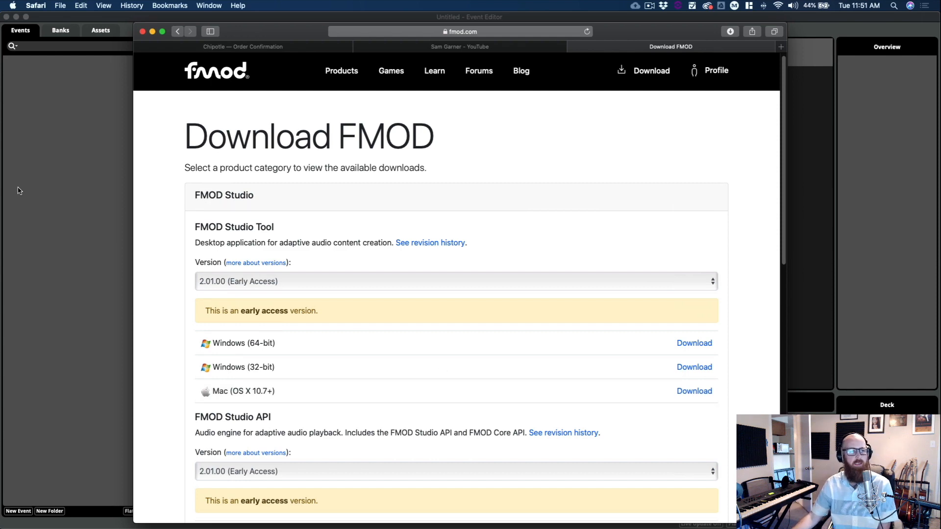
Step: Switch back to FMOD Studio and create a new timeline event with its default name
{"action": "left_click", "coordinate": [55, 211]}
{"action": "right_click", "coordinate": [34, 70]}
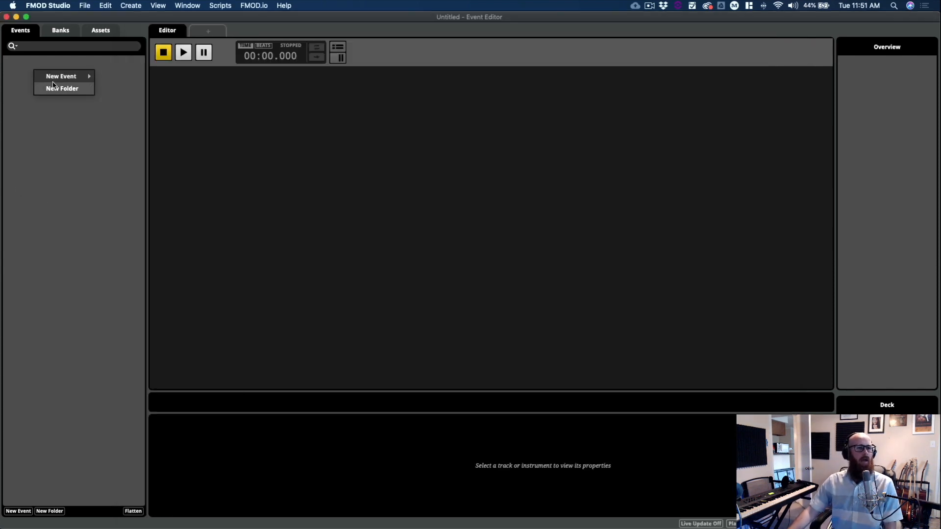
{"action": "mouse_move", "coordinate": [59, 78]}
{"action": "left_click", "coordinate": [125, 89]}
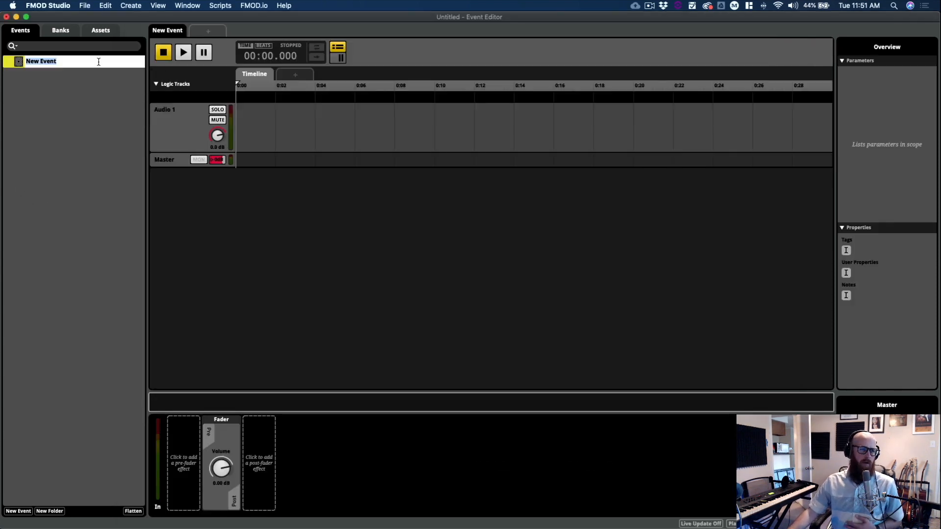
{"action": "left_click", "coordinate": [251, 152]}
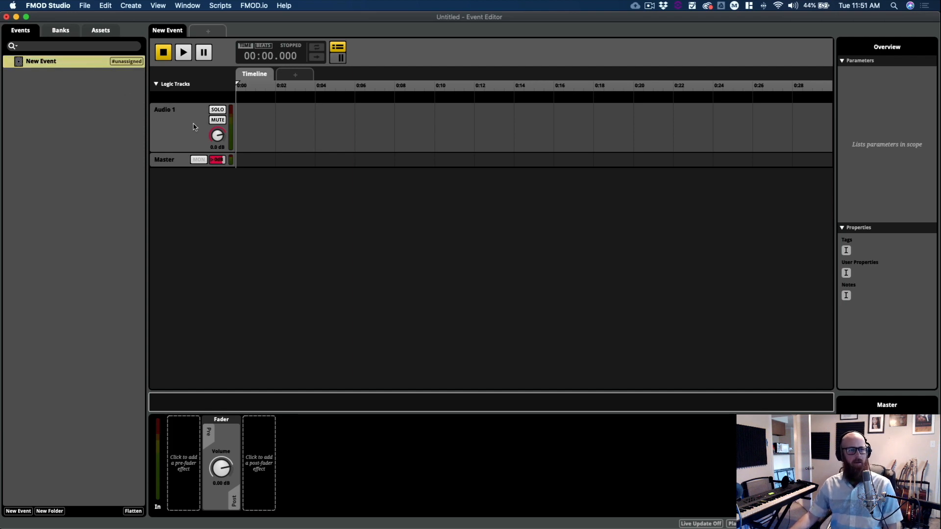
Step: Add six more audio tracks to the new event
{"action": "right_click", "coordinate": [195, 127]}
{"action": "left_click", "coordinate": [203, 130]}
{"action": "right_click", "coordinate": [190, 131]}
{"action": "left_click", "coordinate": [196, 135]}
{"action": "right_click", "coordinate": [180, 131]}
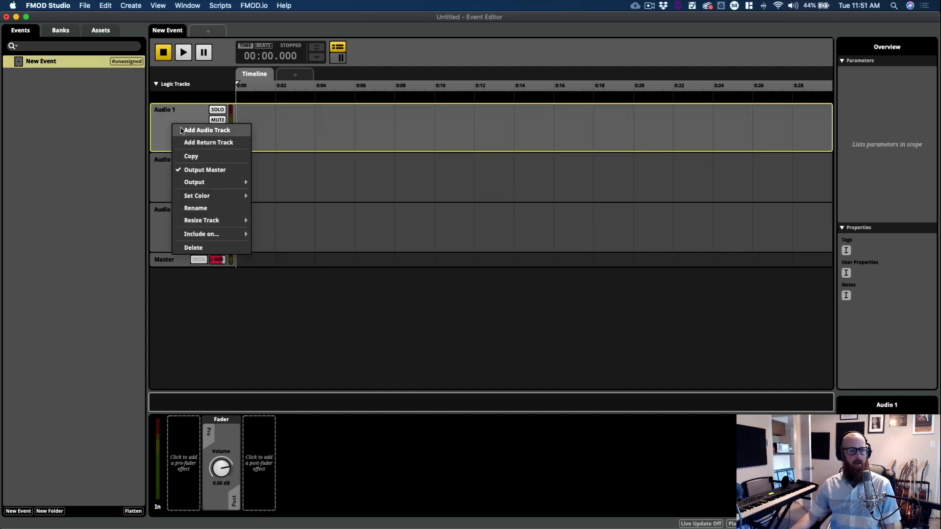
{"action": "left_click", "coordinate": [180, 130]}
{"action": "right_click", "coordinate": [182, 128]}
{"action": "left_click", "coordinate": [183, 133]}
{"action": "right_click", "coordinate": [184, 131]}
{"action": "left_click", "coordinate": [185, 135]}
{"action": "right_click", "coordinate": [186, 134]}
{"action": "left_click", "coordinate": [187, 137]}
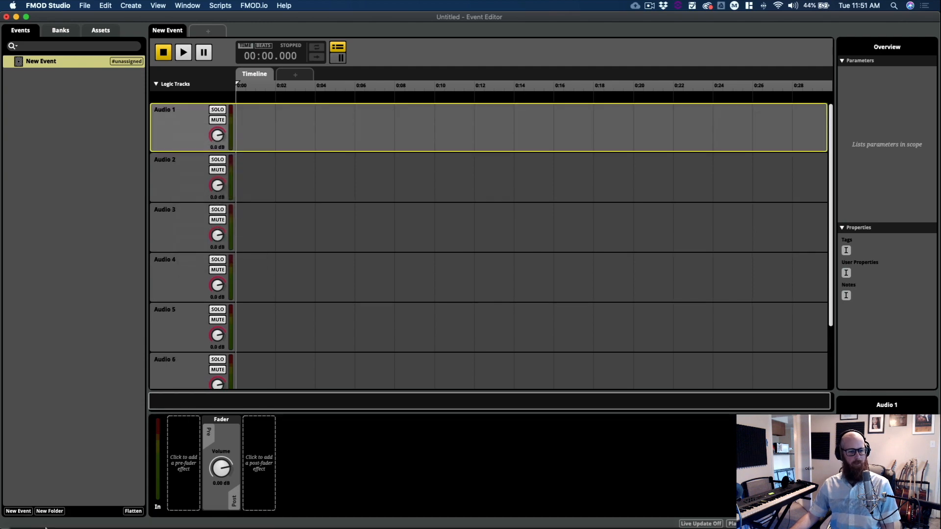
Step: Switch to Finder and open the UTA .23 Bounce folder on the external G-DRIVE
{"action": "left_click", "coordinate": [20, 520]}
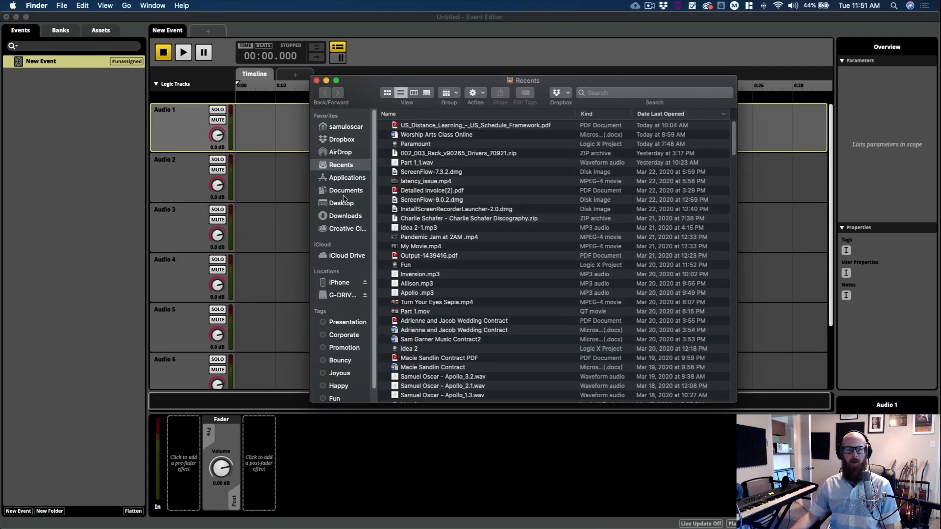
{"action": "left_click", "coordinate": [341, 205]}
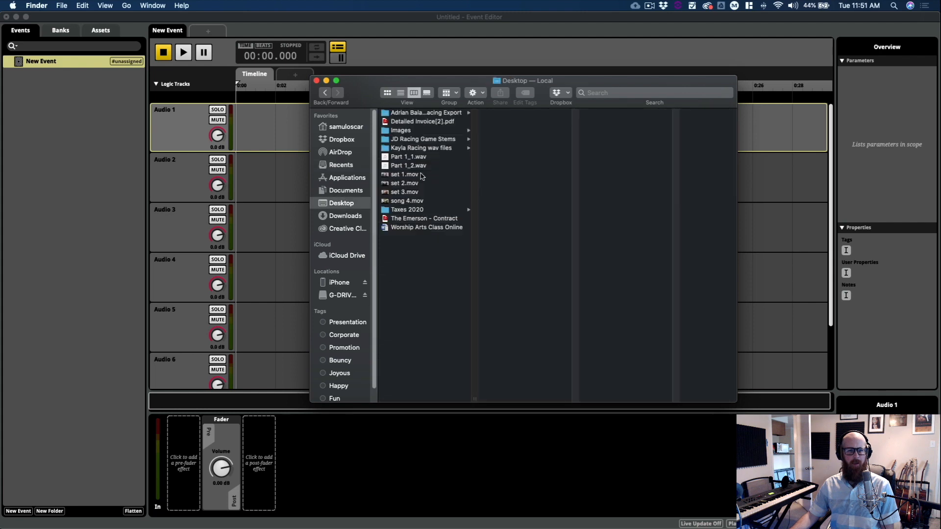
{"action": "left_click", "coordinate": [338, 295]}
{"action": "left_click", "coordinate": [427, 264]}
Step: Place Layer 1.wav, Layer 2.wav and Layer 3.wav at the start of the timeline, each on its own track
{"action": "left_click_drag", "start_coordinate": [527, 86], "coordinate": [237, 126]}
{"action": "left_click_drag", "start_coordinate": [592, 110], "coordinate": [230, 169]}
{"action": "left_click_drag", "start_coordinate": [607, 114], "coordinate": [231, 235]}
{"action": "left_click", "coordinate": [319, 238]}
Step: Place Layer 4.wav, Layer 5.wav and Layer 6.wav from the bounce folder at the timeline start on the tracks below Layer 3
{"action": "key", "text": "super+Tab"}
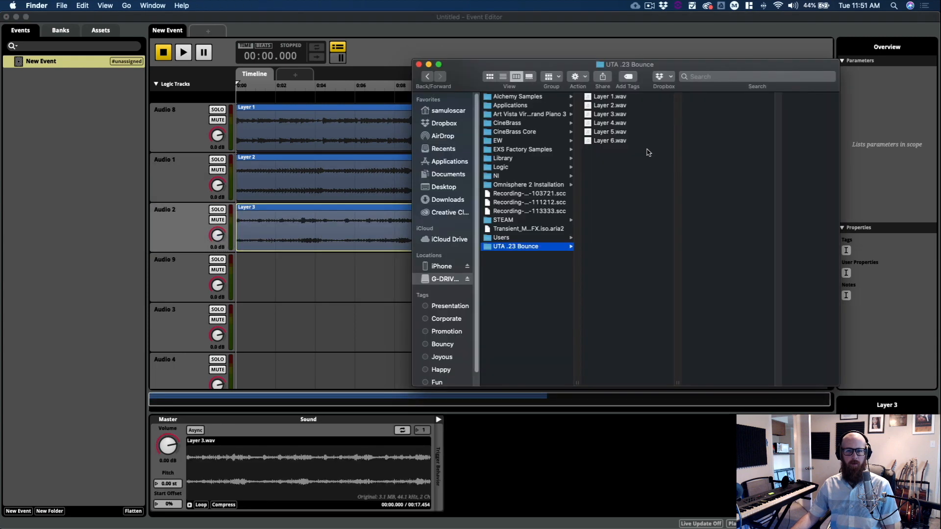
{"action": "left_click_drag", "start_coordinate": [629, 125], "coordinate": [262, 268]}
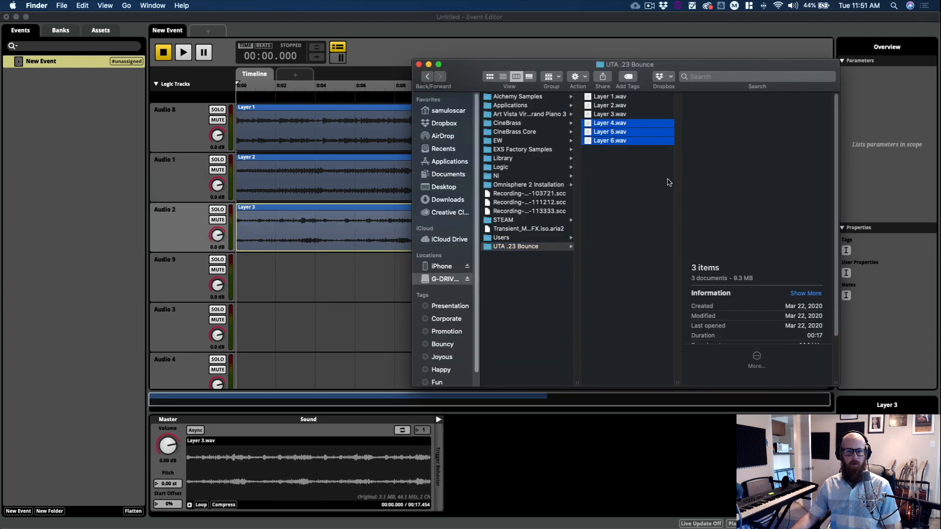
{"action": "left_click", "coordinate": [630, 125]}
{"action": "left_click_drag", "start_coordinate": [617, 128], "coordinate": [269, 273]}
{"action": "key", "text": "super+Tab"}
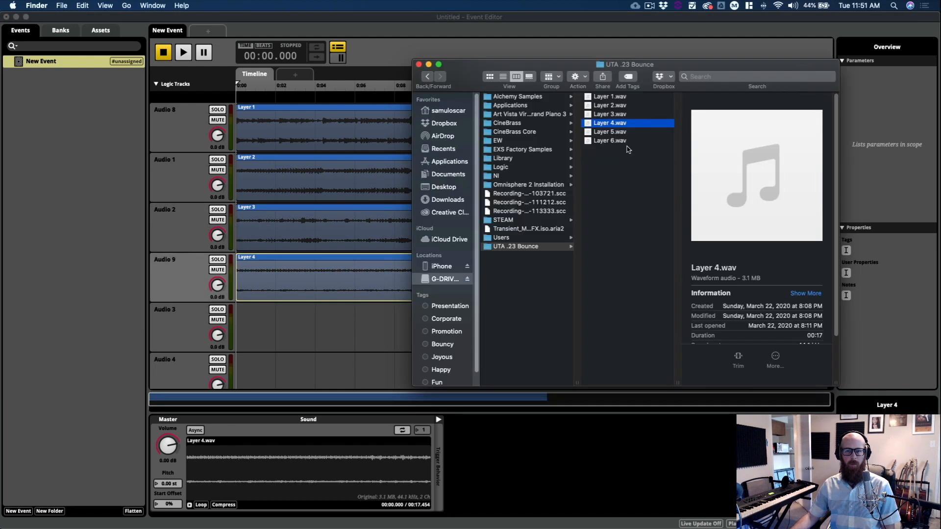
{"action": "left_click", "coordinate": [623, 136]}
{"action": "left_click_drag", "start_coordinate": [622, 136], "coordinate": [238, 329]}
{"action": "scroll", "coordinate": [315, 273], "scroll_direction": "down", "scroll_amount": 3}
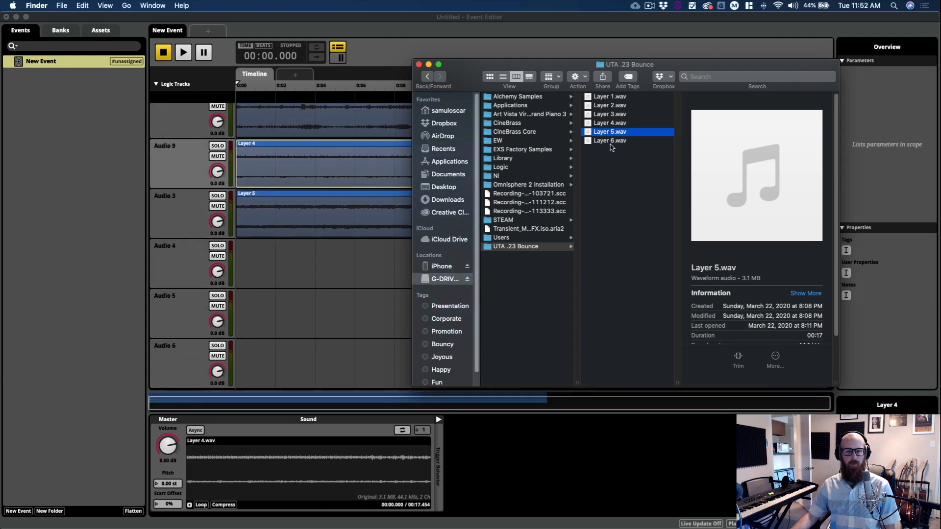
{"action": "left_click", "coordinate": [629, 142]}
{"action": "left_click_drag", "start_coordinate": [629, 142], "coordinate": [244, 271]}
Step: Delete the empty tracks Audio 5, Audio 6 and Audio 7 below Layer 6
{"action": "left_click", "coordinate": [184, 306]}
{"action": "right_click", "coordinate": [170, 314]}
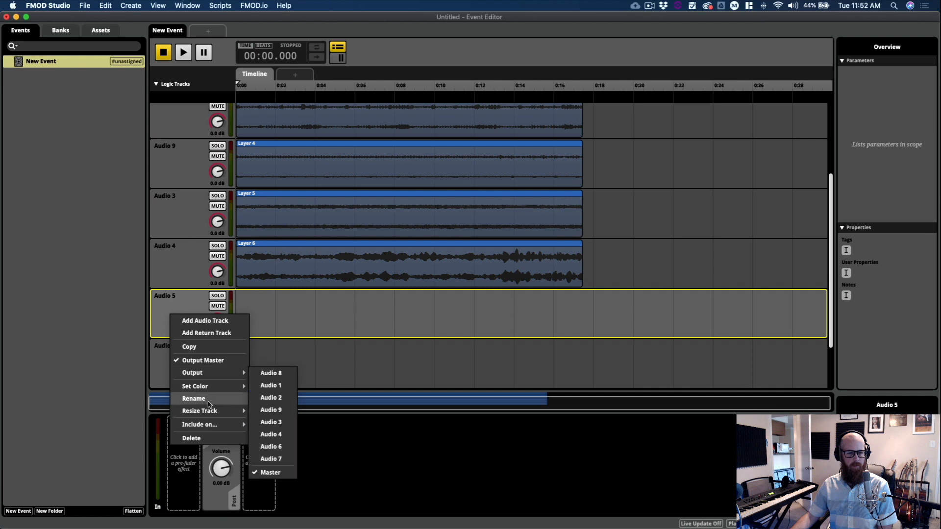
{"action": "left_click", "coordinate": [204, 439]}
{"action": "left_click", "coordinate": [174, 361]}
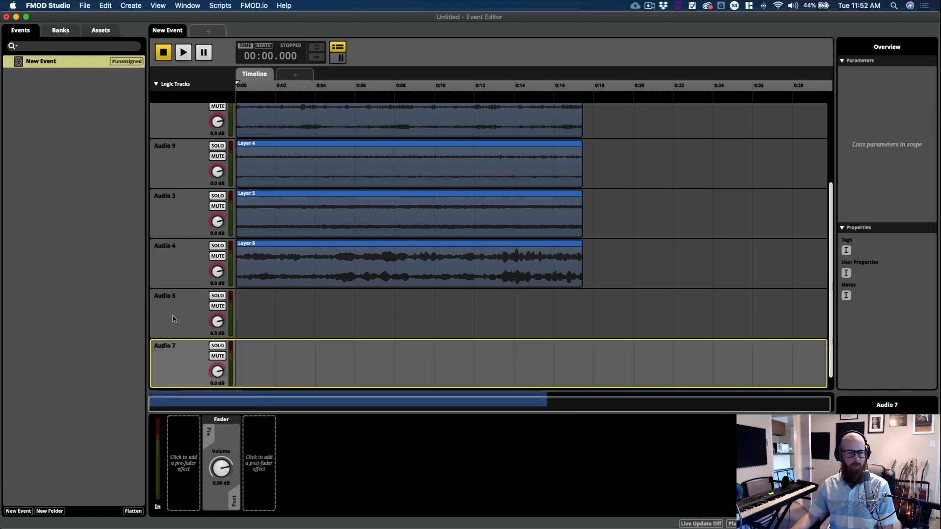
{"action": "right_click", "coordinate": [173, 319]}
{"action": "left_click", "coordinate": [195, 441]}
{"action": "left_click", "coordinate": [178, 346]}
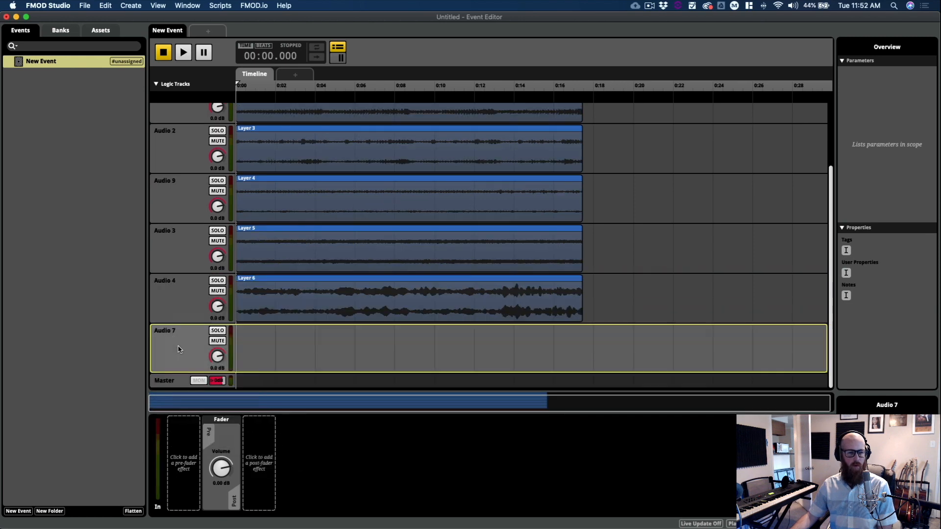
{"action": "right_click", "coordinate": [178, 347]}
{"action": "left_click", "coordinate": [234, 471]}
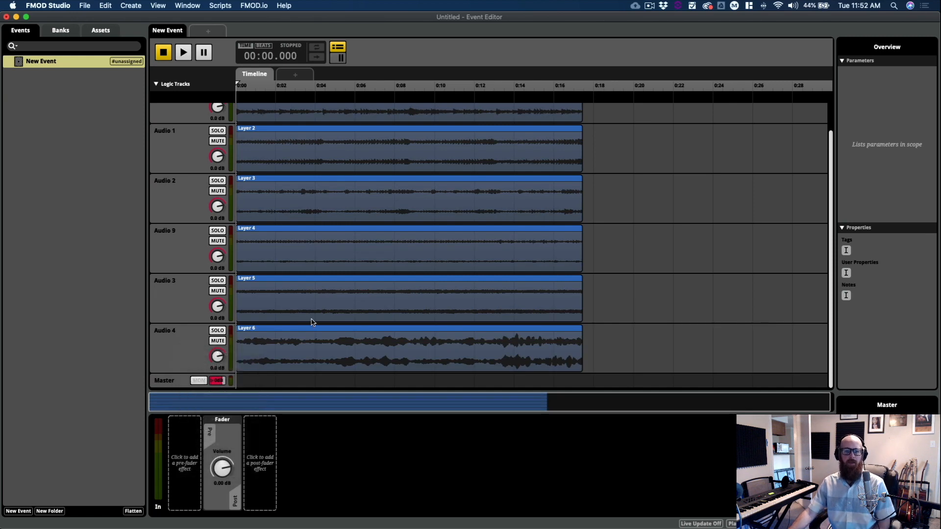
Step: Solo the track holding Layer 6, play the event to hear it alone, and stop playback
{"action": "left_click", "coordinate": [218, 330]}
{"action": "scroll", "coordinate": [440, 269], "scroll_direction": "up", "scroll_amount": 2}
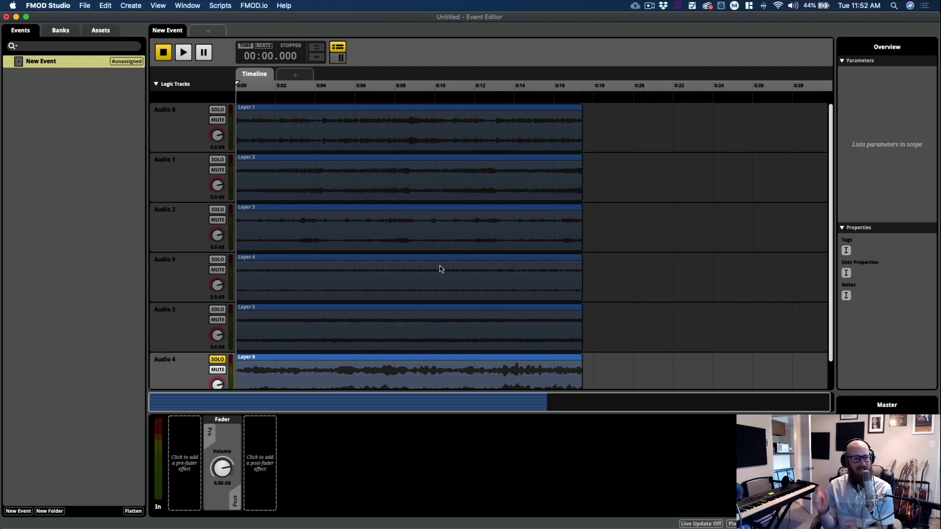
{"action": "key", "text": "super+a"}
{"action": "key", "text": "space"}
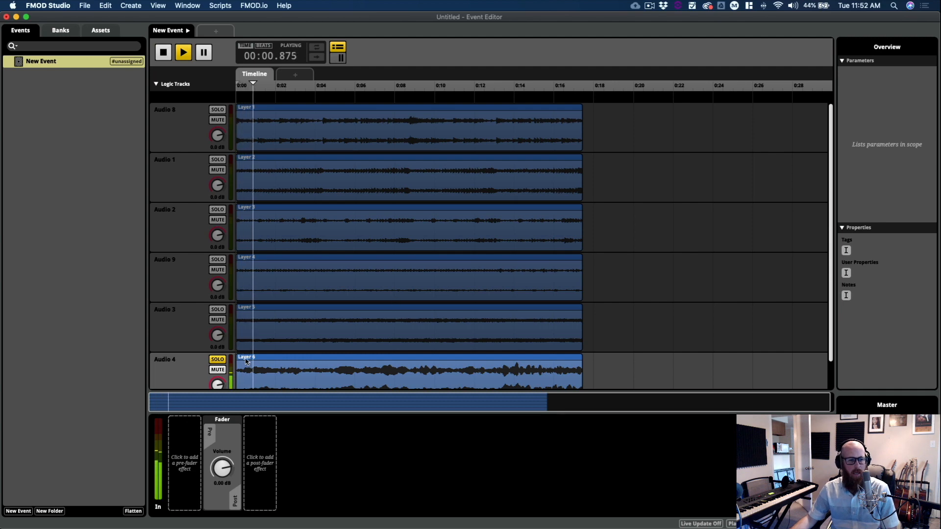
{"action": "key", "text": "space"}
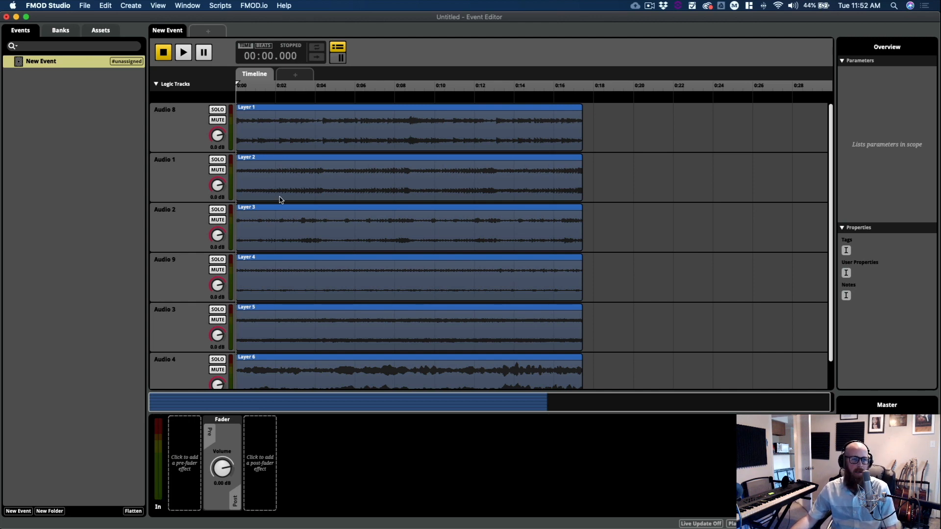
Step: Lower the Layer 6 track's volume to -0.5 dB, play all layers together, stop, and return the volume to 0 dB
{"action": "left_click", "coordinate": [181, 129]}
{"action": "left_click", "coordinate": [185, 360]}
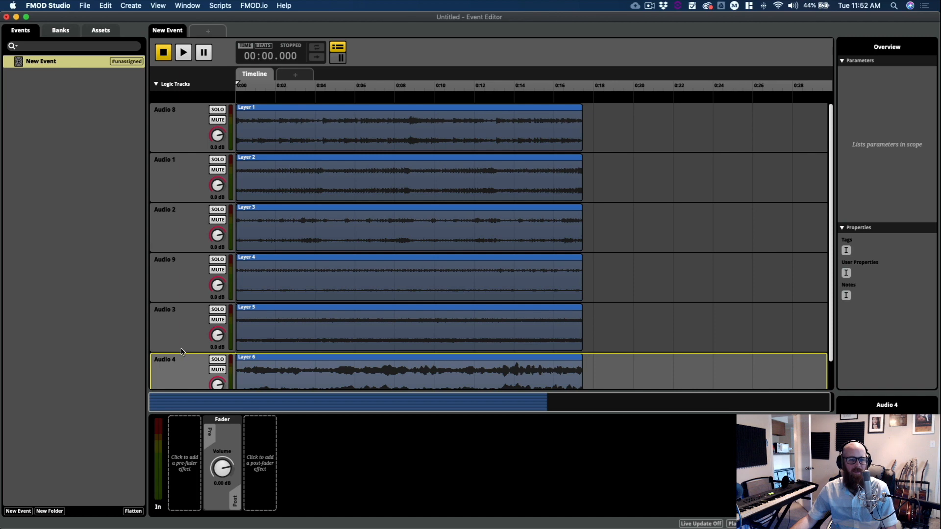
{"action": "scroll", "coordinate": [205, 361], "scroll_direction": "down", "scroll_amount": 1}
{"action": "left_click_drag", "start_coordinate": [217, 356], "coordinate": [217, 358]}
{"action": "key", "text": "space"}
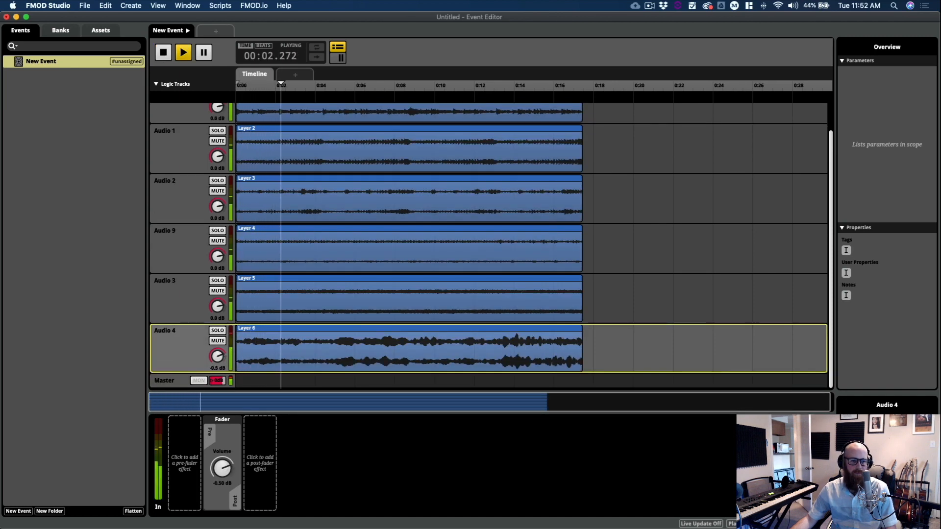
{"action": "key", "text": "space"}
{"action": "left_click_drag", "start_coordinate": [210, 361], "coordinate": [210, 359]}
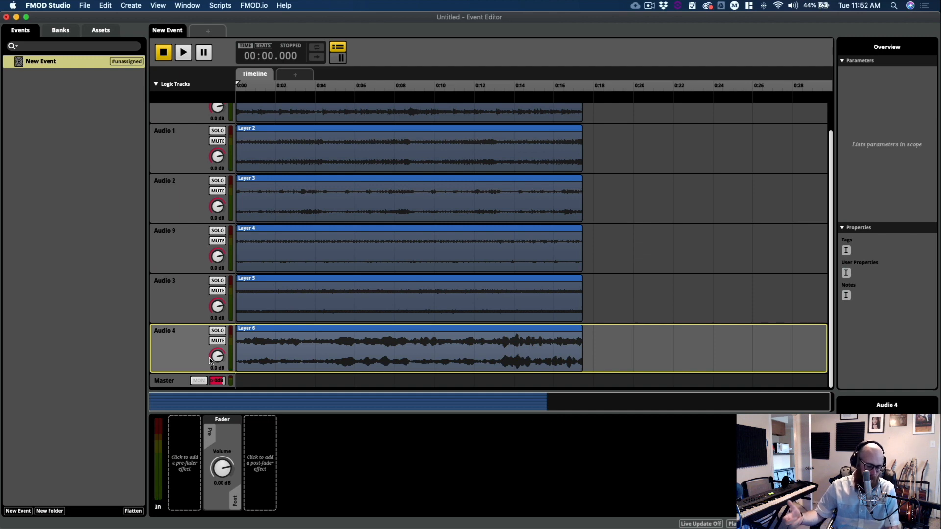
Step: Add a new continuous user parameter named Waves to the event, keeping the default range of 0 to 1
{"action": "scroll", "coordinate": [311, 122], "scroll_direction": "up", "scroll_amount": 2}
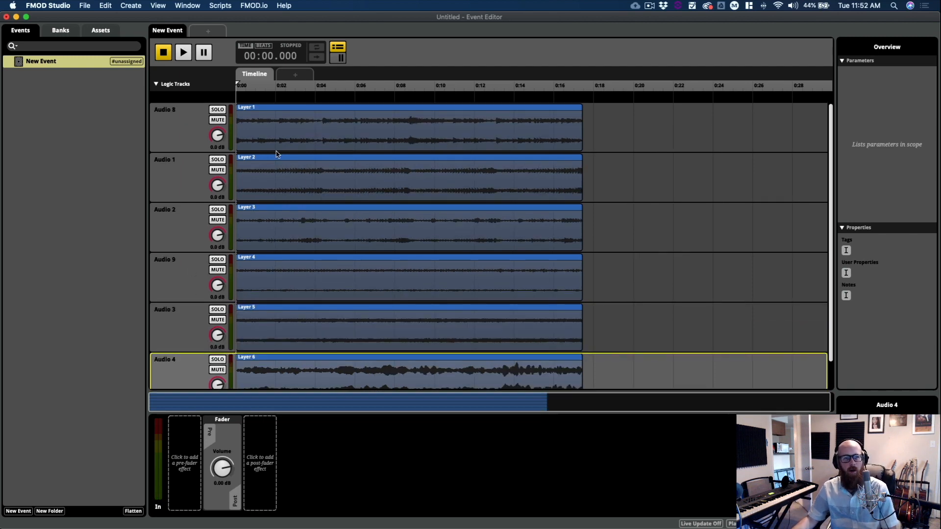
{"action": "left_click", "coordinate": [295, 74]}
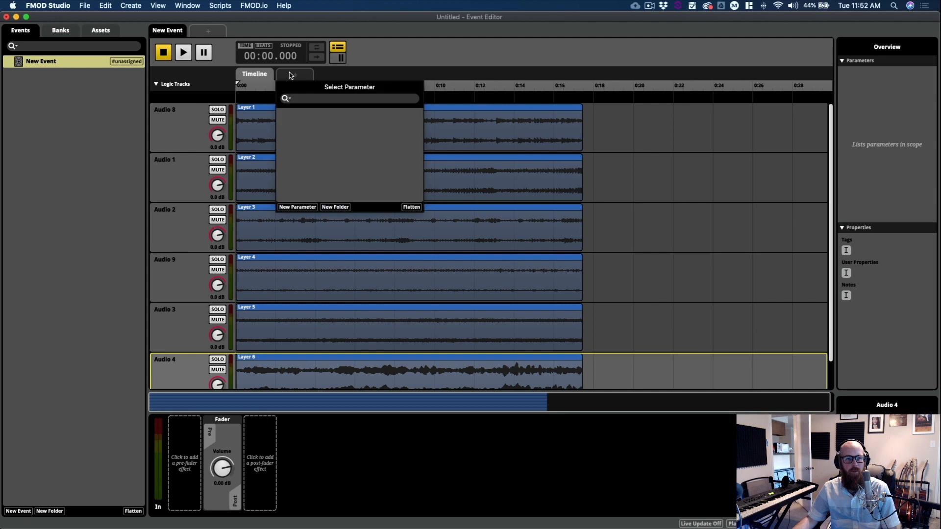
{"action": "type", "text": "Param"}
{"action": "key", "text": "BackSpace"}
{"action": "key", "text": "BackSpace"}
{"action": "key", "text": "BackSpace"}
{"action": "key", "text": "BackSpace"}
{"action": "key", "text": "BackSpace"}
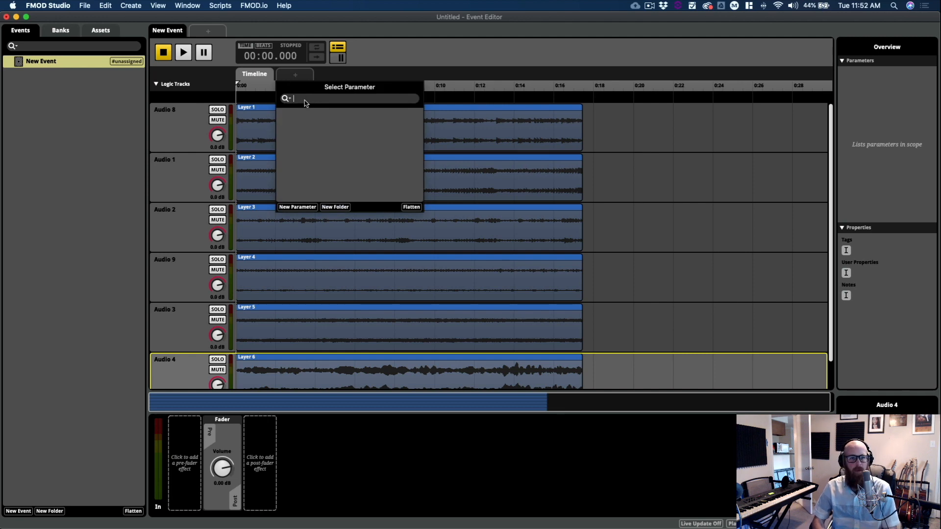
{"action": "type", "text": "Waves"}
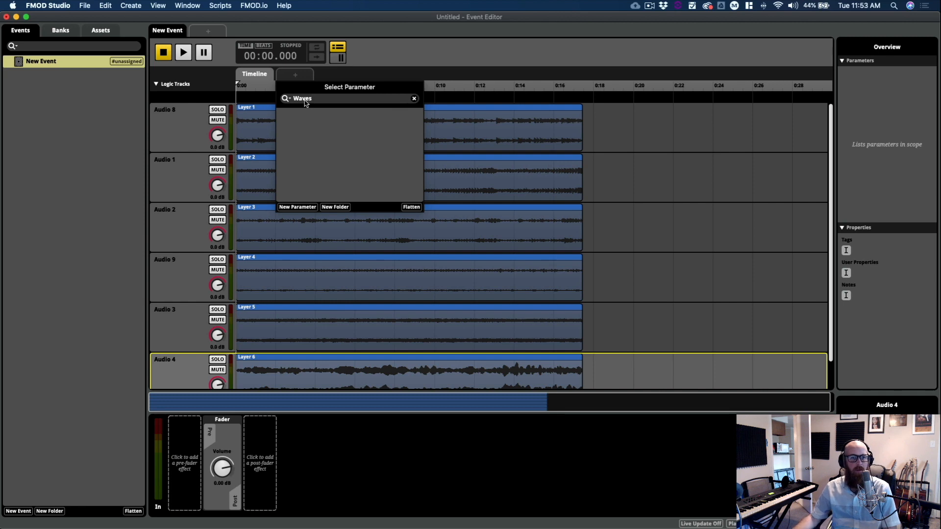
{"action": "left_click", "coordinate": [307, 206]}
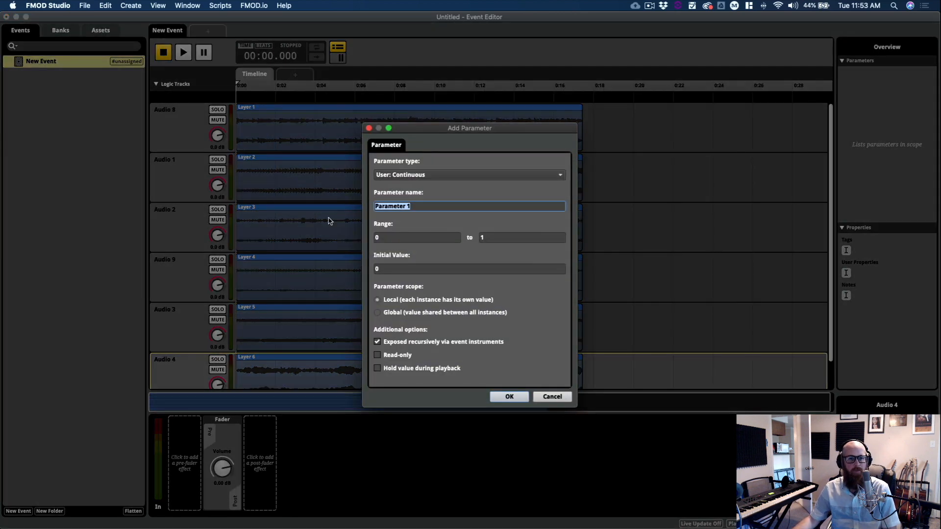
{"action": "type", "text": "Waves"}
{"action": "left_click", "coordinate": [508, 396]}
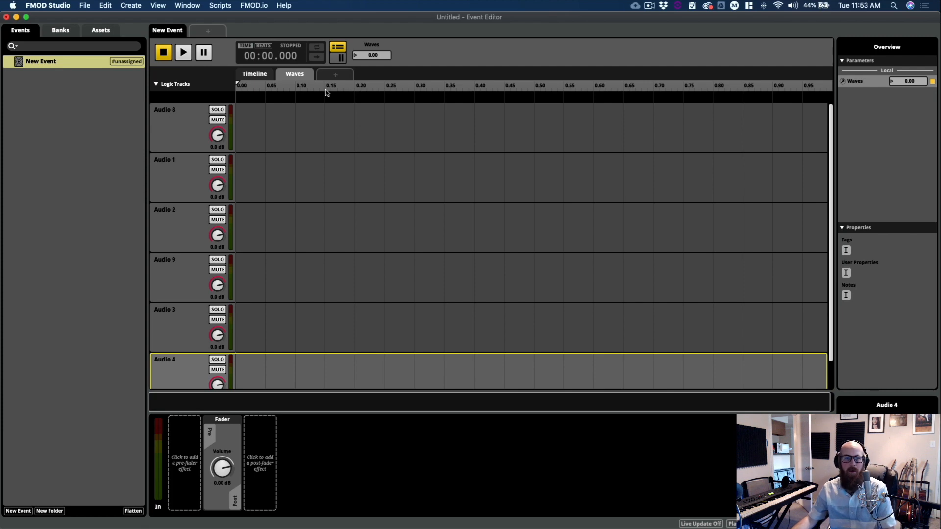
Step: Try deleting the Audio 8 track from the Waves parameter sheet, check the timeline, and undo the deletion
{"action": "left_click", "coordinate": [190, 134]}
{"action": "scroll", "coordinate": [204, 172], "scroll_direction": "down", "scroll_amount": 1}
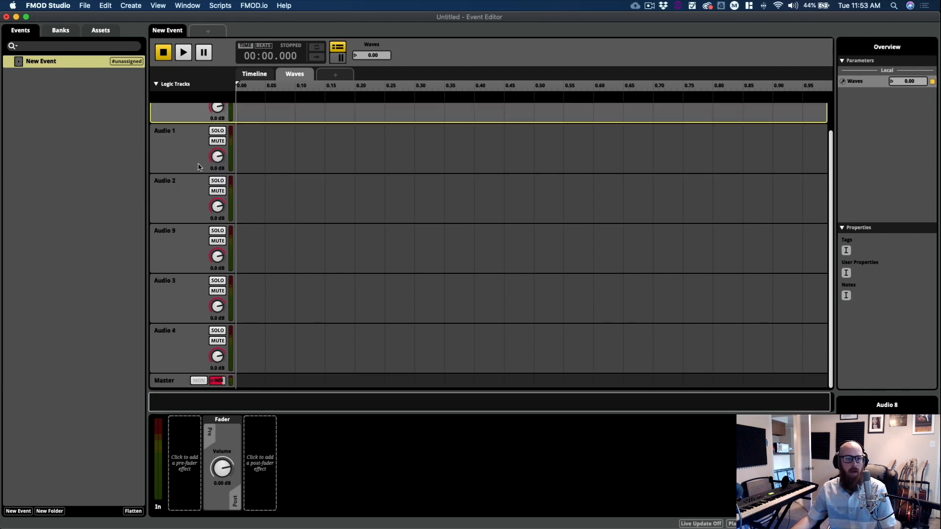
{"action": "scroll", "coordinate": [196, 157], "scroll_direction": "up", "scroll_amount": 1}
{"action": "right_click", "coordinate": [190, 143]}
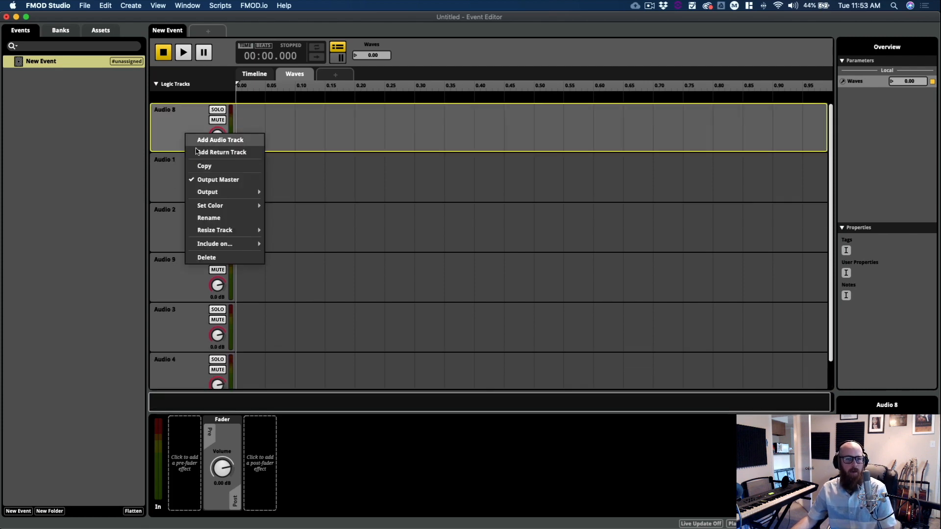
{"action": "left_click", "coordinate": [211, 256]}
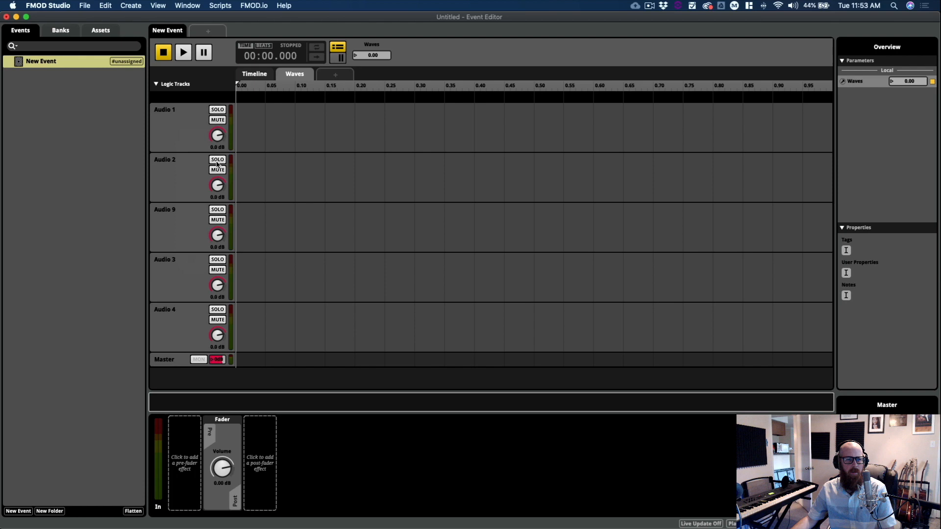
{"action": "left_click", "coordinate": [250, 74]}
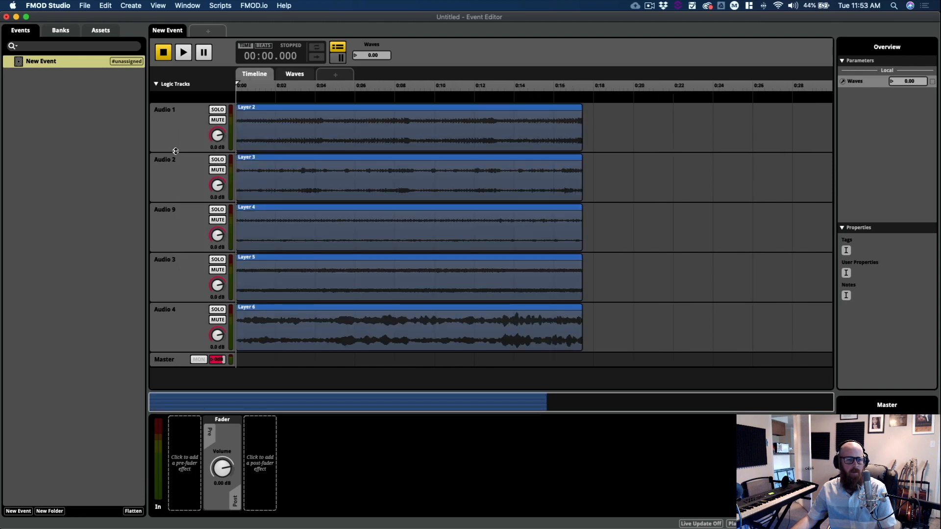
{"action": "key", "text": "super+z"}
Step: Rename the Audio 8 track, which holds the Layer 1 clip, to Layer 1
{"action": "double_click", "coordinate": [170, 113]}
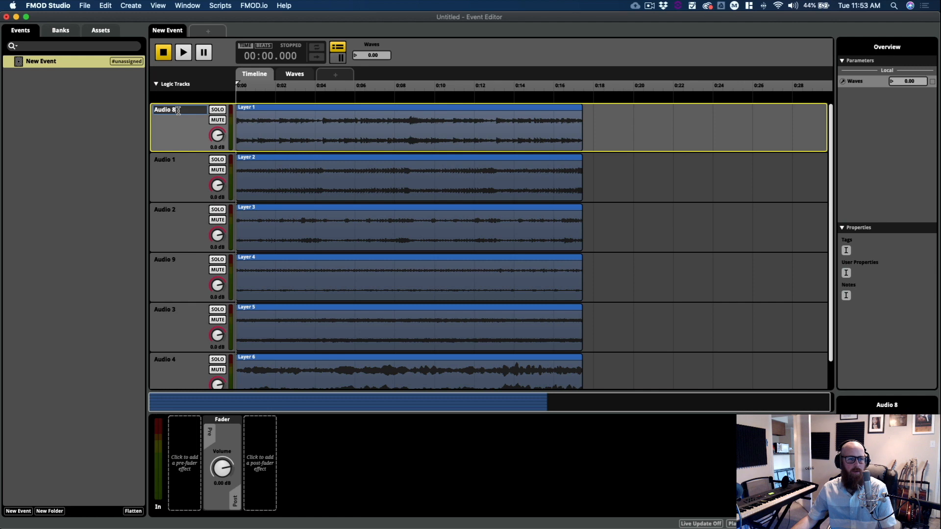
{"action": "key", "text": "Return"}
{"action": "double_click", "coordinate": [183, 160]}
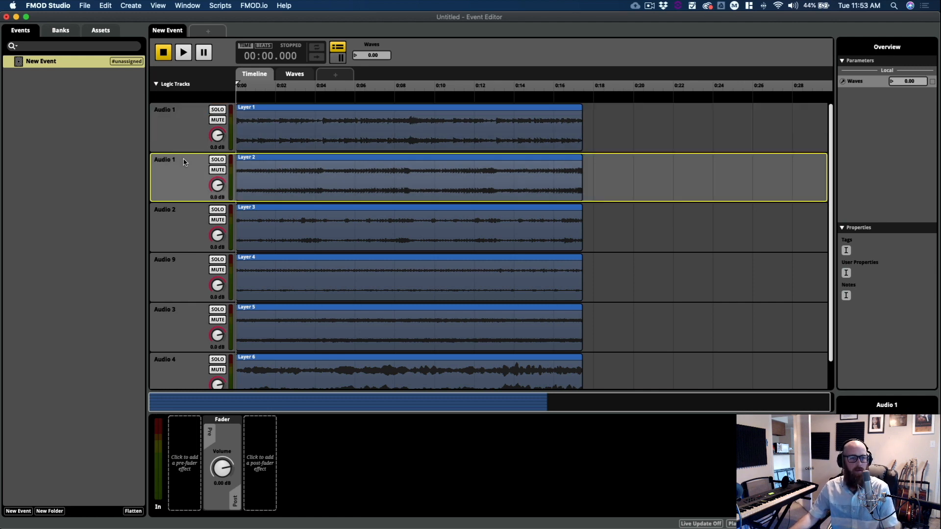
{"action": "left_click", "coordinate": [184, 122]}
{"action": "double_click", "coordinate": [185, 110]}
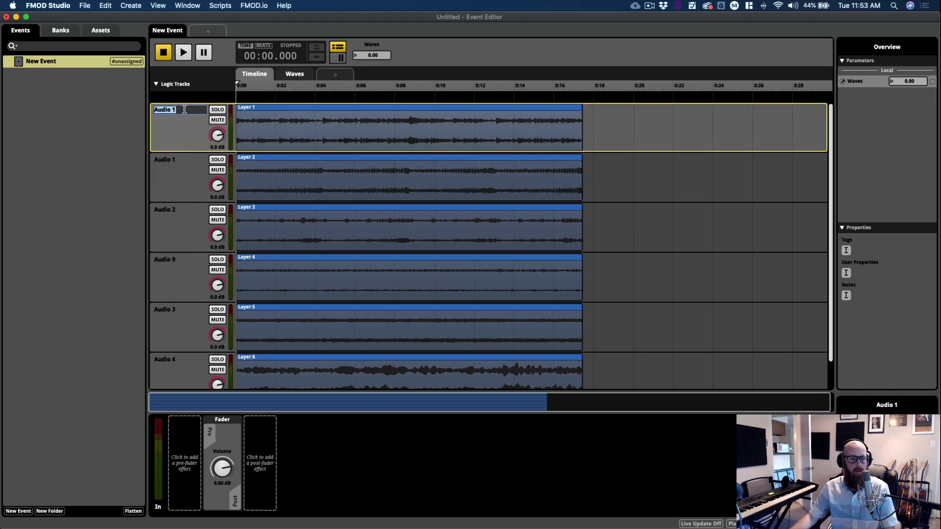
{"action": "type", "text": "Lat"}
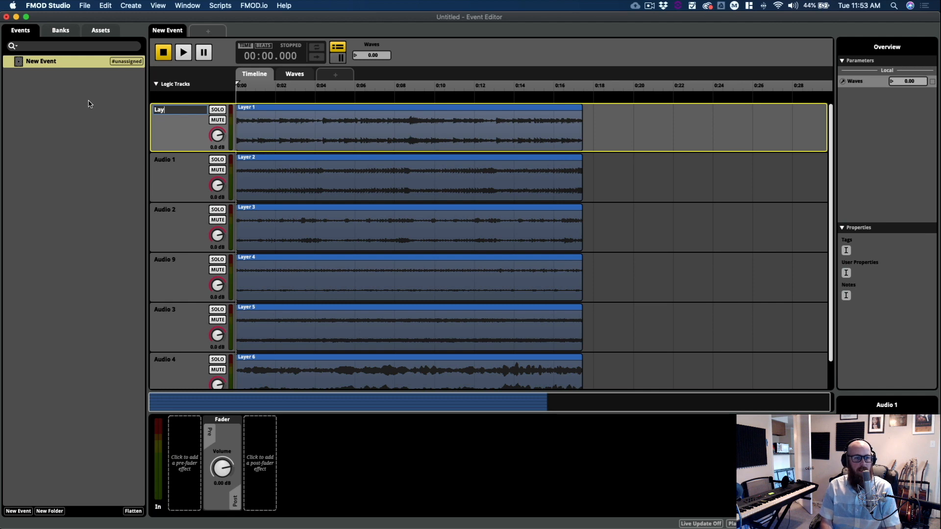
{"action": "key", "text": "Tab"}
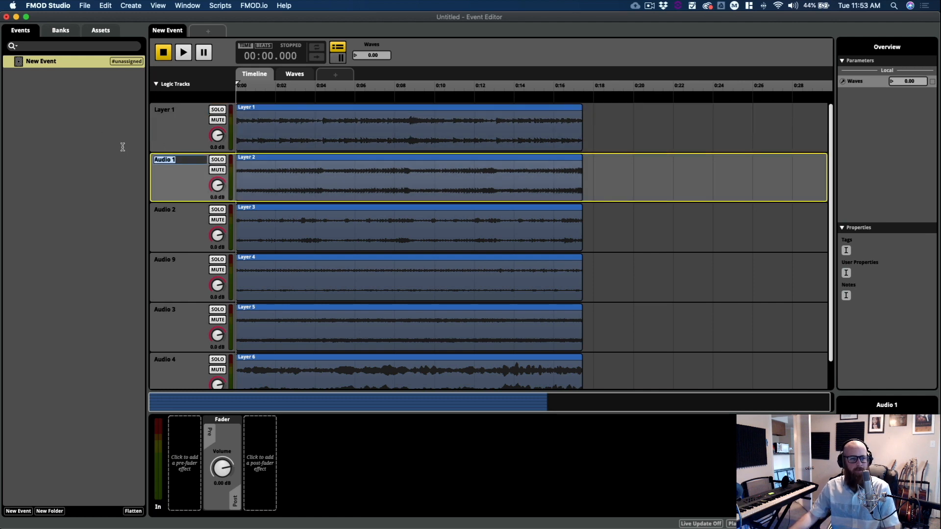
Step: Rename the three tracks holding the Layer 2, Layer 3 and Layer 4 clips to Layer 2, Layer 3 and Layer 4
{"action": "type", "text": "Layer 2"}
{"action": "key", "text": "Tab"}
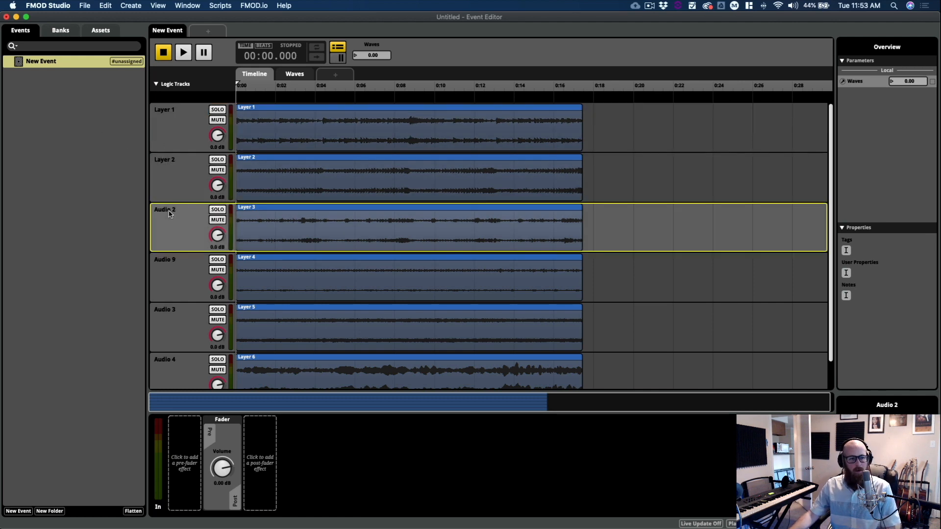
{"action": "type", "text": "Layer 3"}
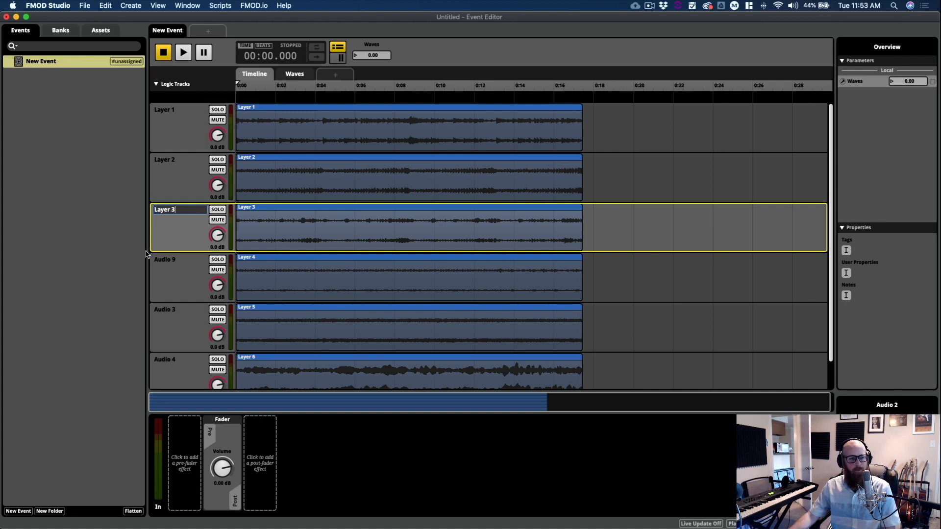
{"action": "key", "text": "Tab"}
{"action": "type", "text": "L"}
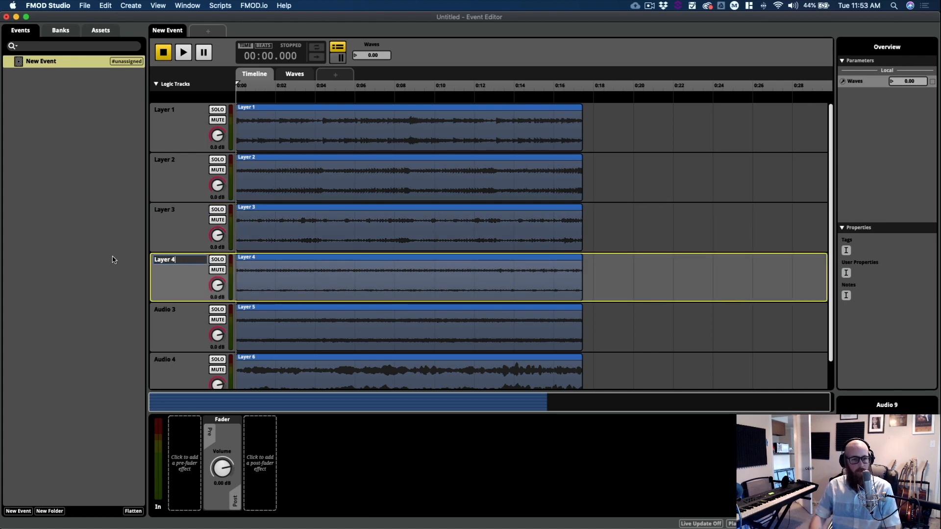
{"action": "type", "text": "ayer 4"}
Step: Rename the Audio 3 track to Layer 5 and the Audio 4 track to Layer 6
{"action": "left_click", "coordinate": [177, 308]}
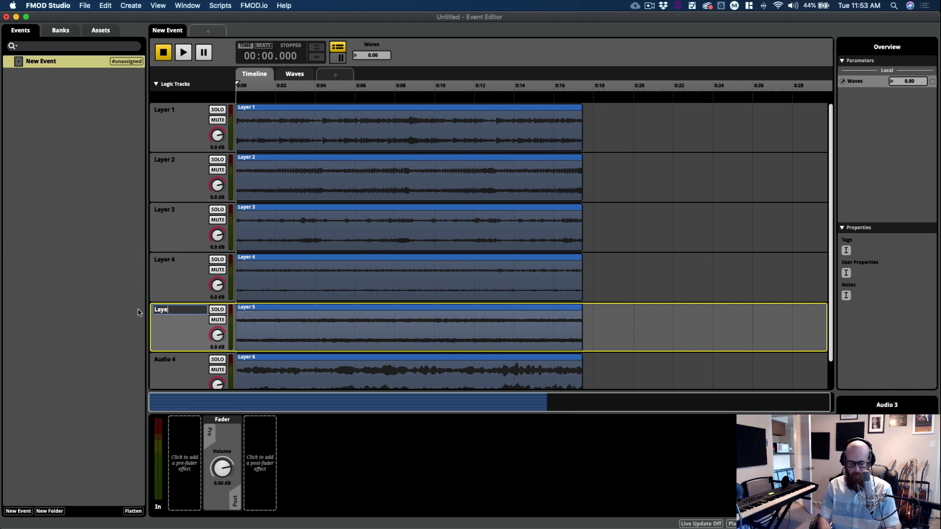
{"action": "scroll", "coordinate": [175, 326], "scroll_direction": "down", "scroll_amount": 2}
{"action": "left_click", "coordinate": [176, 337]}
{"action": "double_click", "coordinate": [173, 332]}
{"action": "type", "text": "Layer 6"}
{"action": "key", "text": "Return"}
{"action": "scroll", "coordinate": [166, 304], "scroll_direction": "up", "scroll_amount": 2}
Step: Play the event briefly and stop it, then switch to the Logic Pro X session for a look and return to FMOD Studio
{"action": "key", "text": "space"}
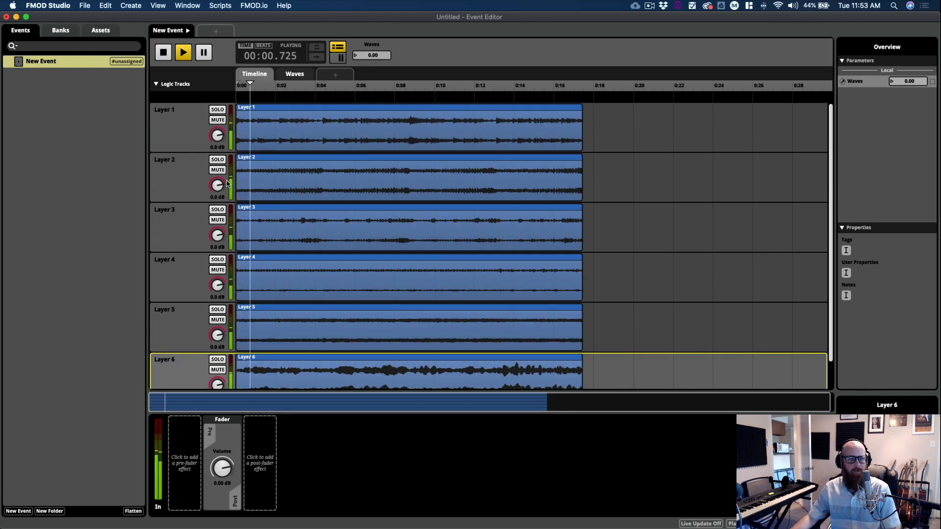
{"action": "key", "text": "space"}
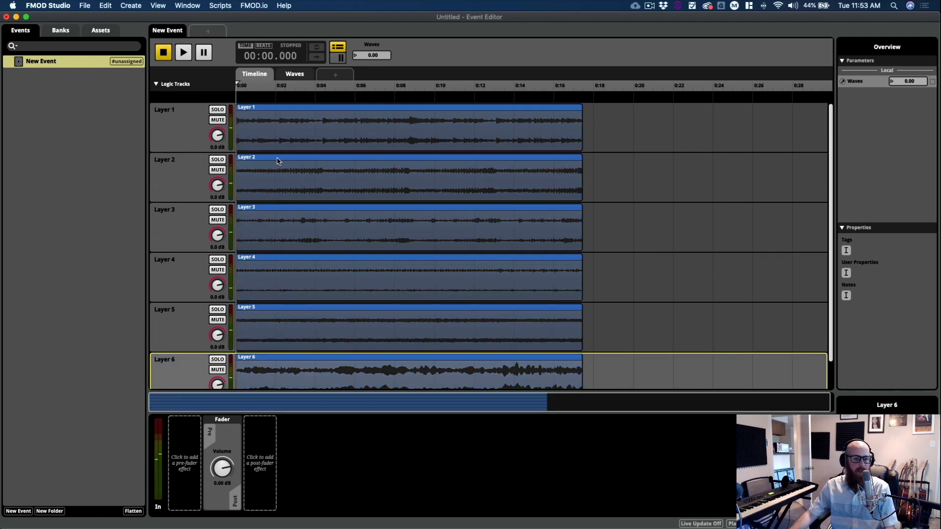
{"action": "key", "text": "super+Tab"}
{"action": "key", "text": "super+Tab"}
{"action": "key", "text": "super+Tab"}
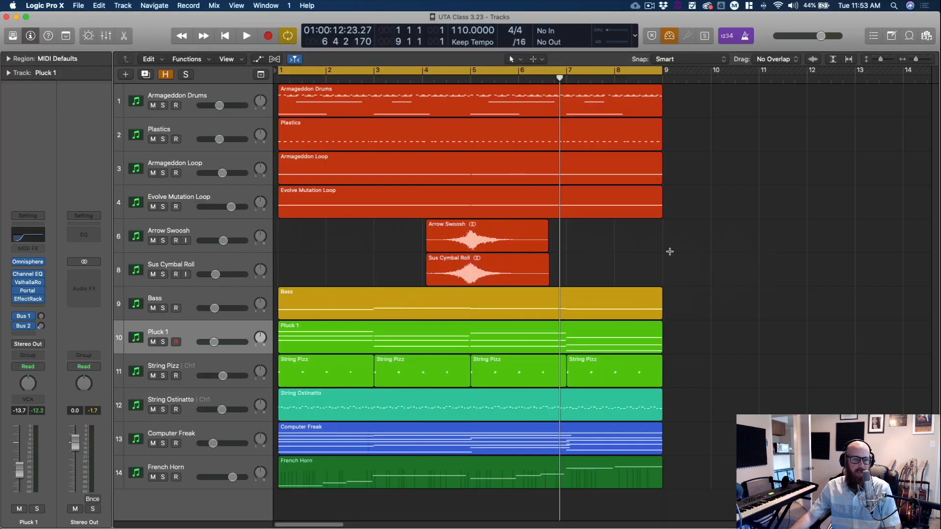
{"action": "key", "text": "super+Tab"}
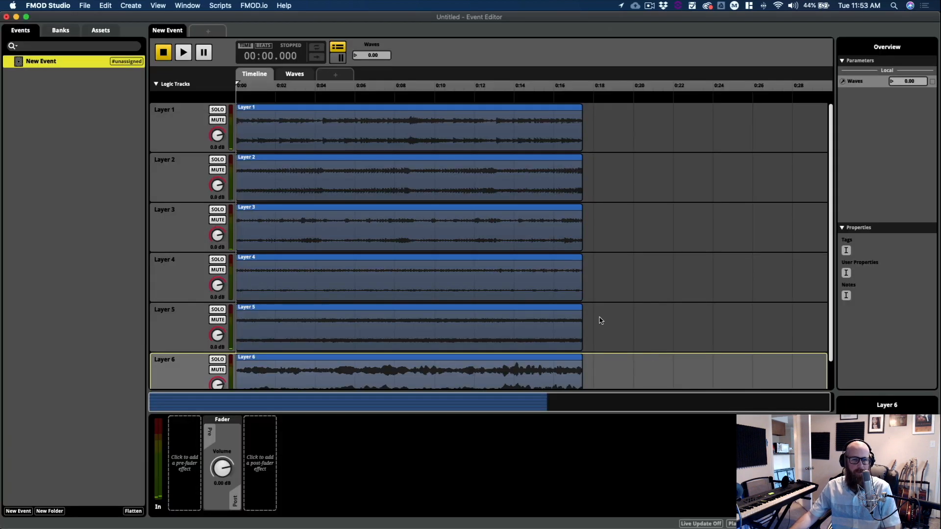
Step: On the Waves parameter sheet, add volume automation to the Layer 1 and Layer 2 tracks
{"action": "left_click", "coordinate": [293, 73]}
{"action": "right_click", "coordinate": [237, 129]}
{"action": "left_click", "coordinate": [268, 138]}
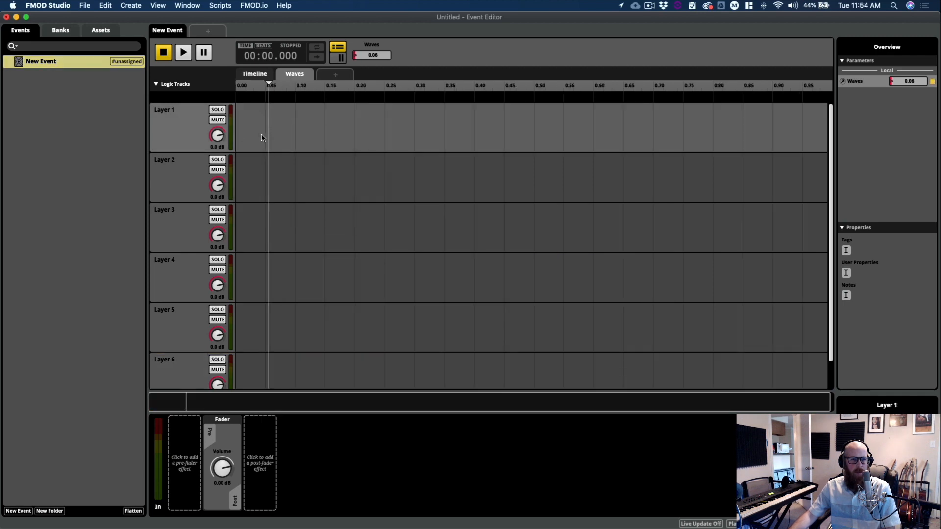
{"action": "right_click", "coordinate": [221, 136]}
{"action": "left_click", "coordinate": [259, 141]}
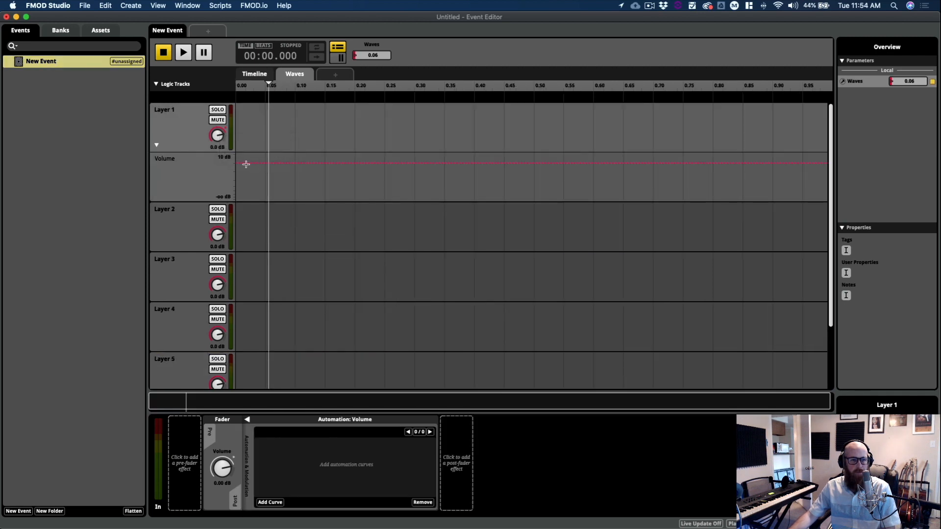
{"action": "right_click", "coordinate": [215, 238]}
{"action": "left_click", "coordinate": [248, 241]}
Step: Add volume automation to the Layer 3 and Layer 4 tracks on the Waves sheet
{"action": "scroll", "coordinate": [220, 264], "scroll_direction": "down", "scroll_amount": 3}
{"action": "right_click", "coordinate": [215, 212]}
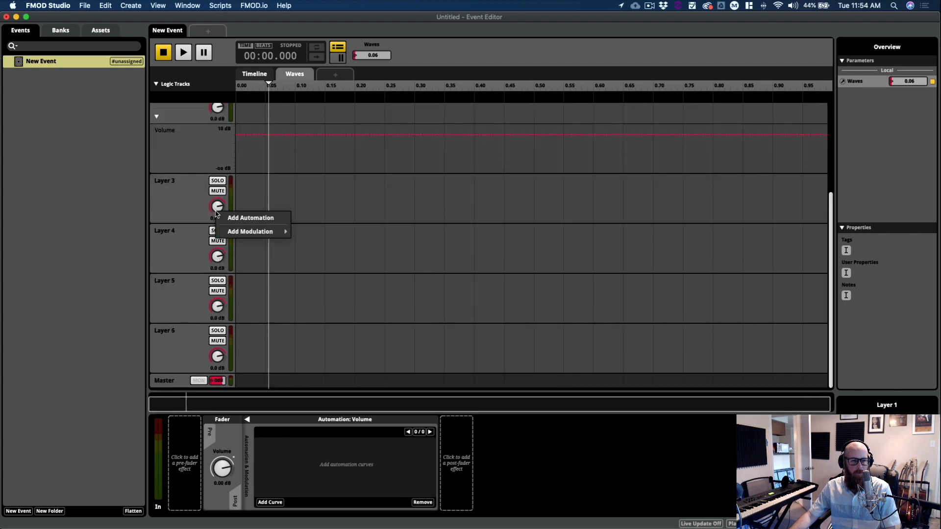
{"action": "left_click", "coordinate": [248, 217]}
{"action": "right_click", "coordinate": [219, 305]}
{"action": "left_click", "coordinate": [227, 309]}
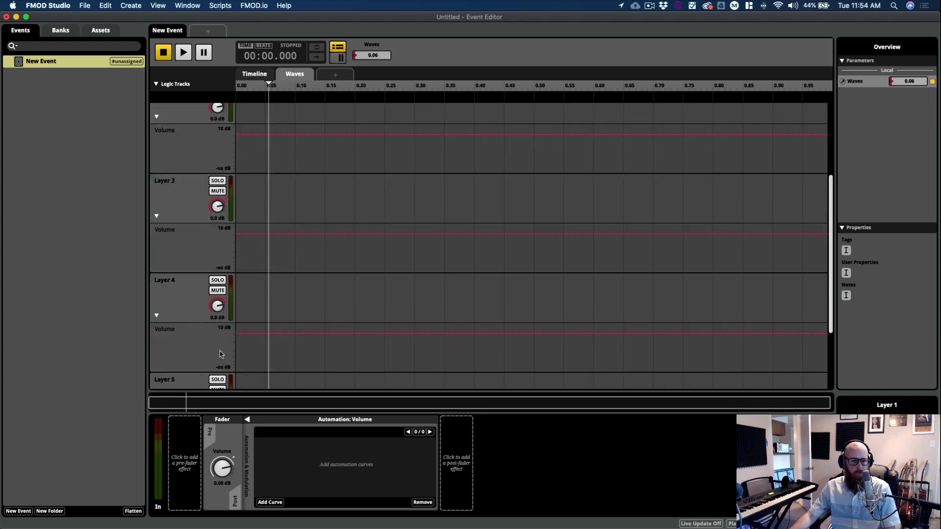
Step: Add volume automation to the Layer 5 and Layer 6 tracks on the Waves sheet
{"action": "scroll", "coordinate": [226, 314], "scroll_direction": "down", "scroll_amount": 3}
{"action": "right_click", "coordinate": [224, 306]}
{"action": "left_click", "coordinate": [231, 311]}
{"action": "scroll", "coordinate": [231, 314], "scroll_direction": "down", "scroll_amount": 2}
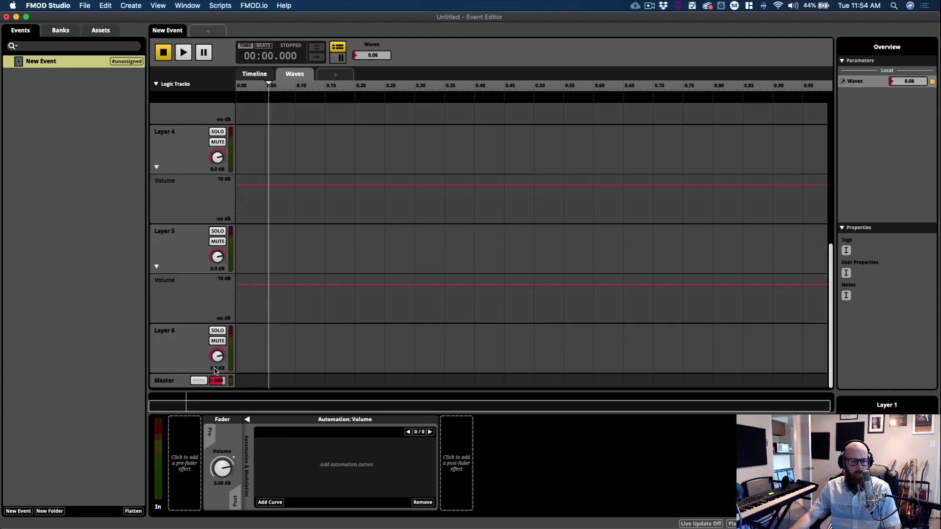
{"action": "right_click", "coordinate": [219, 356]}
{"action": "left_click", "coordinate": [245, 361]}
Step: Add a point at the start of Layer 2's volume automation and lower it to -∞ dB
{"action": "scroll", "coordinate": [295, 289], "scroll_direction": "up", "scroll_amount": 3}
{"action": "scroll", "coordinate": [267, 244], "scroll_direction": "up", "scroll_amount": 5}
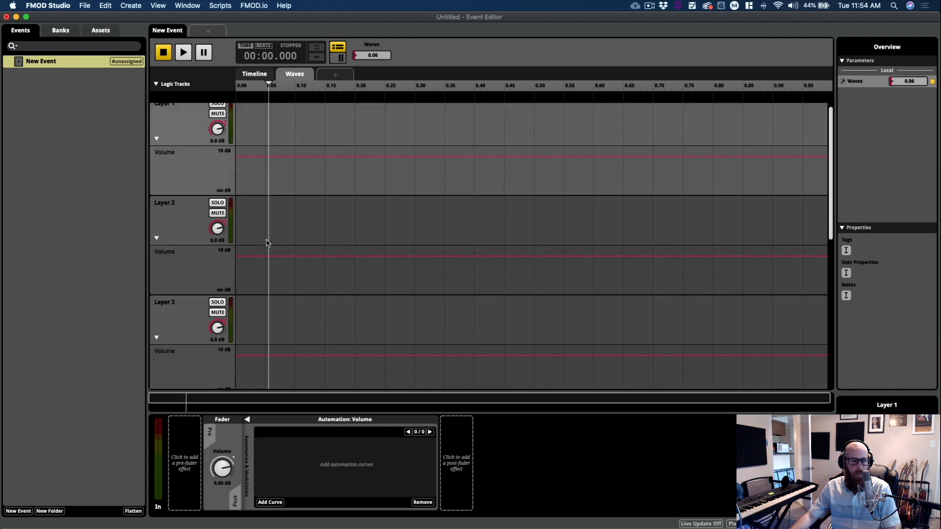
{"action": "left_click", "coordinate": [244, 235]}
{"action": "left_click_drag", "start_coordinate": [244, 233], "coordinate": [244, 270]}
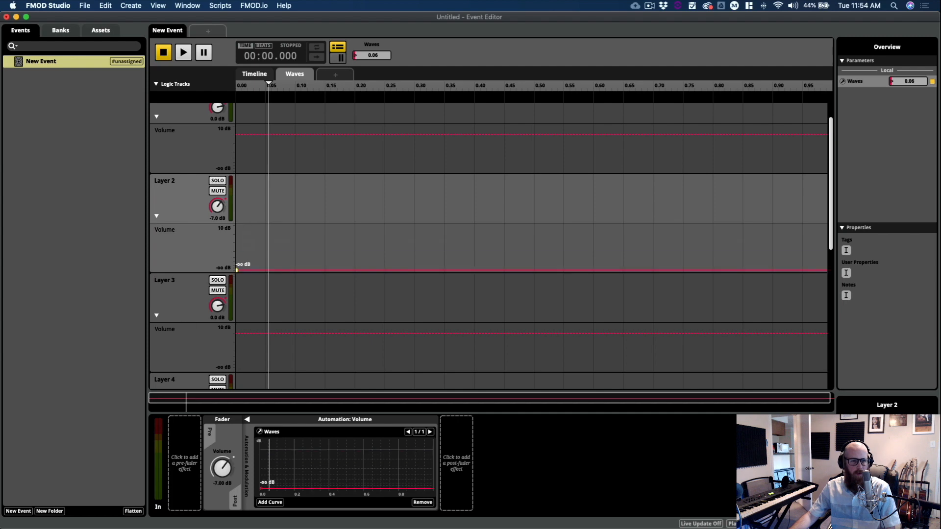
Step: Lower the volume automation of Layer 3 and Layer 4 to -∞ dB with a point at Waves 0
{"action": "scroll", "coordinate": [209, 348], "scroll_direction": "down", "scroll_amount": 5}
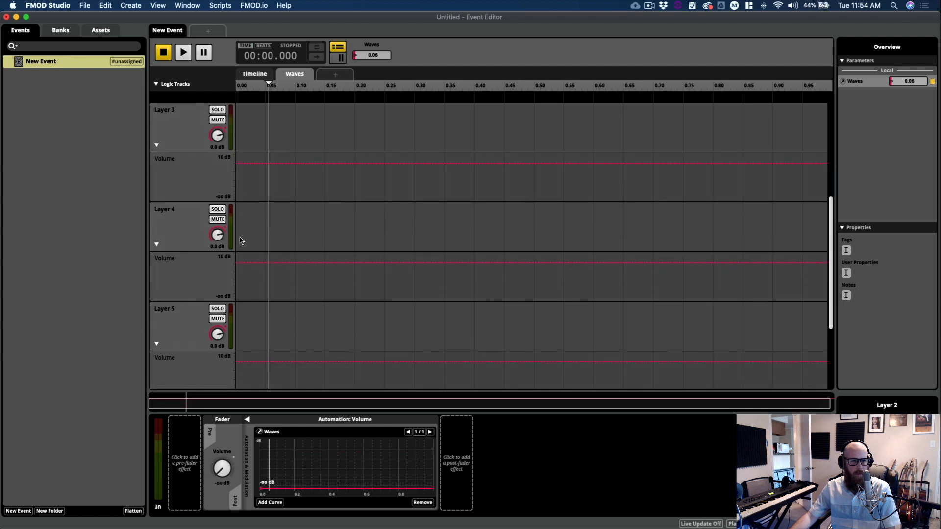
{"action": "left_click_drag", "start_coordinate": [260, 163], "coordinate": [260, 199]}
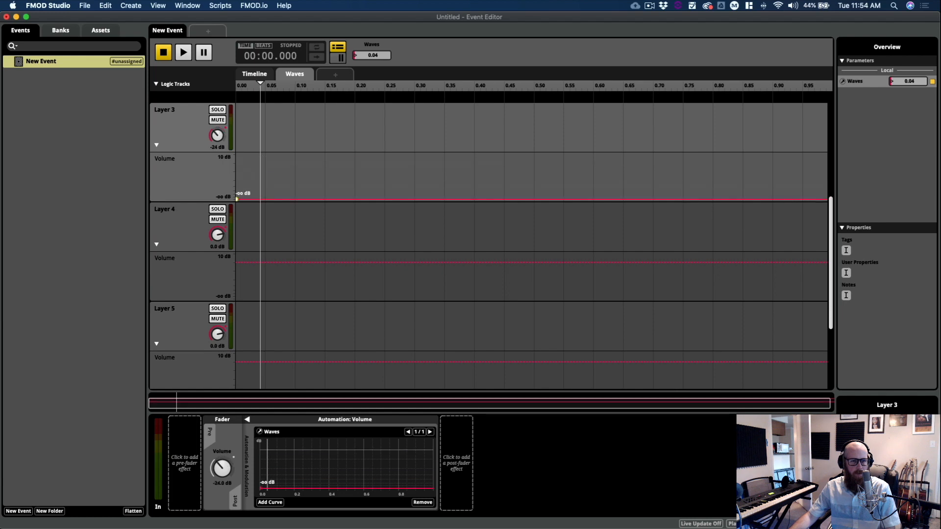
{"action": "left_click", "coordinate": [264, 262]}
{"action": "left_click_drag", "start_coordinate": [248, 262], "coordinate": [236, 298]}
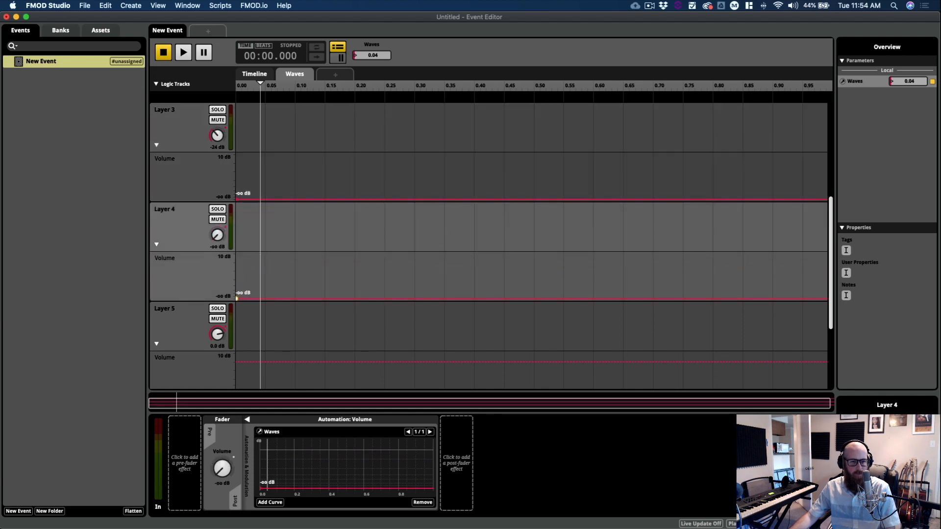
Step: Lower the volume automation of Layer 5 and Layer 6 to -∞ dB with a point at Waves 0
{"action": "left_click", "coordinate": [261, 362]}
{"action": "left_click_drag", "start_coordinate": [260, 362], "coordinate": [237, 398]}
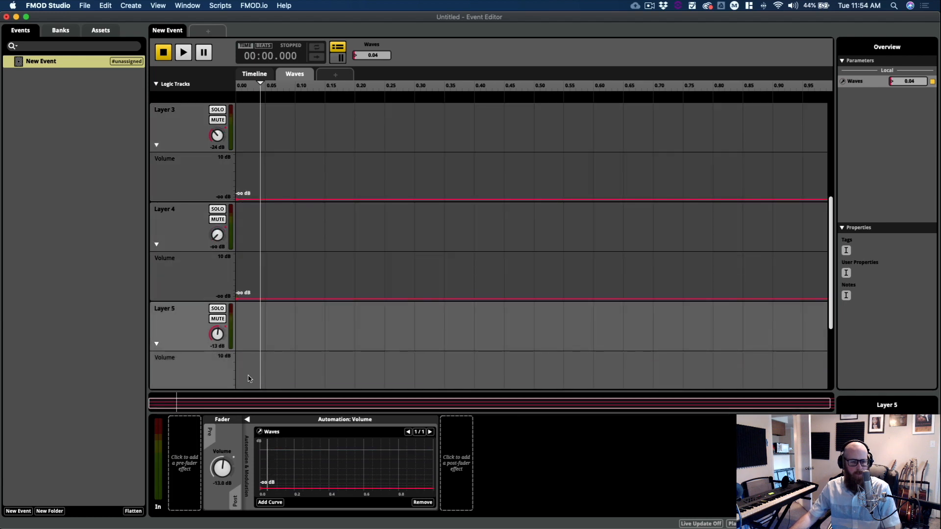
{"action": "scroll", "coordinate": [247, 375], "scroll_direction": "down", "scroll_amount": 4}
{"action": "left_click", "coordinate": [263, 380]}
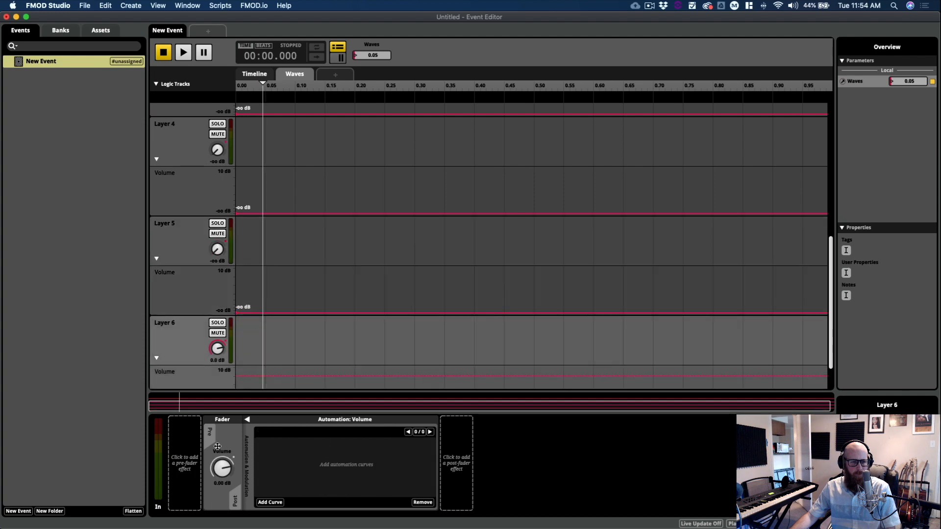
{"action": "scroll", "coordinate": [278, 372], "scroll_direction": "down", "scroll_amount": 3}
{"action": "left_click", "coordinate": [266, 336]}
{"action": "left_click_drag", "start_coordinate": [264, 336], "coordinate": [237, 371]}
Step: Lower Layer 1's volume automation to -∞ dB with a point at Waves 0
{"action": "scroll", "coordinate": [294, 311], "scroll_direction": "up", "scroll_amount": 6}
{"action": "scroll", "coordinate": [294, 311], "scroll_direction": "up", "scroll_amount": 2}
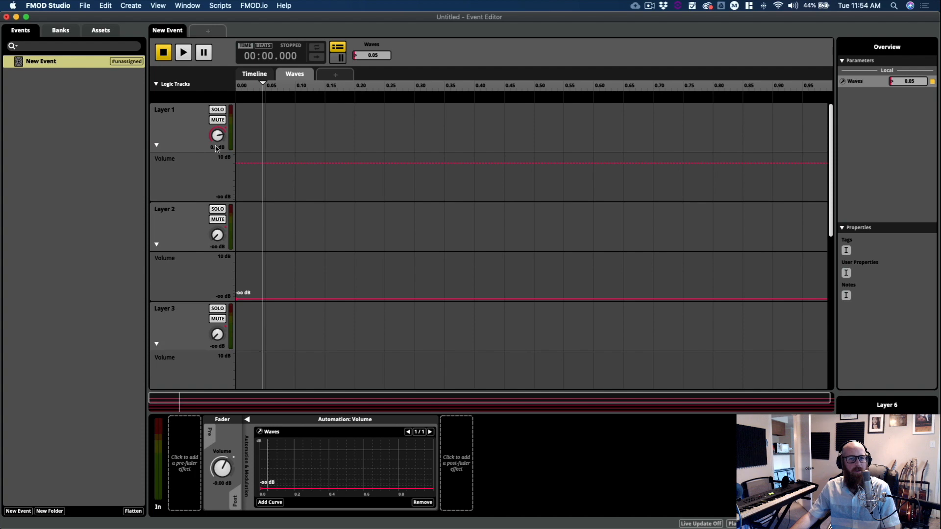
{"action": "left_click", "coordinate": [247, 163]}
{"action": "left_click_drag", "start_coordinate": [246, 162], "coordinate": [244, 200]}
Step: Play the event, add a loop region spanning the Layer 1 clip on the timeline, and restart playback from about 0:02
{"action": "key", "text": "space"}
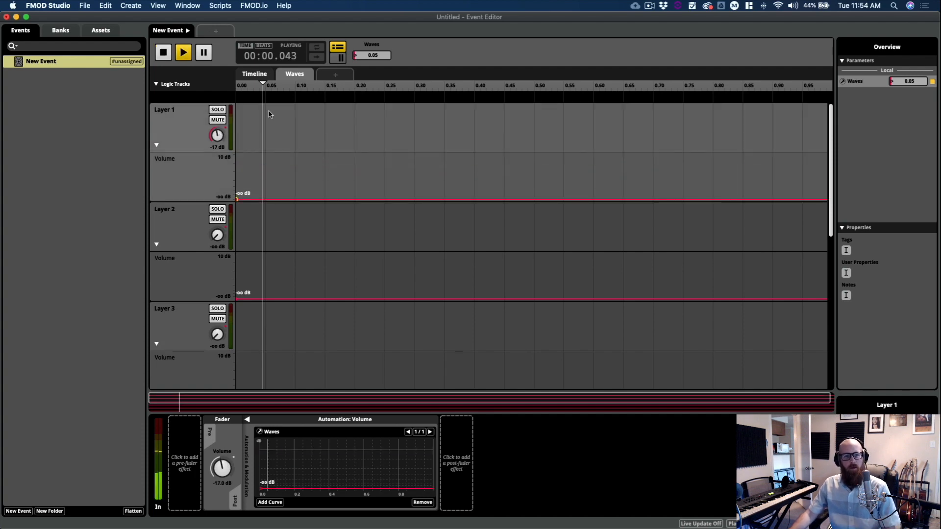
{"action": "left_click", "coordinate": [255, 74]}
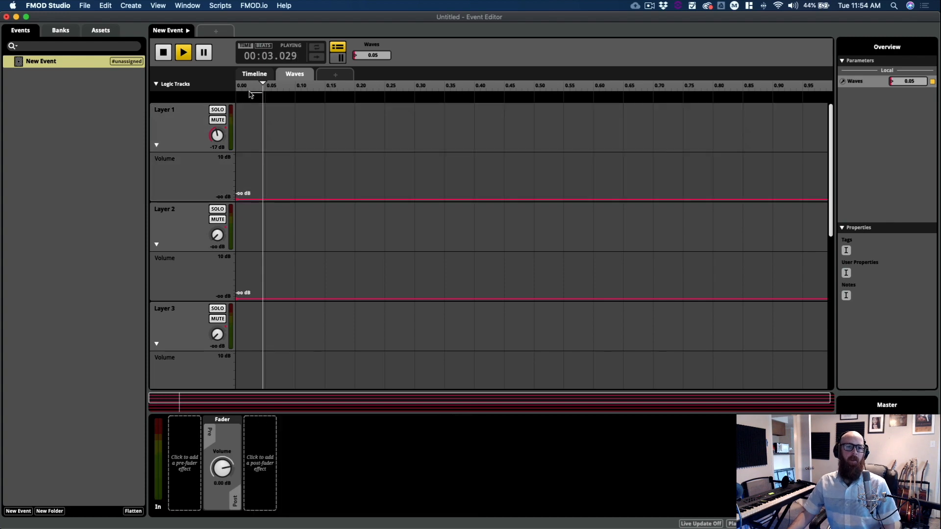
{"action": "left_click", "coordinate": [398, 119]}
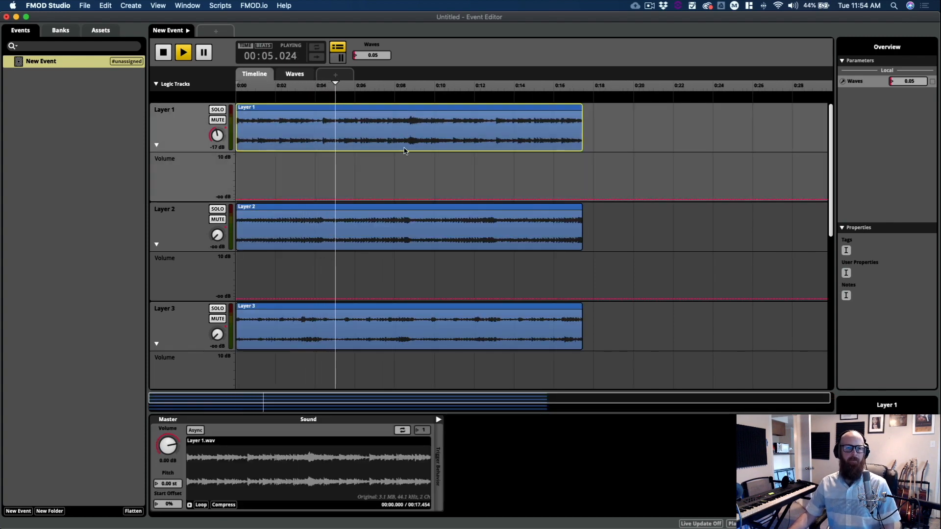
{"action": "right_click", "coordinate": [402, 127]}
{"action": "left_click", "coordinate": [445, 196]}
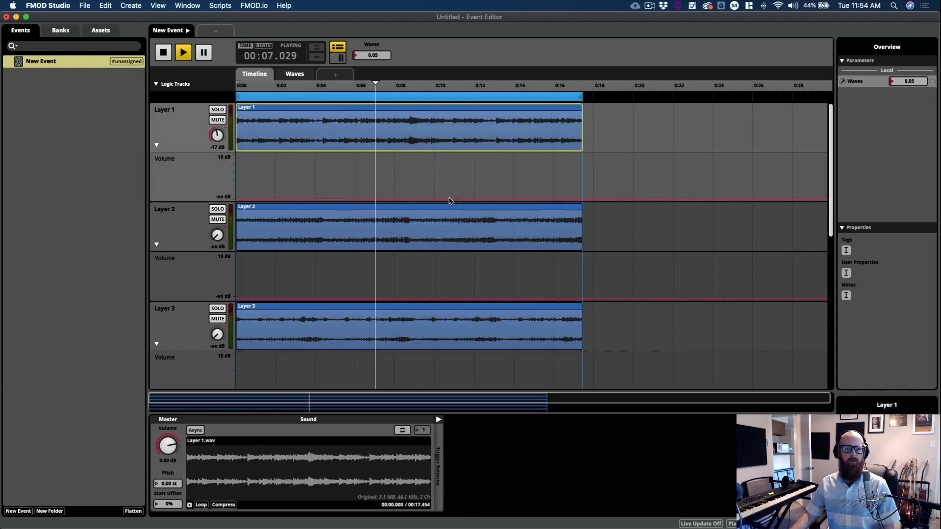
{"action": "left_click", "coordinate": [662, 171]}
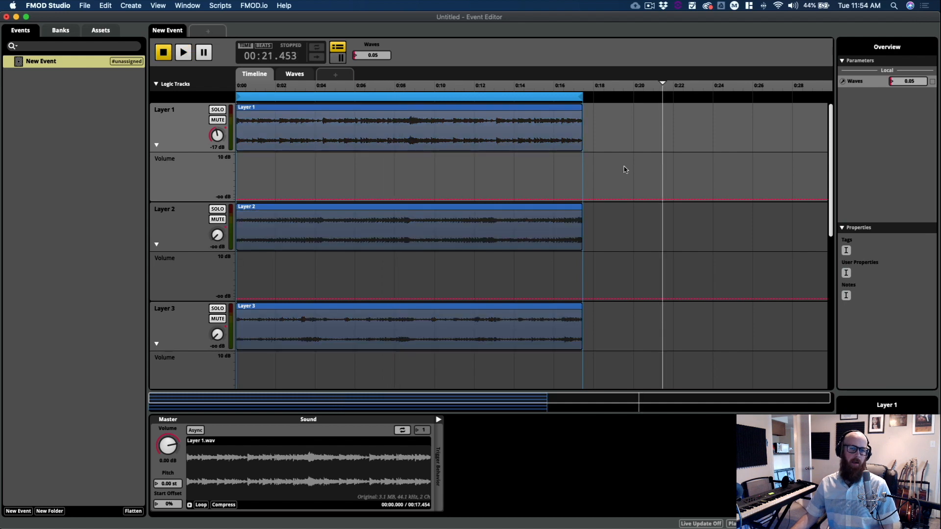
{"action": "left_click", "coordinate": [274, 86]}
{"action": "key", "text": "space"}
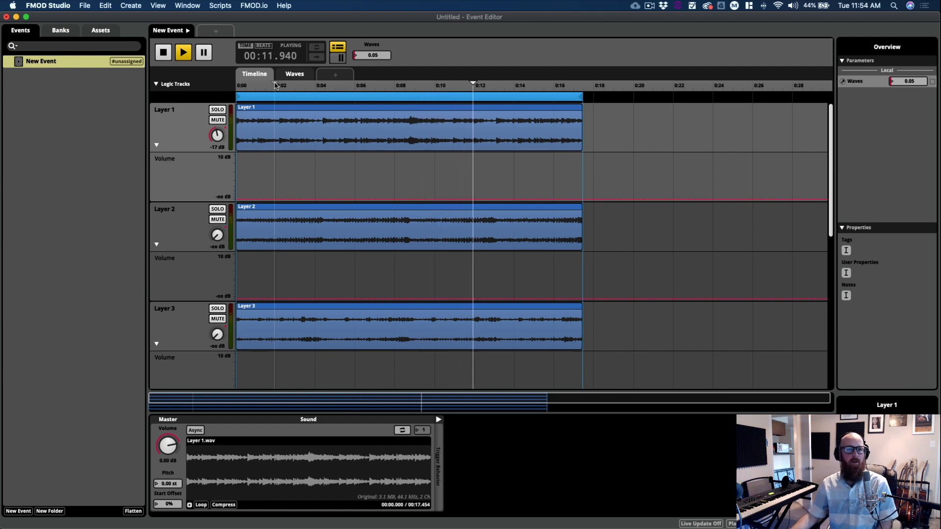
Step: Turn Layer 1's track volume down to -∞ dB and add a -7 dB volume automation point at about 0.10 on the Waves sheet
{"action": "left_click", "coordinate": [295, 75]}
{"action": "left_click_drag", "start_coordinate": [217, 133], "coordinate": [215, 156]}
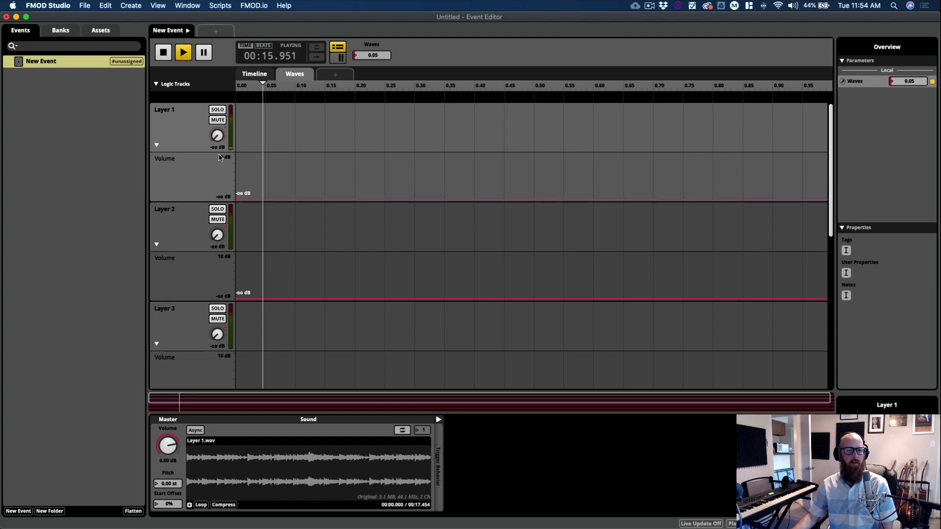
{"action": "left_click_drag", "start_coordinate": [268, 91], "coordinate": [296, 87]}
{"action": "left_click_drag", "start_coordinate": [297, 199], "coordinate": [298, 170]}
Step: Set Waves to 0, bend Layer 1's volume rise into a gradual curve, and raise Waves to 0.15 to hear the fade-in
{"action": "left_click_drag", "start_coordinate": [296, 83], "coordinate": [236, 84]}
{"action": "left_click_drag", "start_coordinate": [272, 184], "coordinate": [266, 194]}
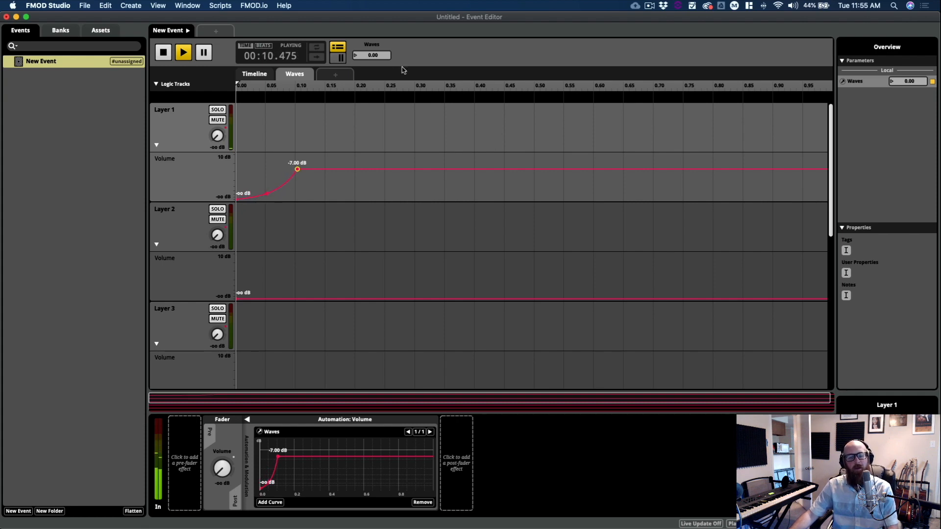
{"action": "left_click_drag", "start_coordinate": [370, 54], "coordinate": [373, 47]}
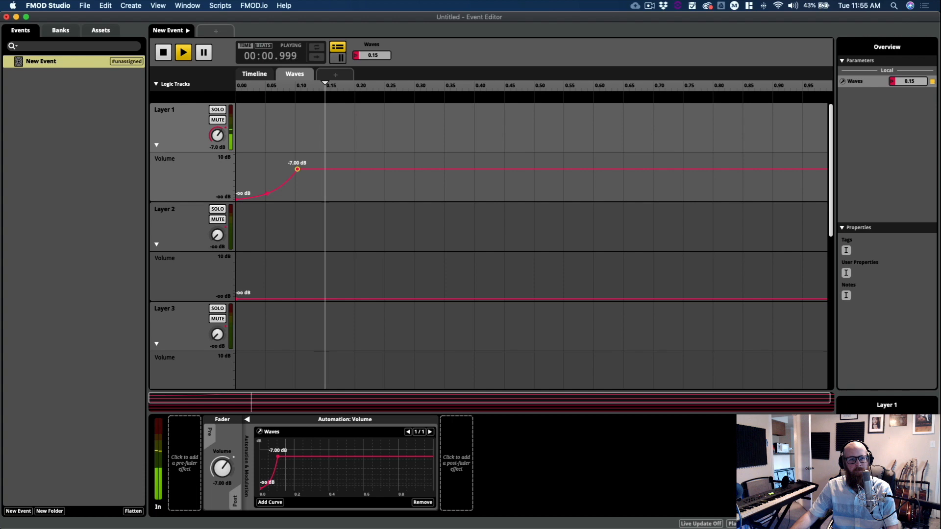
Step: Raise Layer 1's volume point at about Waves 0.10 to 0 dB, and give Layer 2 a curved rise to -1 dB at 0.20
{"action": "left_click_drag", "start_coordinate": [298, 168], "coordinate": [297, 163]}
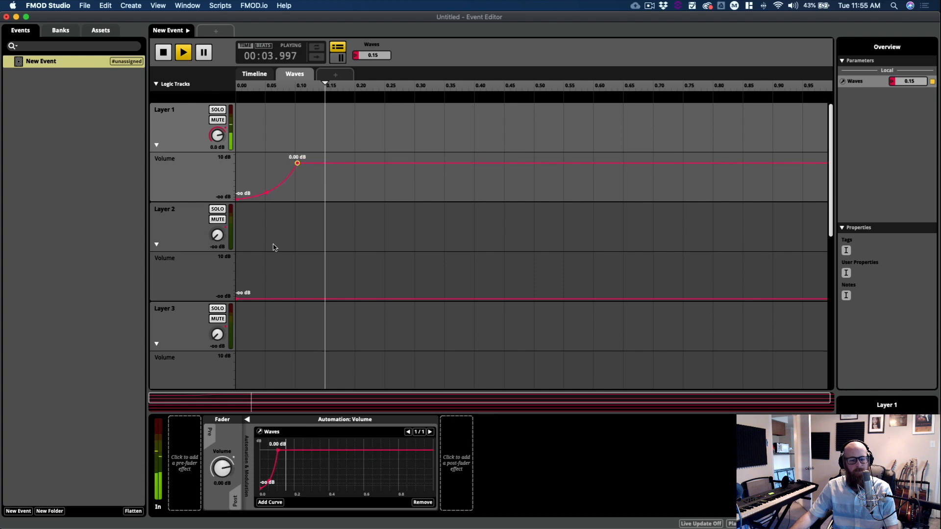
{"action": "left_click", "coordinate": [356, 297]}
{"action": "left_click_drag", "start_coordinate": [354, 298], "coordinate": [352, 273]}
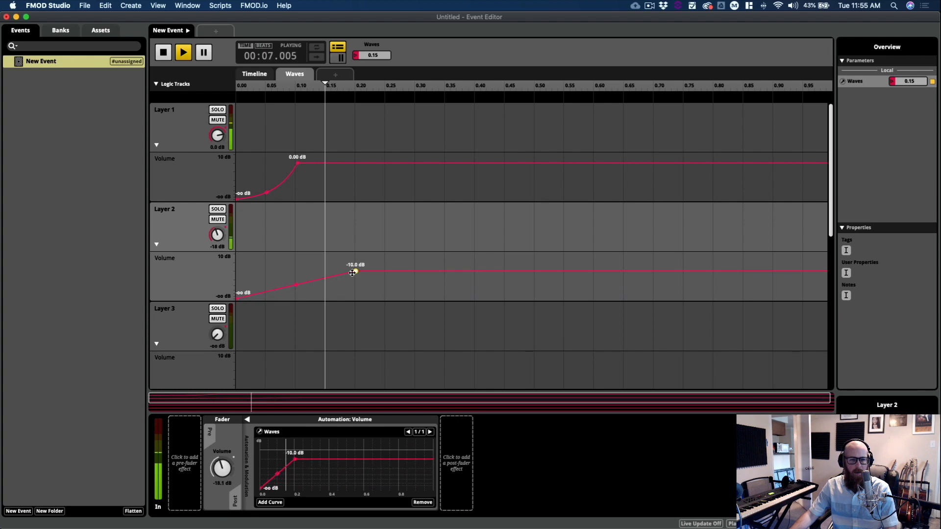
{"action": "left_click_drag", "start_coordinate": [296, 286], "coordinate": [296, 298]}
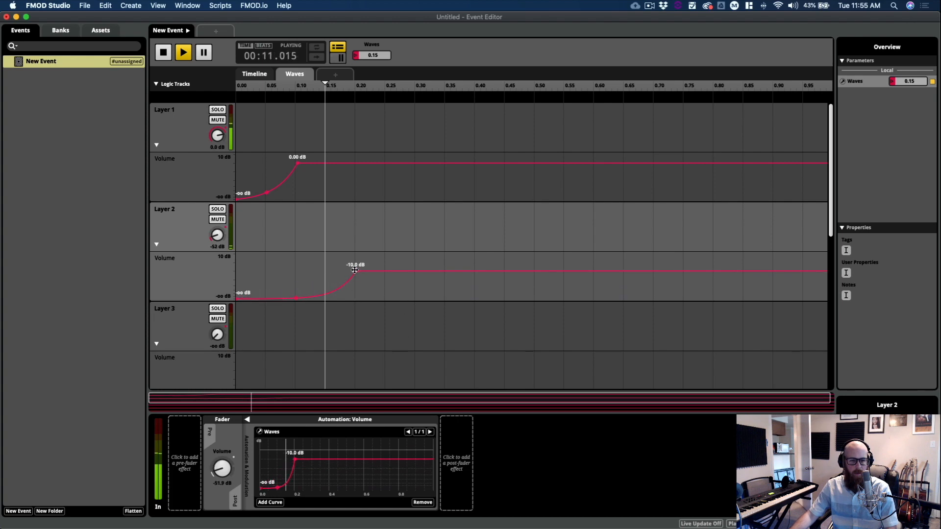
{"action": "left_click_drag", "start_coordinate": [355, 271], "coordinate": [355, 264]}
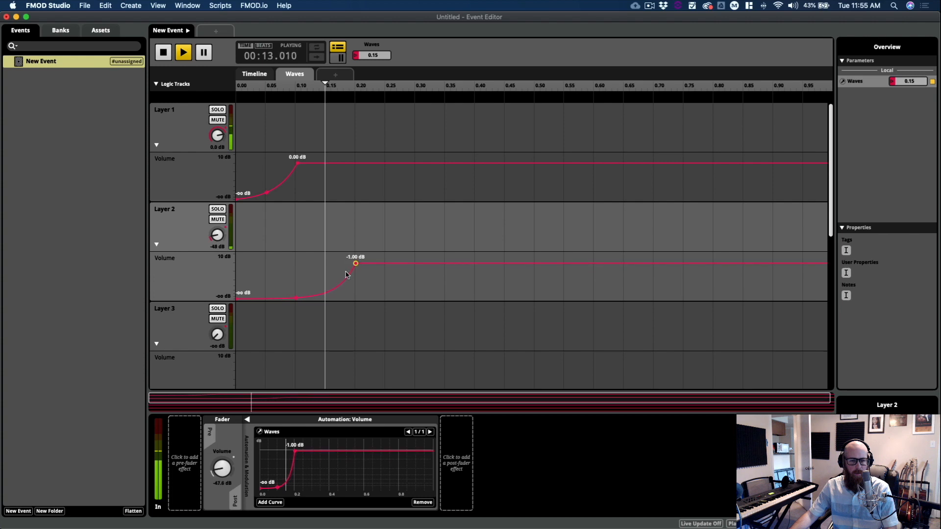
Step: Reshape Layer 2's fade-in to rise from -∞ dB at about Waves 0.16 to 0 dB at 0.20, auditioning it with Waves between 0.16 and 0.29
{"action": "left_click_drag", "start_coordinate": [296, 297], "coordinate": [343, 298]}
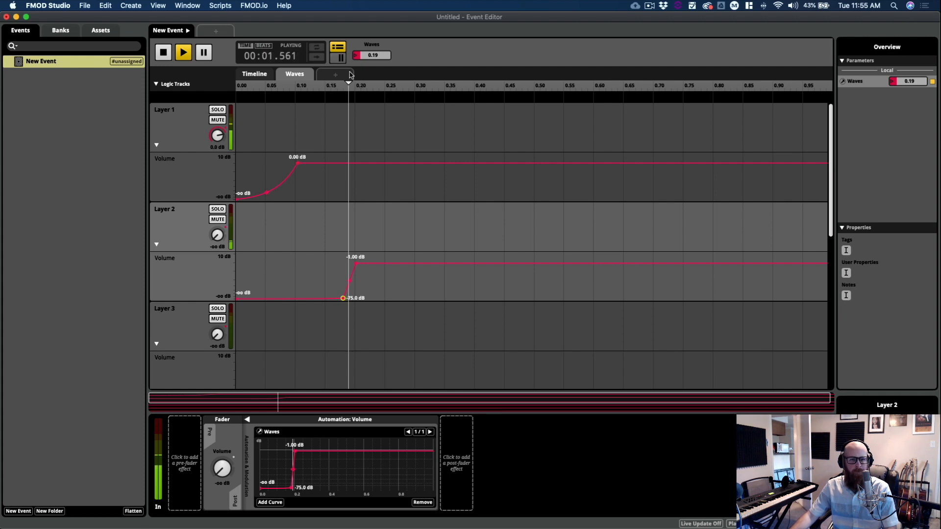
{"action": "left_click_drag", "start_coordinate": [362, 55], "coordinate": [362, 58]}
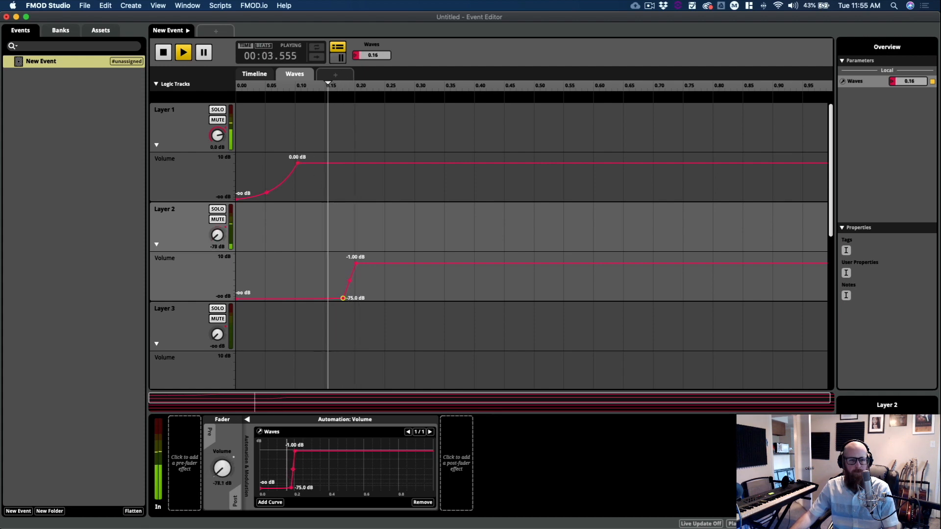
{"action": "left_click_drag", "start_coordinate": [342, 299], "coordinate": [331, 299]}
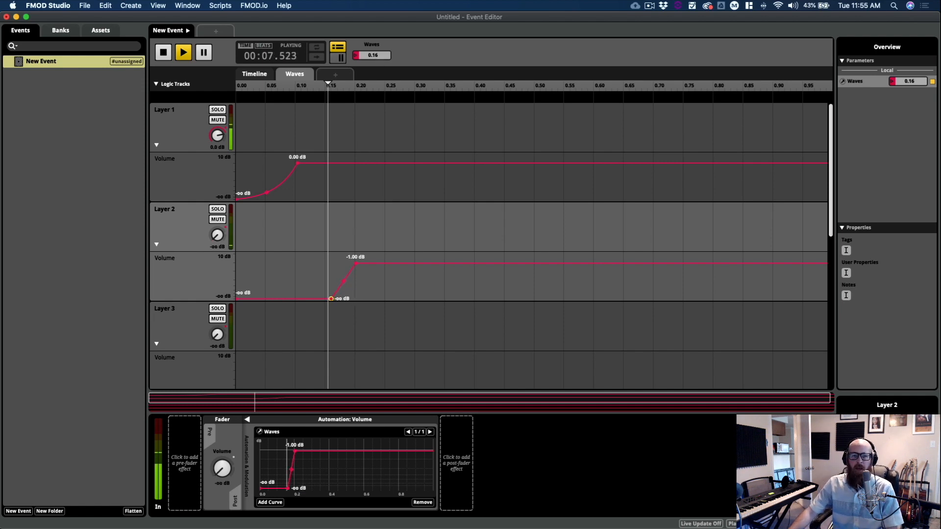
{"action": "left_click_drag", "start_coordinate": [363, 55], "coordinate": [362, 43]}
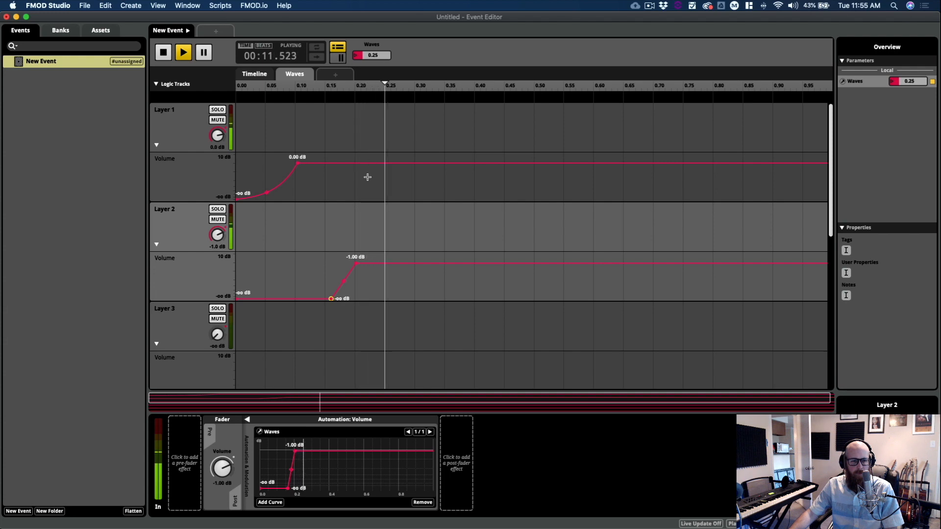
{"action": "left_click_drag", "start_coordinate": [356, 264], "coordinate": [356, 263]}
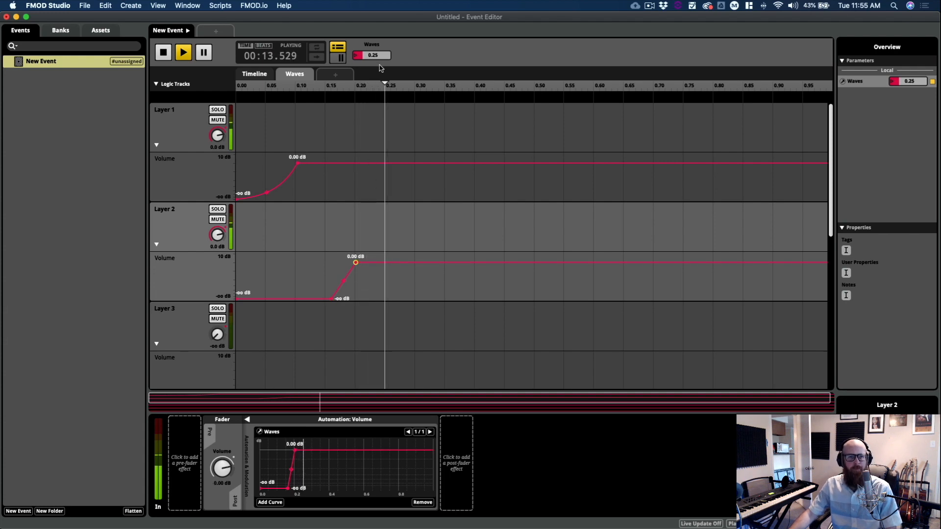
{"action": "left_click_drag", "start_coordinate": [372, 55], "coordinate": [397, 53]}
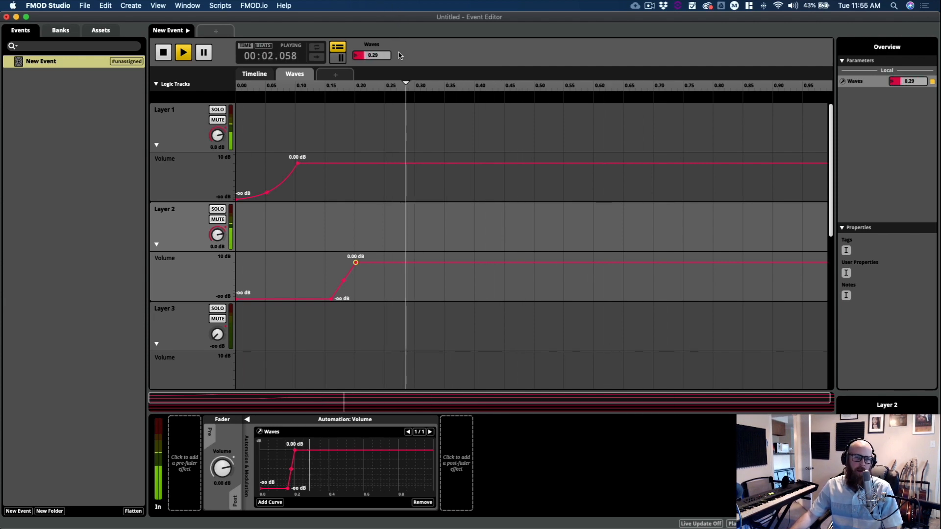
{"action": "mouse_move", "coordinate": [397, 52]}
{"action": "left_mouse_down"}
{"action": "mouse_move", "coordinate": [398, 65]}
{"action": "mouse_move", "coordinate": [397, 56]}
{"action": "left_mouse_up"}
Step: Add a Layer 3 volume fade-in from -∞ dB at about Waves 0.27 to 0 dB at 0.30, and raise Waves to 0.37
{"action": "scroll", "coordinate": [371, 277], "scroll_direction": "down", "scroll_amount": 4}
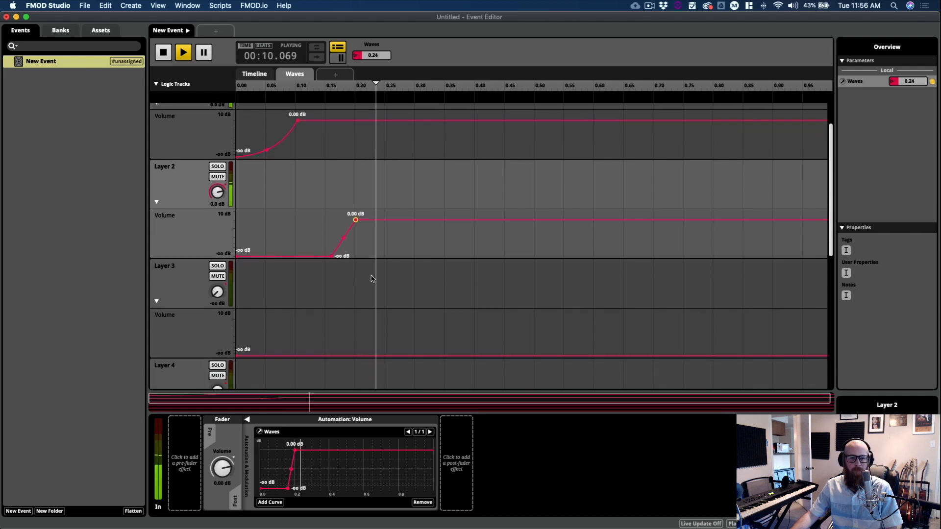
{"action": "scroll", "coordinate": [371, 277], "scroll_direction": "up", "scroll_amount": 4}
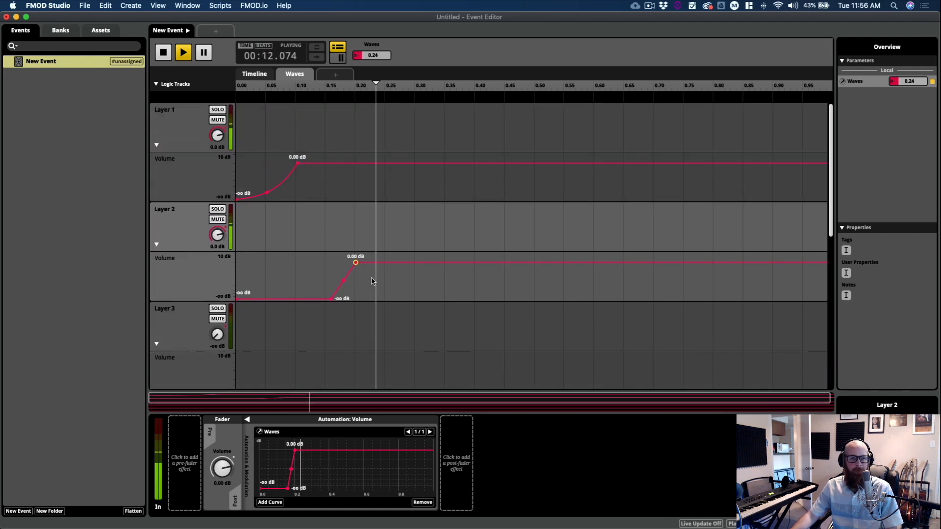
{"action": "scroll", "coordinate": [373, 279], "scroll_direction": "down", "scroll_amount": 3}
{"action": "left_click", "coordinate": [392, 341]}
{"action": "left_click", "coordinate": [414, 341]}
{"action": "left_click_drag", "start_coordinate": [414, 341], "coordinate": [414, 305]}
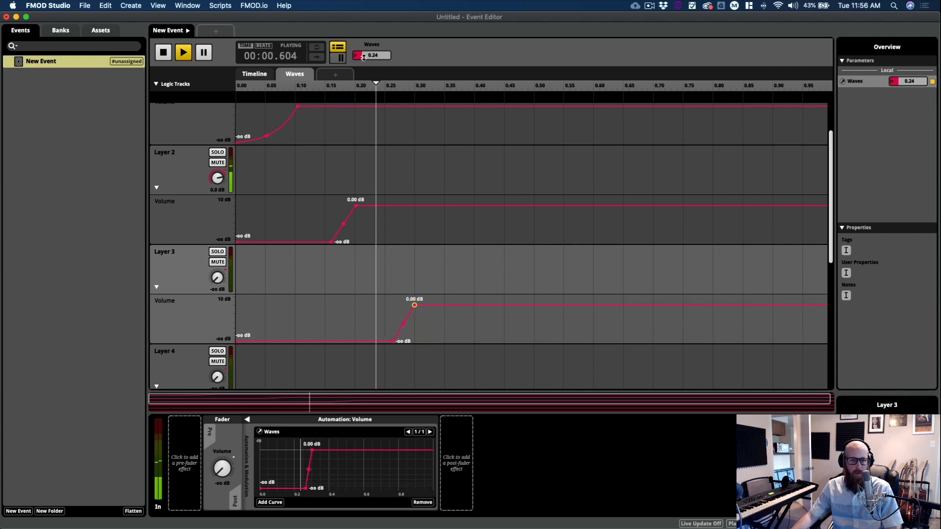
{"action": "left_click_drag", "start_coordinate": [370, 54], "coordinate": [371, 45]}
Step: Add a Layer 4 volume fade-in from -∞ dB at about Waves 0.39 to 0 dB at about 0.45
{"action": "scroll", "coordinate": [334, 221], "scroll_direction": "down", "scroll_amount": 5}
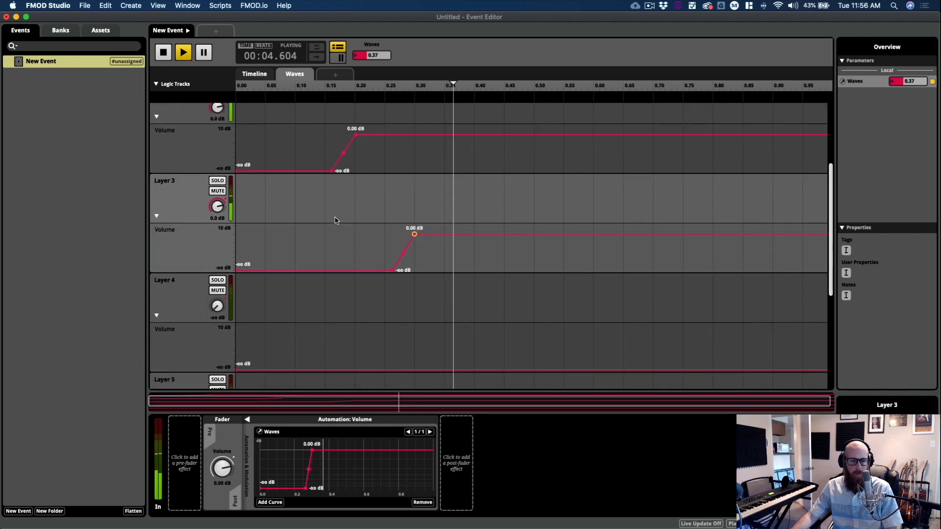
{"action": "left_click_drag", "start_coordinate": [505, 297], "coordinate": [503, 262]}
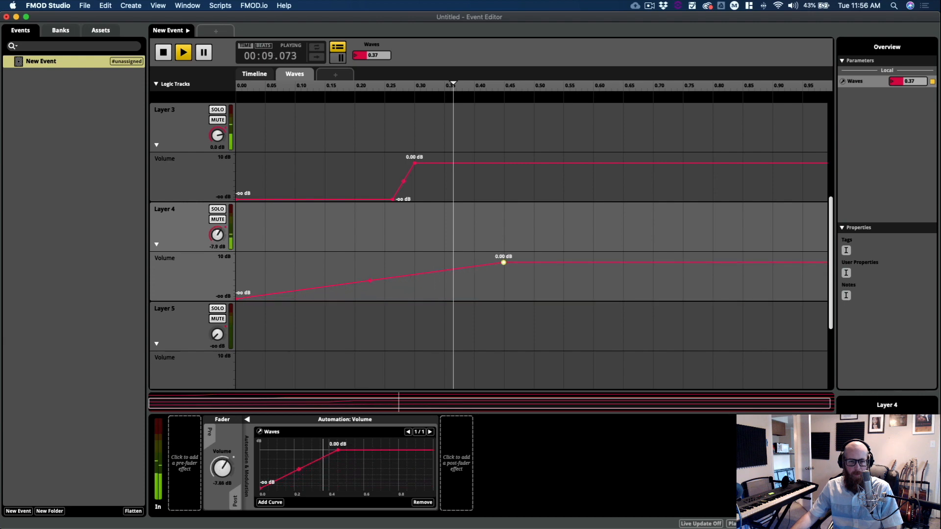
{"action": "left_click", "coordinate": [216, 208]}
{"action": "left_click_drag", "start_coordinate": [370, 280], "coordinate": [370, 298]}
{"action": "left_click_drag", "start_coordinate": [490, 274], "coordinate": [468, 299]}
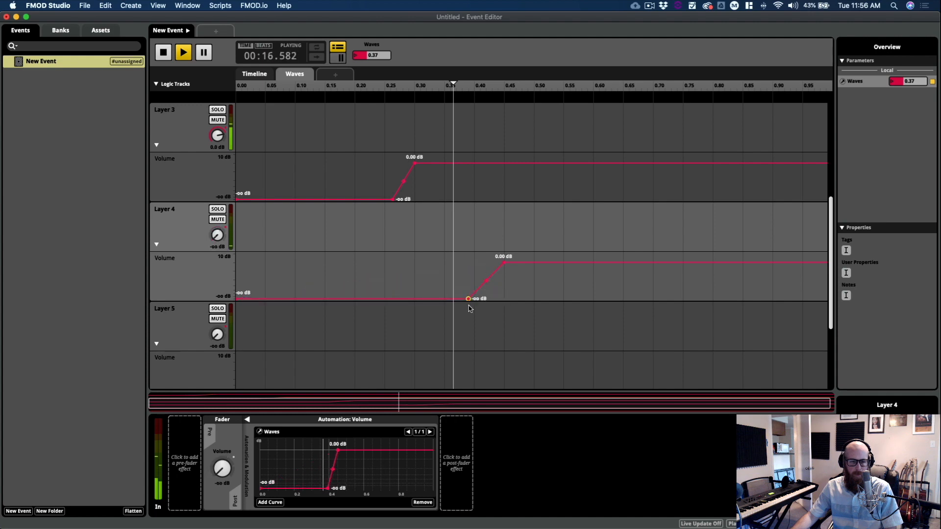
Step: Add volume fade-ins from -∞ to 0 dB on Layer 5 between about Waves 0.51 and 0.60, and on Layer 6 between 0.70 and 0.80
{"action": "scroll", "coordinate": [469, 311], "scroll_direction": "down", "scroll_amount": 5}
{"action": "left_click", "coordinate": [542, 271]}
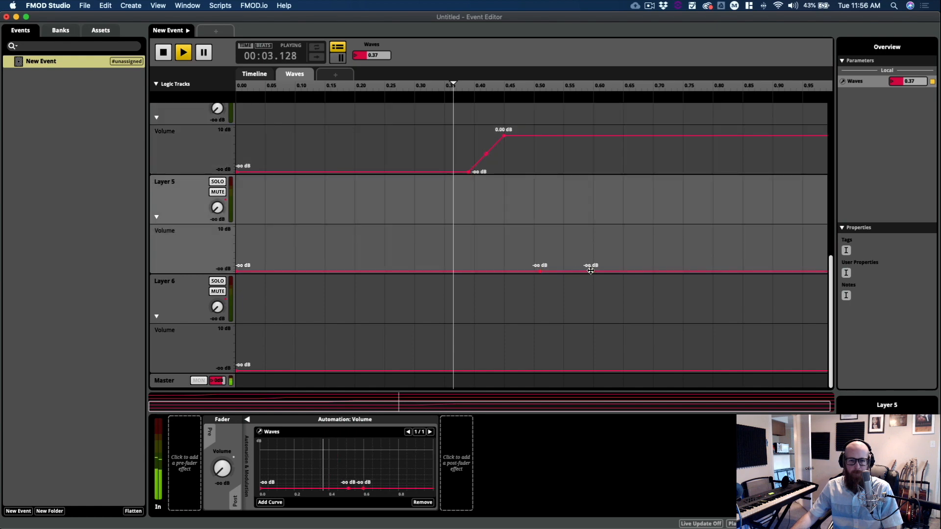
{"action": "left_click_drag", "start_coordinate": [594, 270], "coordinate": [593, 235]}
{"action": "left_click", "coordinate": [652, 371]}
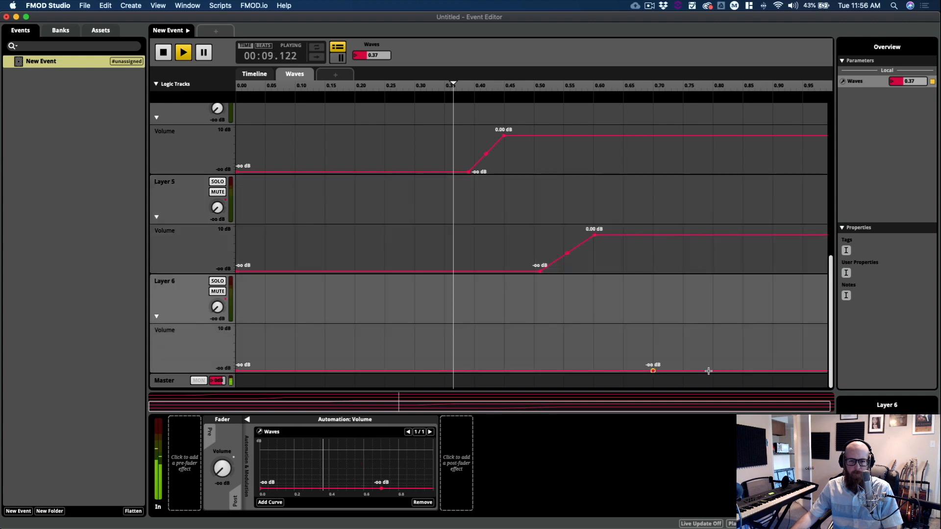
{"action": "left_click_drag", "start_coordinate": [712, 370], "coordinate": [712, 335]}
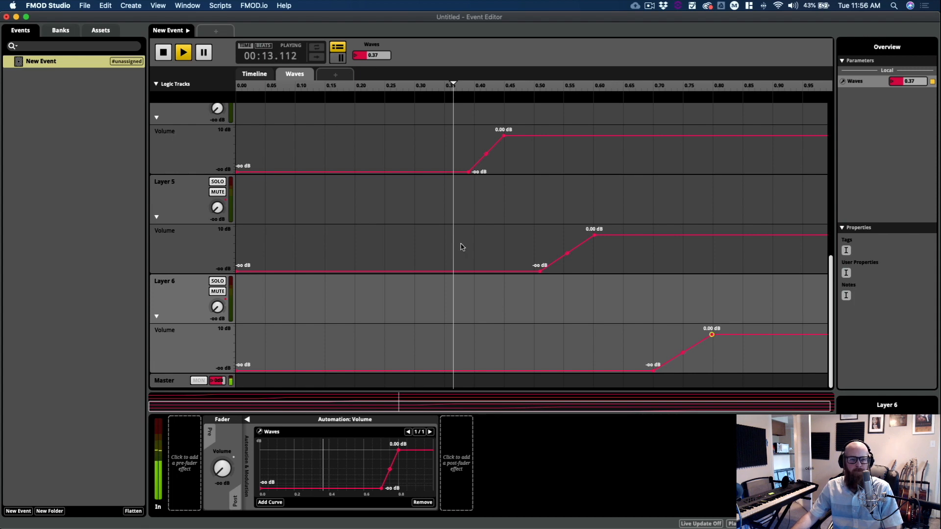
Step: Raise Waves to 0.85 during playback and check the volume curves of all six layers
{"action": "left_click_drag", "start_coordinate": [373, 55], "coordinate": [375, 11]}
{"action": "scroll", "coordinate": [568, 237], "scroll_direction": "up", "scroll_amount": 10}
{"action": "scroll", "coordinate": [568, 237], "scroll_direction": "down", "scroll_amount": 10}
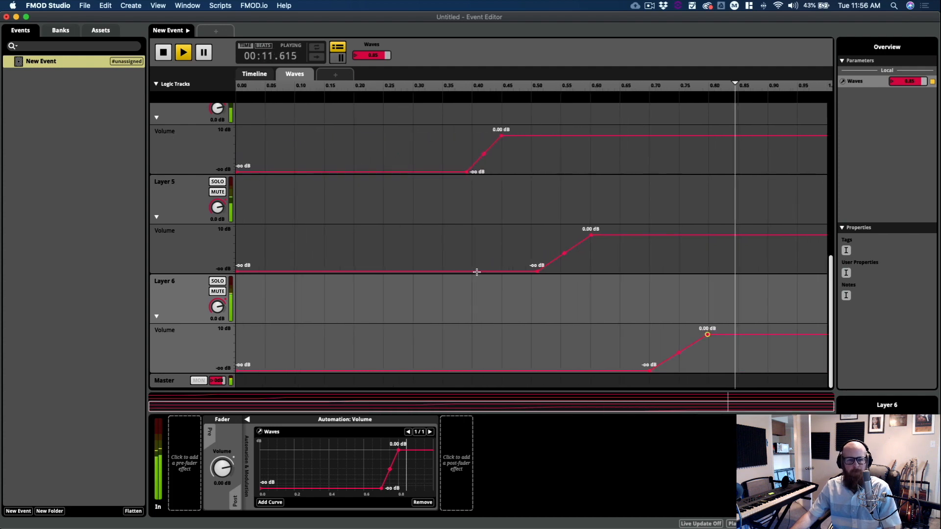
{"action": "scroll", "coordinate": [477, 272], "scroll_direction": "up", "scroll_amount": 10}
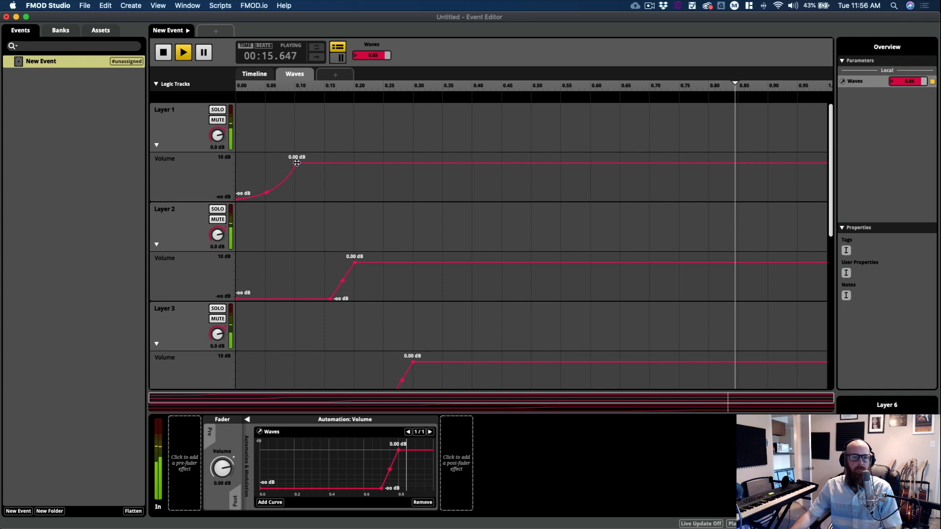
Step: Move Layer 1's upper volume point to 1 dB at about Waves 0.15, add a -56 dB point at about 0.13, and stop playback
{"action": "left_click_drag", "start_coordinate": [296, 163], "coordinate": [324, 162]}
{"action": "left_click_drag", "start_coordinate": [280, 191], "coordinate": [312, 195]}
{"action": "left_click", "coordinate": [219, 96]}
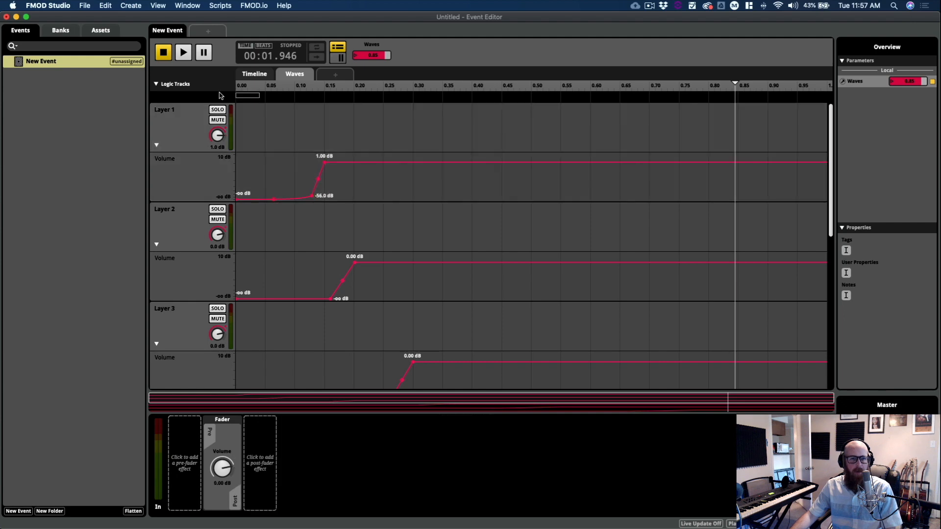
Step: Set Waves to 0, play the event, and review the lower layers' volume automation
{"action": "left_click_drag", "start_coordinate": [371, 55], "coordinate": [379, 290]}
{"action": "key", "text": "space"}
{"action": "scroll", "coordinate": [380, 290], "scroll_direction": "down", "scroll_amount": 5}
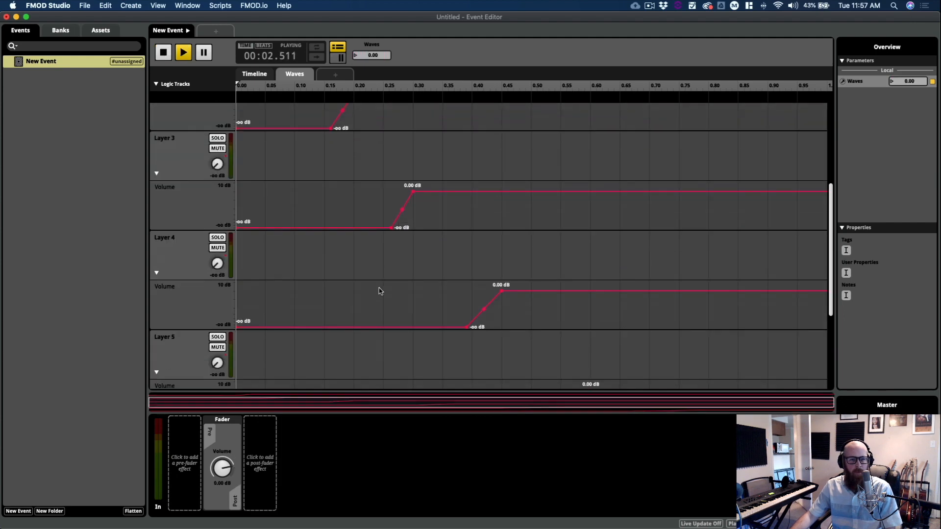
{"action": "scroll", "coordinate": [379, 290], "scroll_direction": "down", "scroll_amount": 2}
{"action": "scroll", "coordinate": [379, 291], "scroll_direction": "down", "scroll_amount": 2}
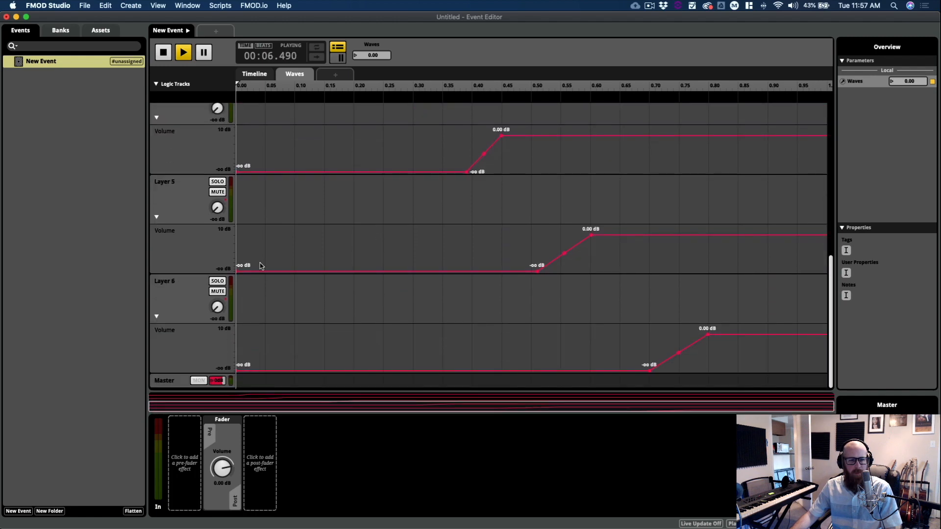
{"action": "scroll", "coordinate": [265, 264], "scroll_direction": "up", "scroll_amount": 3}
{"action": "left_click", "coordinate": [269, 254]}
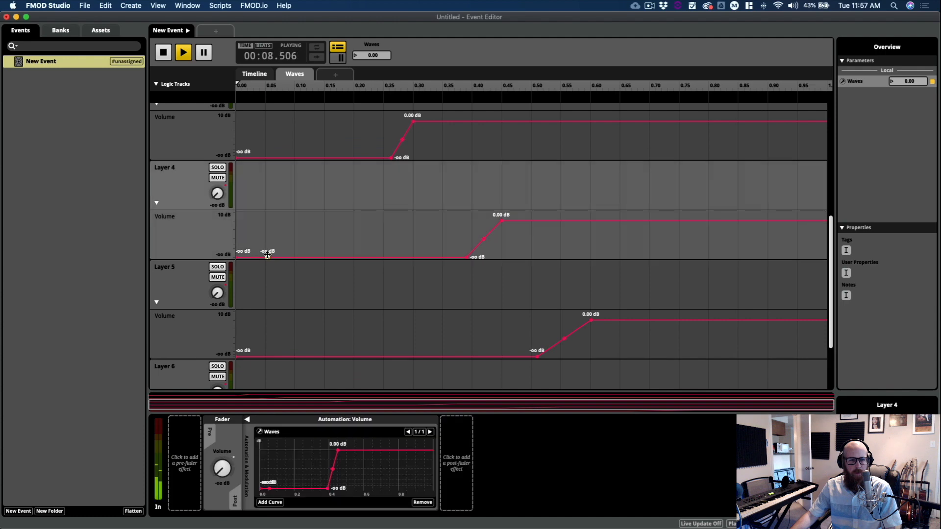
{"action": "left_click", "coordinate": [239, 228]}
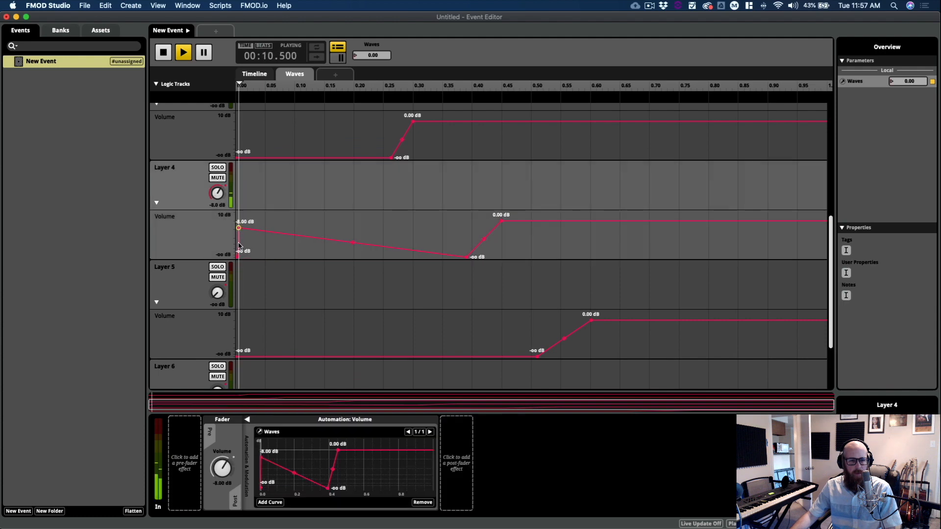
{"action": "left_click_drag", "start_coordinate": [238, 228], "coordinate": [238, 257]}
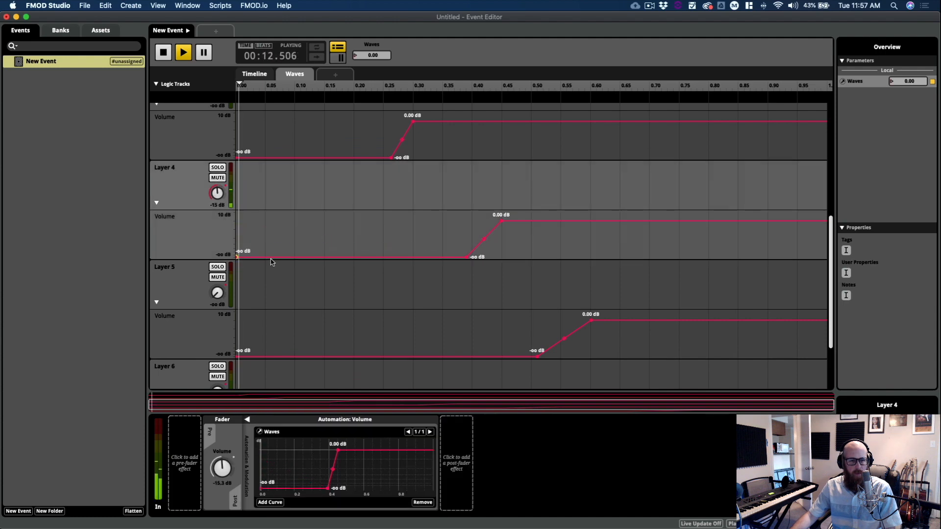
Step: Raise Layer 3's volume to 0 dB at Waves 0 and bend its decline into a steep curve down to -∞ dB
{"action": "scroll", "coordinate": [271, 260], "scroll_direction": "up", "scroll_amount": 2}
{"action": "left_click_drag", "start_coordinate": [237, 201], "coordinate": [237, 164]}
{"action": "left_click_drag", "start_coordinate": [317, 182], "coordinate": [313, 200]}
{"action": "left_click_drag", "start_coordinate": [372, 56], "coordinate": [372, 59]}
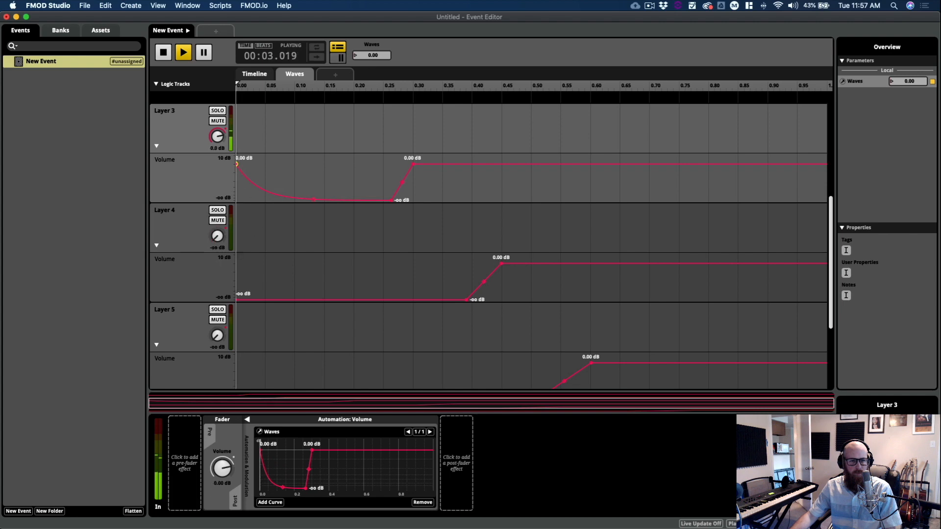
Step: Raise Layer 4's volume to -8 dB at Waves 0 and make it drop steeply to -∞ dB by about 0.05
{"action": "scroll", "coordinate": [296, 307], "scroll_direction": "up", "scroll_amount": 2}
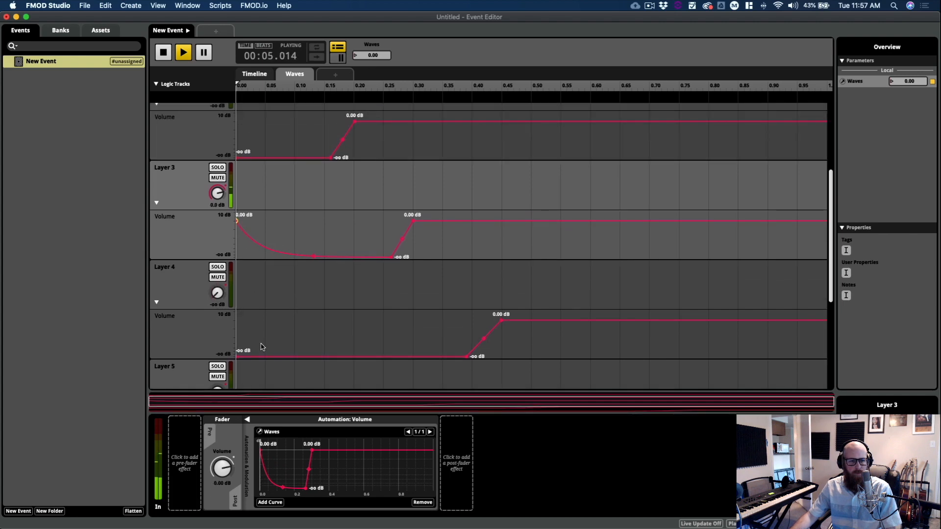
{"action": "left_click_drag", "start_coordinate": [258, 357], "coordinate": [237, 328]}
{"action": "left_click_drag", "start_coordinate": [350, 342], "coordinate": [350, 356]}
{"action": "left_click_drag", "start_coordinate": [270, 346], "coordinate": [267, 356]}
{"action": "scroll", "coordinate": [284, 306], "scroll_direction": "down", "scroll_amount": 3}
{"action": "scroll", "coordinate": [289, 317], "scroll_direction": "up", "scroll_amount": 8}
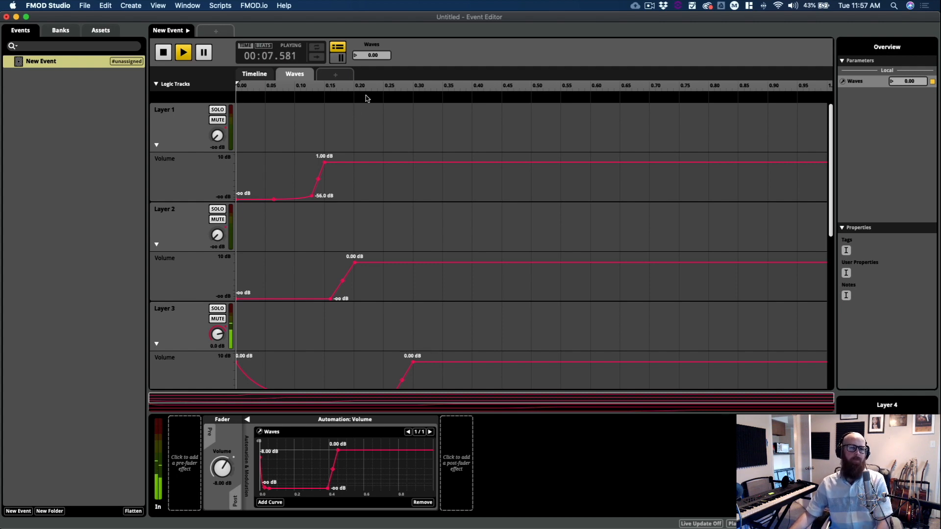
Step: Shift Layer 1's fade-in earlier, rising from -∞ dB at about Waves 0.03 to 0 dB at about 0.06, auditioning it at Waves 0.15
{"action": "mouse_move", "coordinate": [237, 84]}
{"action": "left_mouse_down"}
{"action": "mouse_move", "coordinate": [348, 84]}
{"action": "mouse_move", "coordinate": [236, 84]}
{"action": "left_mouse_up"}
{"action": "left_click_drag", "start_coordinate": [312, 195], "coordinate": [265, 198]}
{"action": "left_click_drag", "start_coordinate": [322, 164], "coordinate": [301, 162]}
{"action": "left_click_drag", "start_coordinate": [236, 84], "coordinate": [322, 85]}
{"action": "left_click_drag", "start_coordinate": [265, 198], "coordinate": [253, 201]}
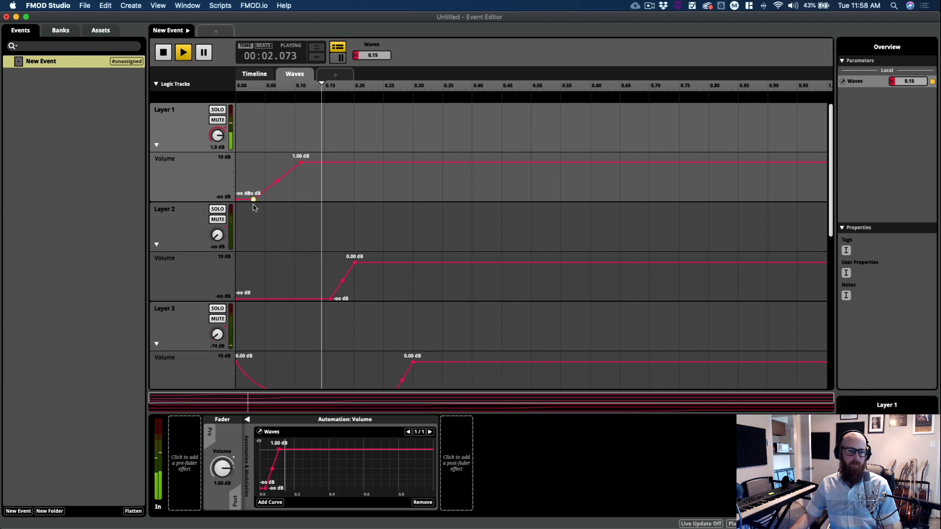
{"action": "left_click_drag", "start_coordinate": [301, 162], "coordinate": [271, 163]}
Step: Reset Waves to 0, restart playback, and move the -∞ dB start of Layer 1's fade-in to Waves 0
{"action": "left_click_drag", "start_coordinate": [370, 54], "coordinate": [370, 77]}
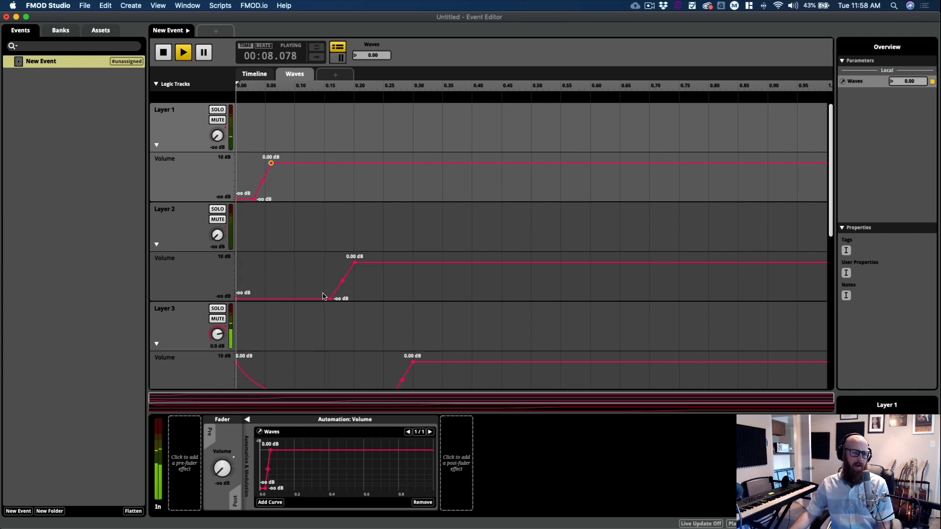
{"action": "key", "text": "space"}
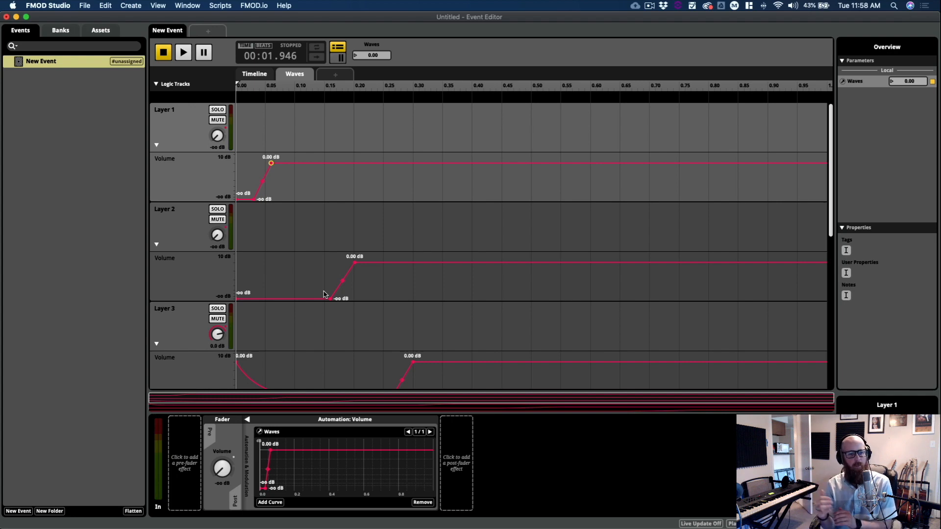
{"action": "key", "text": "space"}
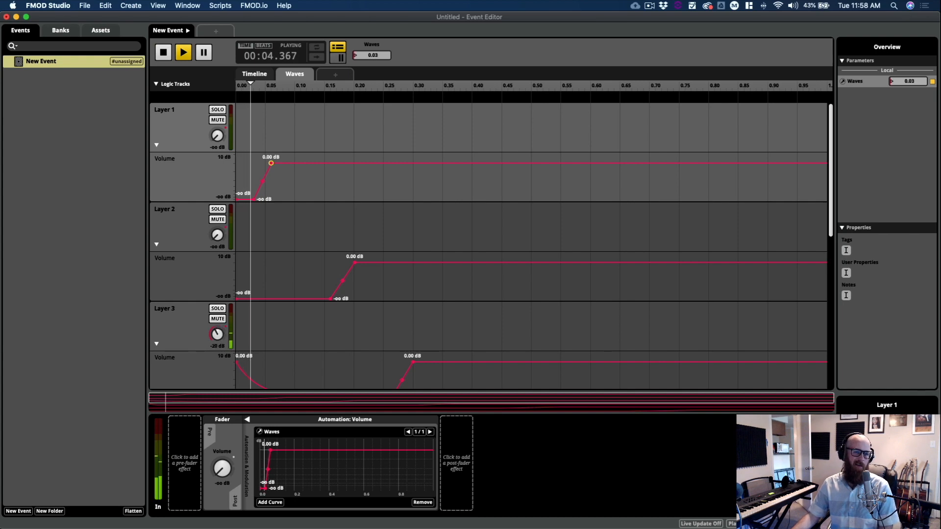
{"action": "left_click_drag", "start_coordinate": [251, 199], "coordinate": [237, 199]}
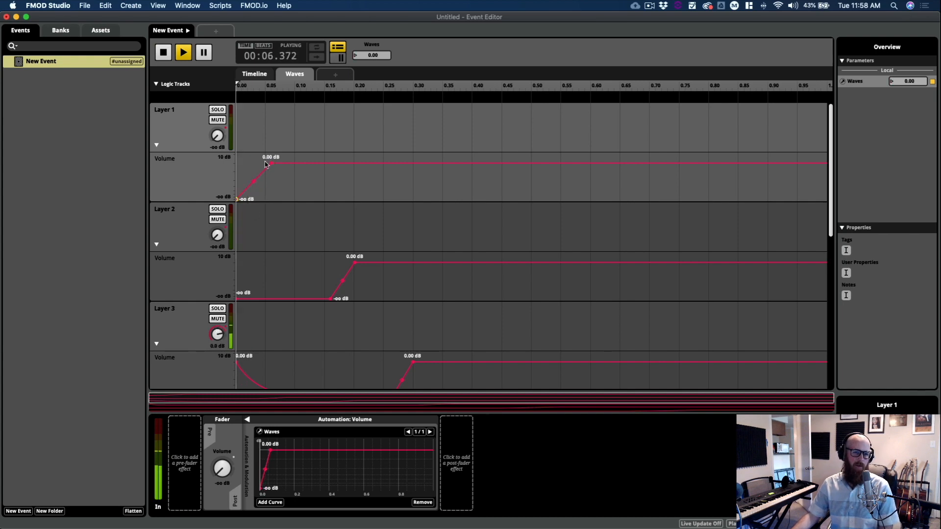
Step: Shorten Layer 1's fade-in so it reaches 0 dB at about Waves 0.02, auditioning it at low Waves values
{"action": "left_click_drag", "start_coordinate": [271, 163], "coordinate": [265, 163]}
{"action": "scroll", "coordinate": [301, 214], "scroll_direction": "down", "scroll_amount": 3}
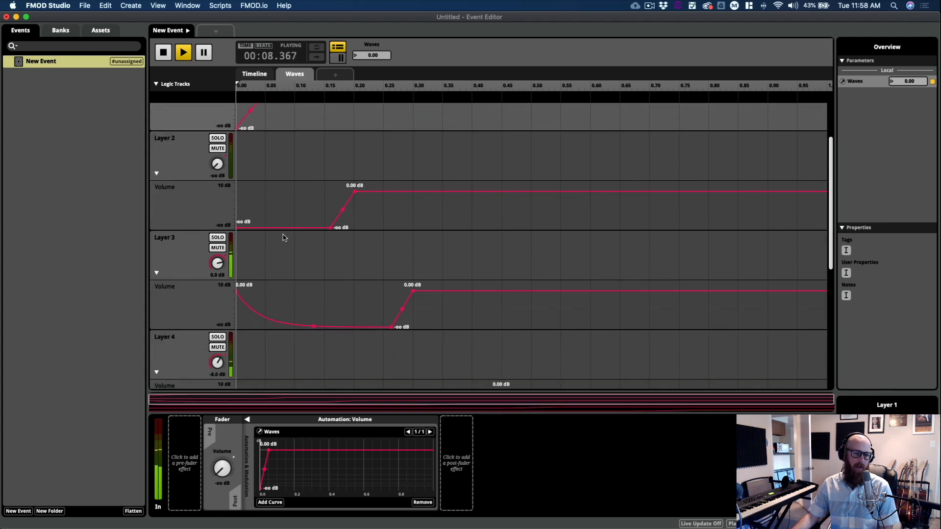
{"action": "left_click_drag", "start_coordinate": [371, 53], "coordinate": [370, 44]}
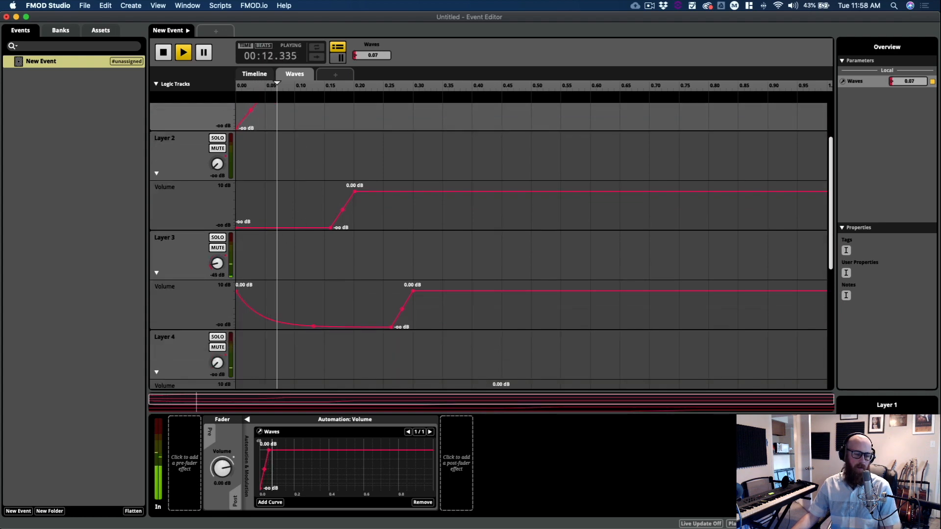
{"action": "scroll", "coordinate": [358, 212], "scroll_direction": "down", "scroll_amount": 4}
{"action": "left_click_drag", "start_coordinate": [374, 56], "coordinate": [374, 67]}
{"action": "scroll", "coordinate": [344, 202], "scroll_direction": "up", "scroll_amount": 7}
{"action": "left_click_drag", "start_coordinate": [266, 162], "coordinate": [247, 163]}
{"action": "mouse_move", "coordinate": [367, 53]}
{"action": "left_mouse_down"}
{"action": "mouse_move", "coordinate": [367, 41]}
{"action": "mouse_move", "coordinate": [367, 53]}
{"action": "left_mouse_up"}
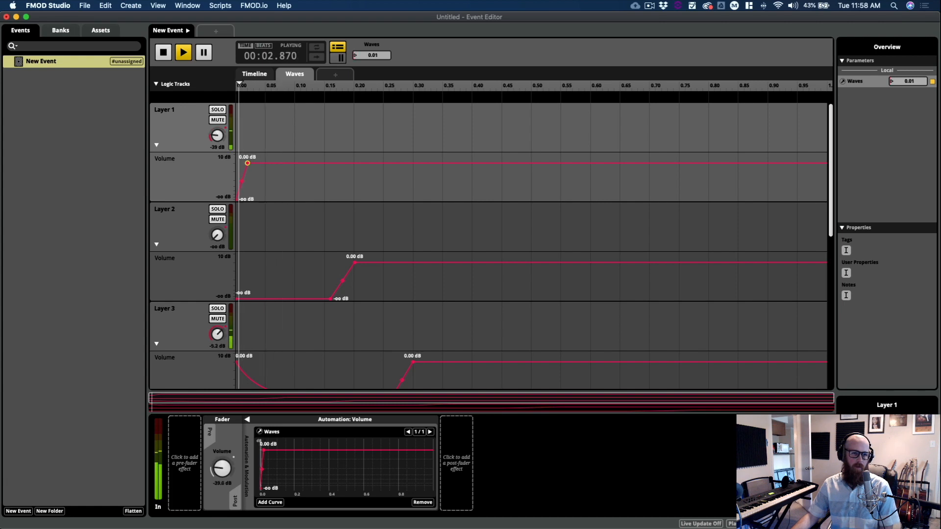
Step: Add a 0 dB point to Layer 6 at Waves 0.90 and fade Layer 1 out from 0 dB at about 0.85 to -∞ dB at 0.90
{"action": "scroll", "coordinate": [490, 336], "scroll_direction": "down", "scroll_amount": 6}
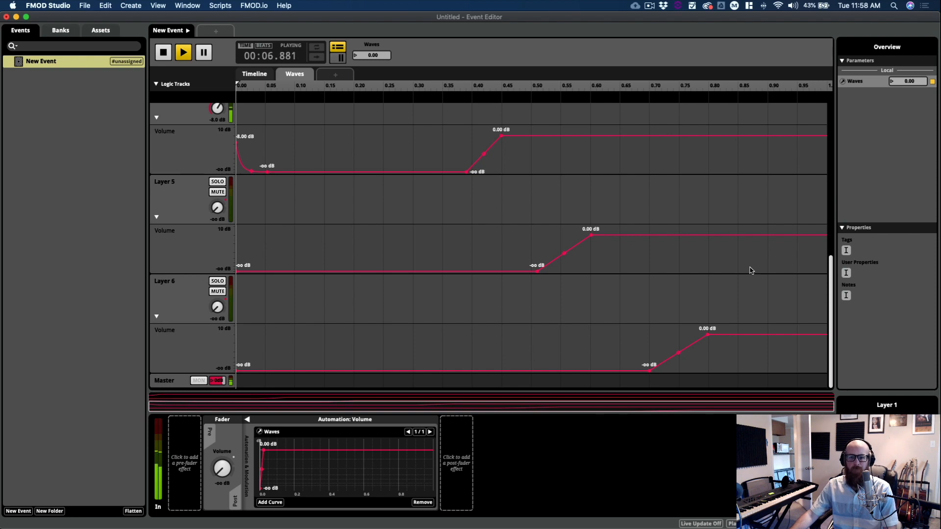
{"action": "left_click", "coordinate": [770, 336]}
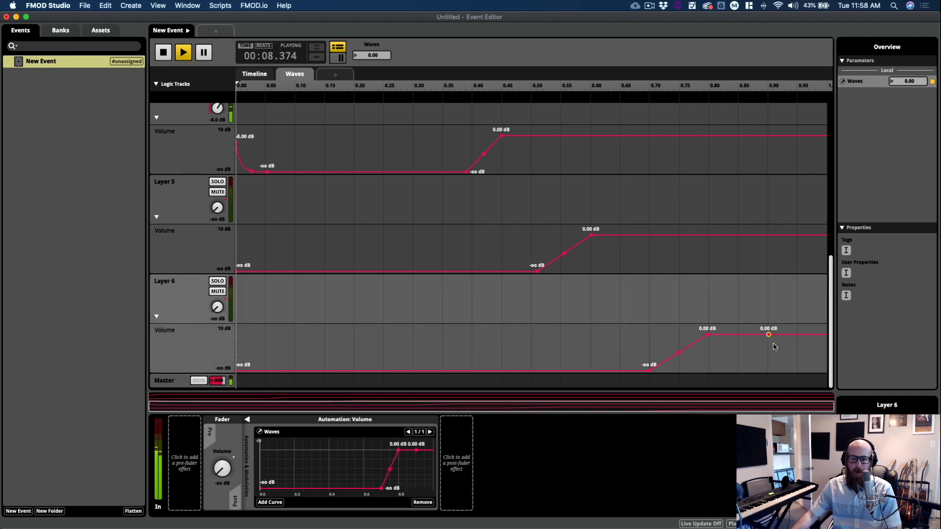
{"action": "scroll", "coordinate": [750, 221], "scroll_direction": "up", "scroll_amount": 6}
{"action": "left_click", "coordinate": [741, 162]}
{"action": "left_click", "coordinate": [767, 163]}
{"action": "left_click_drag", "start_coordinate": [768, 162], "coordinate": [768, 199]}
Step: Audition Layer 1's fade-out by sweeping Waves from 0 up to 0.94
{"action": "scroll", "coordinate": [767, 237], "scroll_direction": "down", "scroll_amount": 3}
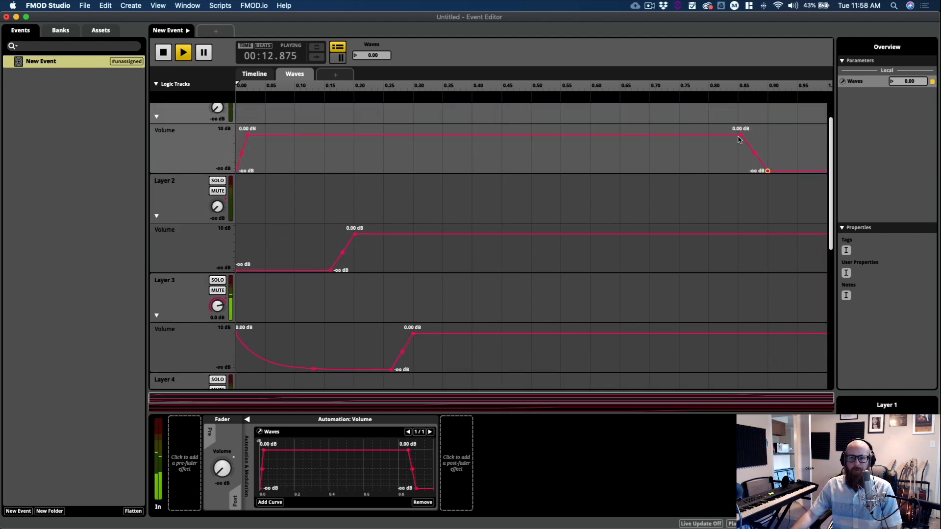
{"action": "left_click_drag", "start_coordinate": [371, 55], "coordinate": [372, 4]}
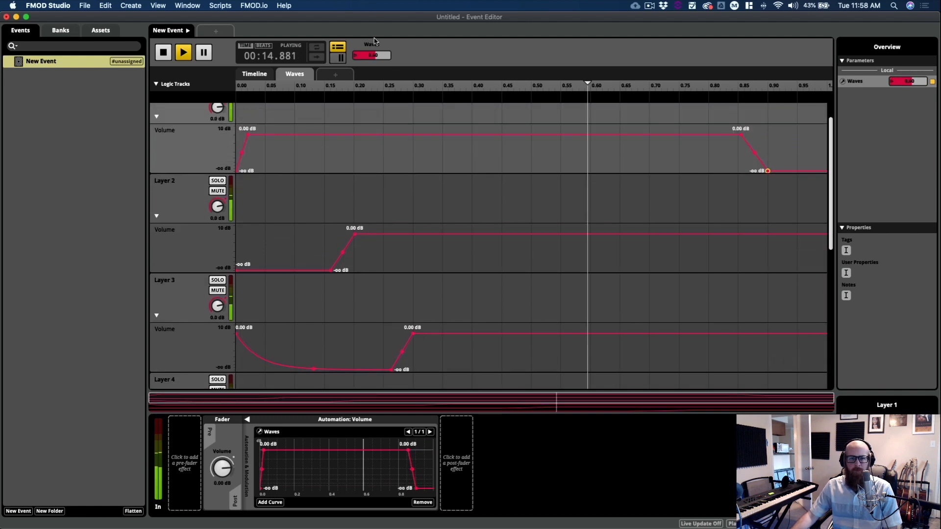
{"action": "mouse_move", "coordinate": [372, 39]}
{"action": "left_mouse_down"}
{"action": "mouse_move", "coordinate": [373, 14]}
{"action": "mouse_move", "coordinate": [374, 23]}
{"action": "left_mouse_up"}
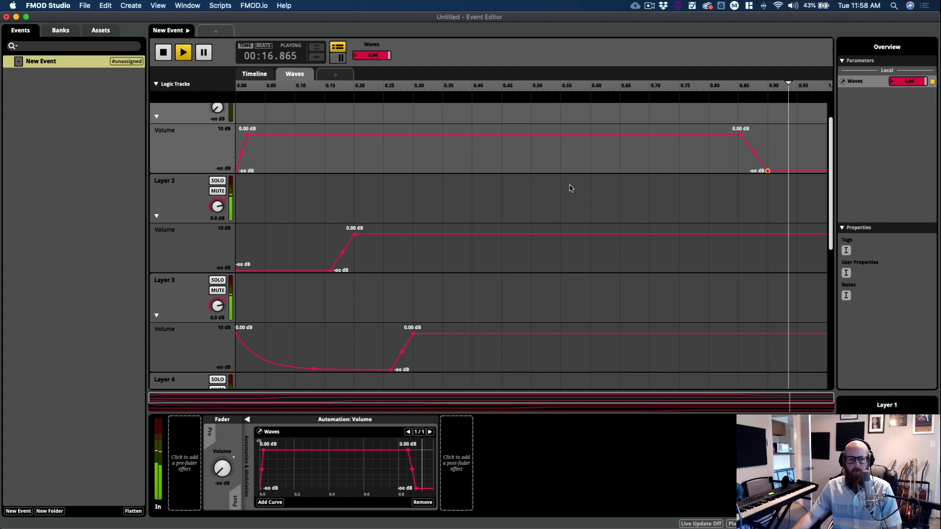
Step: Fade Layer 4 out from 0 dB at about Waves 0.87 to -∞ dB at about 0.90
{"action": "scroll", "coordinate": [698, 272], "scroll_direction": "down", "scroll_amount": 5}
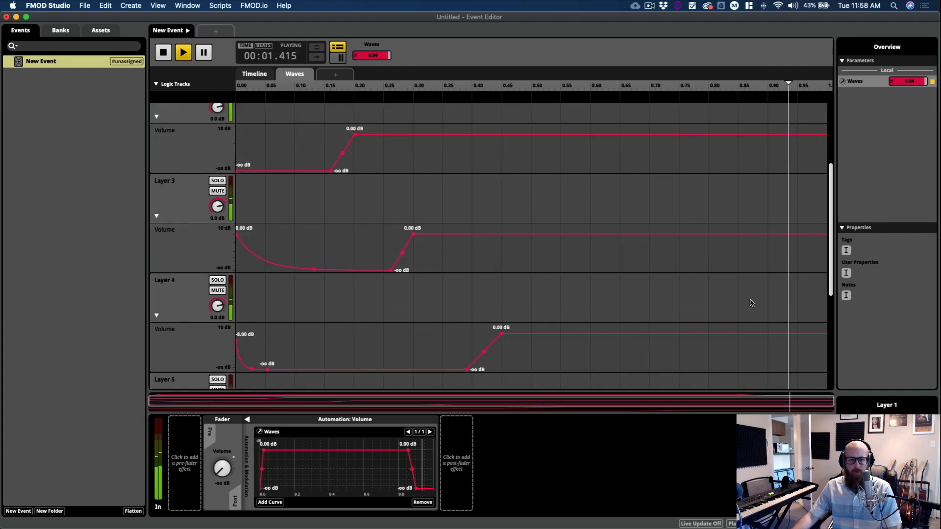
{"action": "left_click", "coordinate": [770, 333]}
{"action": "left_click", "coordinate": [801, 334]}
{"action": "left_click_drag", "start_coordinate": [802, 334], "coordinate": [797, 370]}
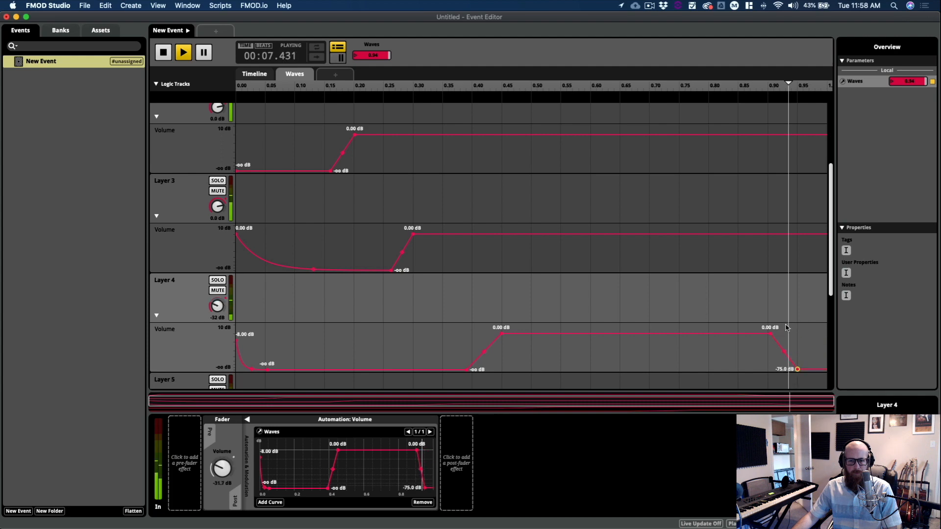
{"action": "scroll", "coordinate": [787, 343], "scroll_direction": "down", "scroll_amount": 10}
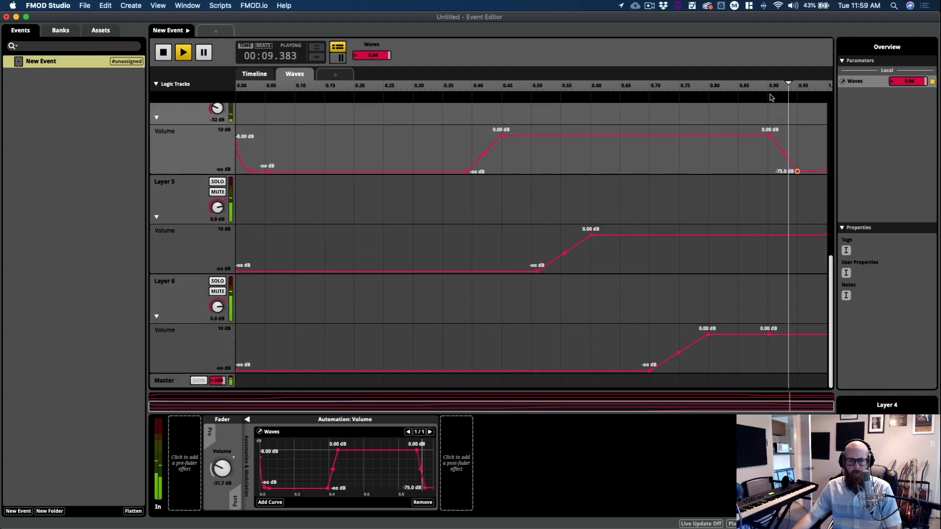
{"action": "left_click", "coordinate": [769, 85]}
{"action": "left_click_drag", "start_coordinate": [798, 172], "coordinate": [770, 173]}
{"action": "left_click_drag", "start_coordinate": [771, 134], "coordinate": [750, 136]}
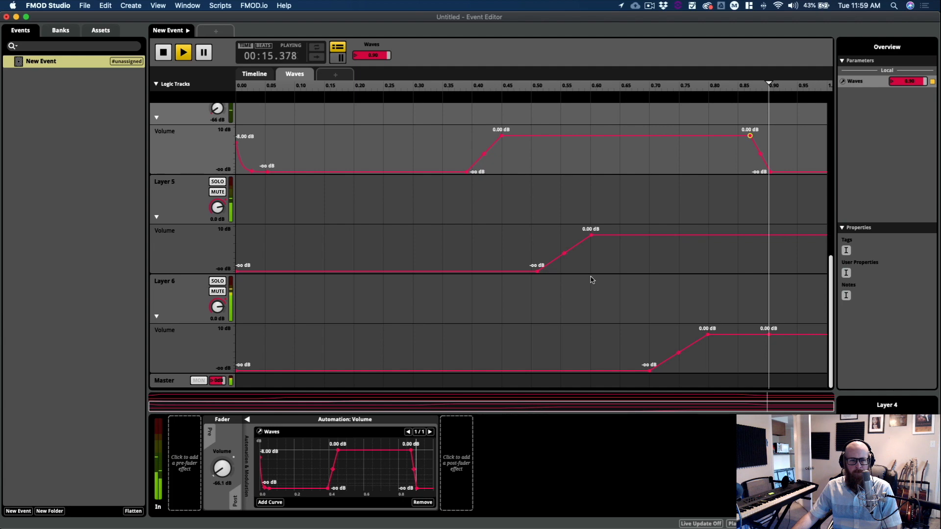
Step: Fade Layer 2 out from 0 dB at about Waves 0.85 to -∞ dB at about 0.90
{"action": "scroll", "coordinate": [598, 273], "scroll_direction": "up", "scroll_amount": 10}
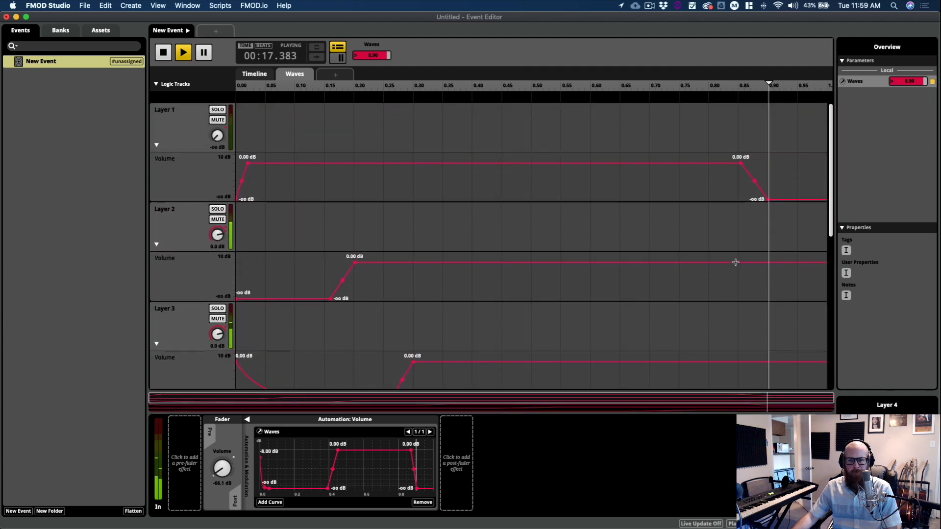
{"action": "left_click", "coordinate": [737, 262]}
{"action": "left_click", "coordinate": [767, 262]}
{"action": "left_click_drag", "start_coordinate": [767, 262], "coordinate": [753, 311]}
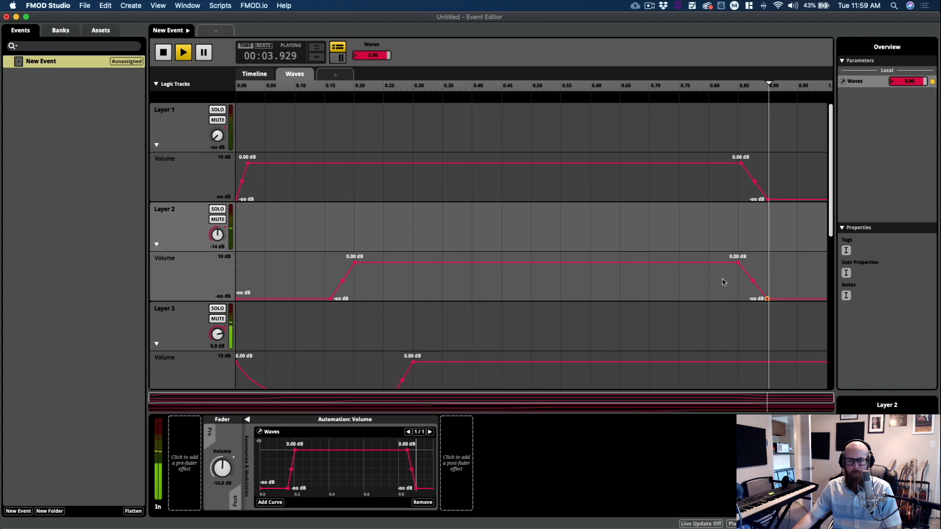
{"action": "key", "text": "super+Tab"}
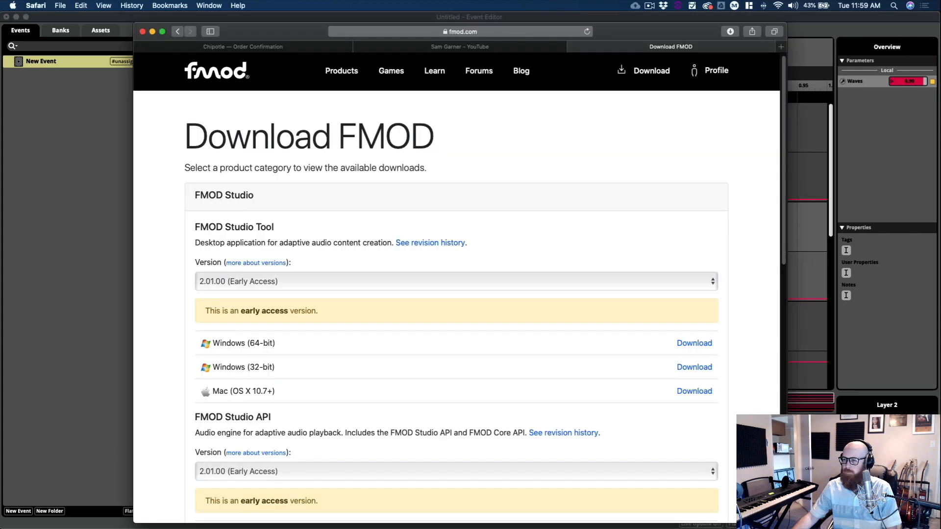
{"action": "key", "text": "super+Tab"}
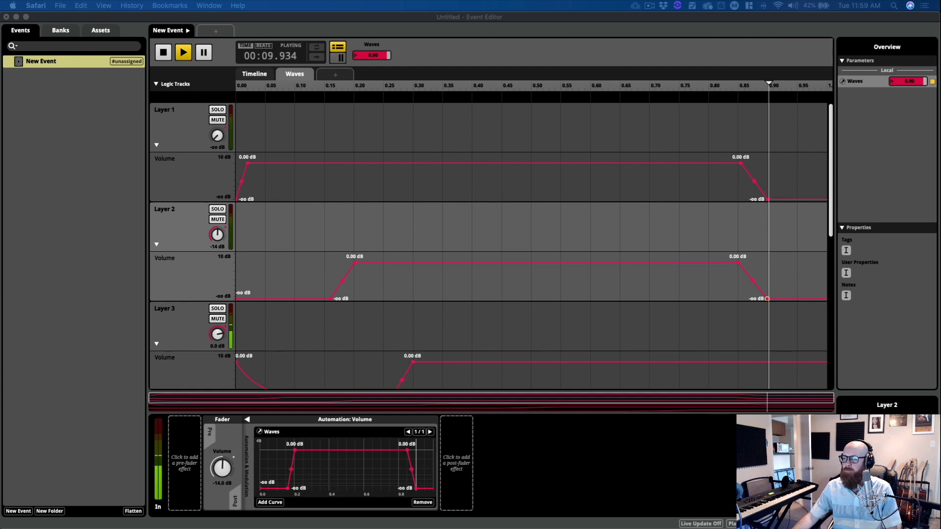
{"action": "left_click", "coordinate": [806, 35]}
{"action": "key", "text": "space"}
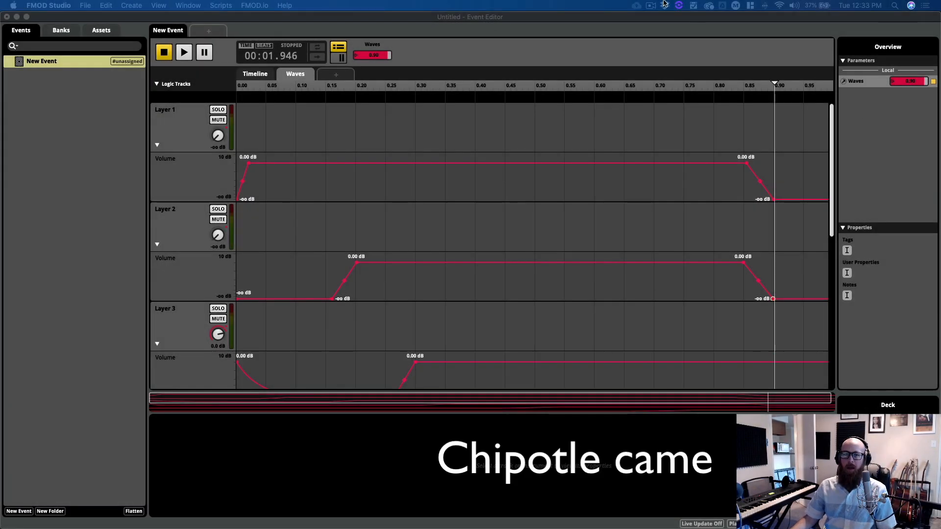
{"action": "left_click", "coordinate": [664, 4]}
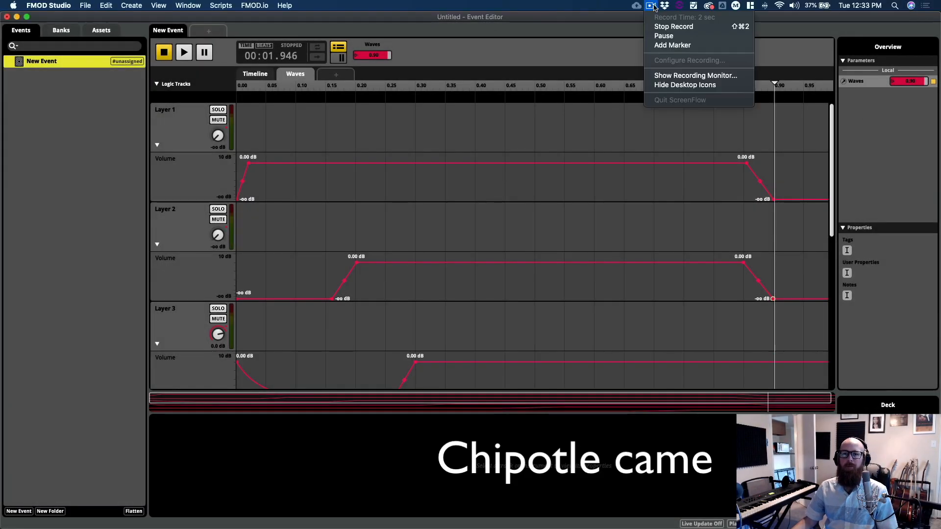
{"action": "left_click", "coordinate": [676, 76]}
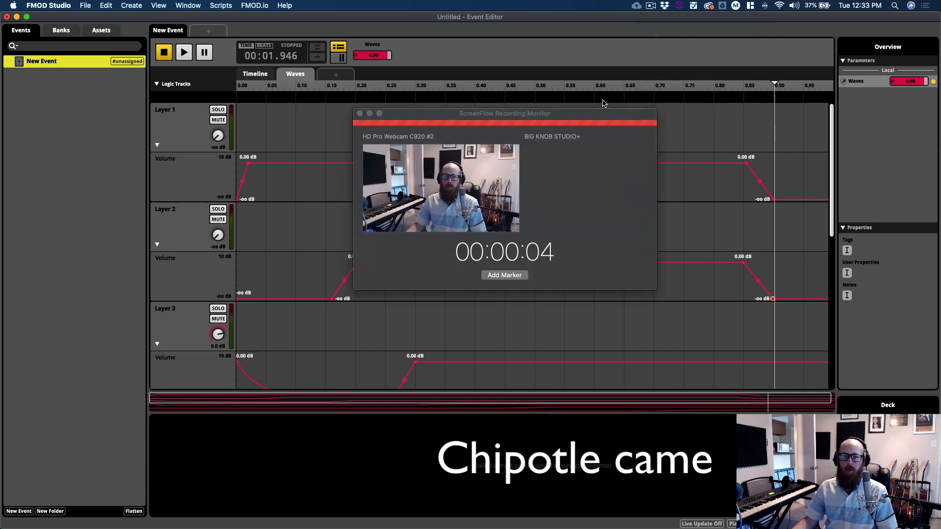
{"action": "left_click", "coordinate": [590, 115]}
{"action": "key", "text": "super+w"}
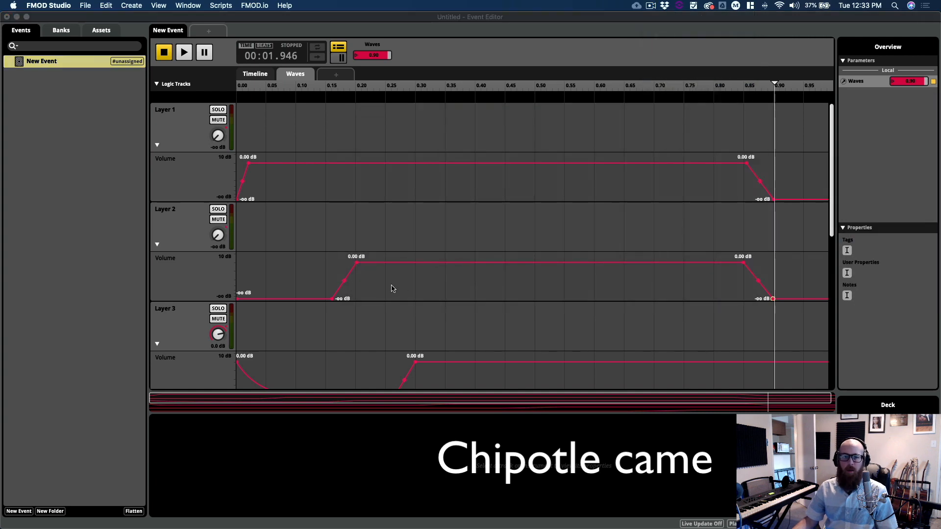
Step: Reset Waves to 0, start playback and review the layers' volume curves
{"action": "left_click", "coordinate": [441, 18]}
{"action": "left_click", "coordinate": [242, 87]}
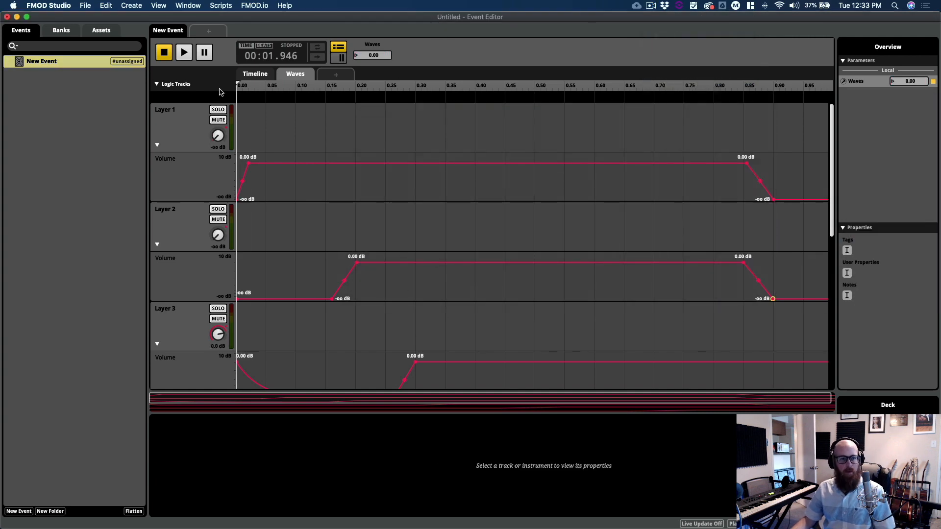
{"action": "key", "text": "space"}
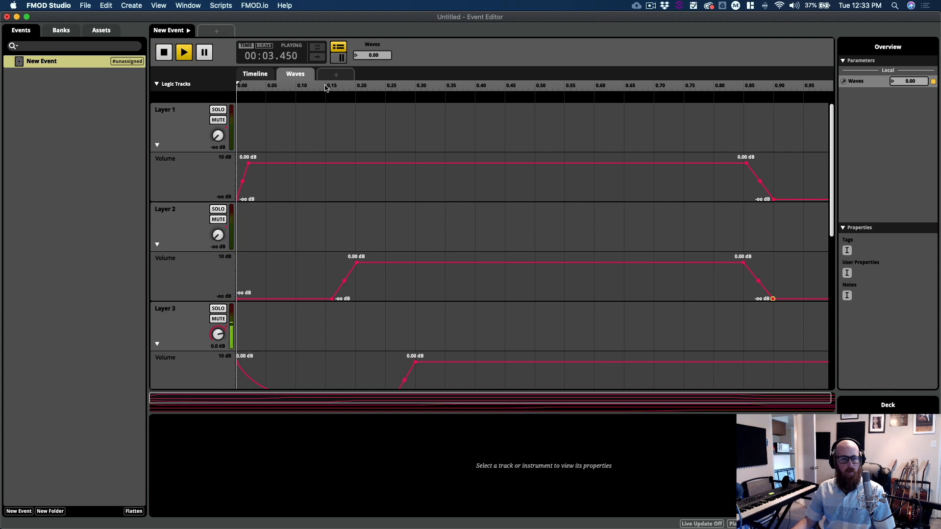
{"action": "scroll", "coordinate": [332, 246], "scroll_direction": "up", "scroll_amount": 5}
{"action": "scroll", "coordinate": [332, 245], "scroll_direction": "down", "scroll_amount": 8}
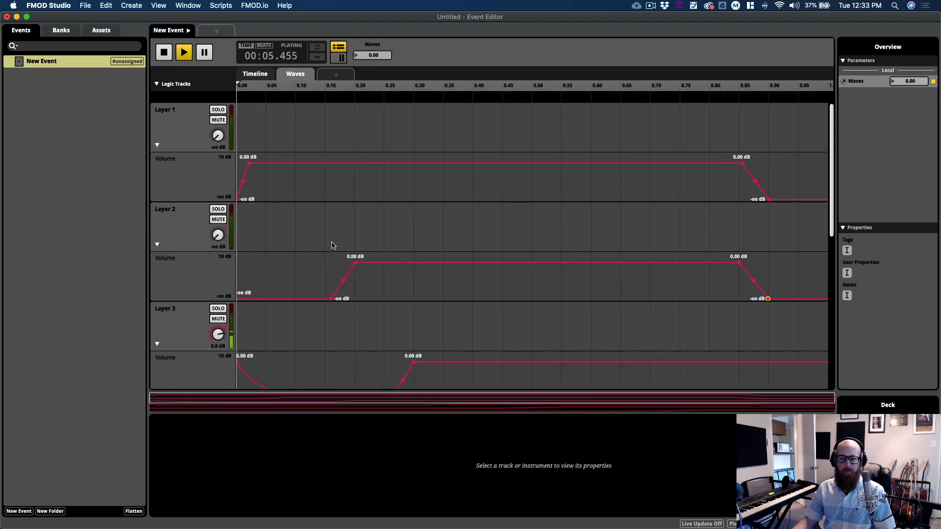
{"action": "scroll", "coordinate": [332, 245], "scroll_direction": "down", "scroll_amount": 5}
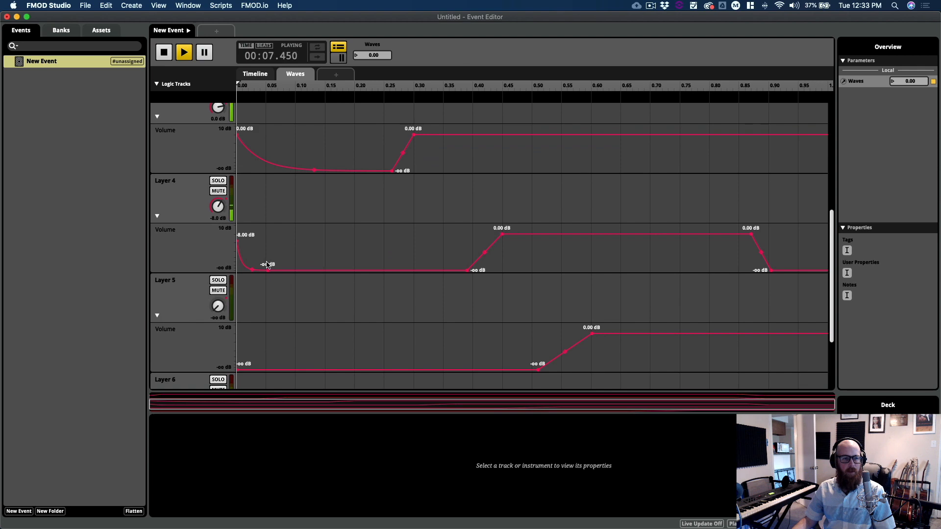
{"action": "scroll", "coordinate": [260, 211], "scroll_direction": "up", "scroll_amount": 5}
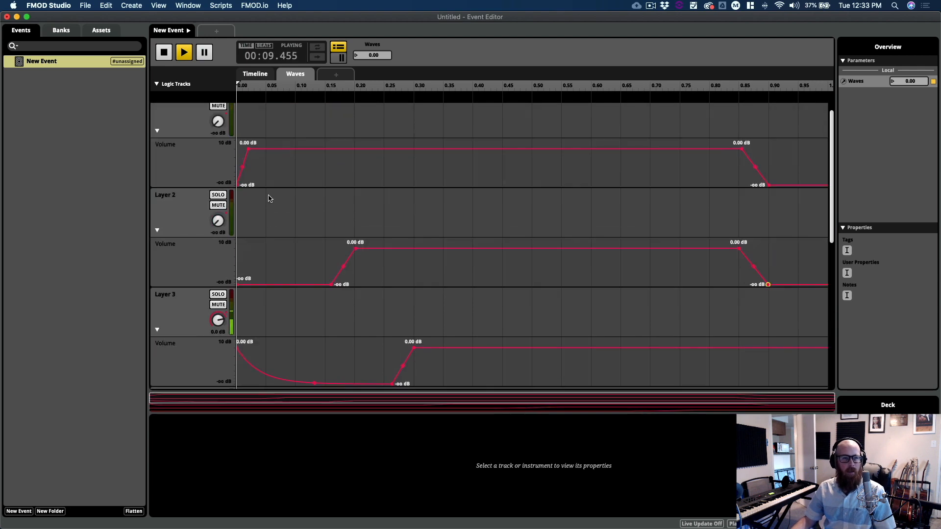
Step: Audition the layer transitions by raising Waves gradually from 0 to about 0.95
{"action": "mouse_move", "coordinate": [386, 56]}
{"action": "left_mouse_down"}
{"action": "mouse_move", "coordinate": [387, 46]}
{"action": "mouse_move", "coordinate": [374, 50]}
{"action": "left_mouse_up"}
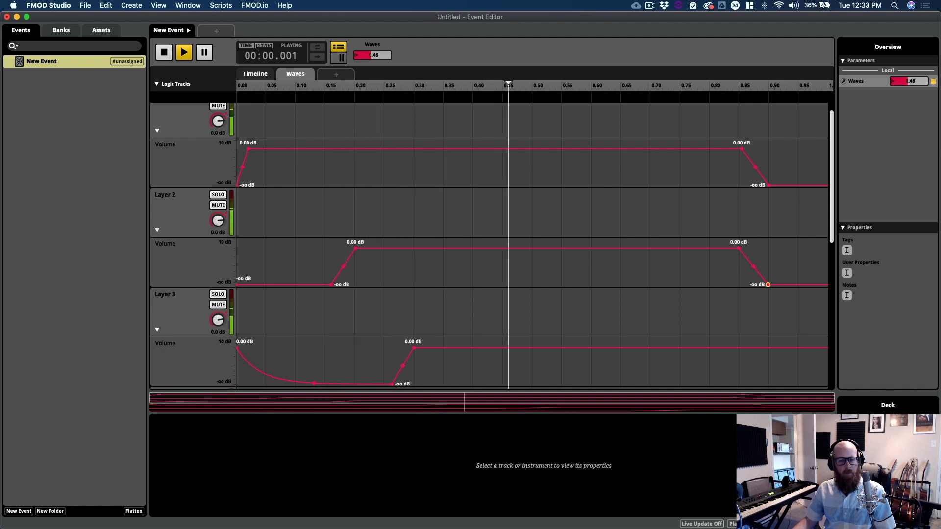
{"action": "scroll", "coordinate": [610, 221], "scroll_direction": "down", "scroll_amount": 10}
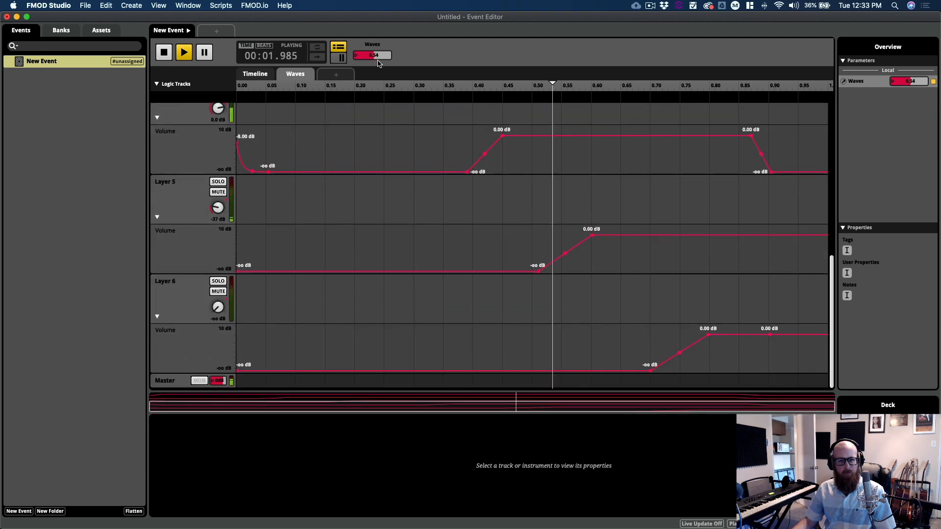
{"action": "mouse_move", "coordinate": [376, 53]}
{"action": "left_mouse_down"}
{"action": "mouse_move", "coordinate": [377, 24]}
{"action": "mouse_move", "coordinate": [380, 51]}
{"action": "mouse_move", "coordinate": [380, 37]}
{"action": "left_mouse_up"}
Step: Fade Layer 6 out from 1 dB at about Waves 0.87 to -∞ dB at about 0.90, auditioning it at 0.94
{"action": "left_click", "coordinate": [758, 333]}
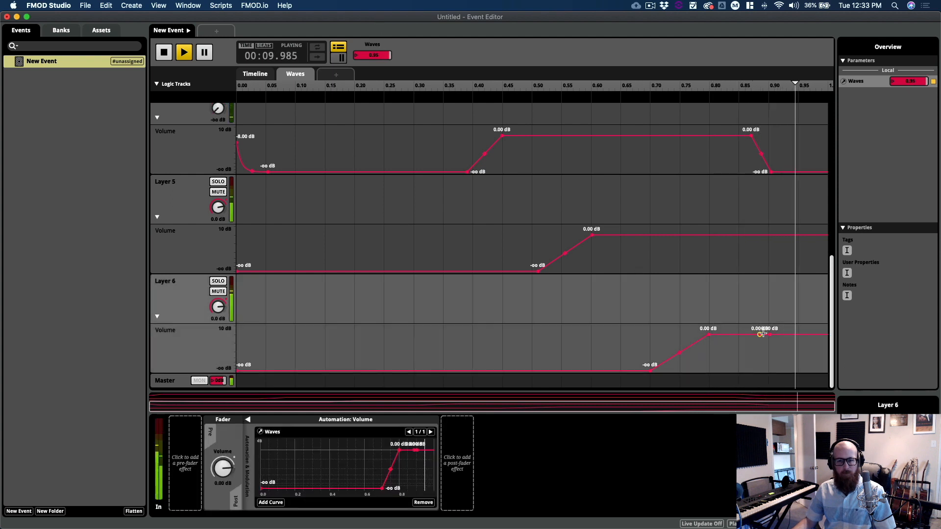
{"action": "left_click_drag", "start_coordinate": [770, 334], "coordinate": [750, 334]}
{"action": "mouse_move", "coordinate": [370, 52]}
{"action": "left_mouse_down"}
{"action": "mouse_move", "coordinate": [370, 66]}
{"action": "mouse_move", "coordinate": [370, 53]}
{"action": "left_mouse_up"}
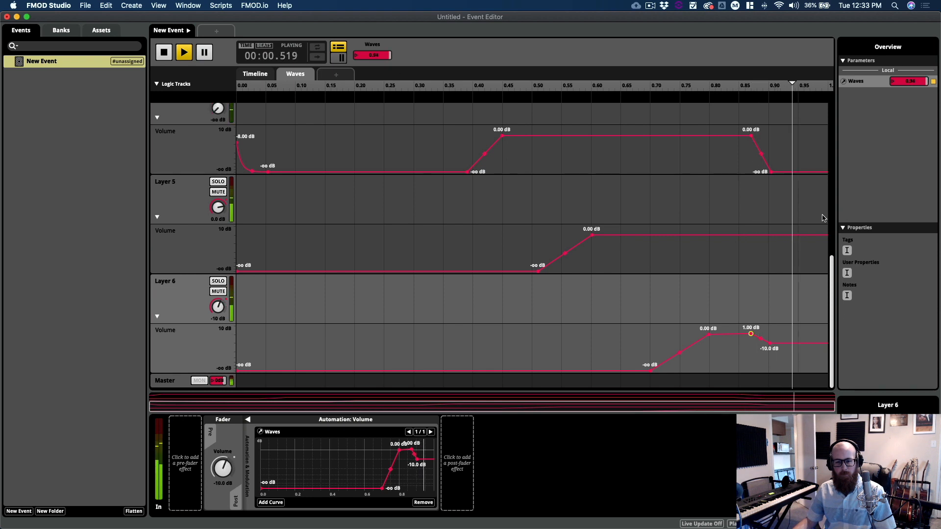
{"action": "left_click_drag", "start_coordinate": [769, 343], "coordinate": [769, 372]}
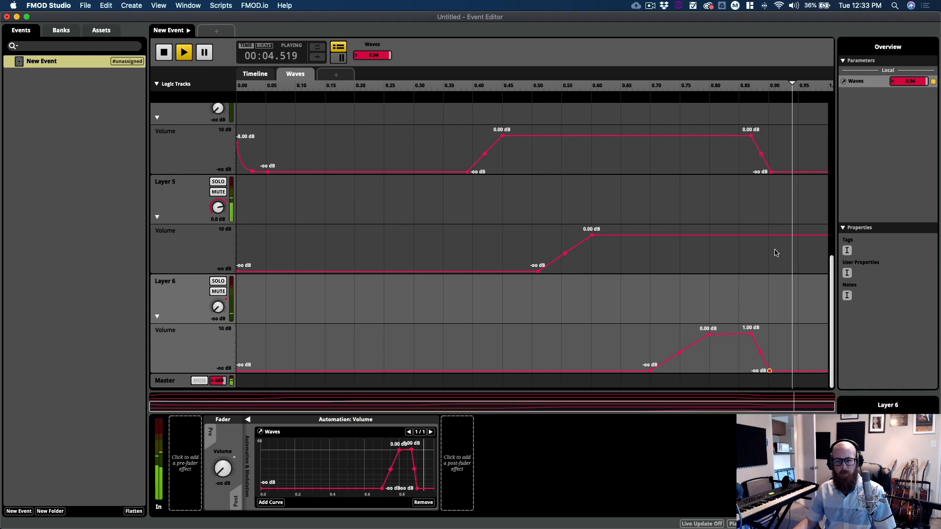
Step: Stop playback, look over the Layer 2 to 4 curves, then restart playback with Waves reset to 0
{"action": "scroll", "coordinate": [775, 260], "scroll_direction": "up", "scroll_amount": 2}
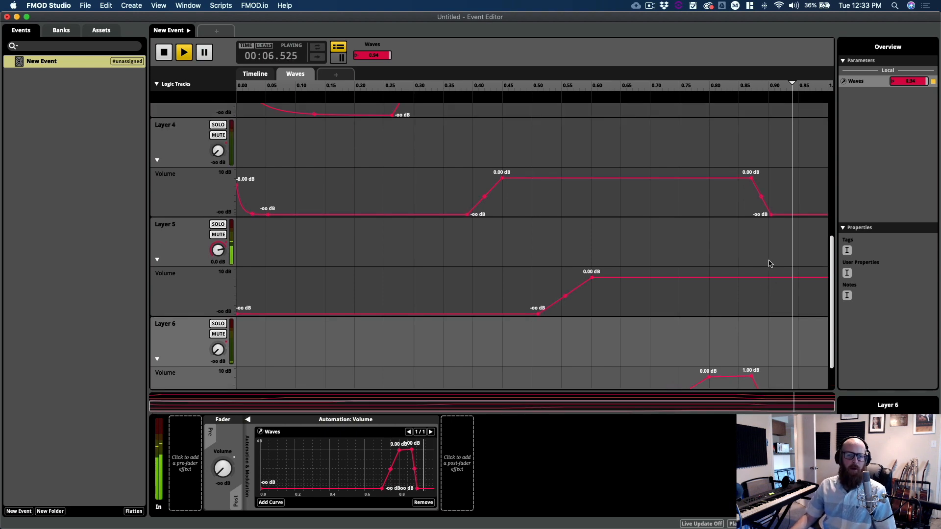
{"action": "key", "text": "space"}
{"action": "scroll", "coordinate": [768, 265], "scroll_direction": "up", "scroll_amount": 2}
{"action": "scroll", "coordinate": [767, 264], "scroll_direction": "up", "scroll_amount": 2}
{"action": "scroll", "coordinate": [767, 263], "scroll_direction": "up", "scroll_amount": 5}
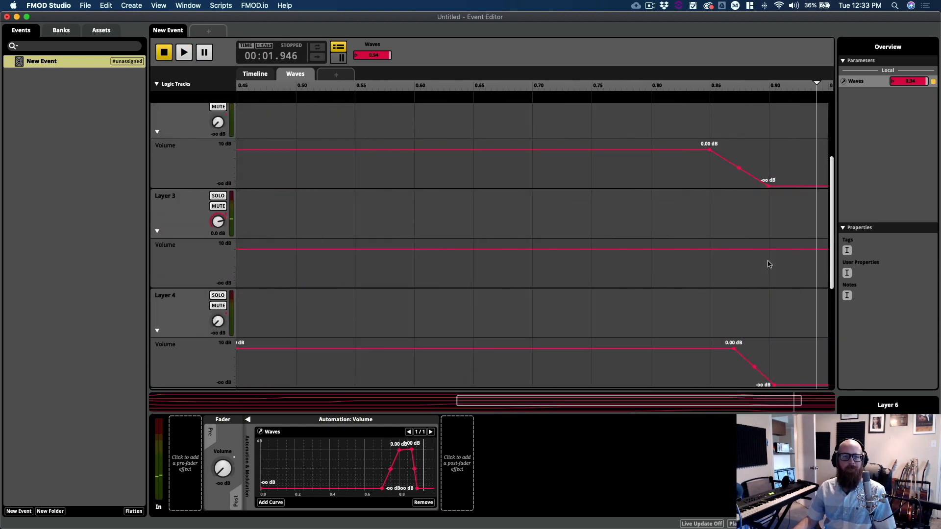
{"action": "scroll", "coordinate": [458, 213], "scroll_direction": "down", "scroll_amount": 5}
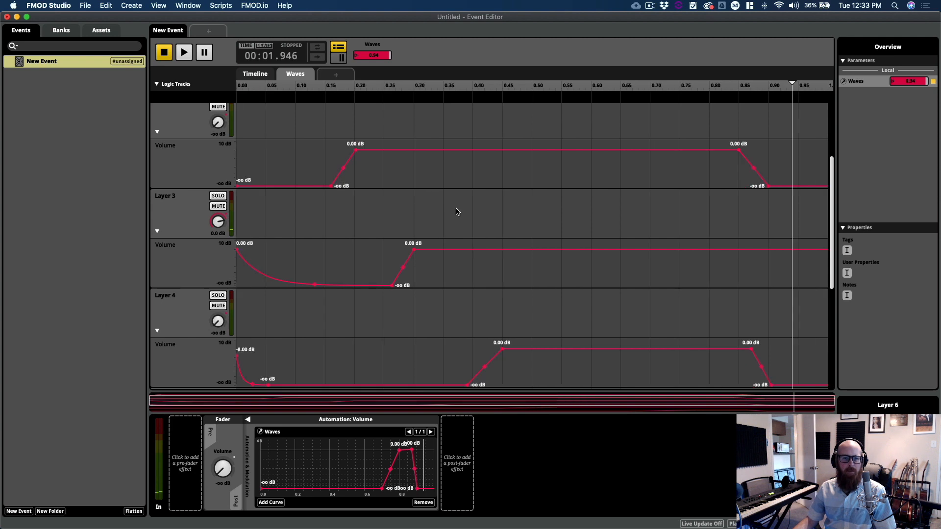
{"action": "key", "text": "space"}
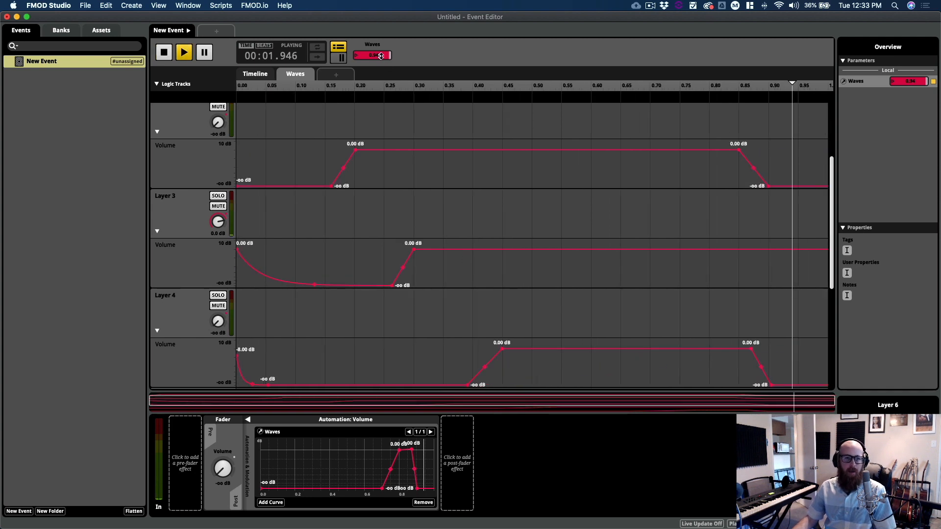
{"action": "left_click_drag", "start_coordinate": [378, 54], "coordinate": [377, 64]}
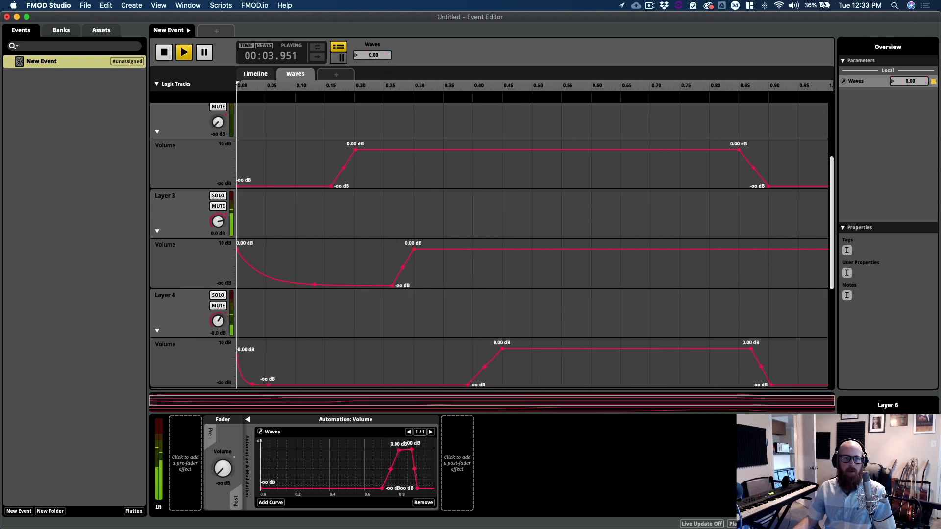
Step: Listen to the mix with Waves held at 0, and stop playback
{"action": "left_click_drag", "start_coordinate": [263, 84], "coordinate": [237, 83]}
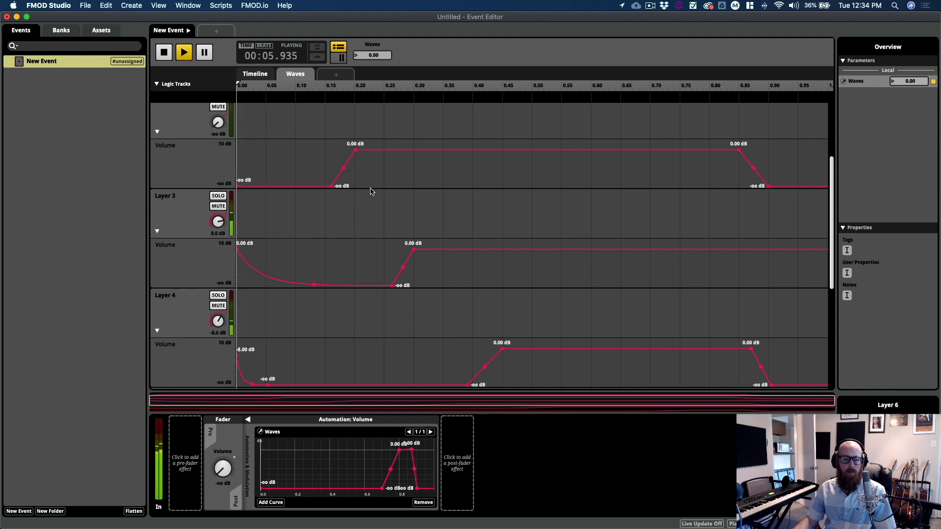
{"action": "key", "text": "space"}
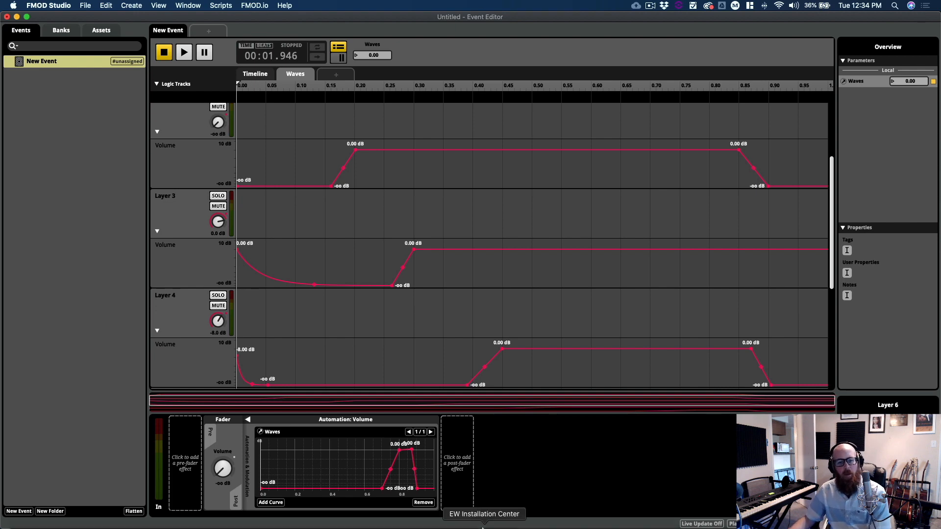
Step: Switch to Logic Pro X to look over the source session's tracks, and return to FMOD Studio
{"action": "mouse_move", "coordinate": [428, 526]}
{"action": "left_click", "coordinate": [391, 520]}
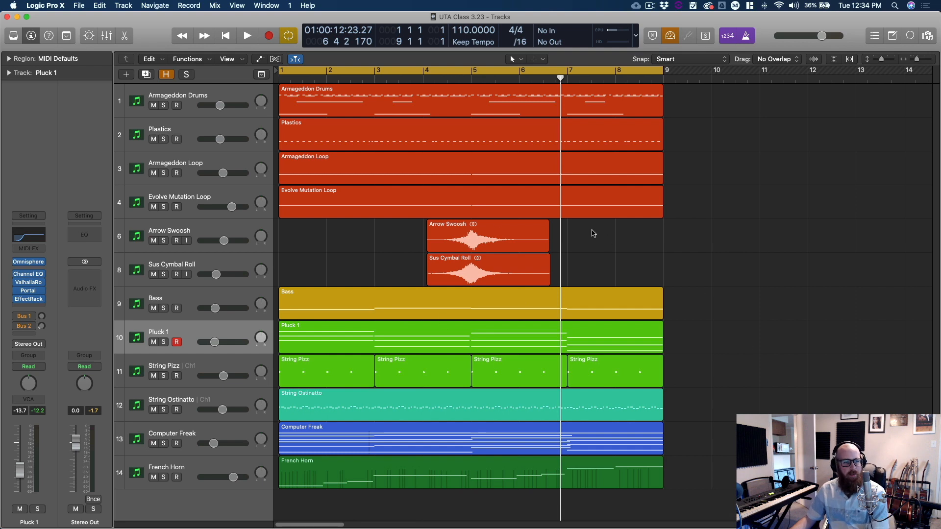
{"action": "left_click", "coordinate": [306, 520]}
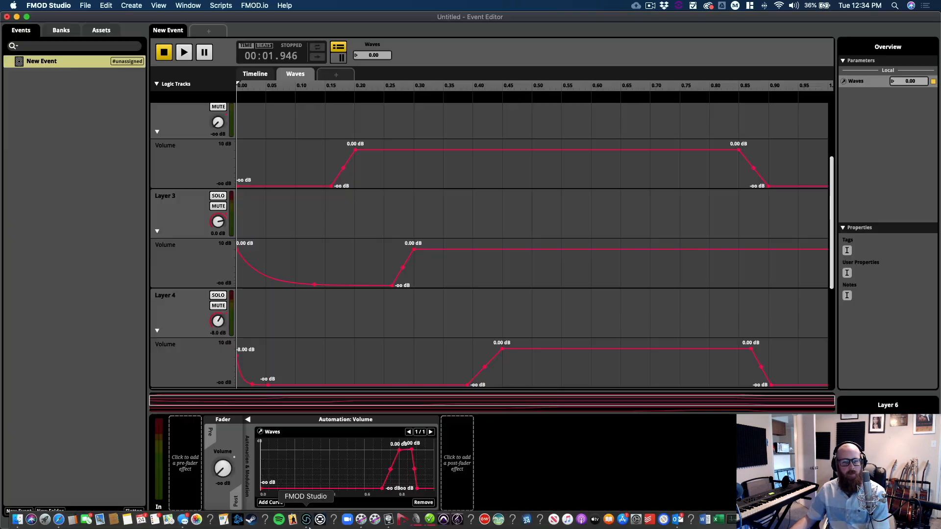
Step: Play the event from its timeline and collapse the volume automation lanes of Layers 2 through 5
{"action": "left_click", "coordinate": [255, 75]}
{"action": "key", "text": "space"}
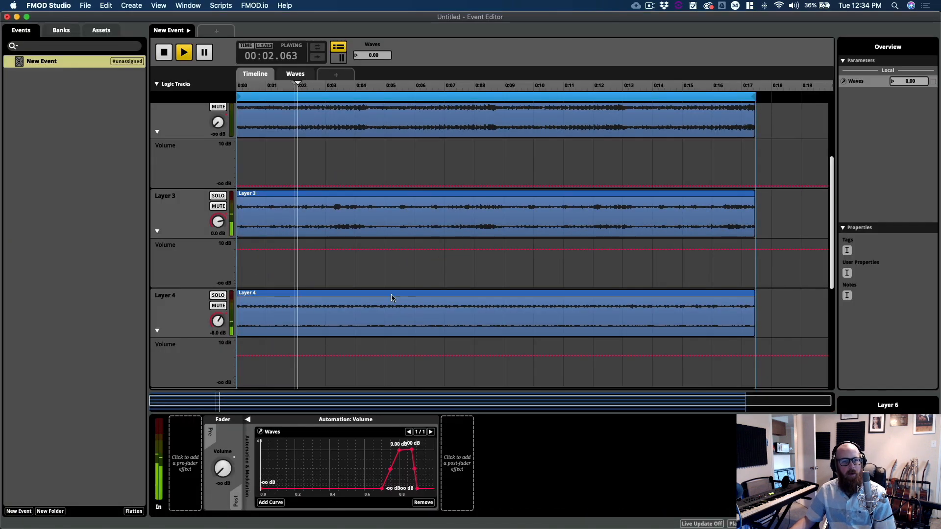
{"action": "scroll", "coordinate": [377, 257], "scroll_direction": "up", "scroll_amount": 5}
{"action": "scroll", "coordinate": [378, 257], "scroll_direction": "down", "scroll_amount": 5}
{"action": "left_click", "coordinate": [191, 358]}
{"action": "left_click", "coordinate": [157, 329]}
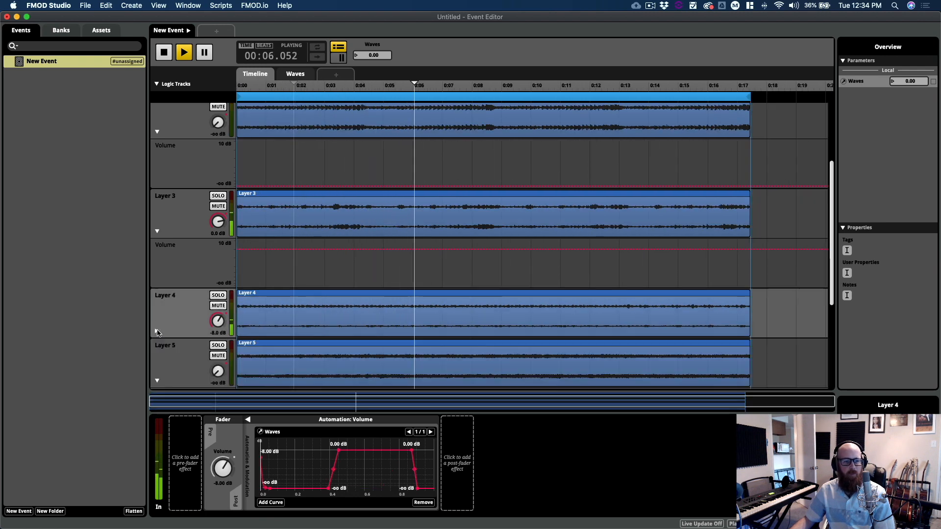
{"action": "left_click", "coordinate": [164, 230]}
{"action": "left_click", "coordinate": [157, 133]}
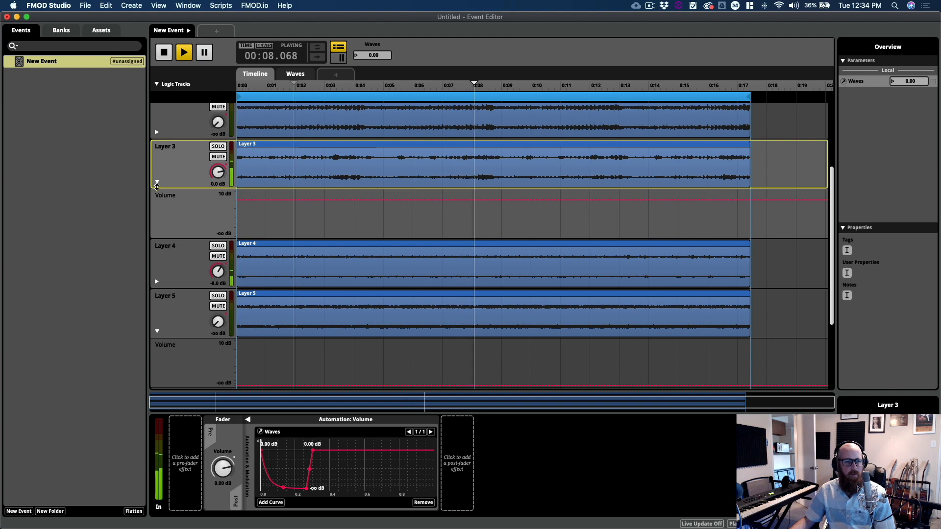
{"action": "left_click", "coordinate": [157, 182]}
{"action": "left_click", "coordinate": [157, 282]}
Step: Collapse the volume automation lanes of Layer 6 and Layer 1
{"action": "scroll", "coordinate": [166, 324], "scroll_direction": "down", "scroll_amount": 1}
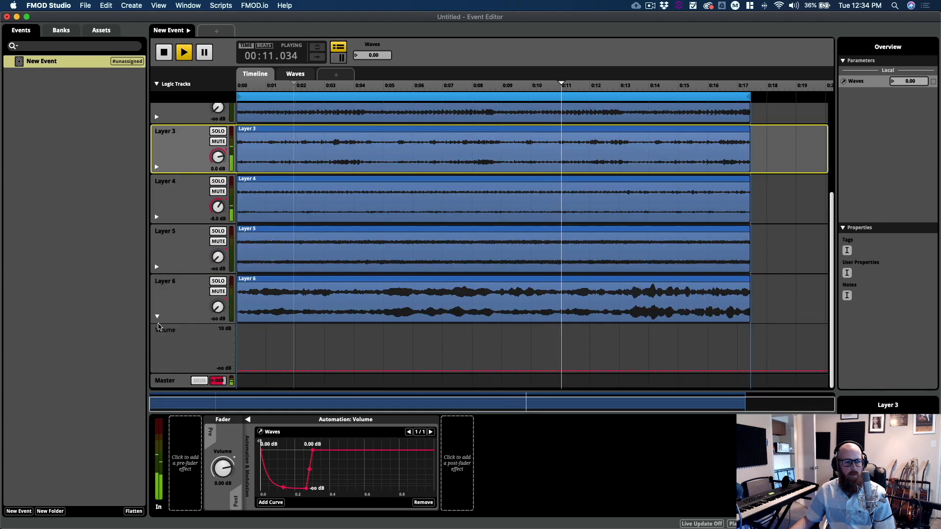
{"action": "left_click", "coordinate": [165, 322]}
{"action": "scroll", "coordinate": [166, 325], "scroll_direction": "up", "scroll_amount": 1}
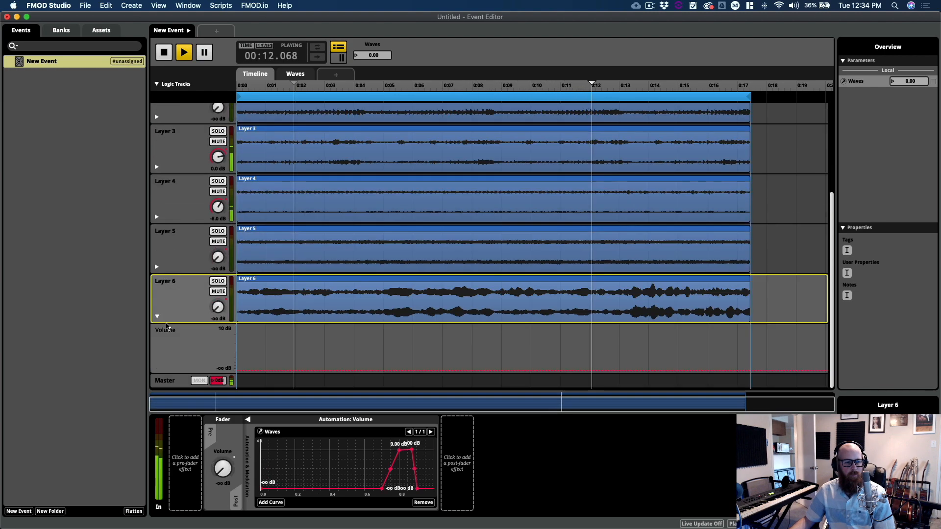
{"action": "scroll", "coordinate": [172, 170], "scroll_direction": "up", "scroll_amount": 8}
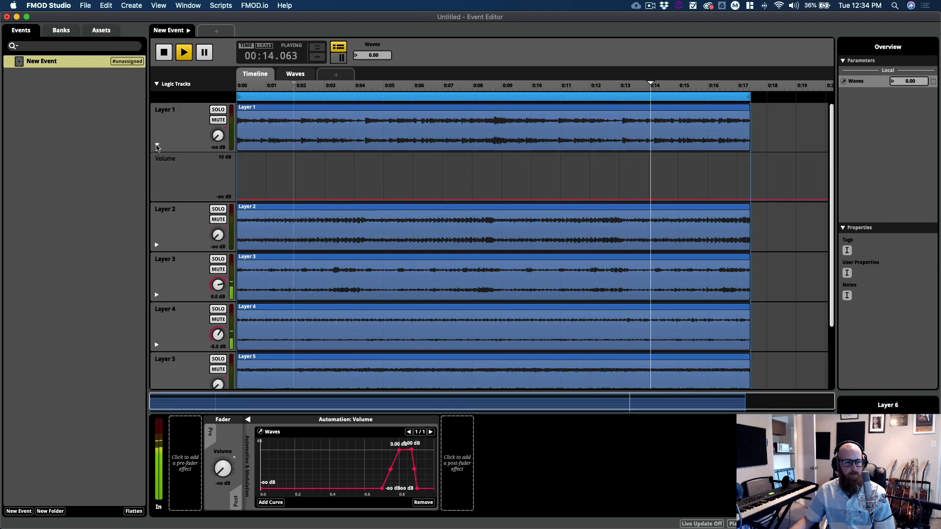
{"action": "left_click", "coordinate": [157, 145]}
{"action": "scroll", "coordinate": [390, 259], "scroll_direction": "down", "scroll_amount": 2}
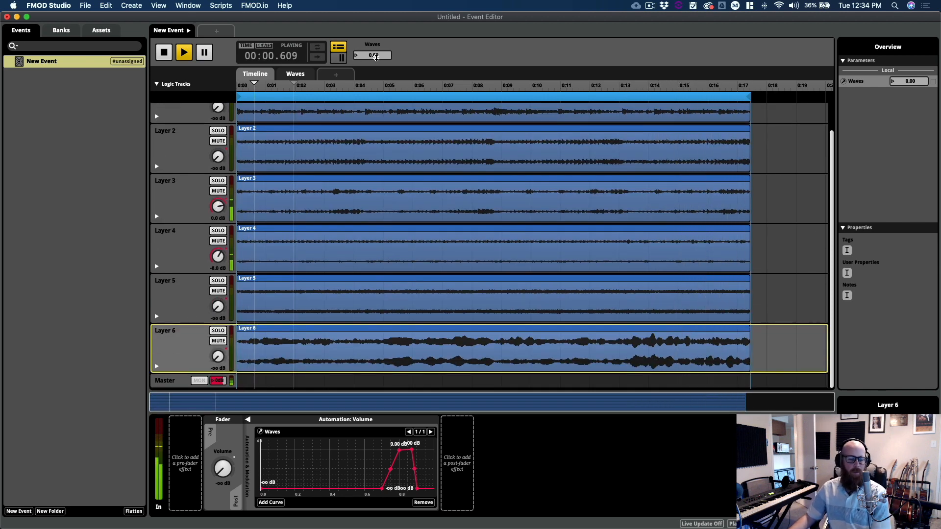
Step: Audition the full adaptive mix by raising Waves from 0 through 0.40 and higher, return it to 0 and stop playback
{"action": "left_click_drag", "start_coordinate": [376, 57], "coordinate": [376, 37]}
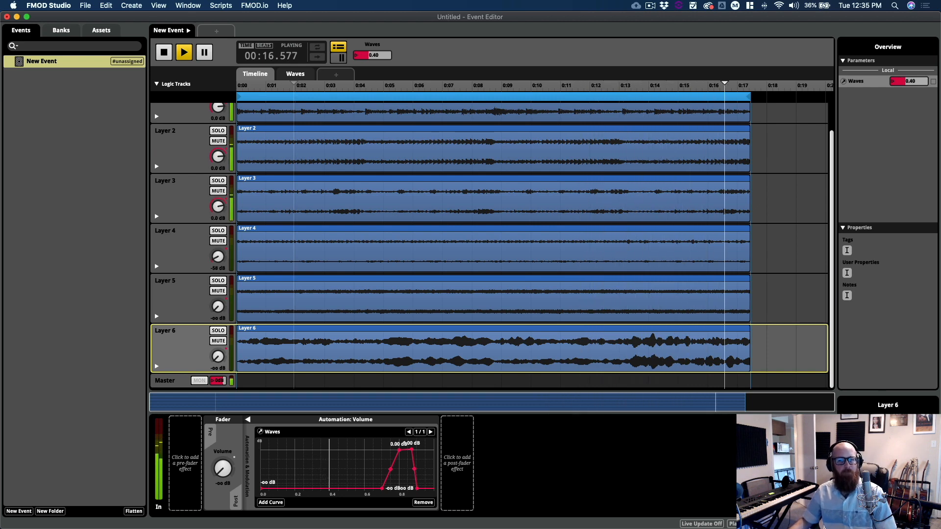
{"action": "left_click_drag", "start_coordinate": [373, 31], "coordinate": [373, 2]}
{"action": "left_click_drag", "start_coordinate": [376, 54], "coordinate": [367, 264]}
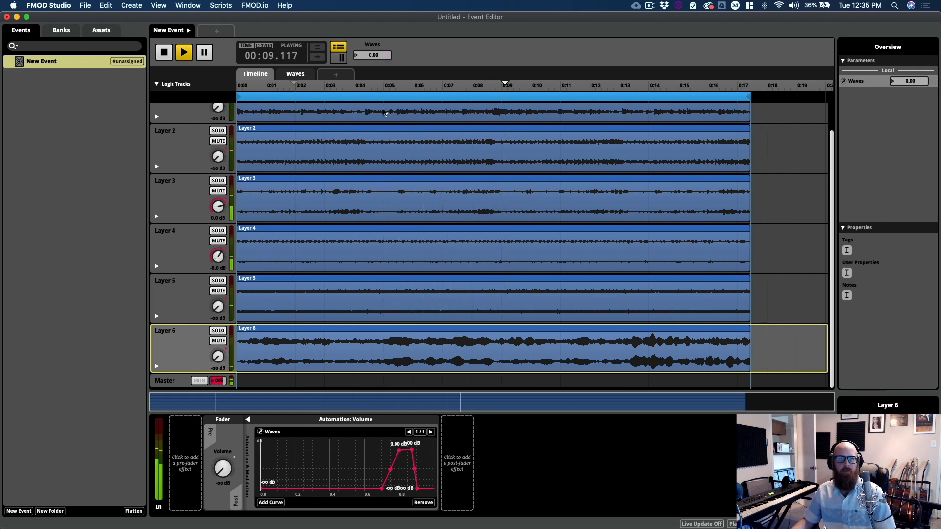
{"action": "key", "text": "space"}
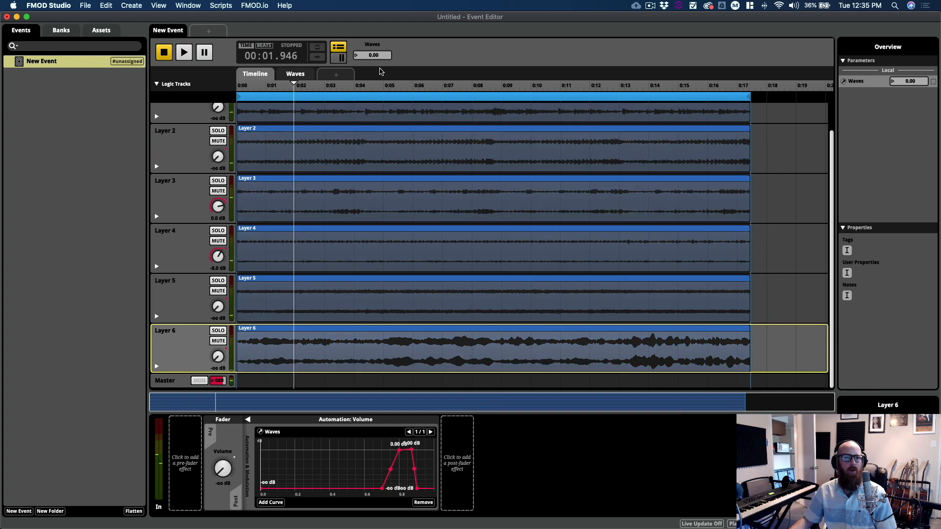
Step: Save the project in the UTA .23 Bounce folder on the G-DRIVE mobile USB-C drive, allowing access to the Documents folder
{"action": "key", "text": "super+s"}
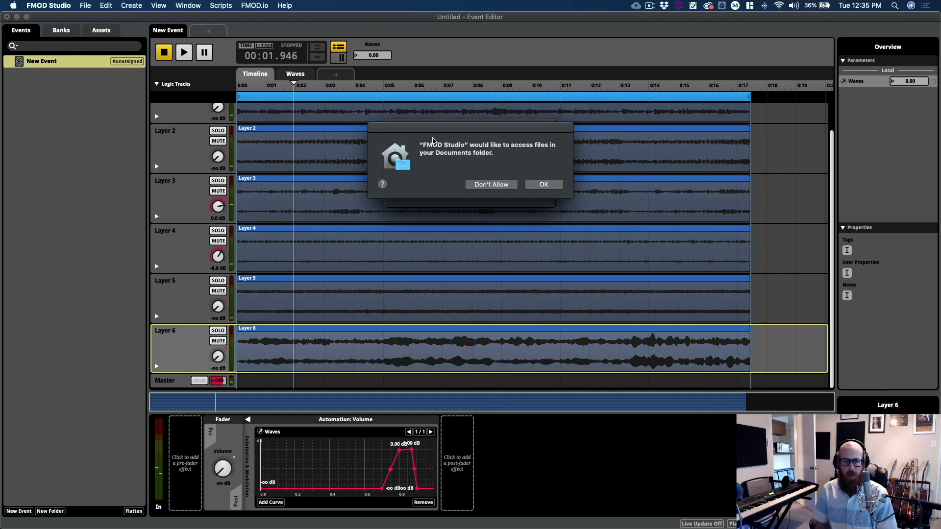
{"action": "left_click", "coordinate": [545, 185]}
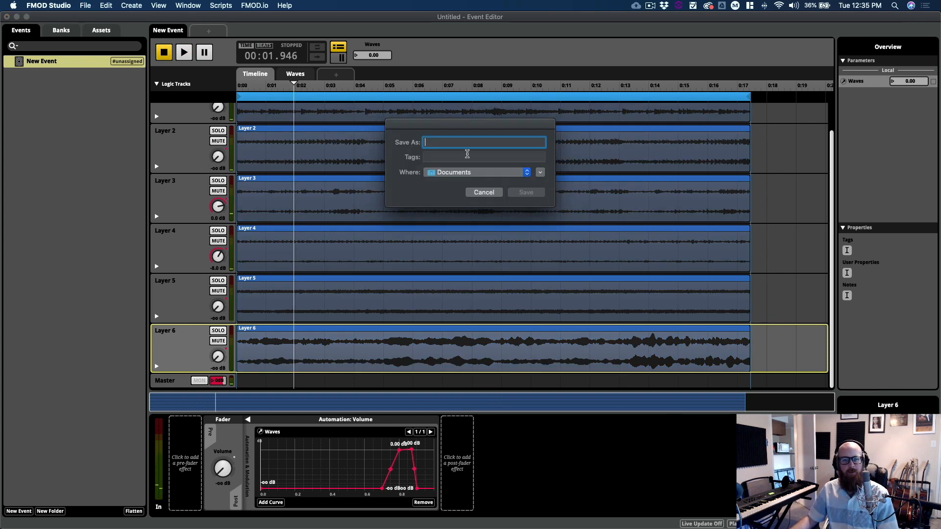
{"action": "left_click", "coordinate": [470, 172]}
{"action": "left_click", "coordinate": [460, 226]}
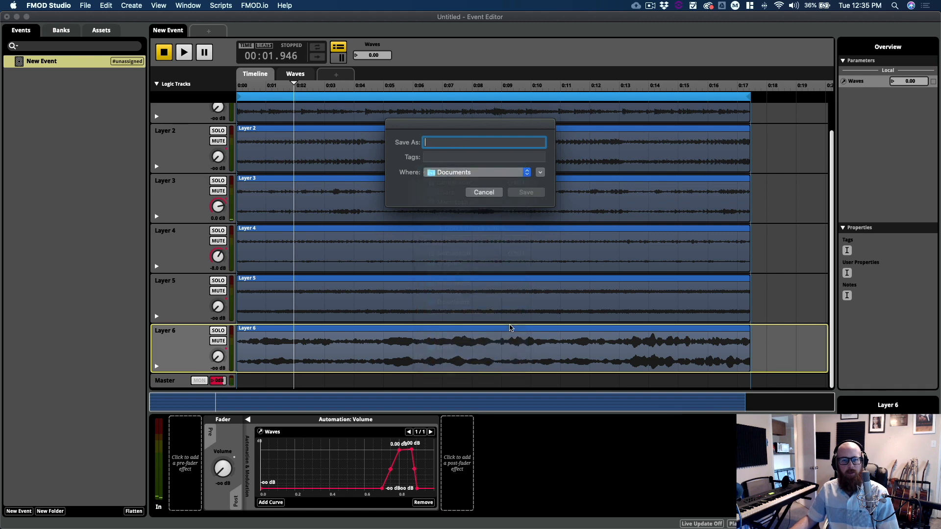
{"action": "left_click", "coordinate": [540, 172]}
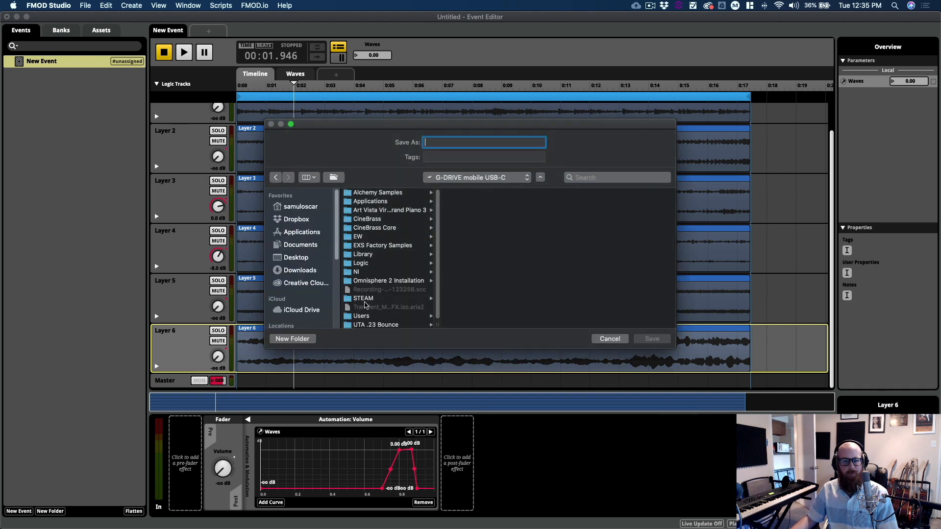
{"action": "left_click", "coordinate": [373, 324]}
{"action": "left_click", "coordinate": [455, 142]}
{"action": "type", "text": "F"}
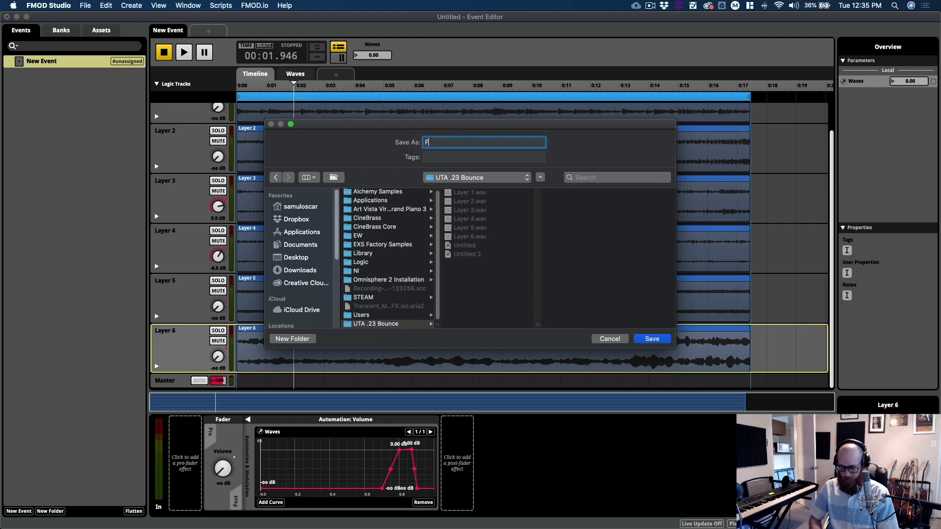